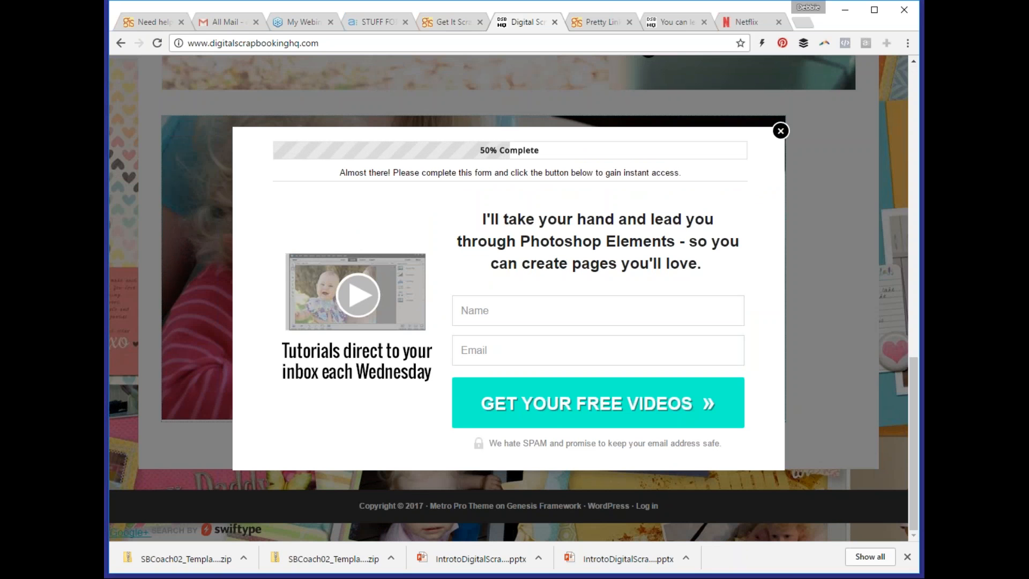
left_click(295, 42)
left_click(296, 43)
left_click_drag(278, 43, 320, 43)
key("BackSpace")
key("BackSpace")
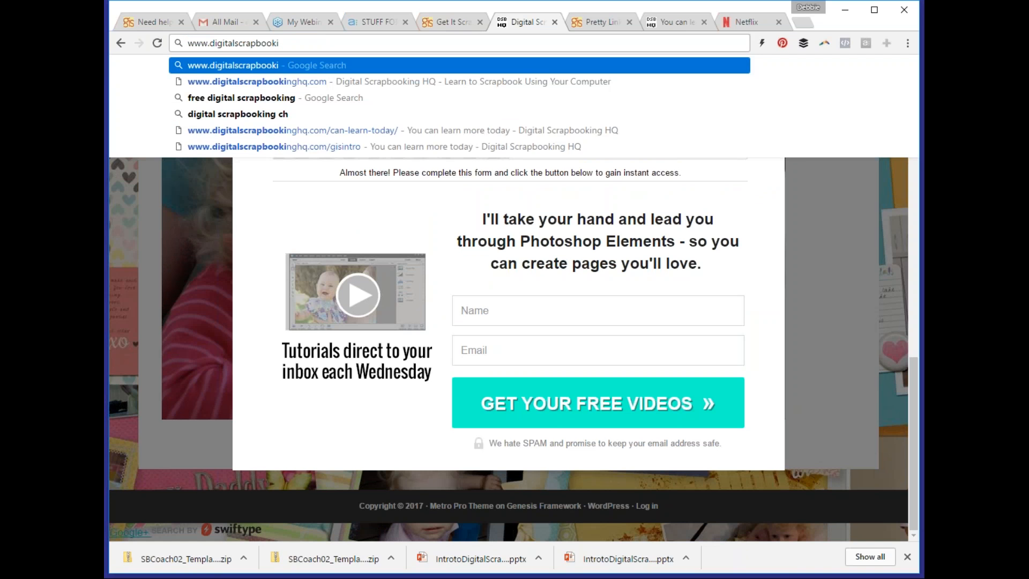
type("hq.com")
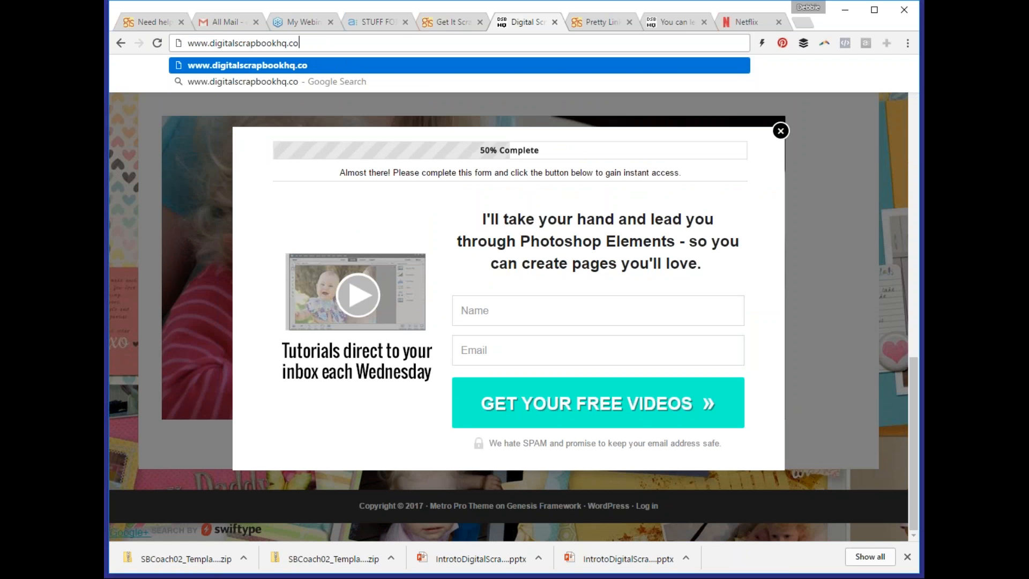
key("Return")
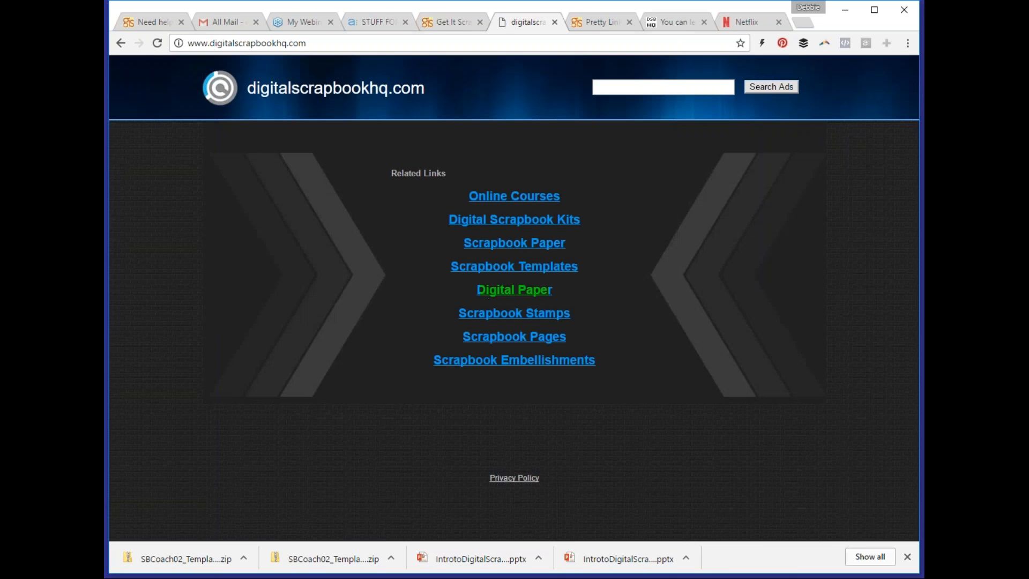
left_click(121, 42)
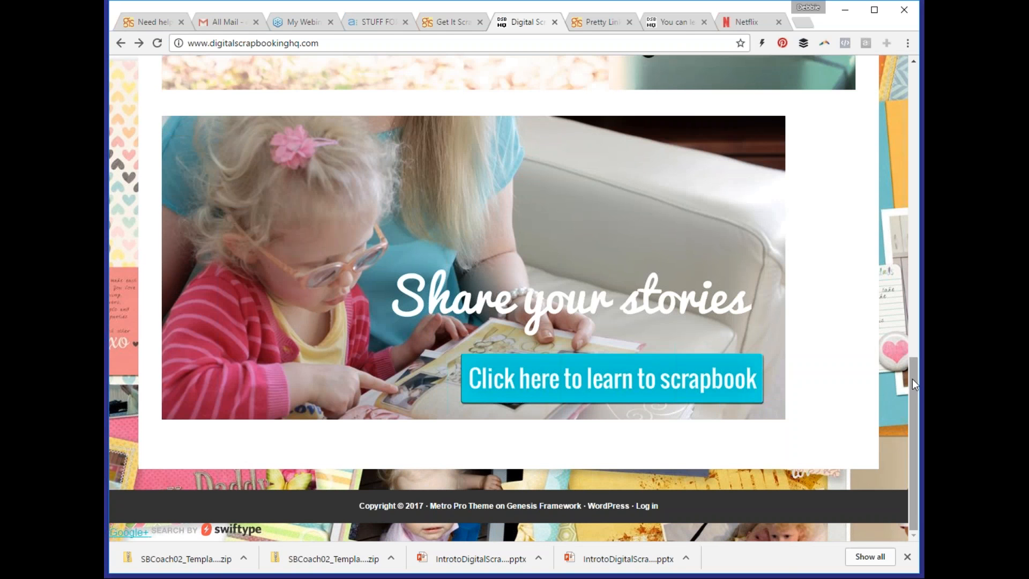
Open the site's Start Here page, look through its getting-started sections and dismiss the Photoshop Elements help pop-up.
left_click_drag(912, 374, 921, 55)
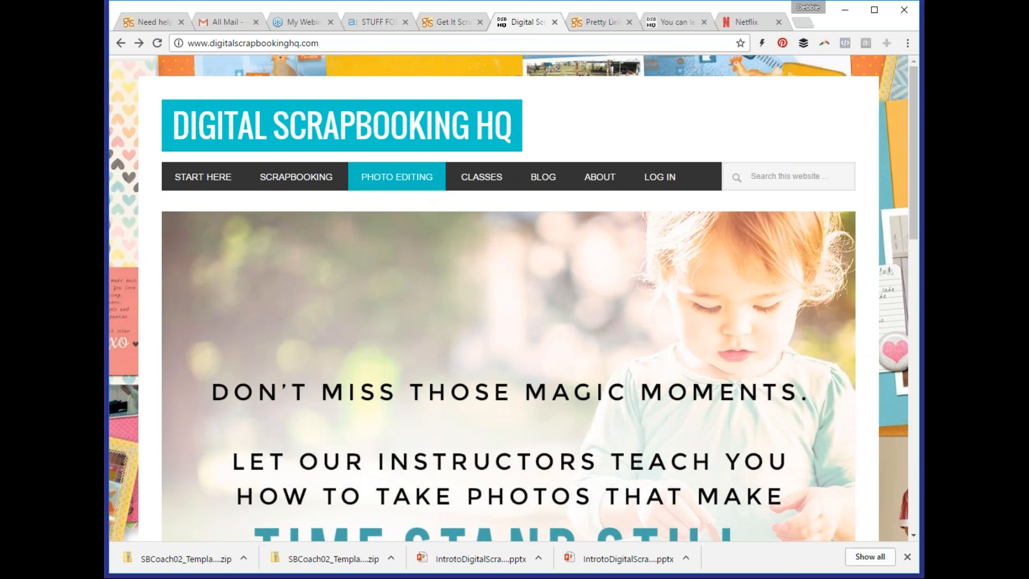
left_click(205, 180)
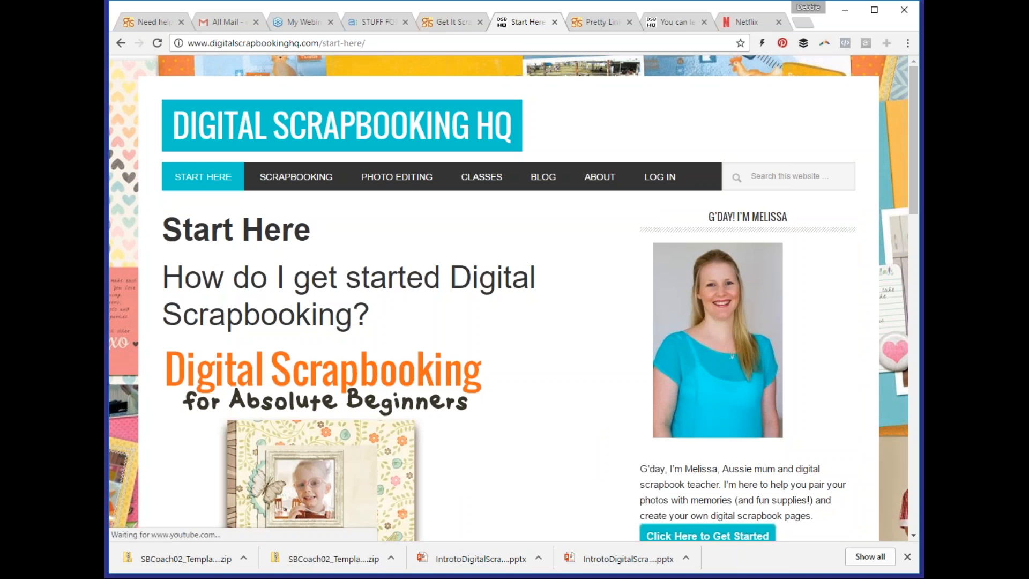
scroll(322, 375, "down", 1)
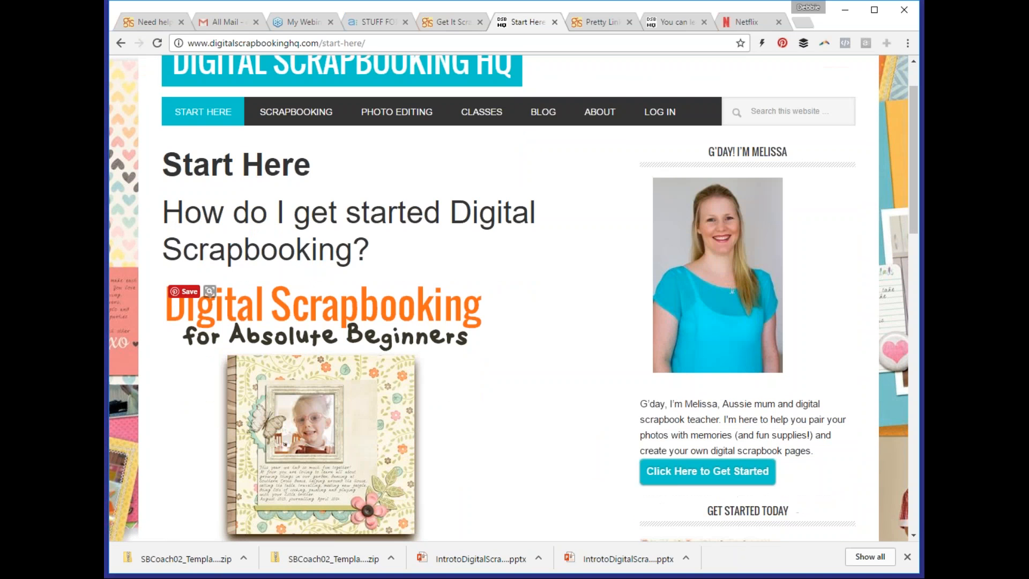
scroll(321, 348, "down", 2)
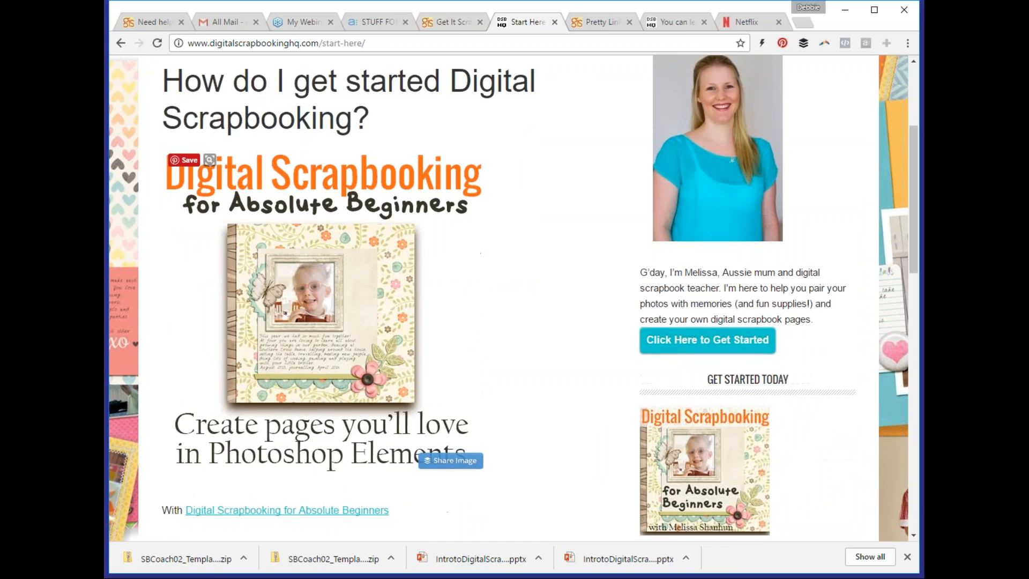
scroll(321, 348, "down", 1)
scroll(322, 348, "down", 7)
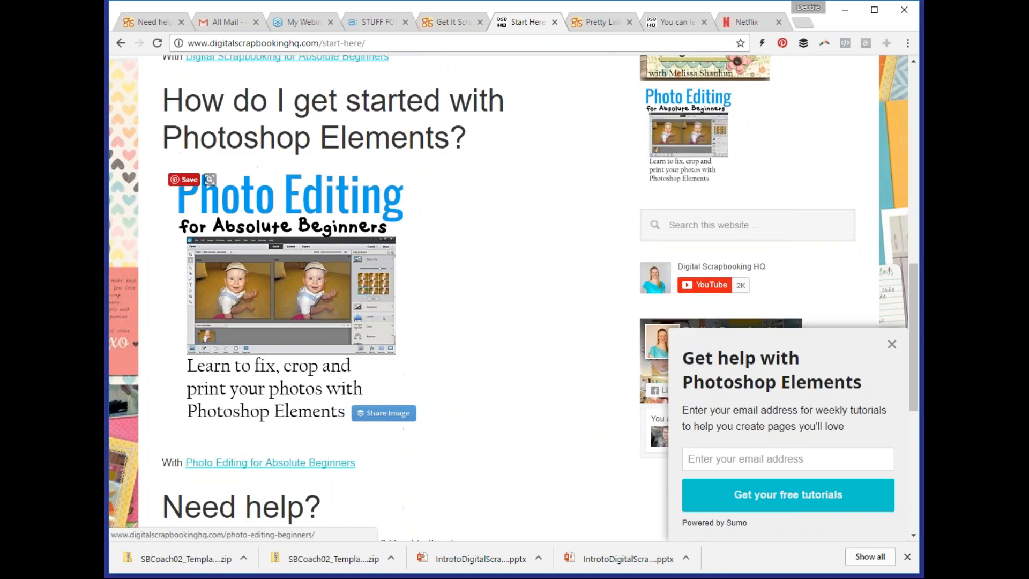
scroll(321, 349, "up", 8)
scroll(321, 349, "up", 3)
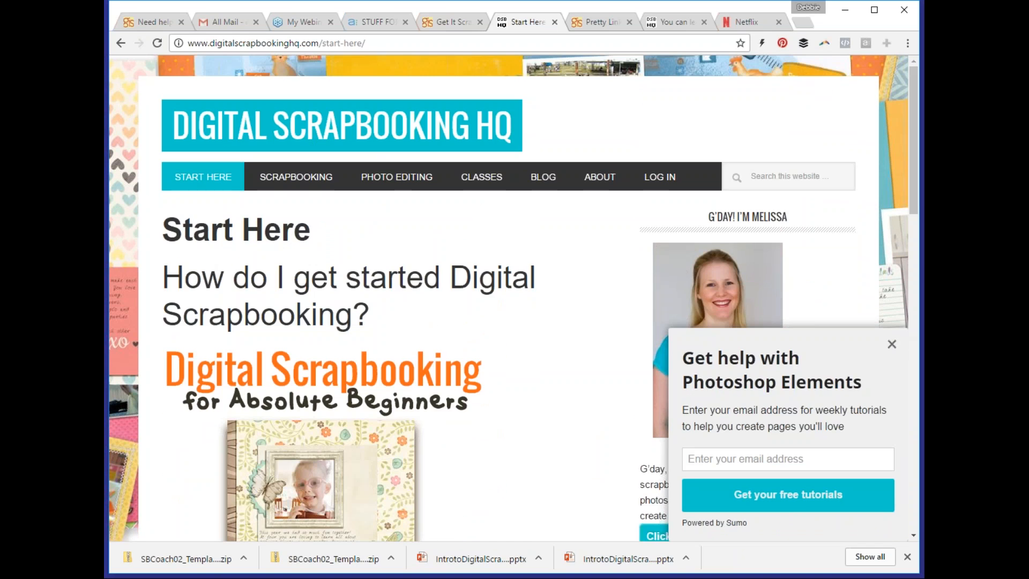
left_click(892, 346)
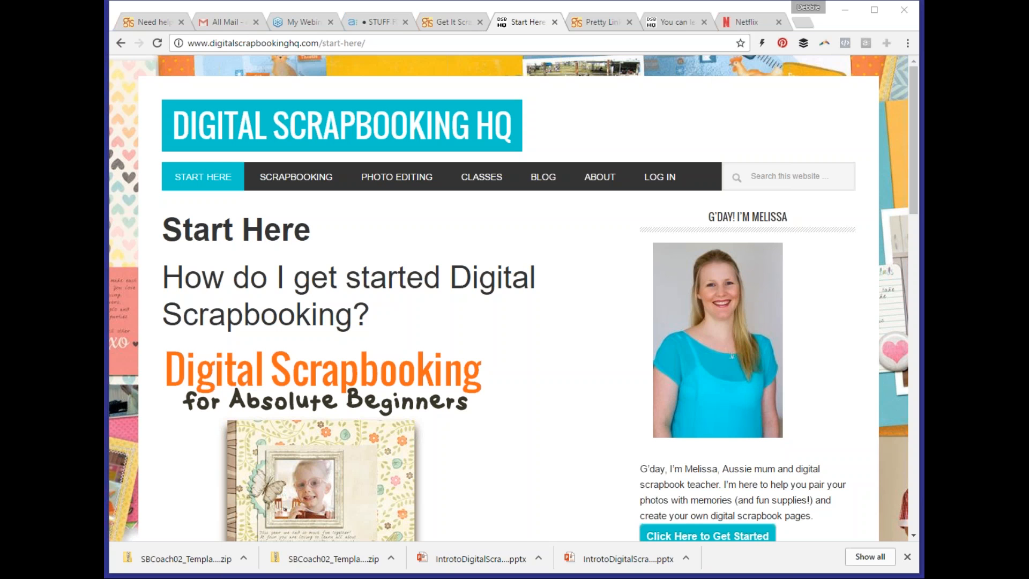
Switch to Photoshop Elements, bring up the 201407 Siblings.psd layout, and fit it on screen with the Photo Bin hidden.
left_click(680, 327)
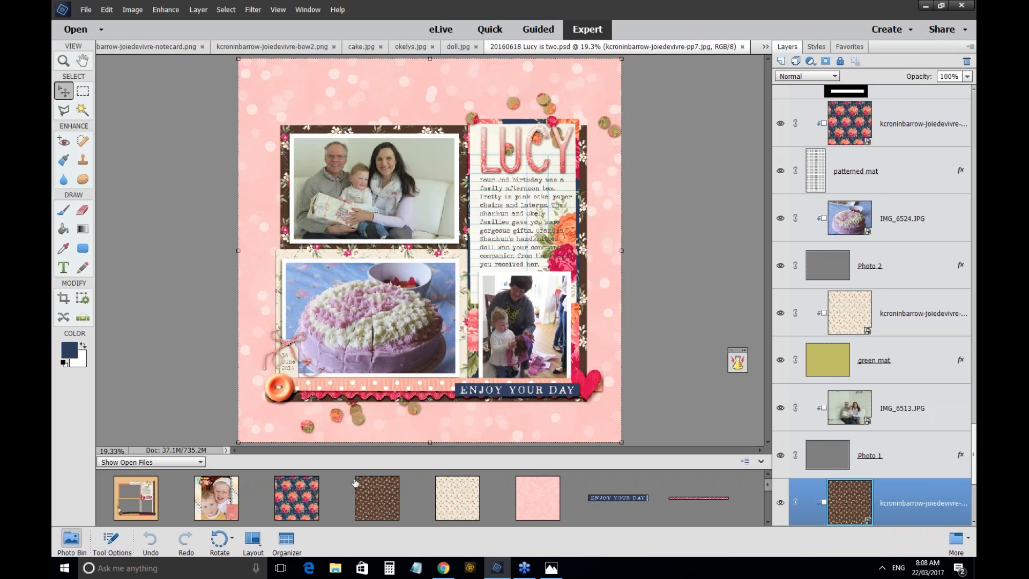
double_click(216, 498)
left_click(204, 323)
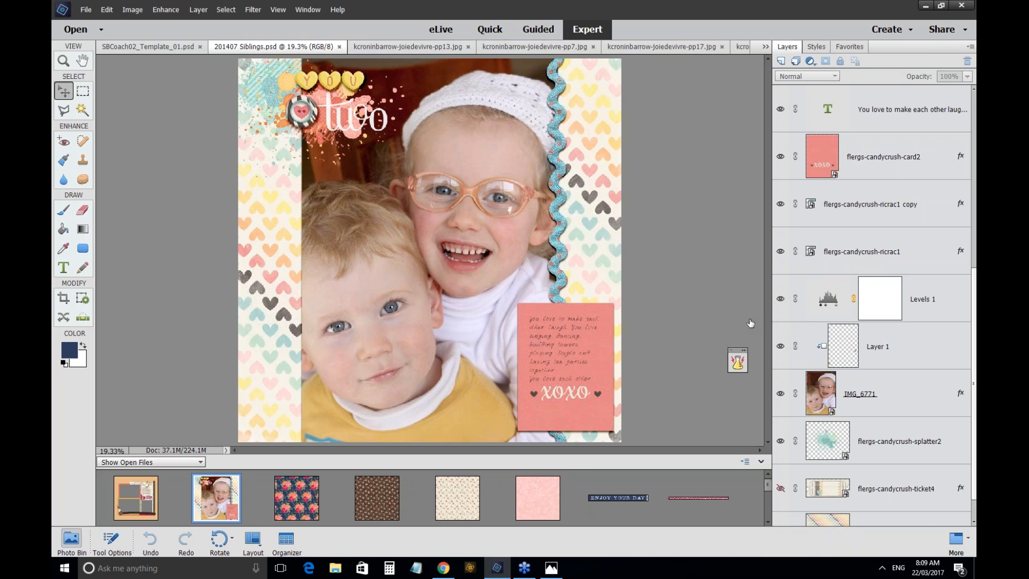
left_click(72, 542)
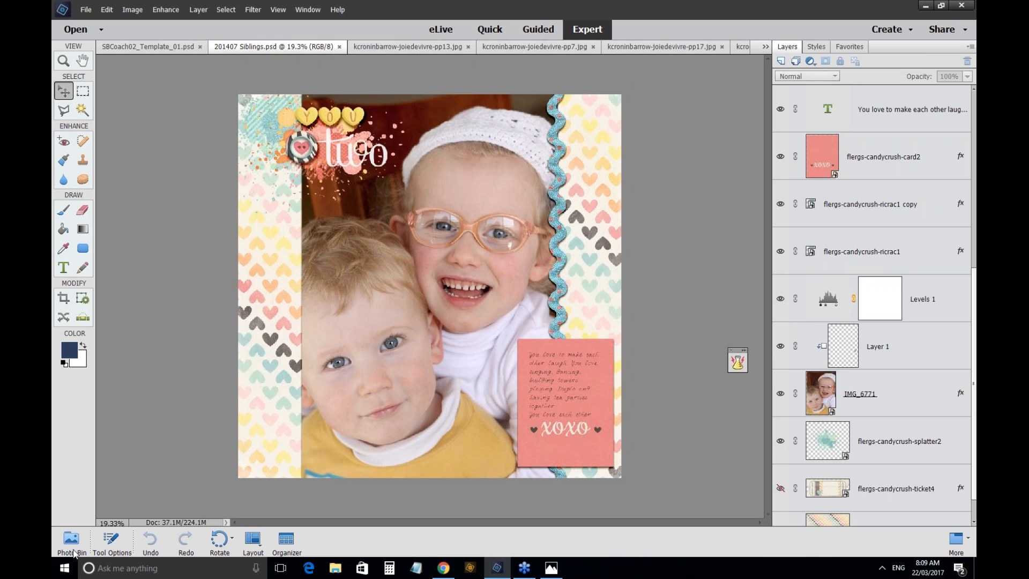
key("ctrl+0")
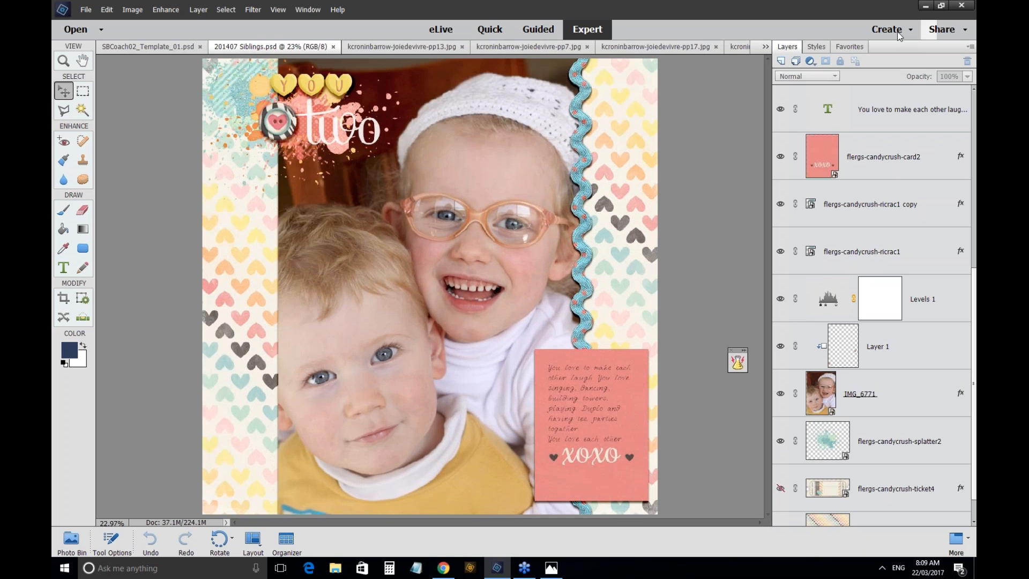
Select the large siblings photo and switch its layer's visibility off and back on.
left_click(467, 206)
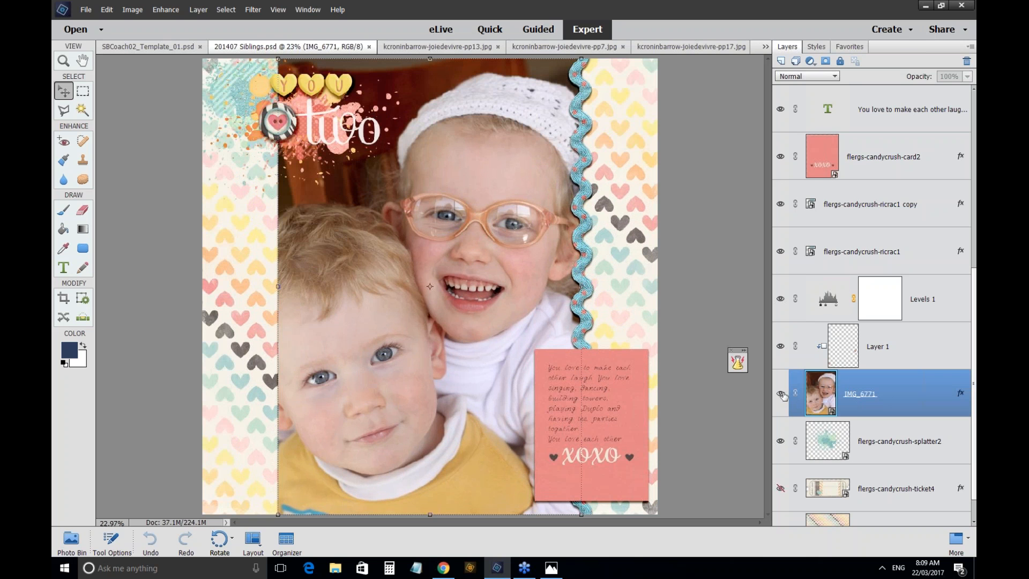
left_click(781, 394)
left_click(780, 394)
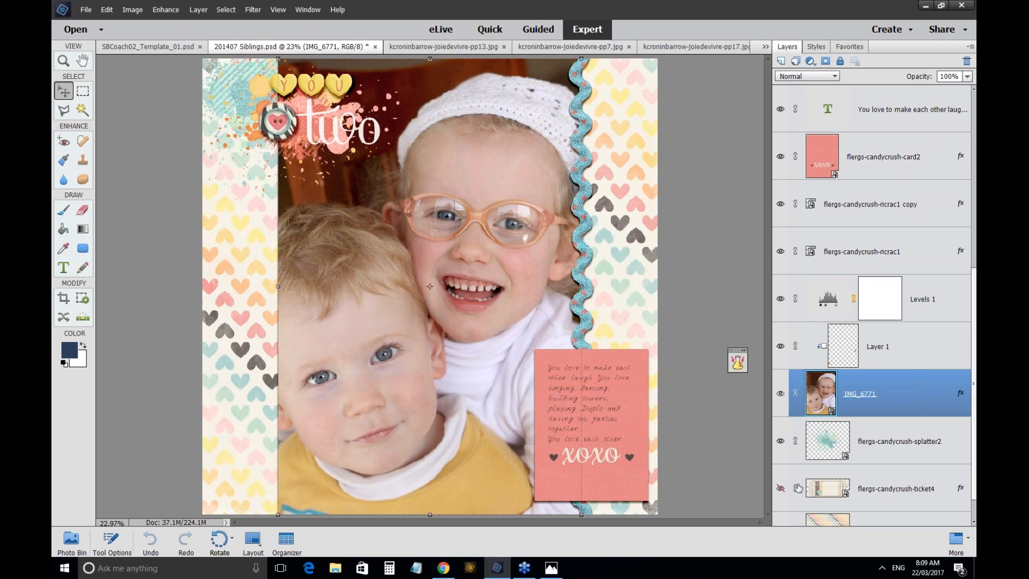
Select the "two" title and the yellow letter U, then briefly hide and show the U and O letter layers.
left_click(333, 134)
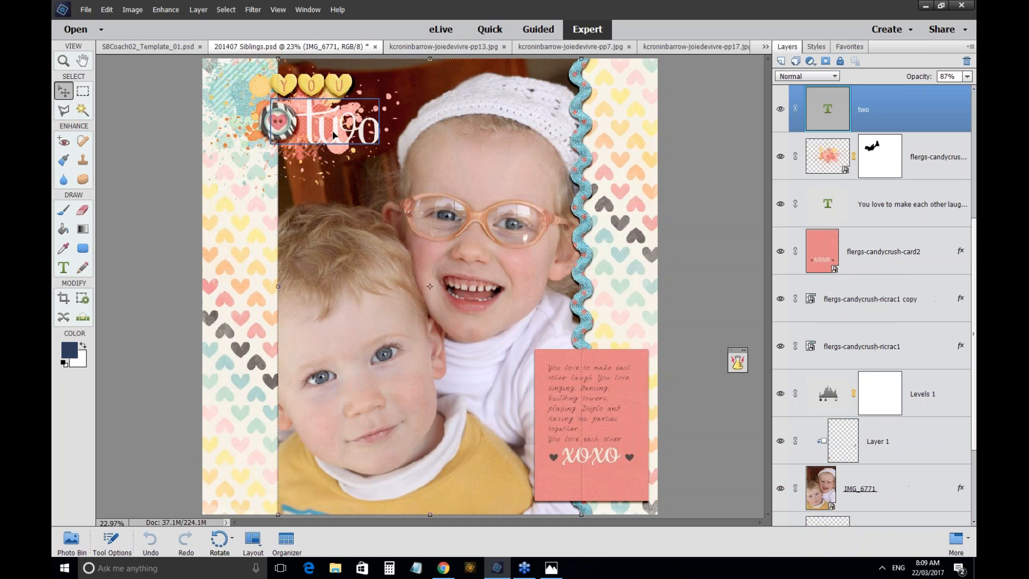
left_click(333, 134)
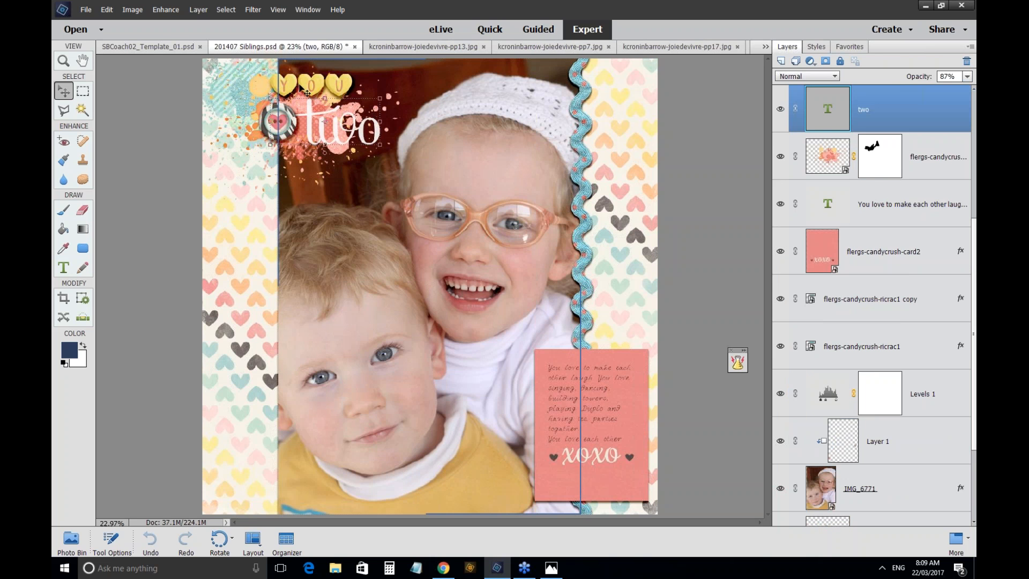
left_click(340, 88)
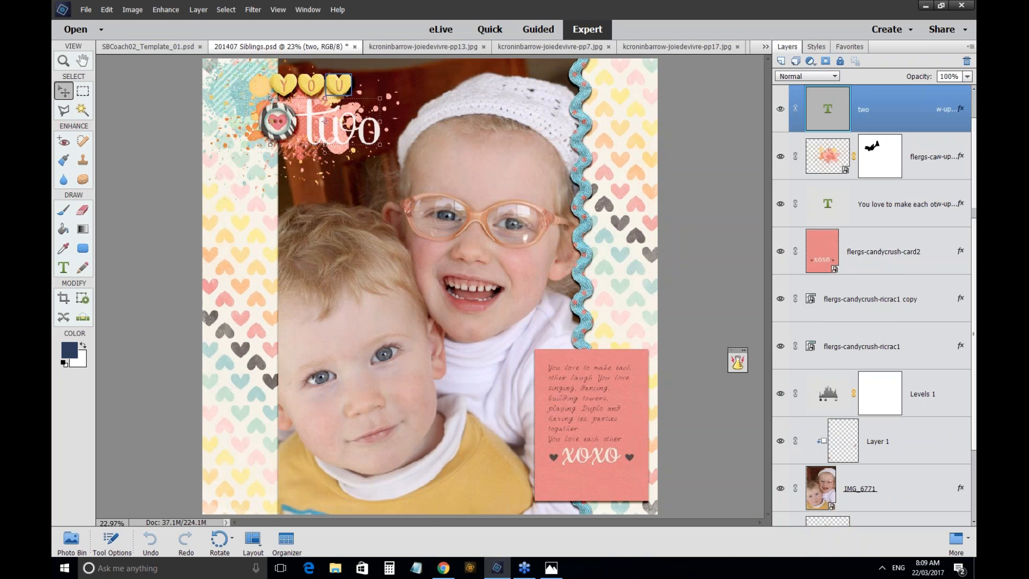
left_click(780, 109)
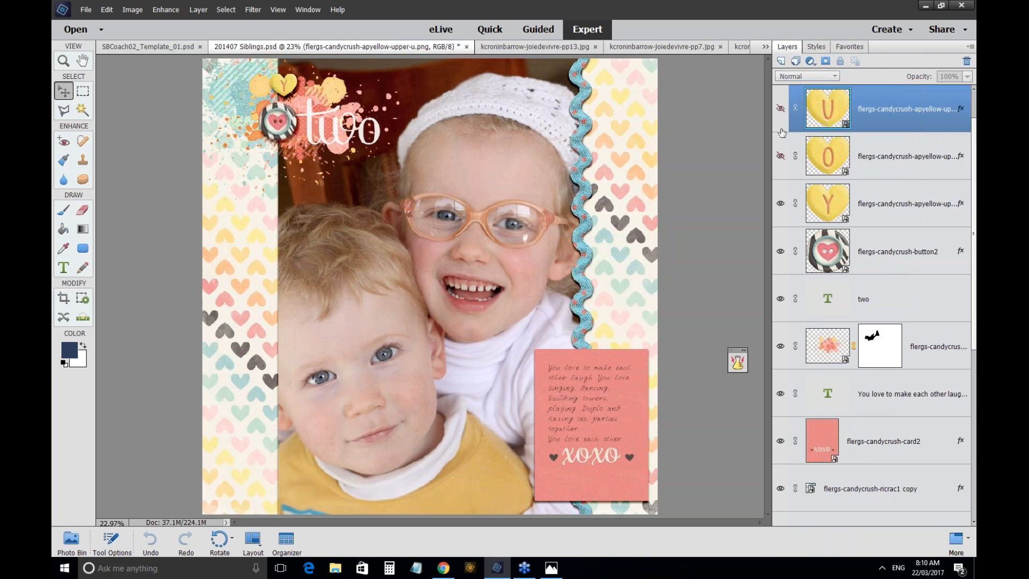
left_click(780, 108)
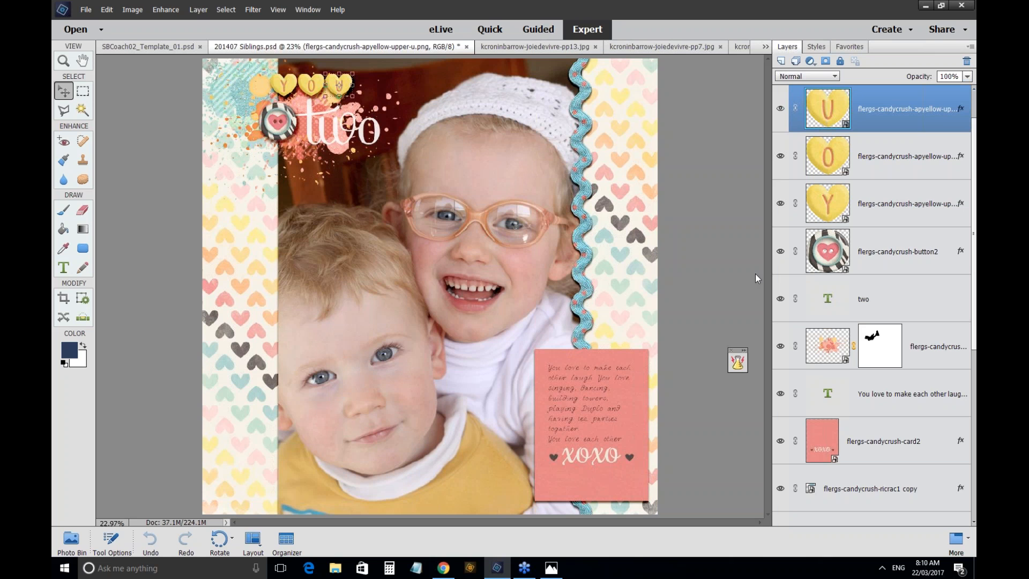
Select the heart-patterned background paper and switch its layer's visibility off and back on.
left_click(235, 356)
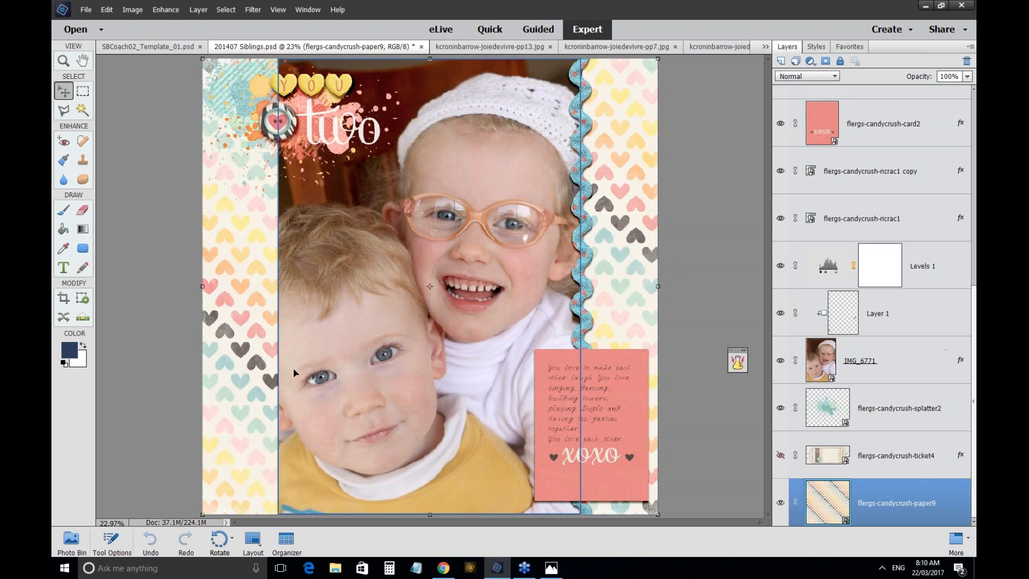
left_click(781, 502)
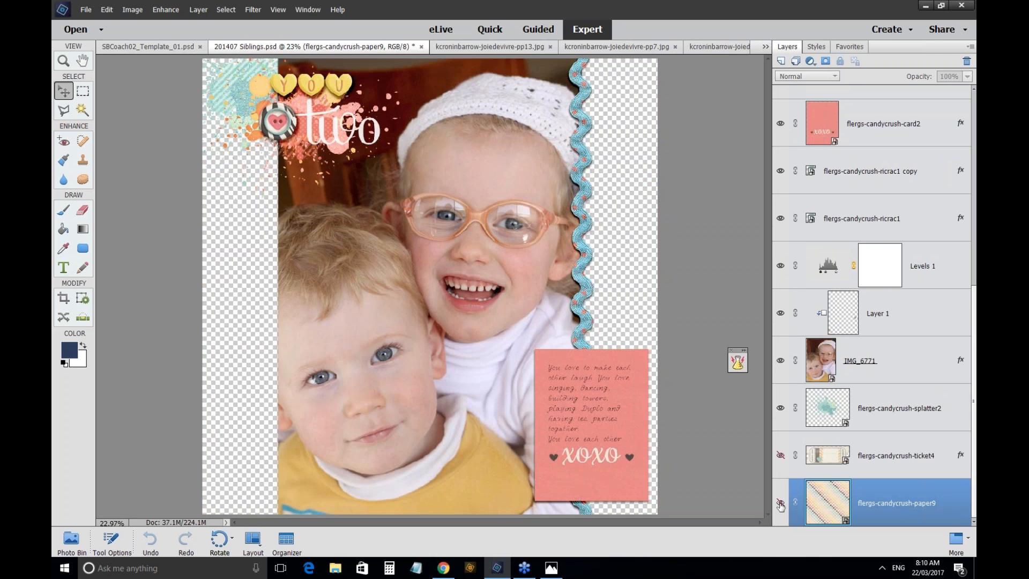
left_click(781, 502)
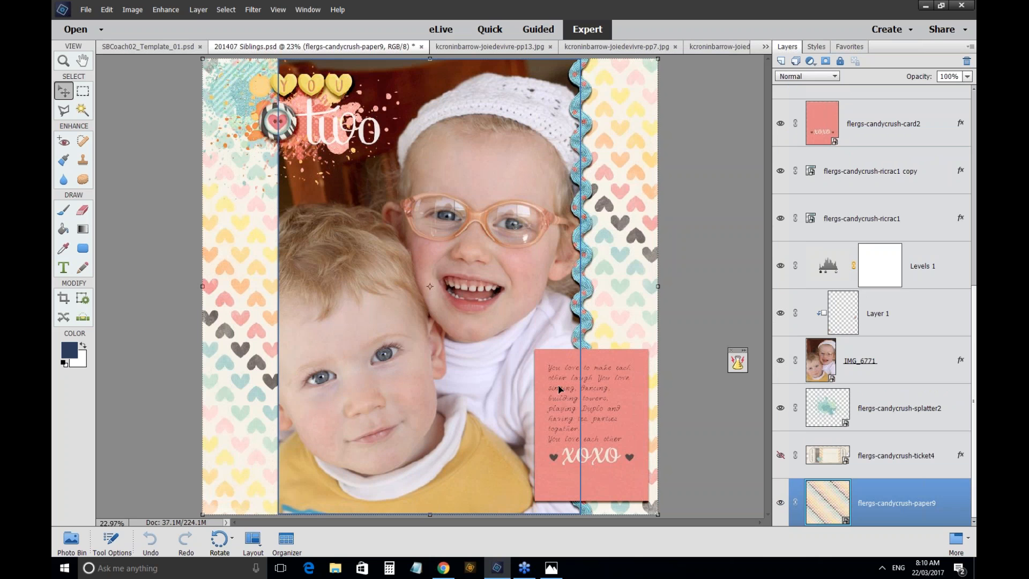
Select the journaling text on the coral card, examine it at 50% zoom, and fit the whole page on screen again.
left_click(578, 413)
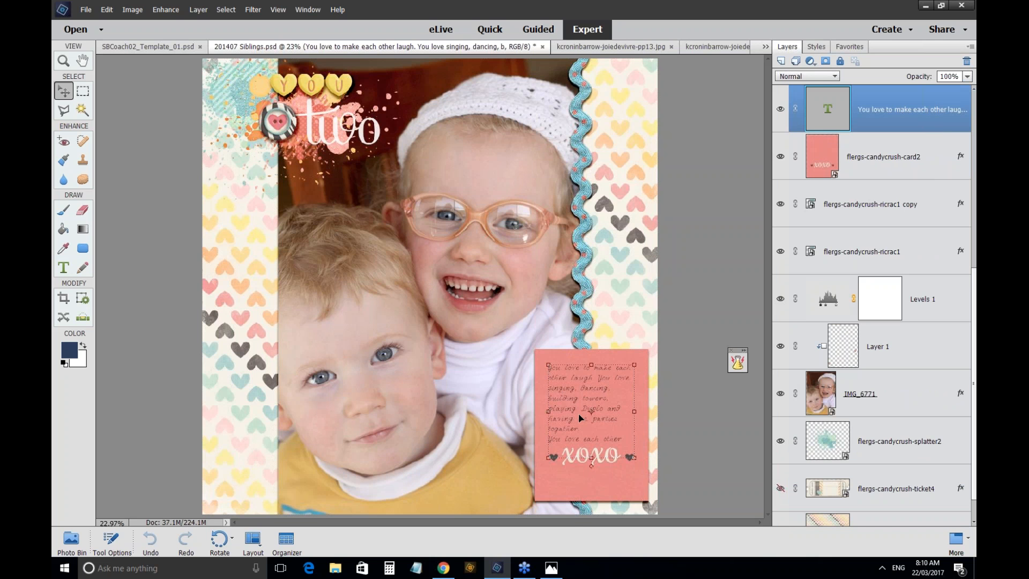
key("ctrl+equal")
key("ctrl+equal")
key("ctrl+equal")
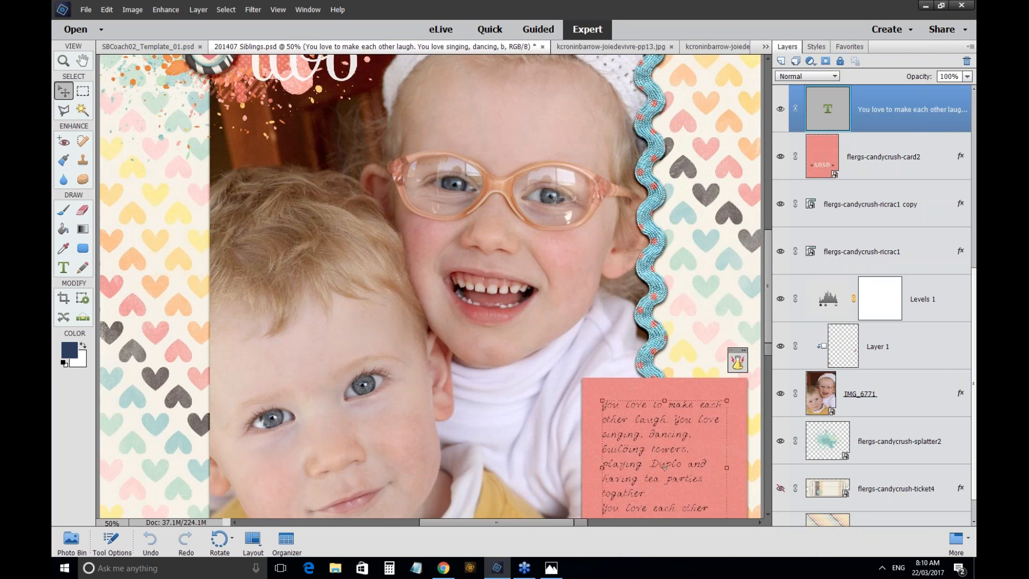
left_click_drag(664, 467, 404, 324)
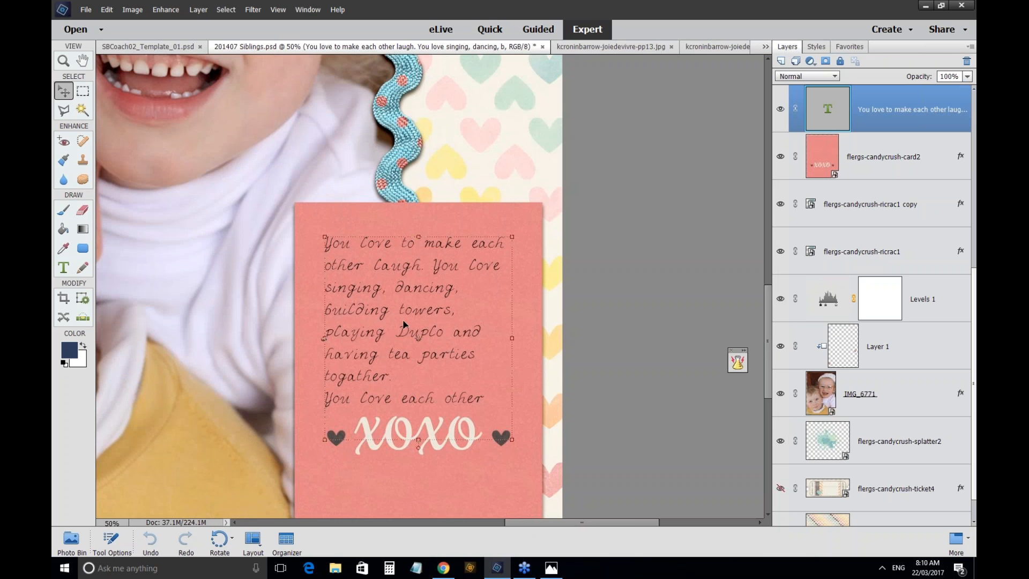
double_click(425, 342)
key("ctrl+0")
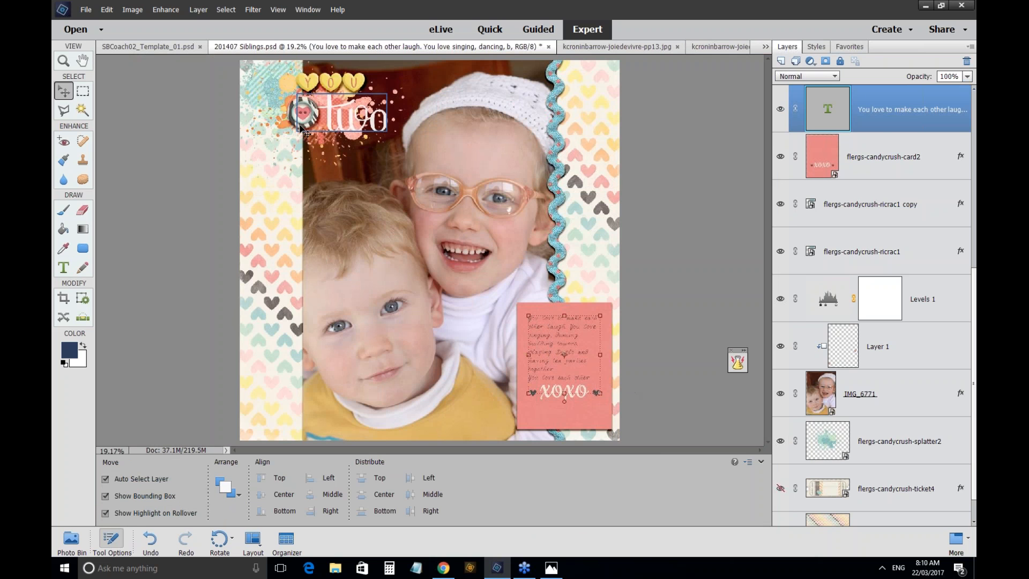
Select the teal splatter, the heart button and the coral card in turn, then clear the selection.
left_click(273, 96)
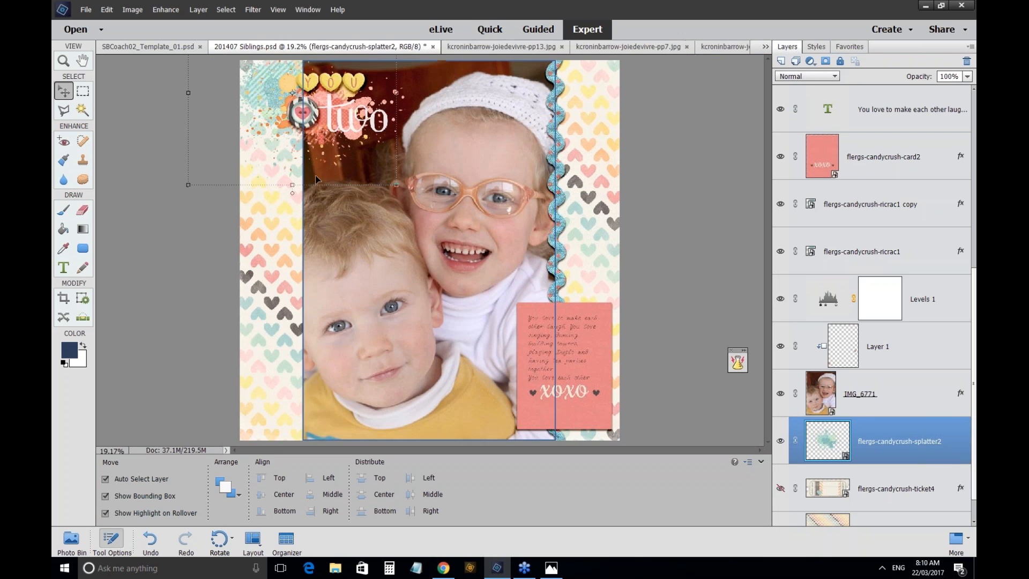
left_click(318, 132)
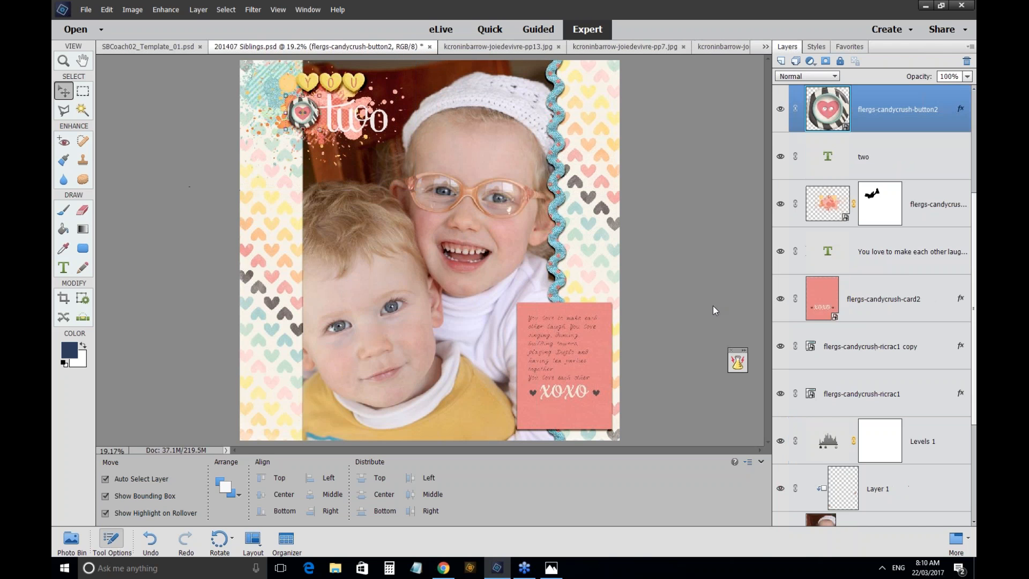
left_click(642, 346)
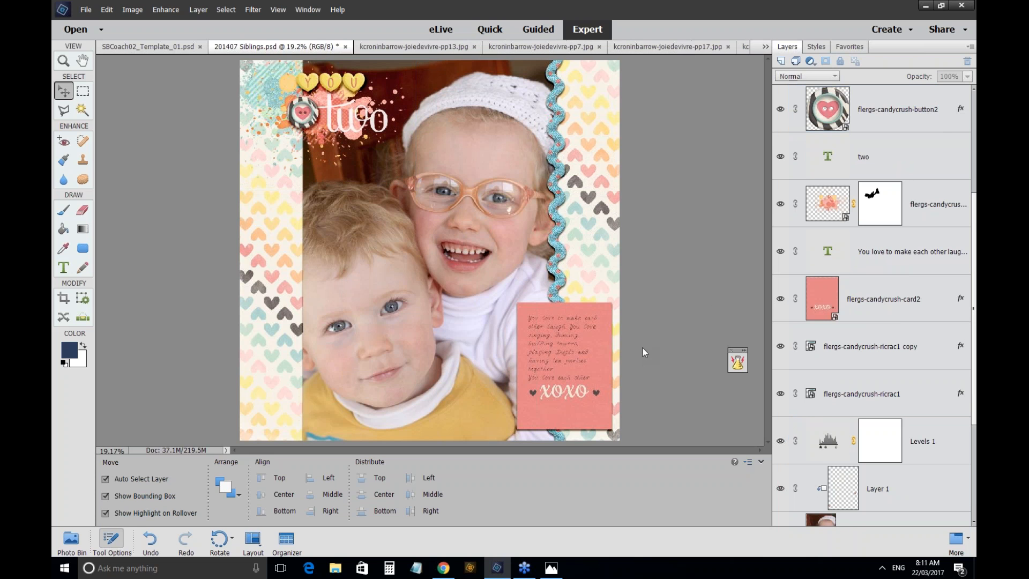
left_click(533, 423)
left_click(653, 410)
left_click(525, 569)
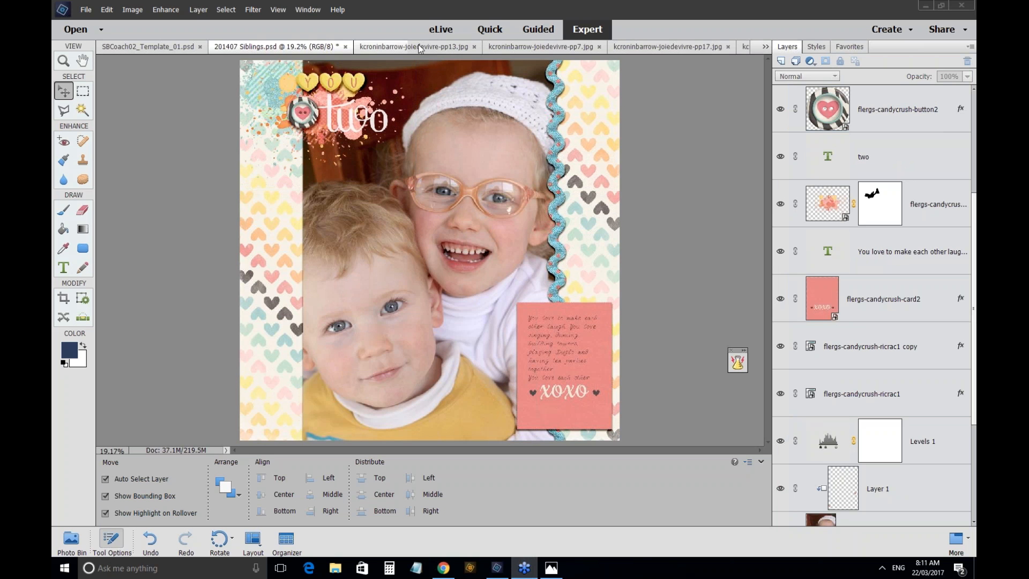
left_click(415, 28)
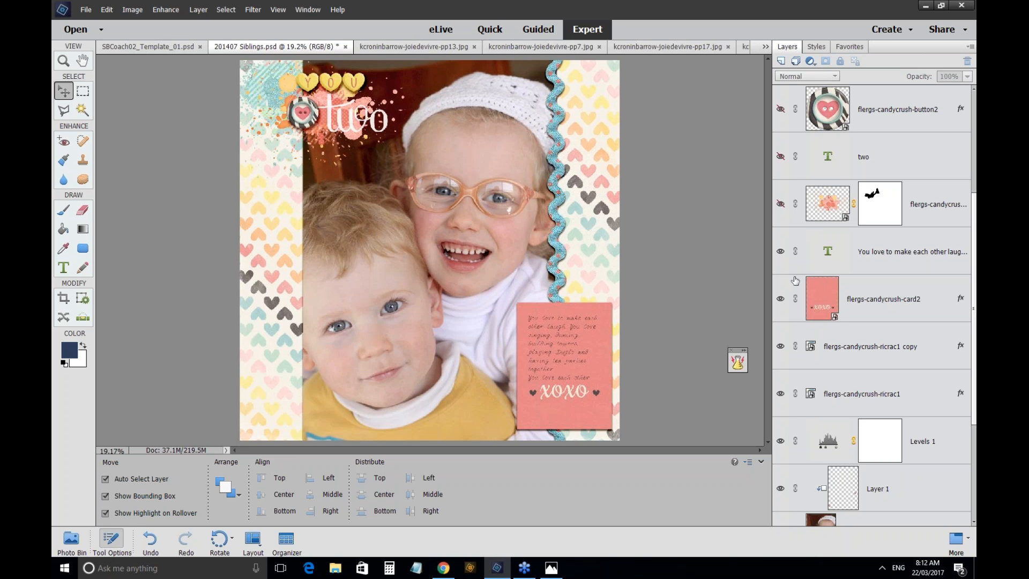
Hide the layers from the heart button down to the ticket, keeping only the background paper below them visible.
left_click_drag(780, 109, 785, 509)
left_click_drag(786, 509, 780, 462)
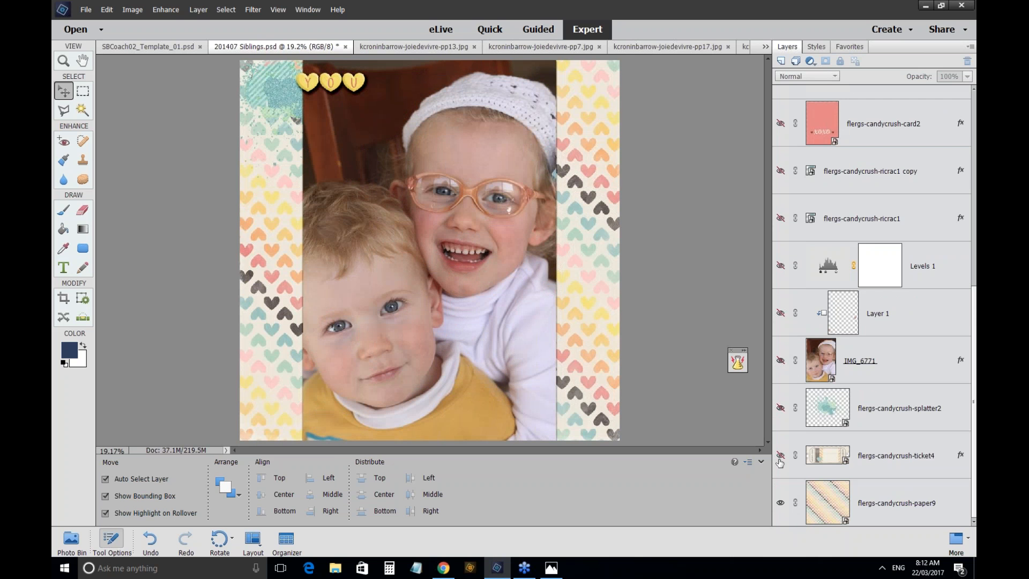
Show the sibling photo, teal splatter, coral card, ricrac trims and photo adjustment layers, leaving the ticket and border hidden.
scroll(780, 271, "up", 5)
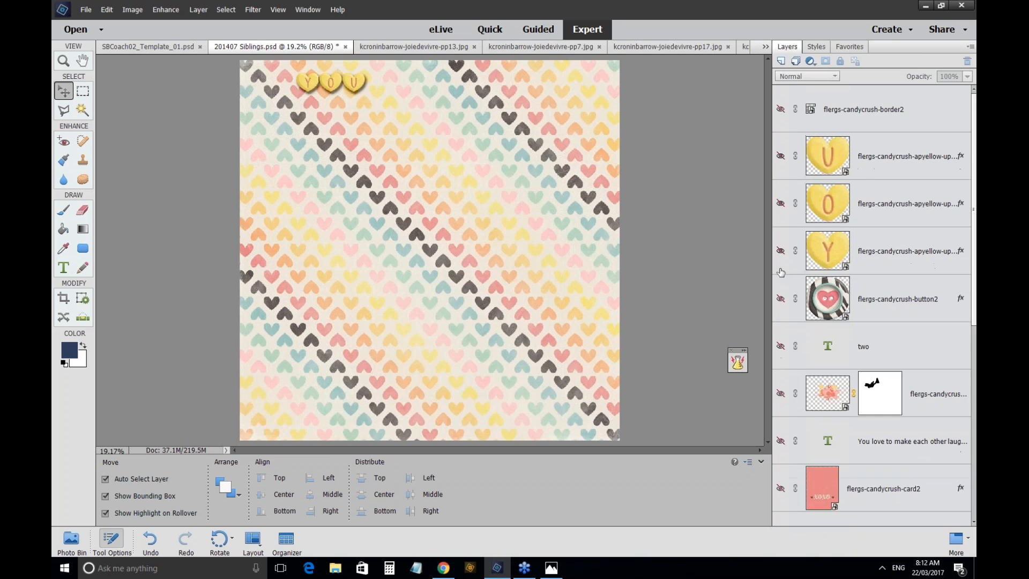
scroll(779, 365, "down", 5)
left_click(779, 360)
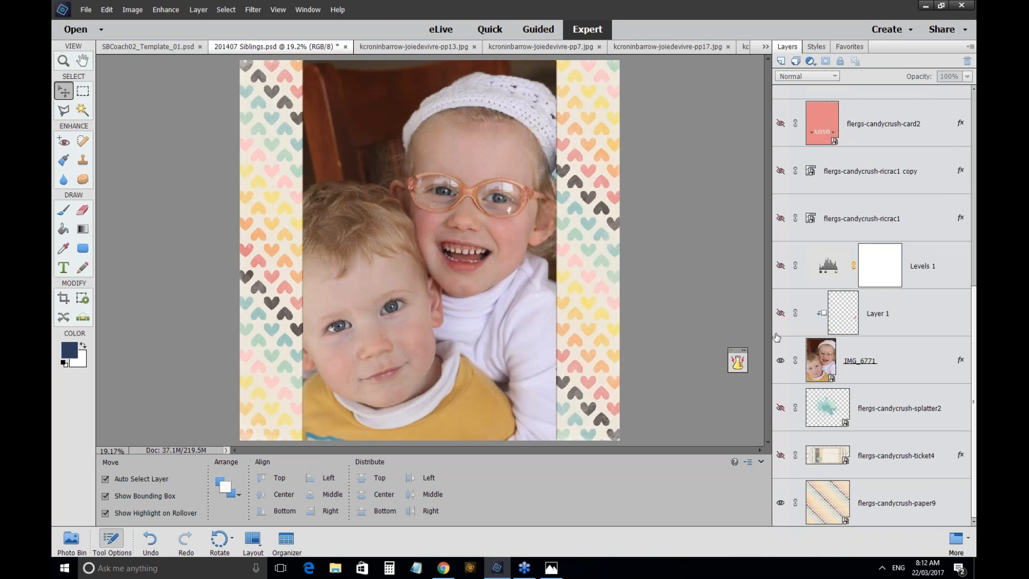
left_click(779, 408)
left_click(781, 123)
left_click(780, 170)
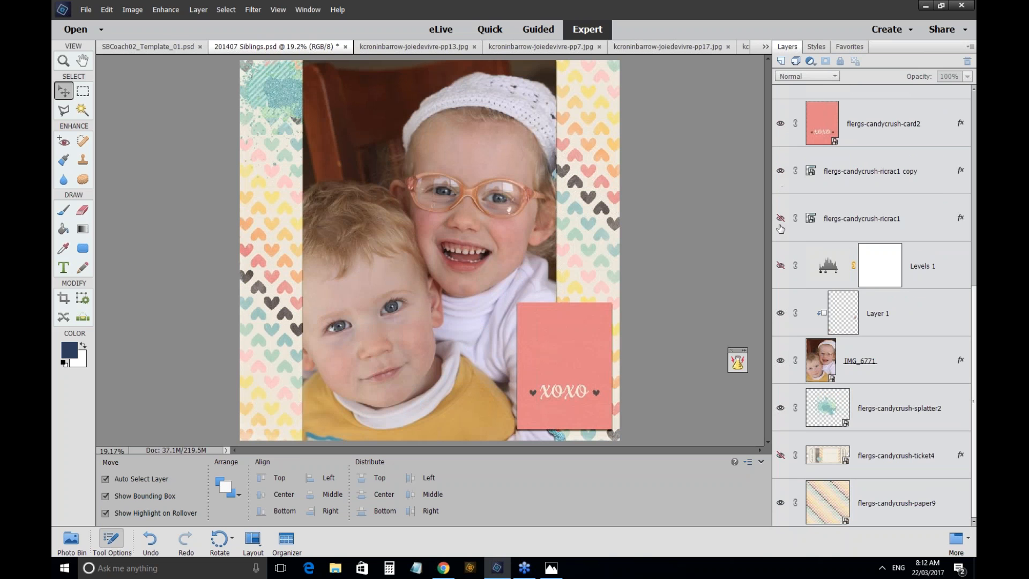
left_click(781, 268)
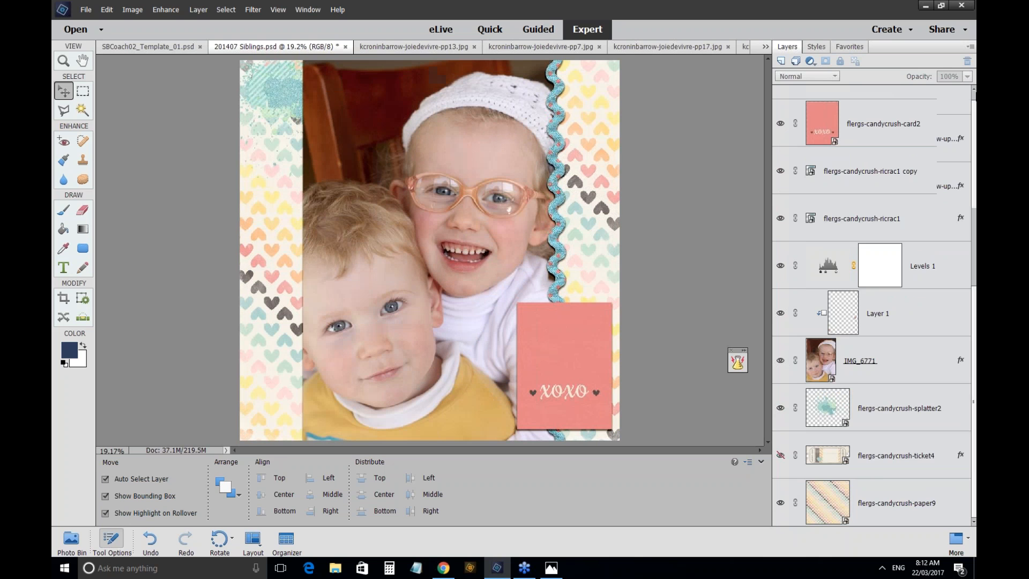
Show the journaling text, orange splatter, "two" title, heart button and yellow Y, O and U heart layers.
scroll(780, 268, "up", 7)
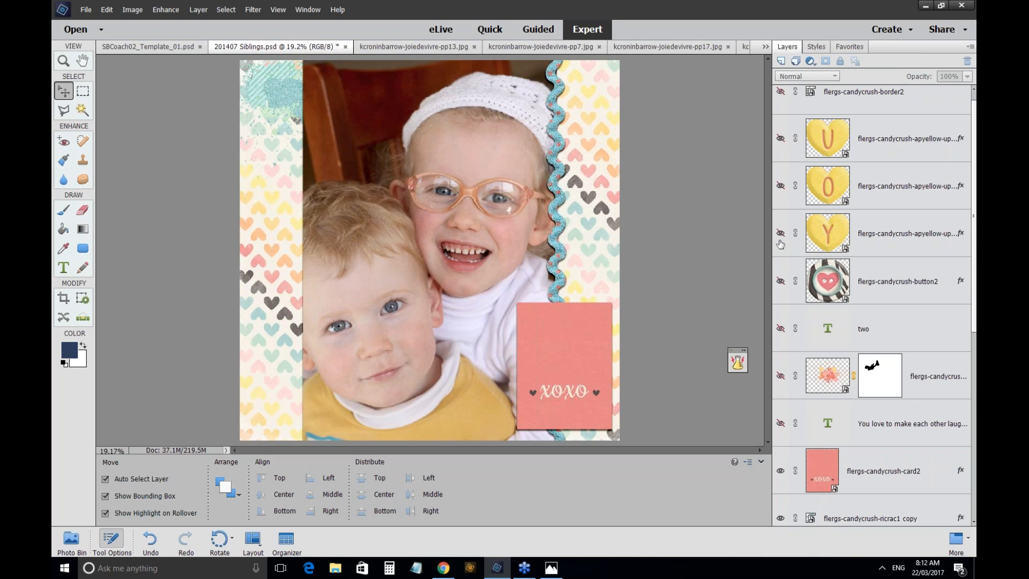
left_click(780, 240)
left_click(782, 380)
left_click(781, 426)
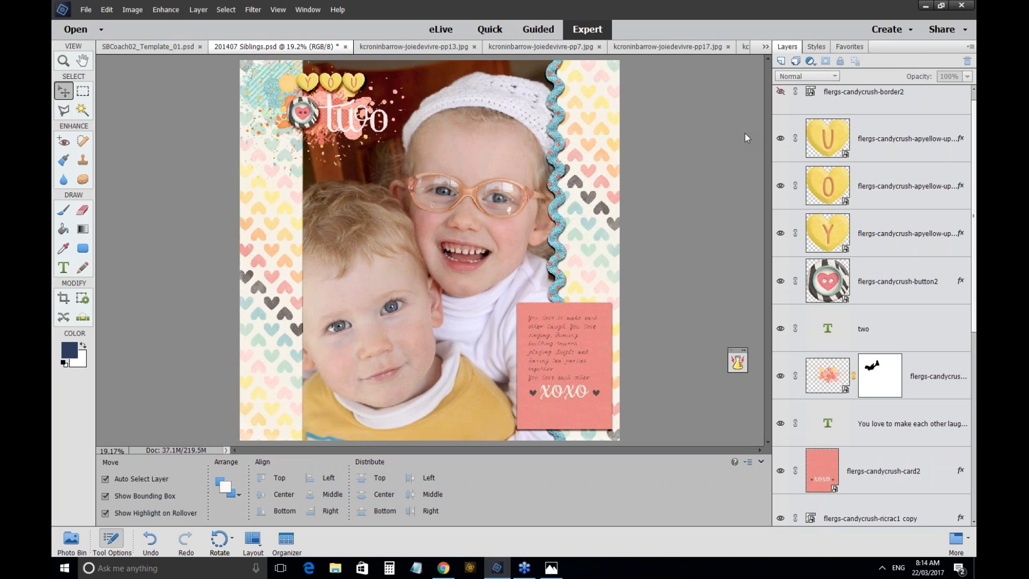
left_click(90, 12)
mouse_move(98, 25)
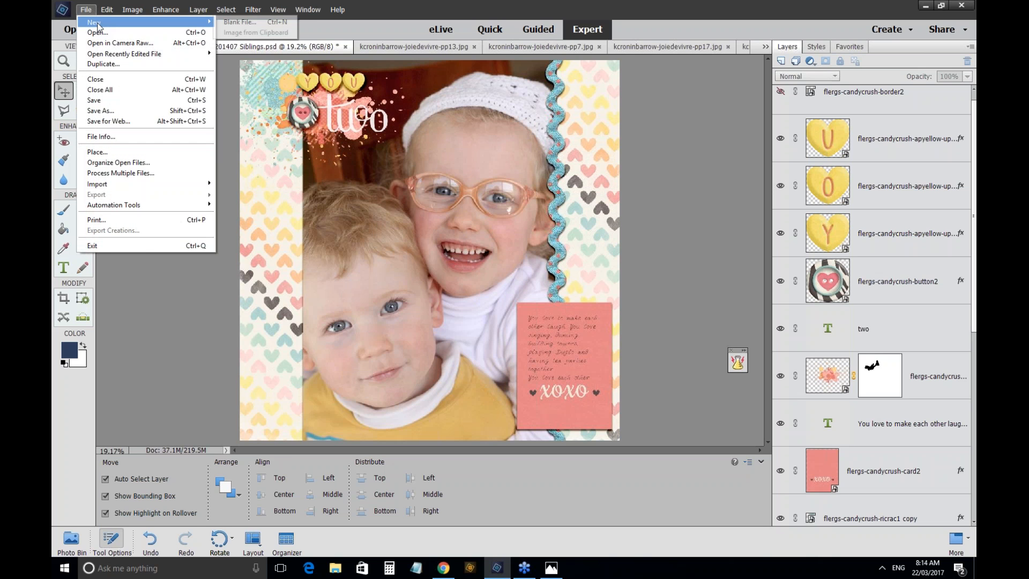
left_click(390, 2)
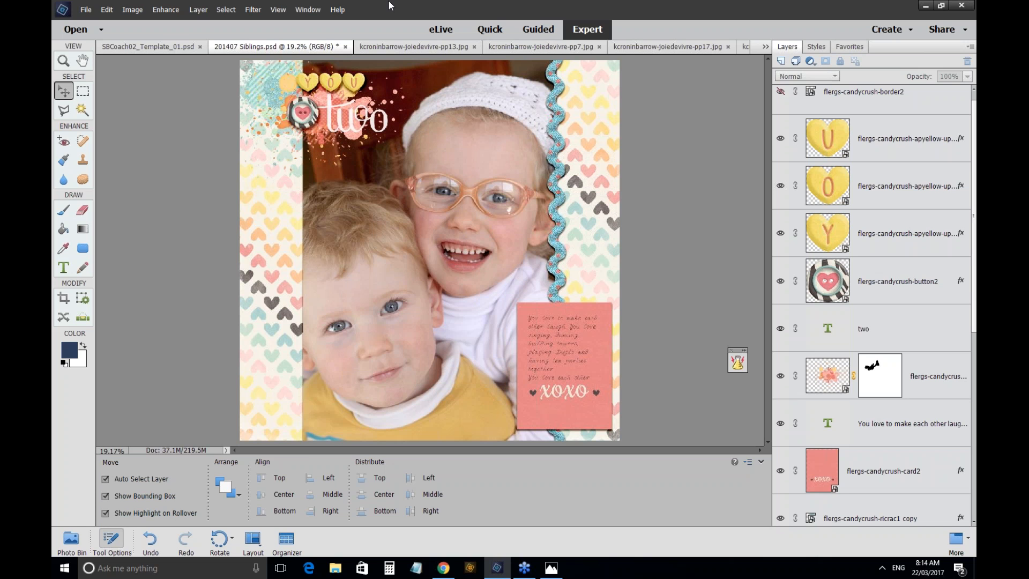
View the Photoshop Elements 15 splash screen picture and put it away, and shrink and re-maximize the editor window.
left_click(548, 575)
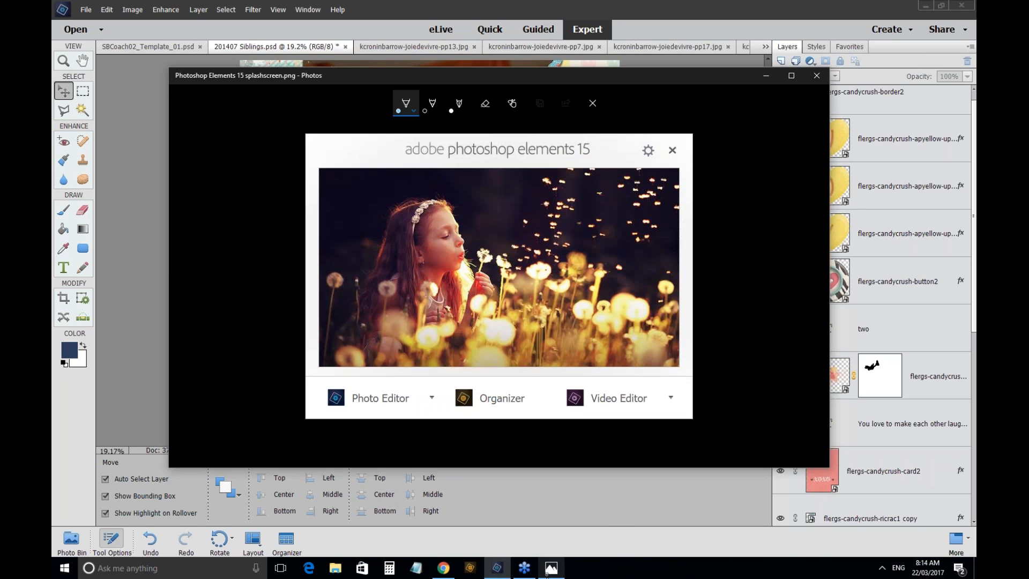
left_click(548, 575)
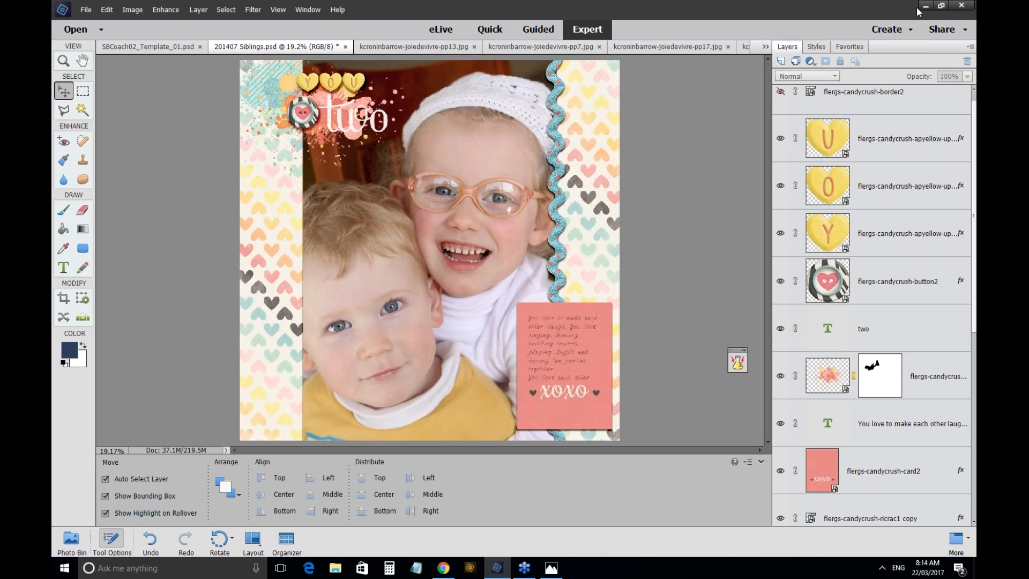
left_click(941, 6)
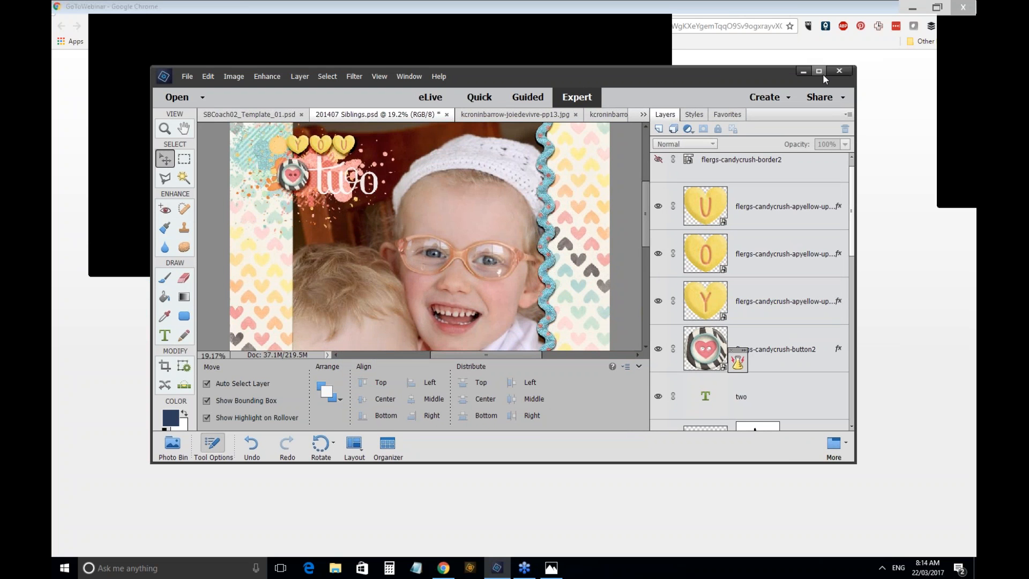
left_click(823, 75)
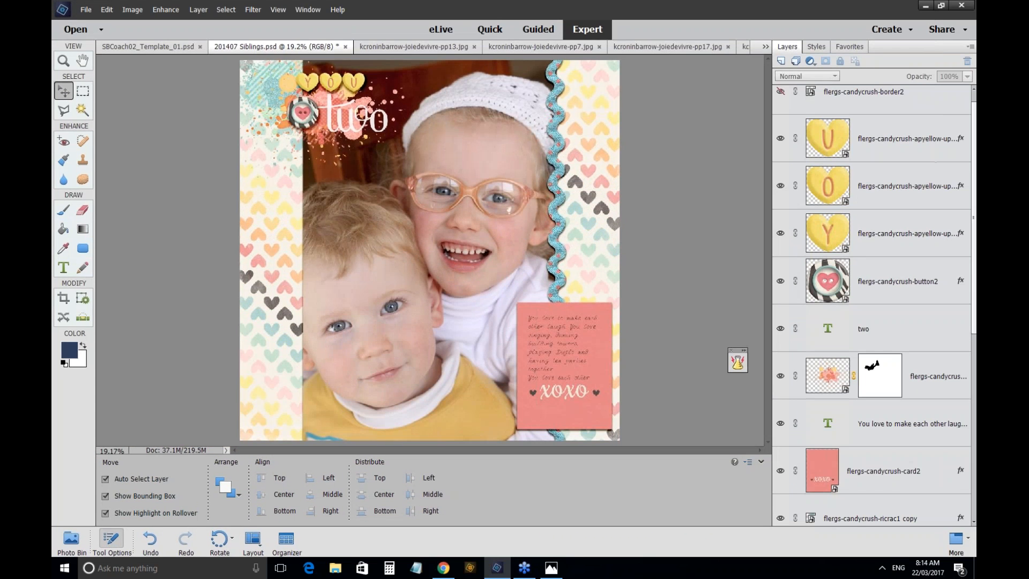
Move the heart button slightly left beside the "two" title, and fit the whole page on screen with the tool options hidden.
left_click(113, 545)
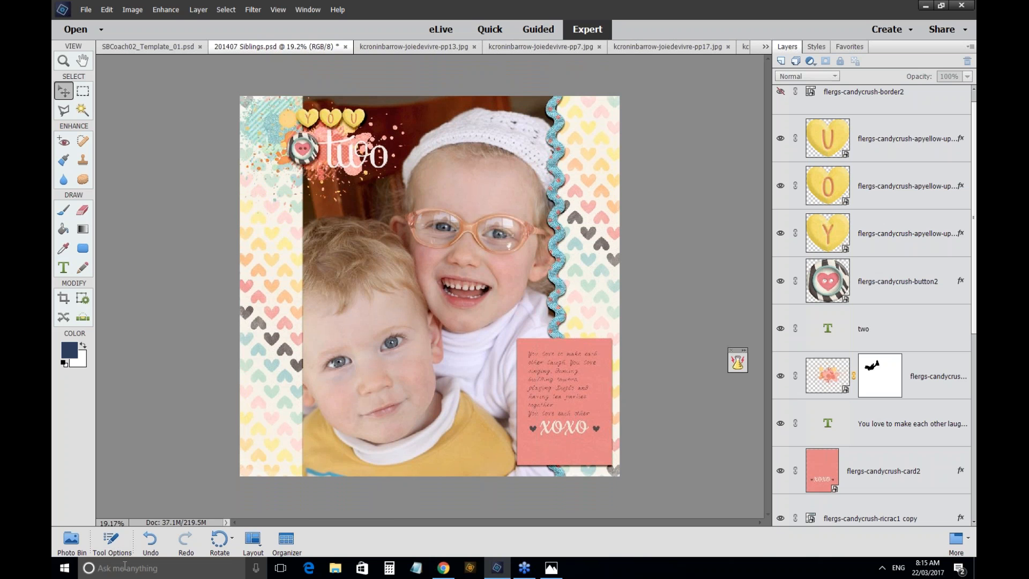
key("ctrl+0")
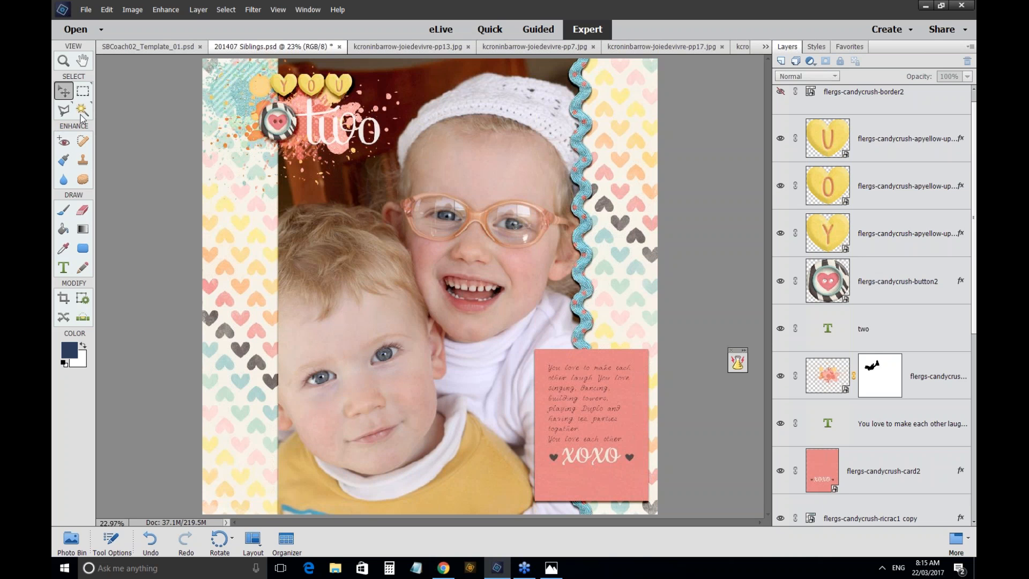
key("v")
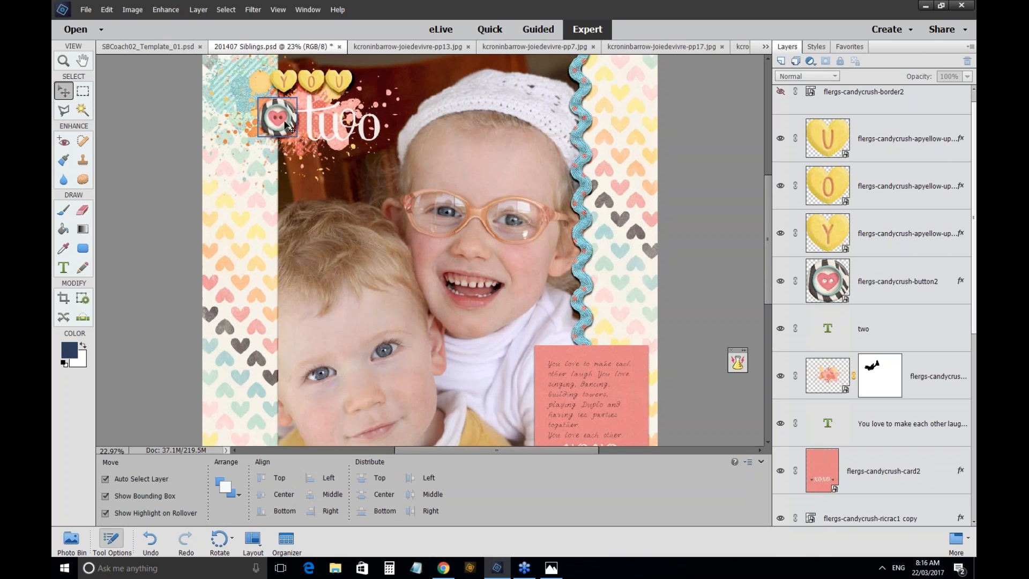
mouse_move(287, 127)
left_mouse_down()
mouse_move(390, 236)
mouse_move(411, 281)
mouse_move(281, 231)
mouse_move(344, 269)
mouse_move(407, 267)
mouse_move(271, 134)
left_mouse_up()
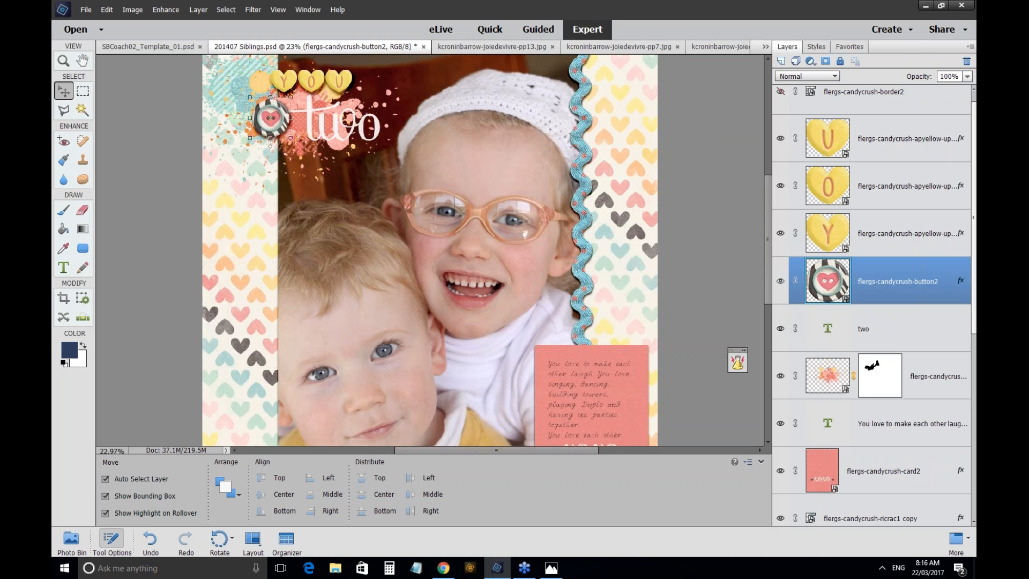
left_click(111, 538)
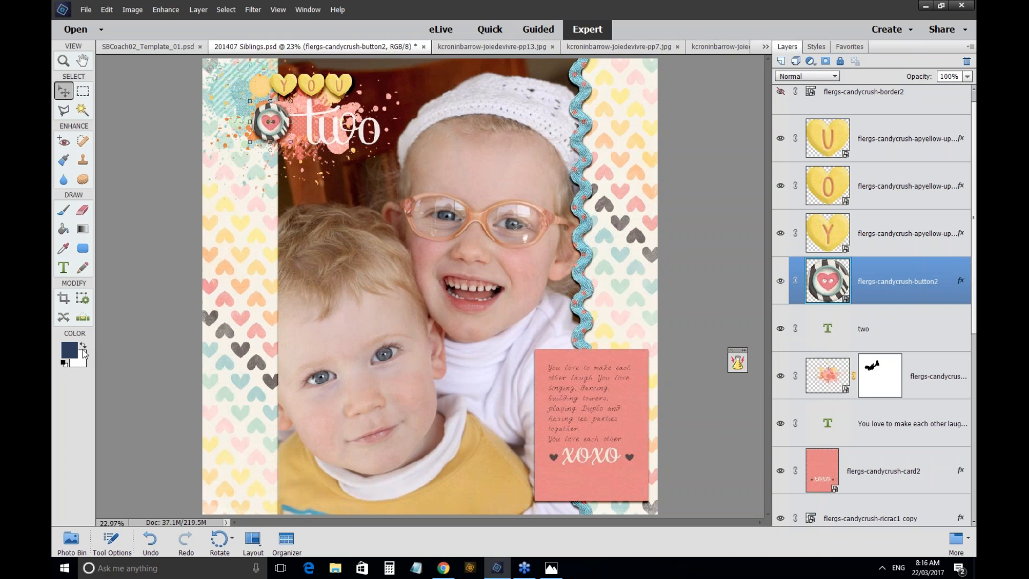
Switch to SBCoach02_Template_01.psd and fit its whole page on screen.
left_click(155, 47)
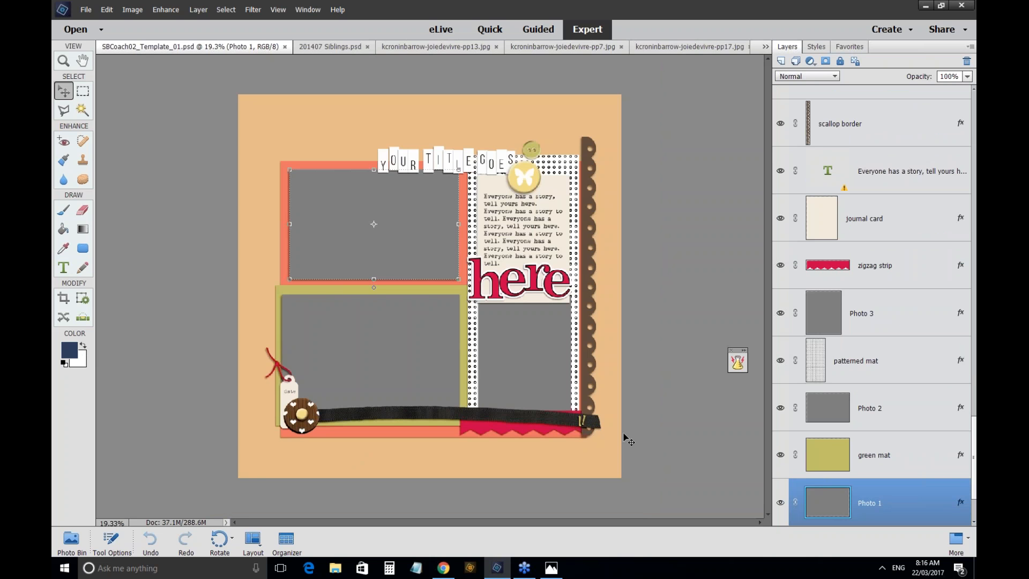
key("ctrl+0")
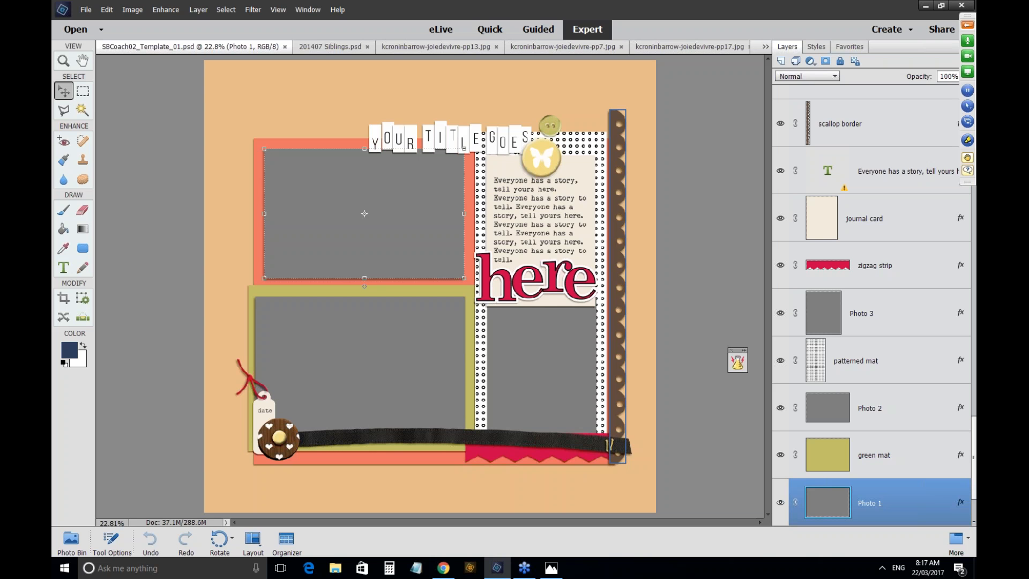
Show the Photoshop Elements 15 splash screen picture in Photos, shrinking its window and moving it toward the centre of the desktop.
left_click(551, 570)
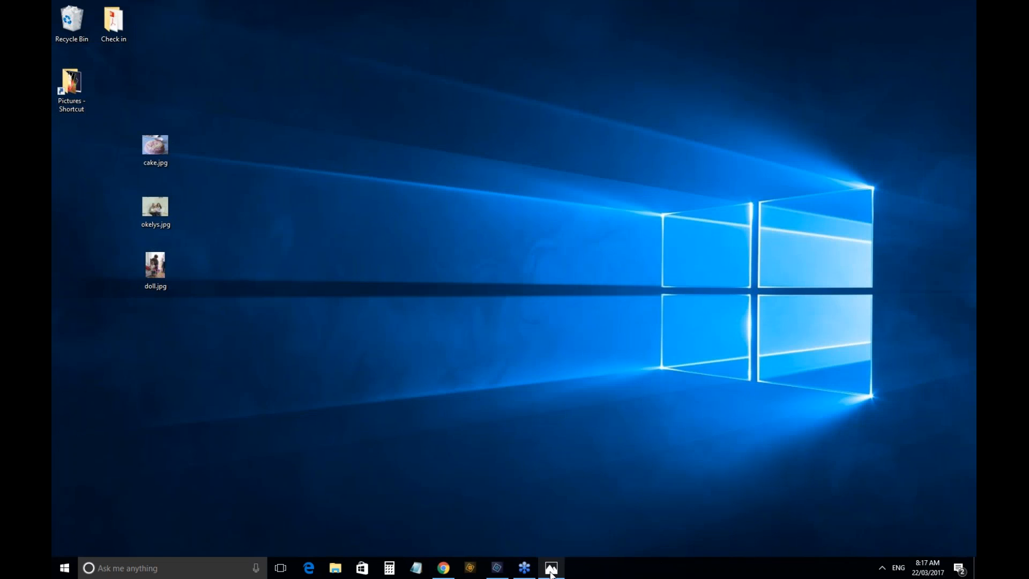
left_click(551, 570)
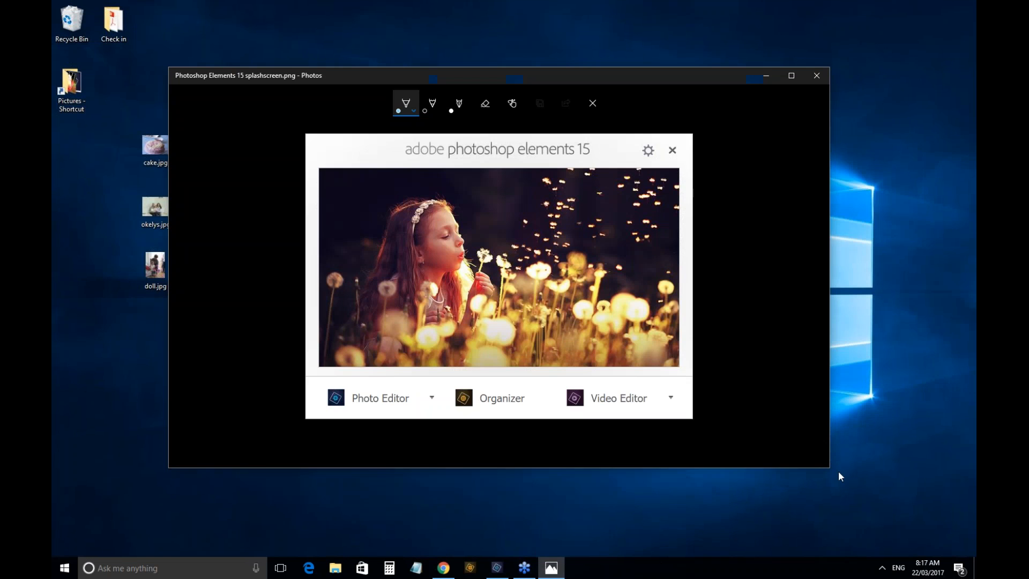
left_click_drag(829, 468, 620, 397)
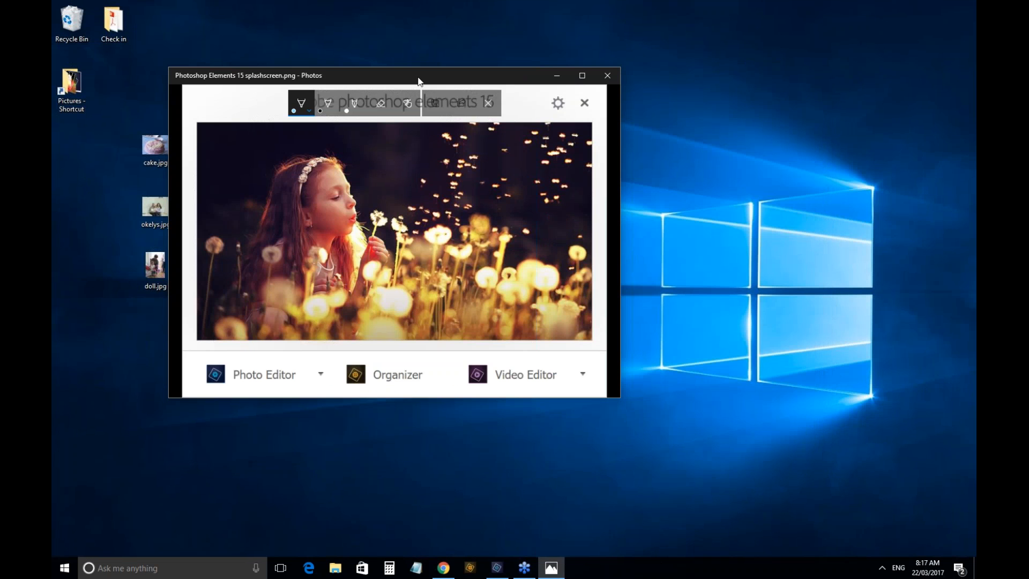
left_click_drag(419, 81, 654, 119)
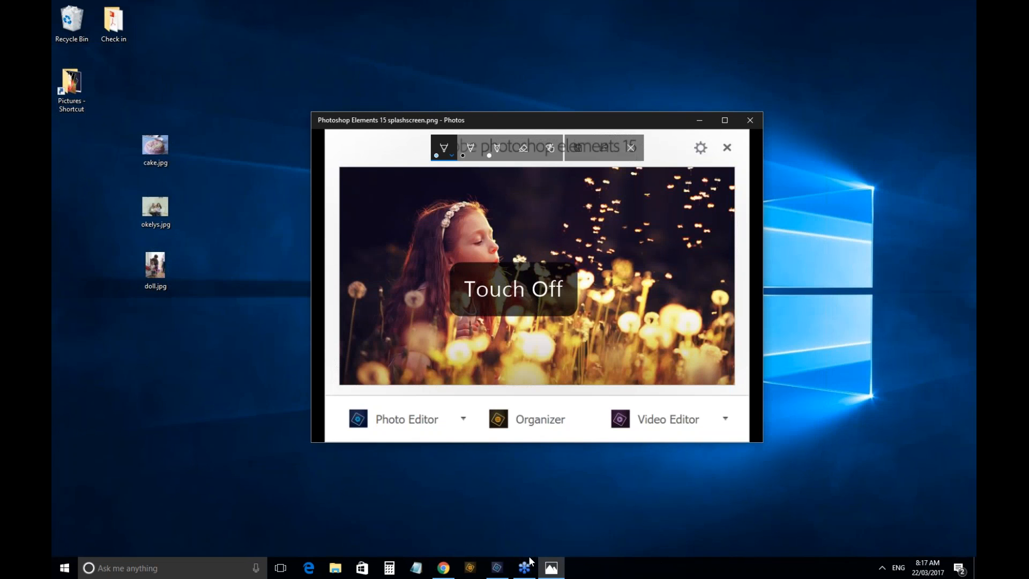
Minimize and redisplay the splash screen picture, and switch back to the template in Photoshop Elements.
left_click(638, 141)
key("super+d")
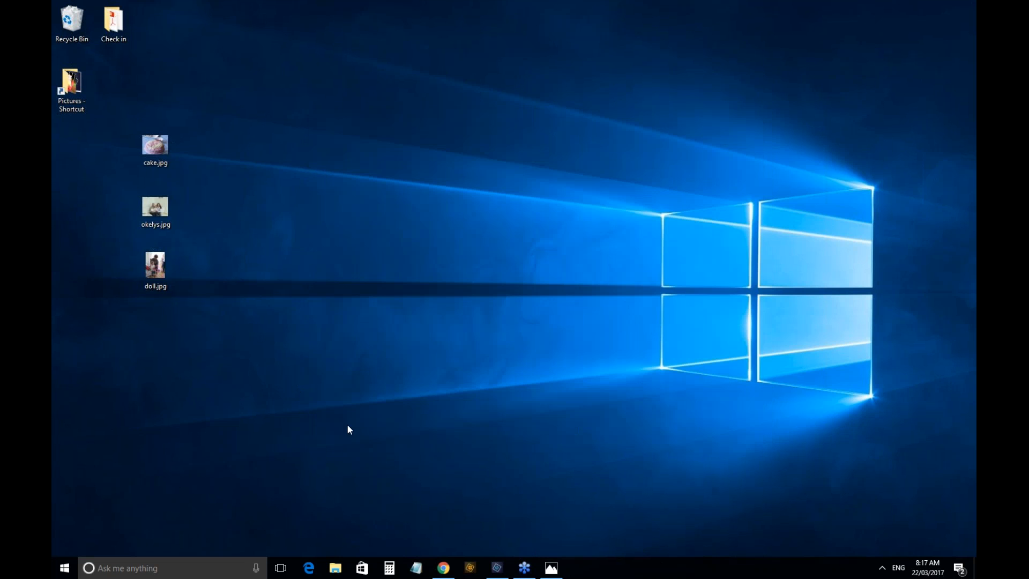
left_click(551, 567)
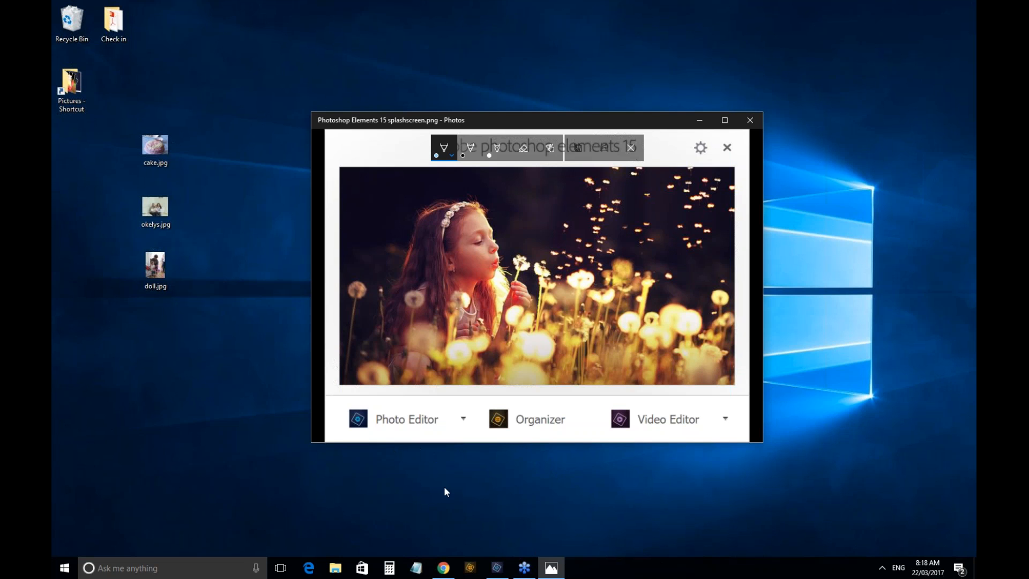
left_click(497, 569)
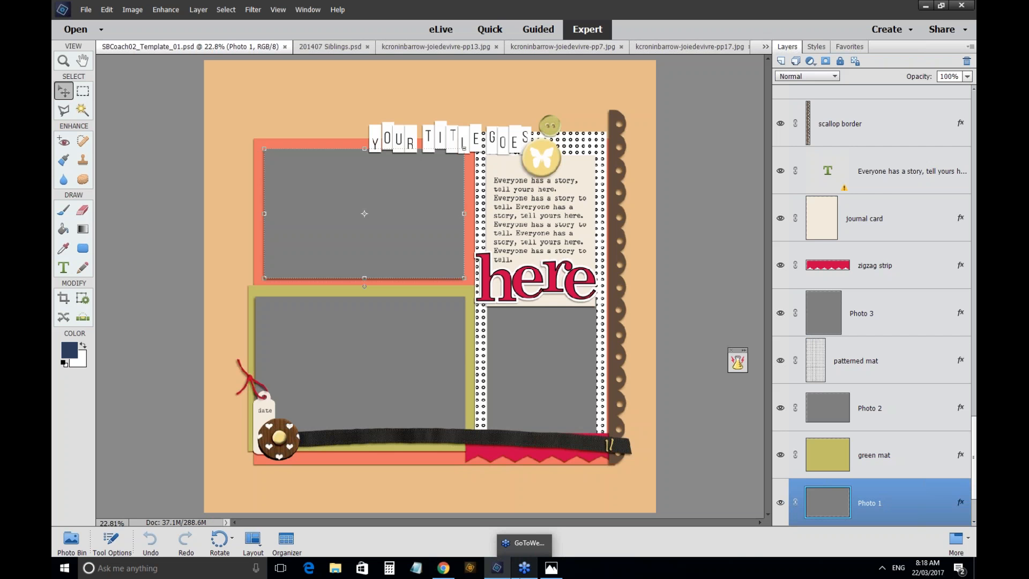
left_click(90, 36)
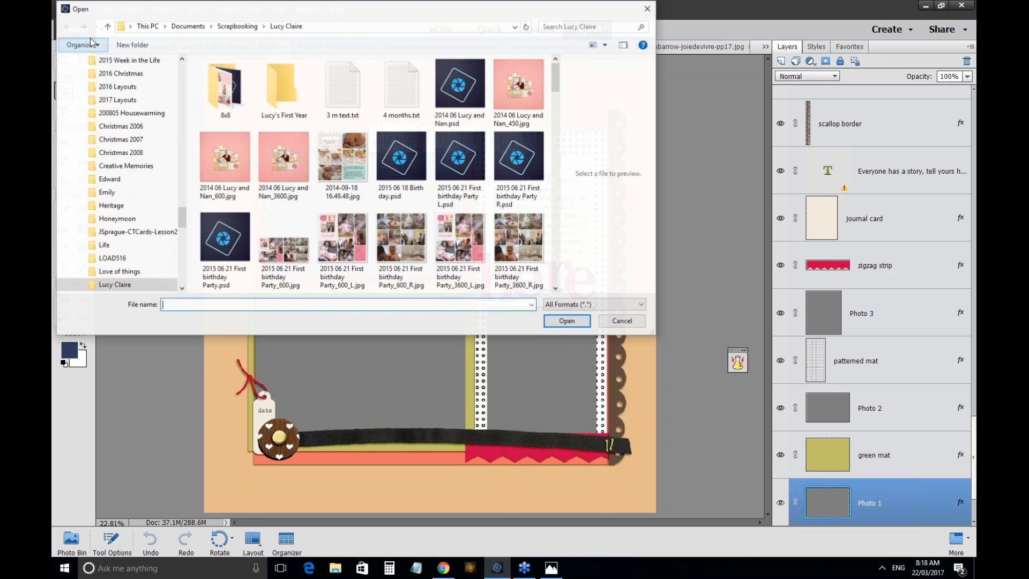
left_click_drag(214, 9, 303, 72)
left_click(710, 384)
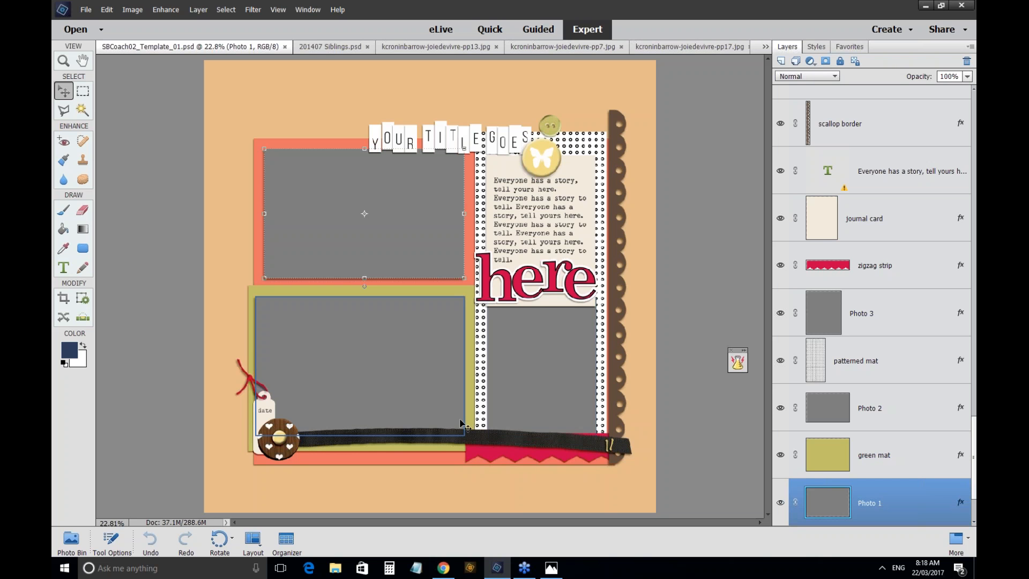
Nudge the Photo 1 placeholder slightly left and display the open files in the Photo Bin.
key("Left")
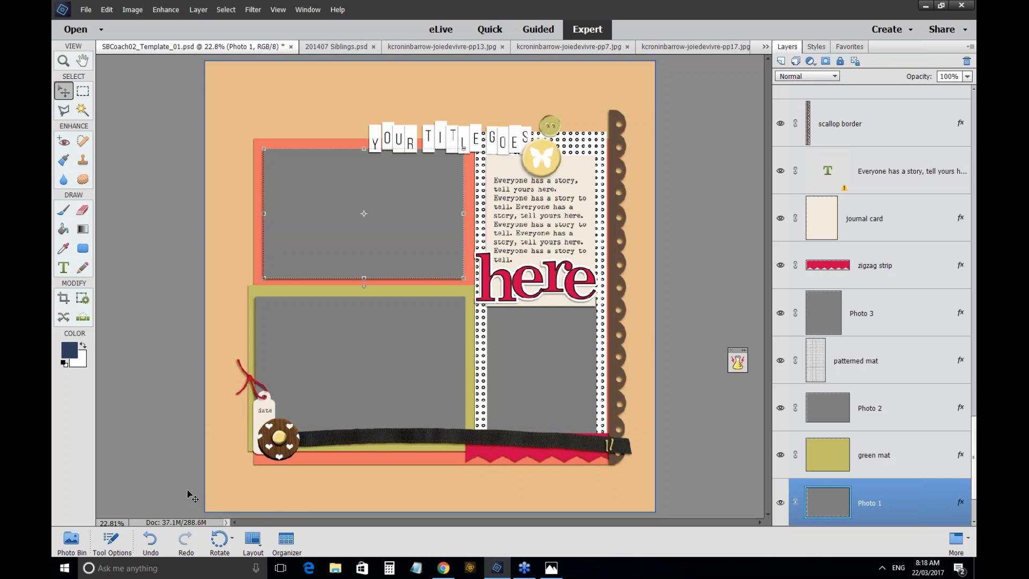
left_click(71, 542)
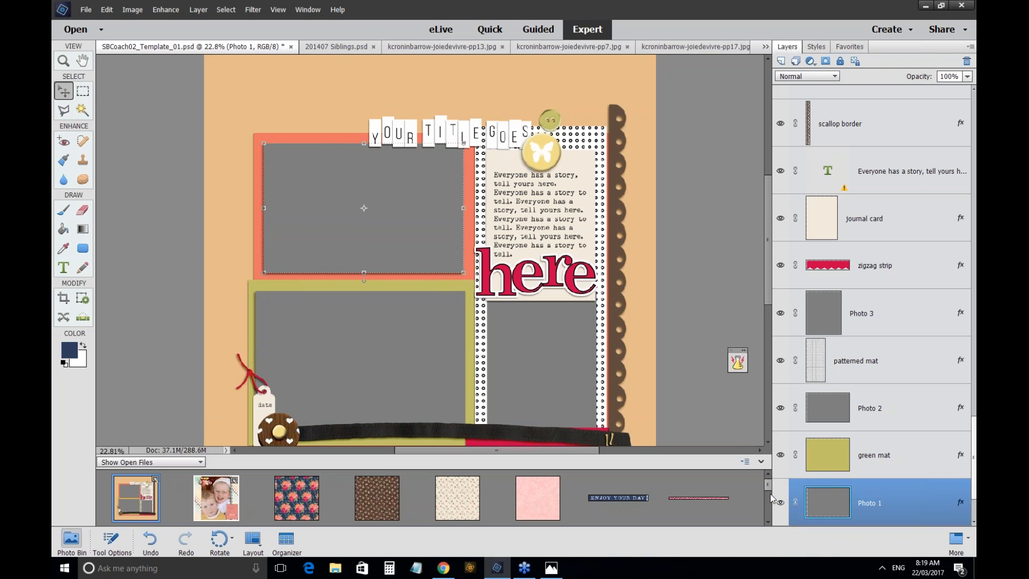
Look through the open files, view the navy floral paper, and return to the scrapbook template.
left_click_drag(768, 486, 770, 539)
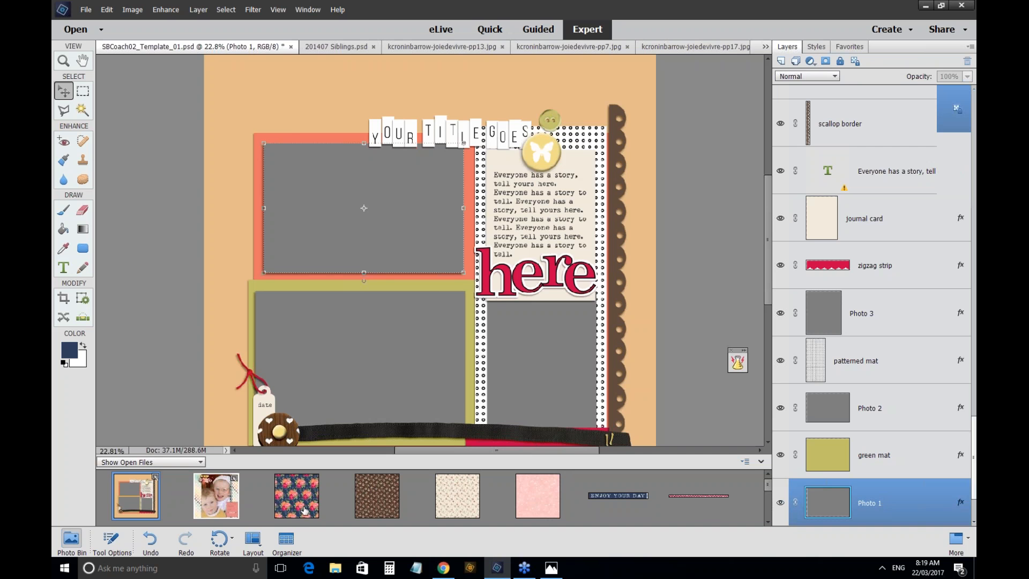
double_click(304, 511)
double_click(136, 496)
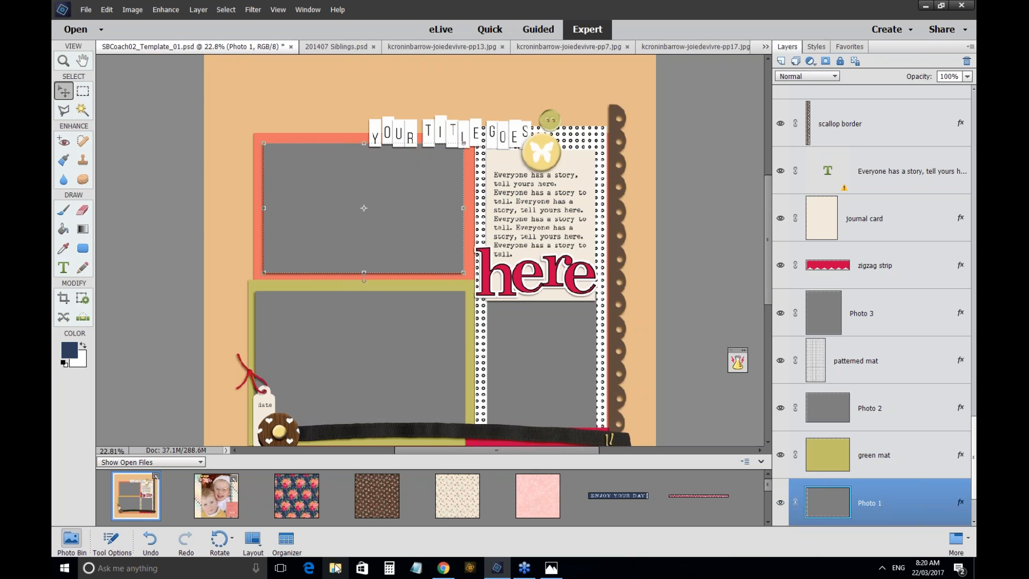
Save the scrapbook template as a new Photoshop file named GIS Demo on the Desktop.
left_click(143, 77)
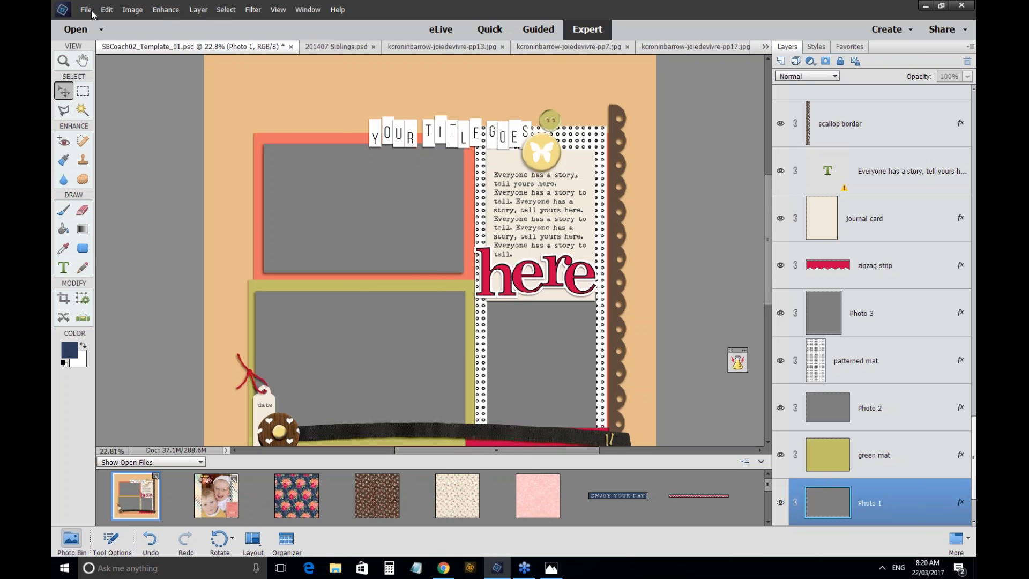
left_click(88, 10)
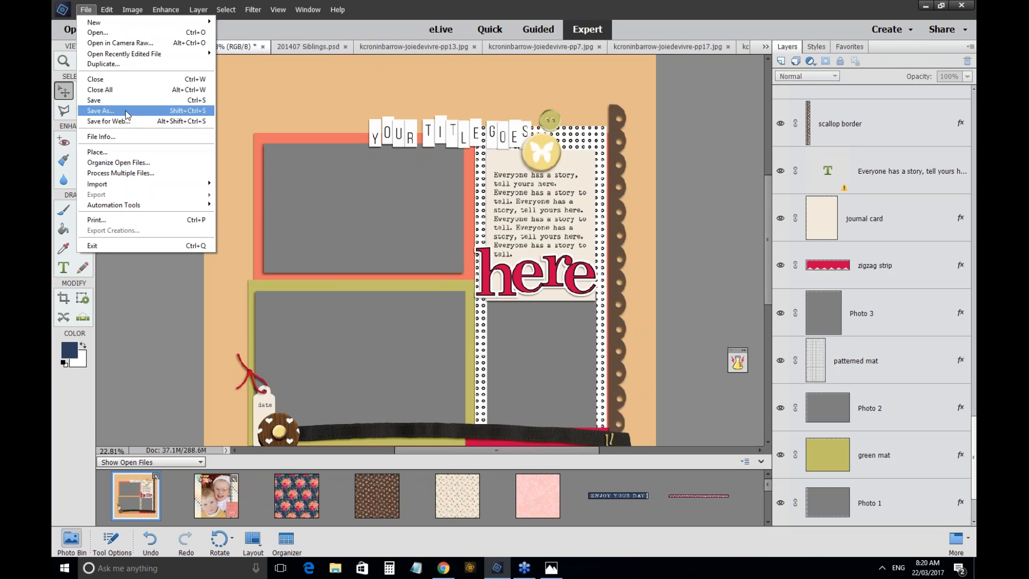
left_click(126, 110)
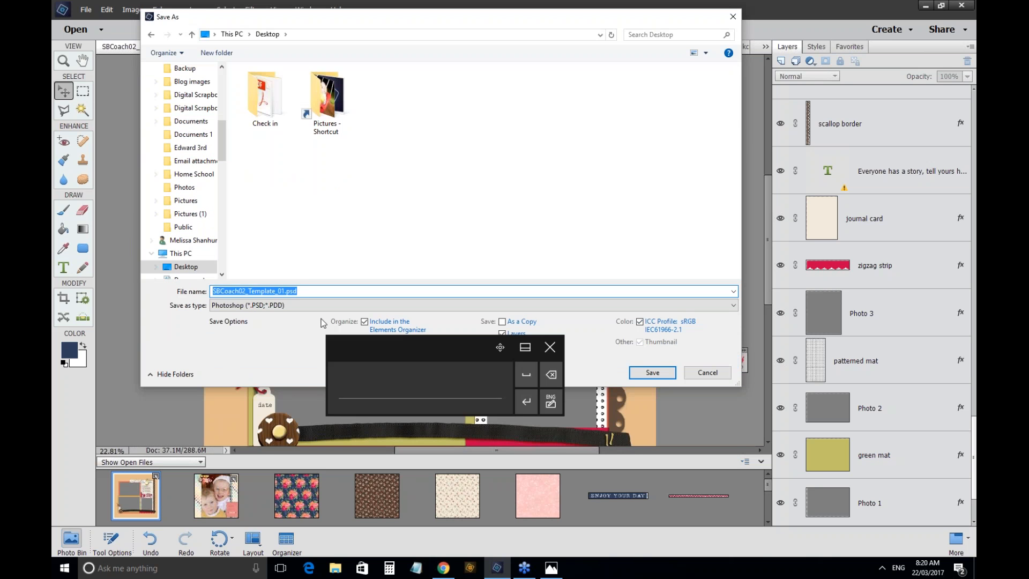
type("GIS Demo")
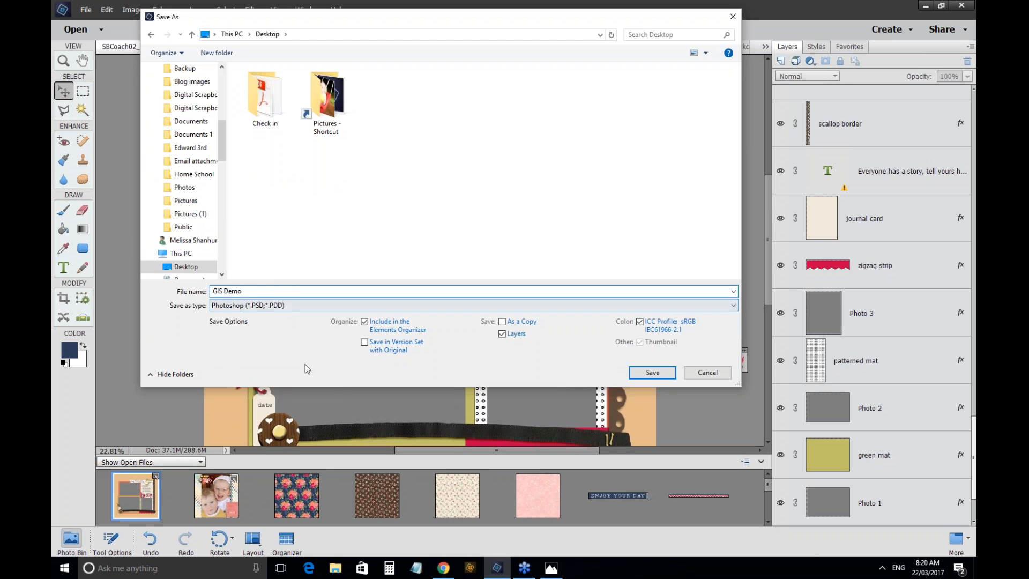
left_click(651, 373)
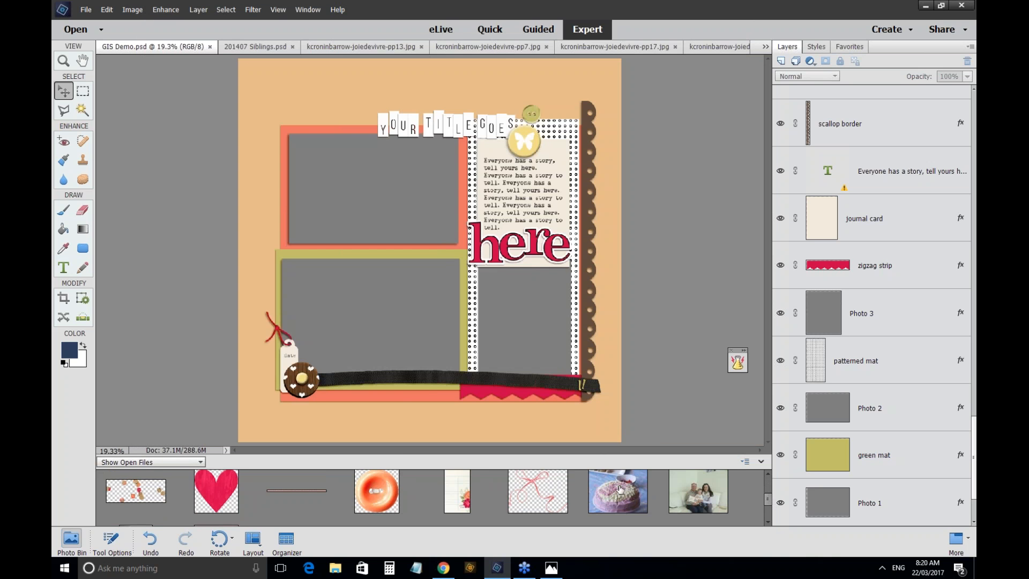
View the open cake, family and doll photos one after another, and return to the GIS Demo page.
left_click_drag(620, 489, 957, 103)
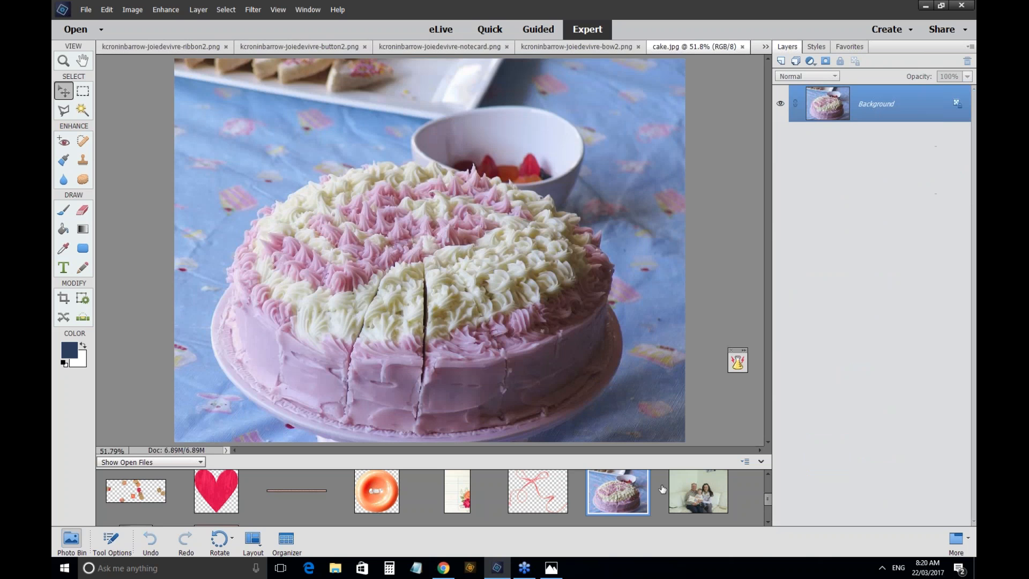
left_click(665, 489)
scroll(132, 497, "down", 1)
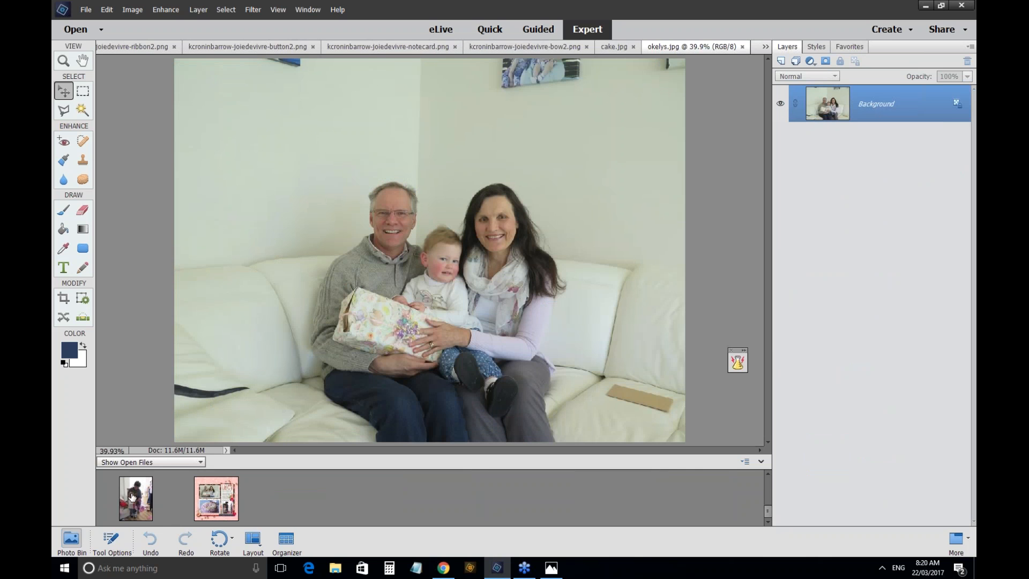
left_click(133, 496)
left_click(767, 475)
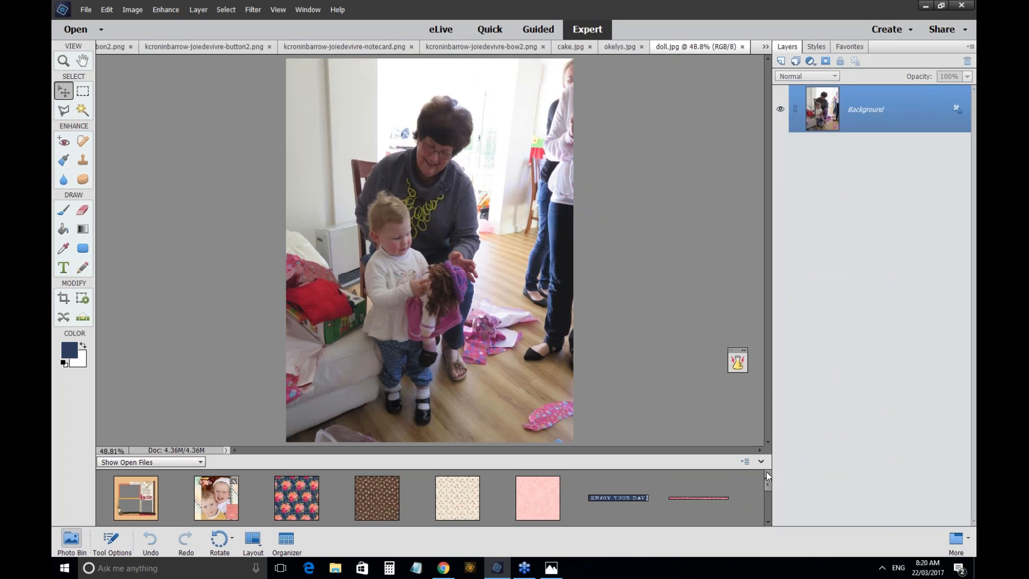
double_click(153, 498)
Add the doll.jpg photo from the open files to the page, directly above the Photo 3 layer.
left_click(768, 507)
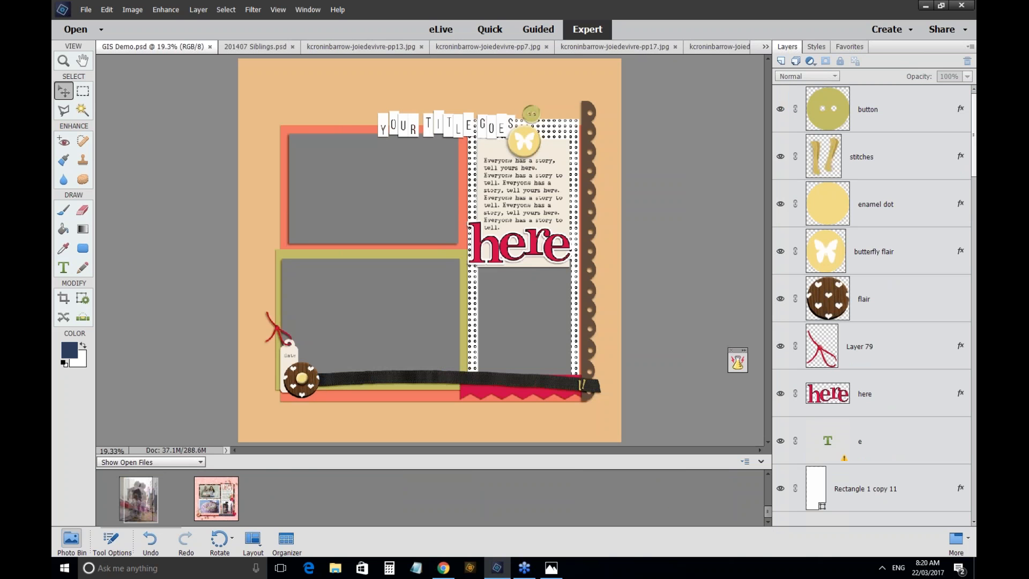
left_click_drag(138, 498, 195, 509)
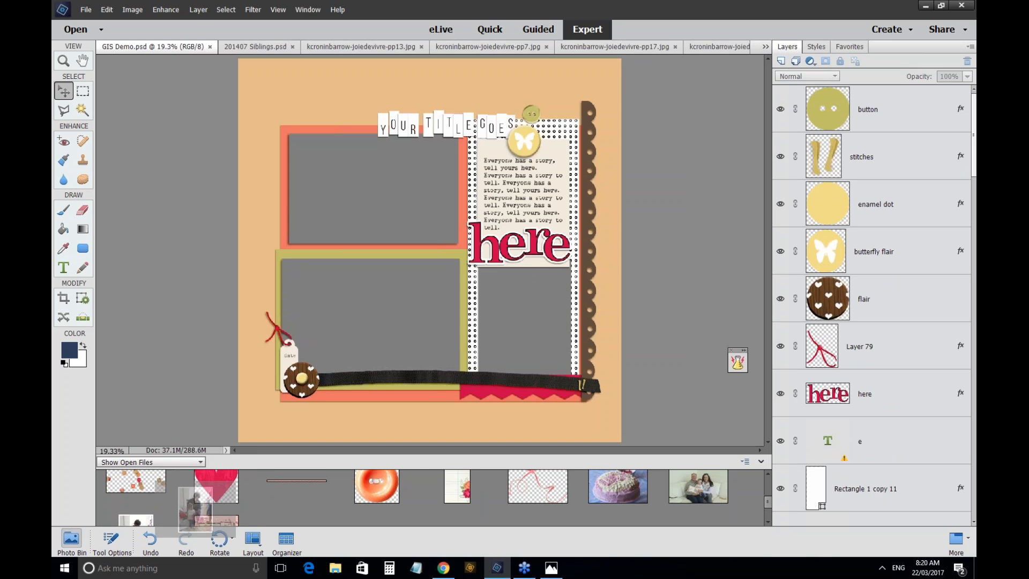
left_click_drag(195, 509, 532, 397)
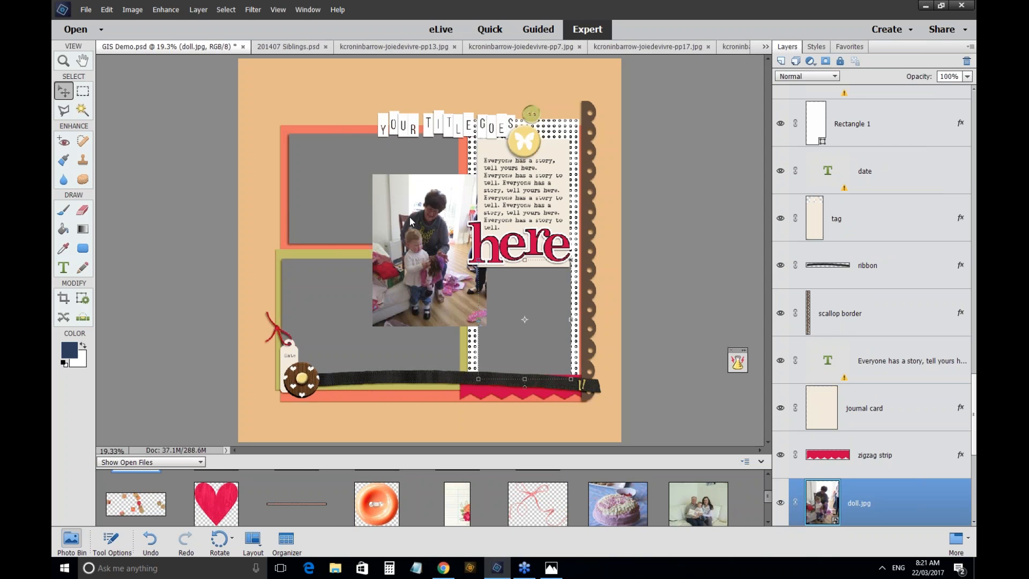
Show the Move tool options and move the doll photo over the Photo 3 placeholder.
left_click(410, 217)
mouse_move(429, 251)
left_mouse_down()
mouse_move(483, 309)
mouse_move(543, 344)
mouse_move(416, 247)
left_mouse_up()
left_click(112, 540)
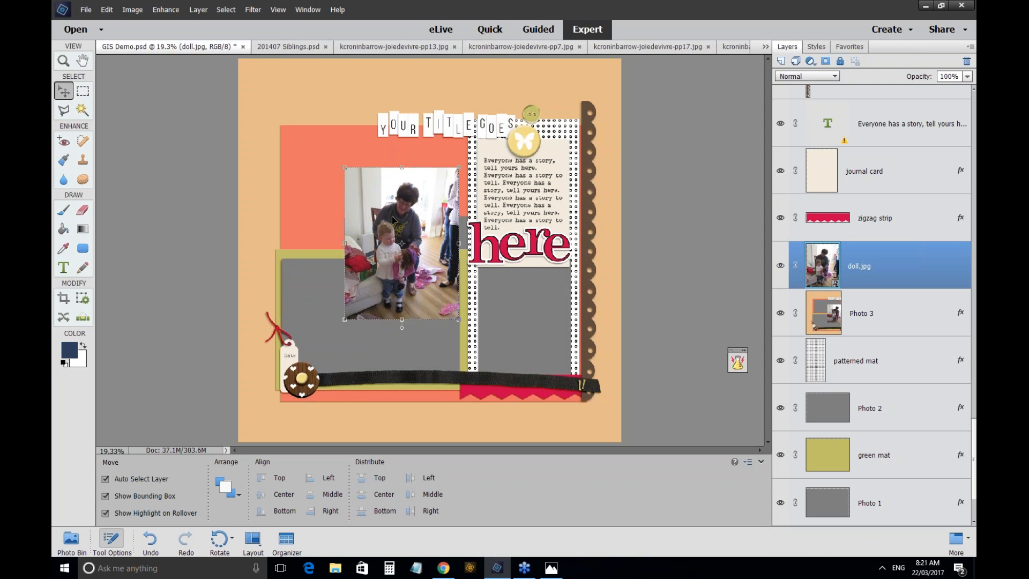
left_click_drag(389, 218, 491, 263)
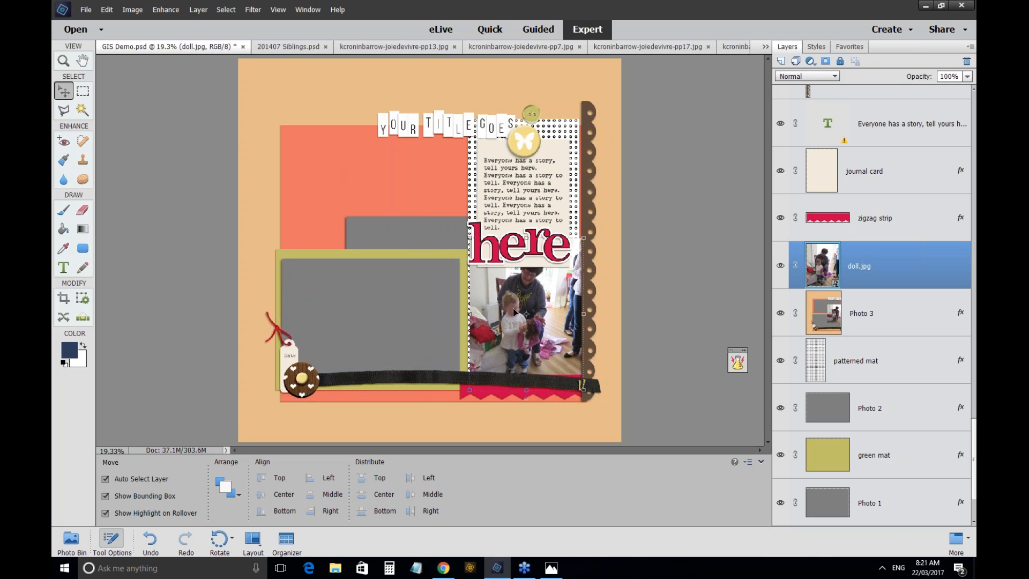
Return the displaced Photo 1 placeholder to the pink mat and set the doll photo back over the Photo 3 placeholder.
left_click_drag(513, 312, 469, 354)
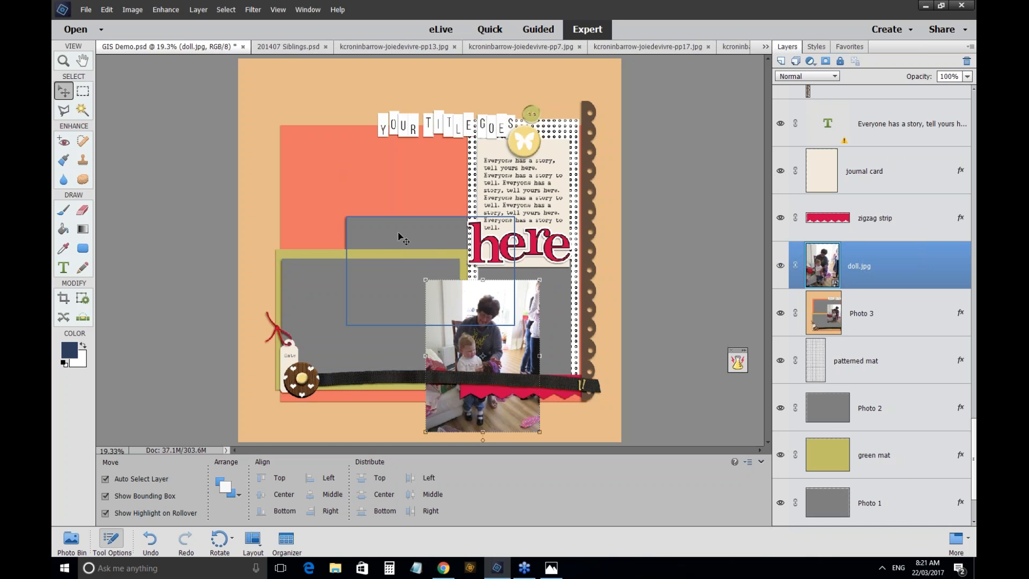
left_click_drag(399, 237, 343, 154)
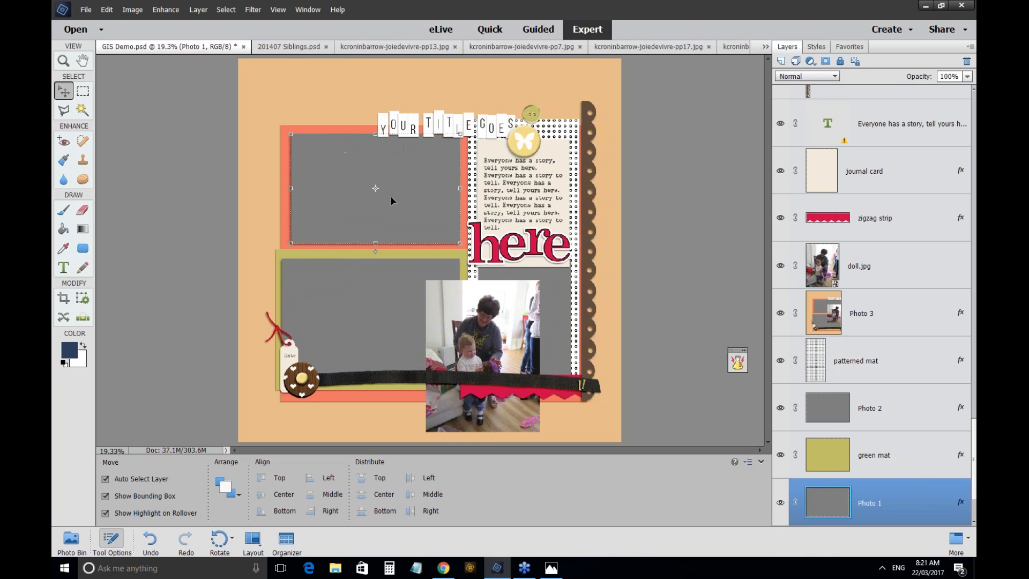
left_click(488, 348)
left_click_drag(487, 347, 522, 314)
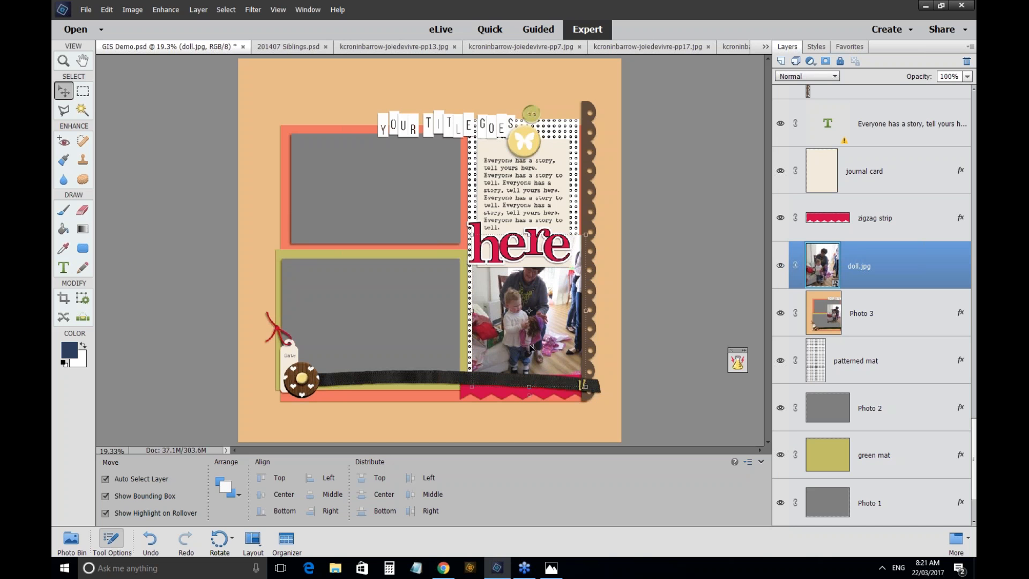
Create a clipping mask that clips the doll.jpg layer to the Photo 3 placeholder.
left_click(883, 327)
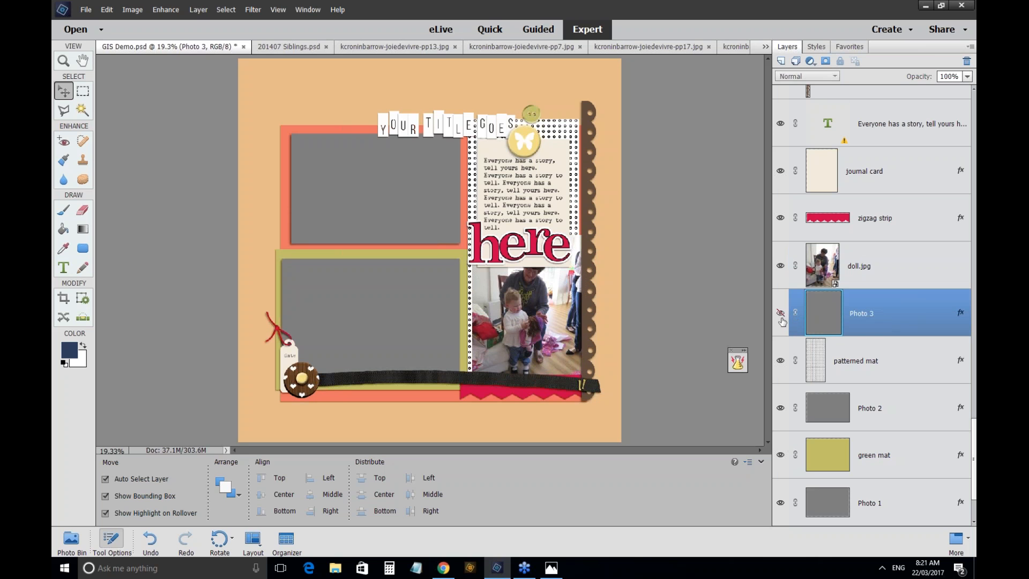
left_click(822, 286)
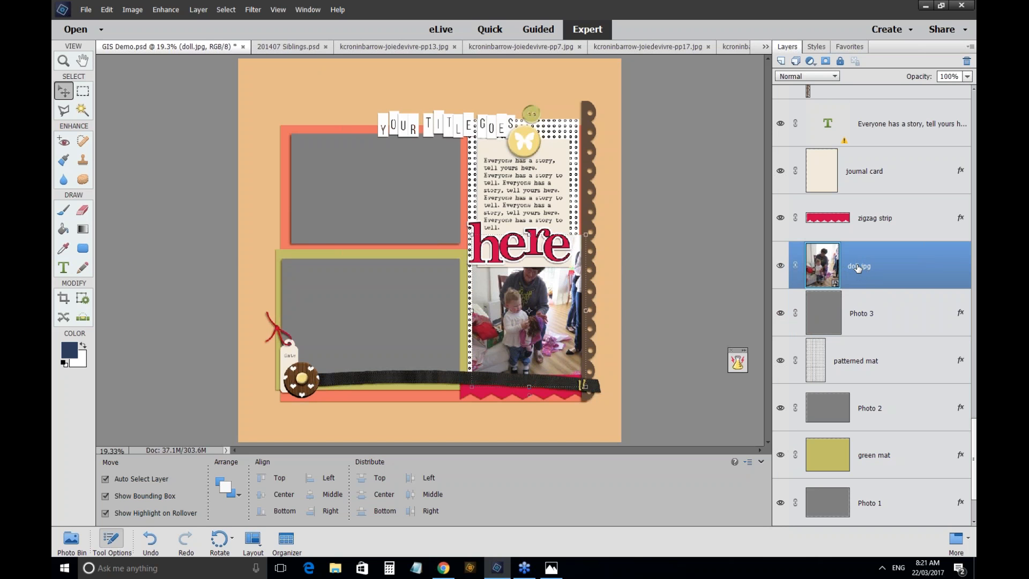
left_click(197, 10)
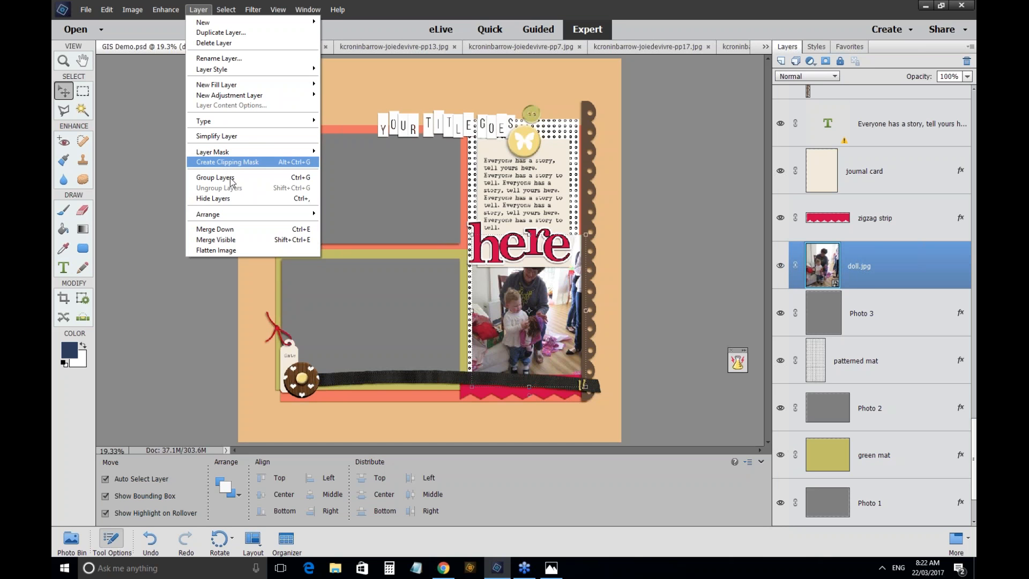
left_click(231, 163)
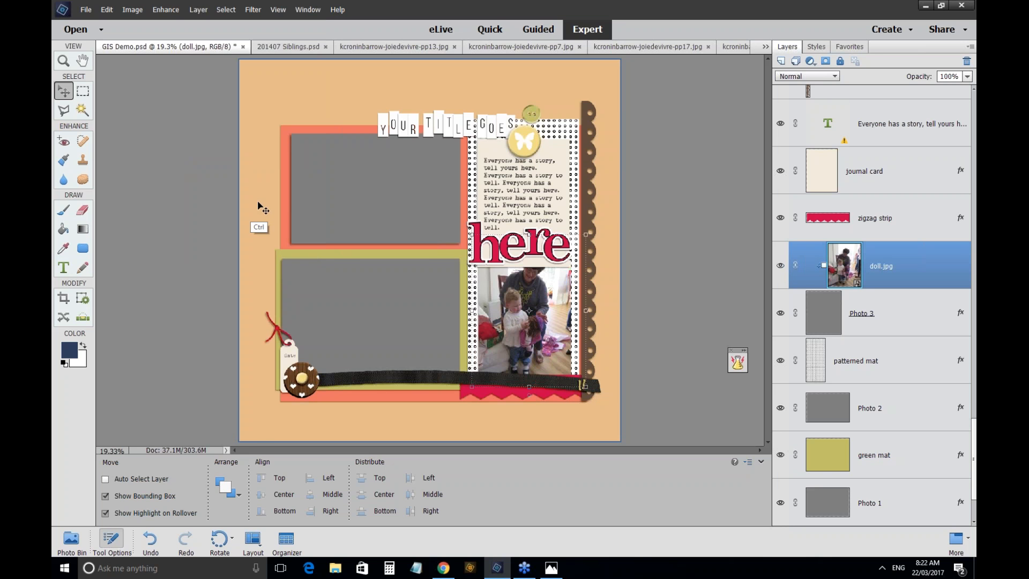
Undo the clipping mask on the doll photo.
key("ctrl+plus")
key("ctrl+plus")
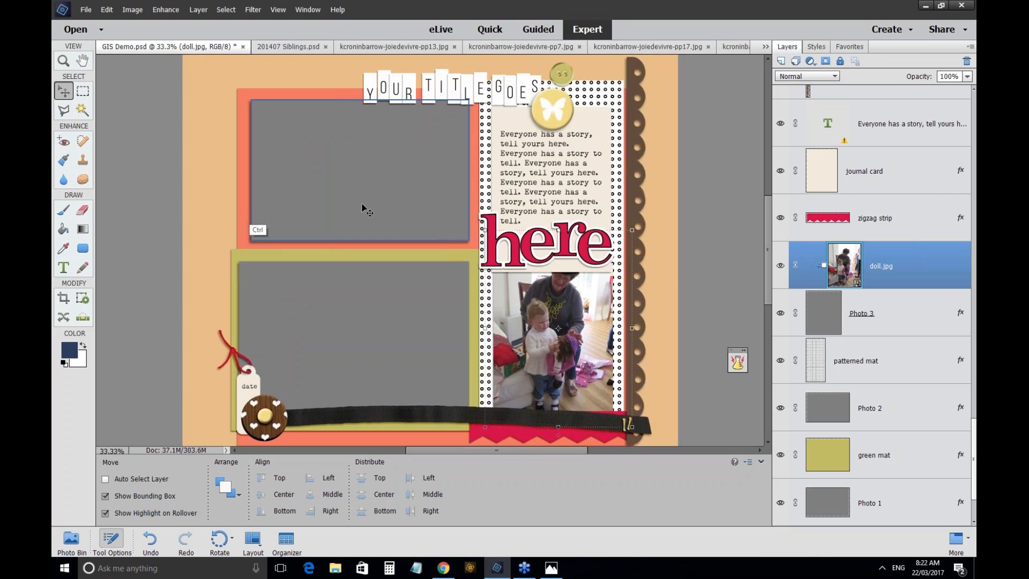
key("ctrl+plus")
key("ctrl+z")
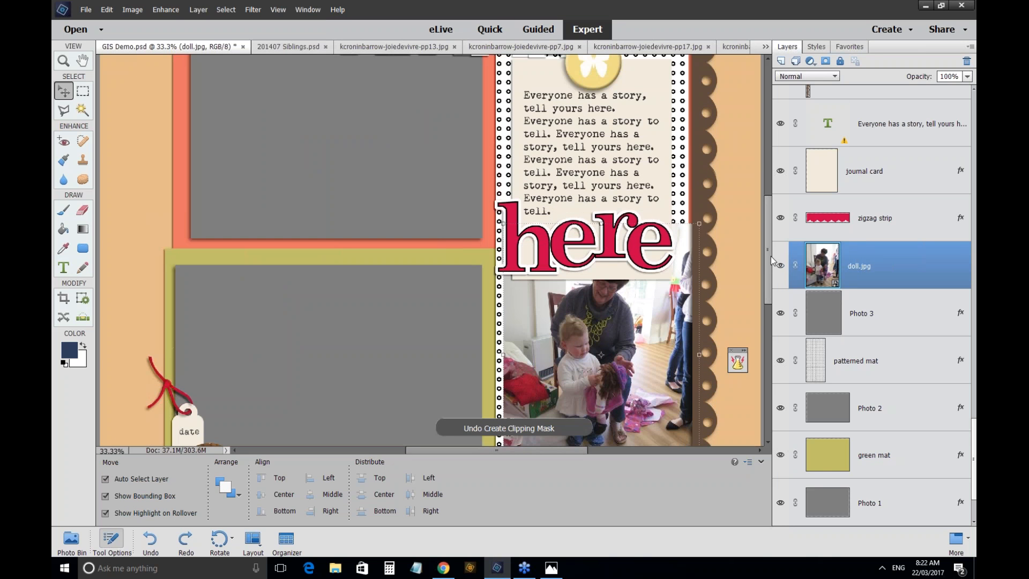
Clip the doll.jpg layer to Photo 3 again and shift the photo slightly down and right within the placeholder.
scroll(771, 256, "down", 3)
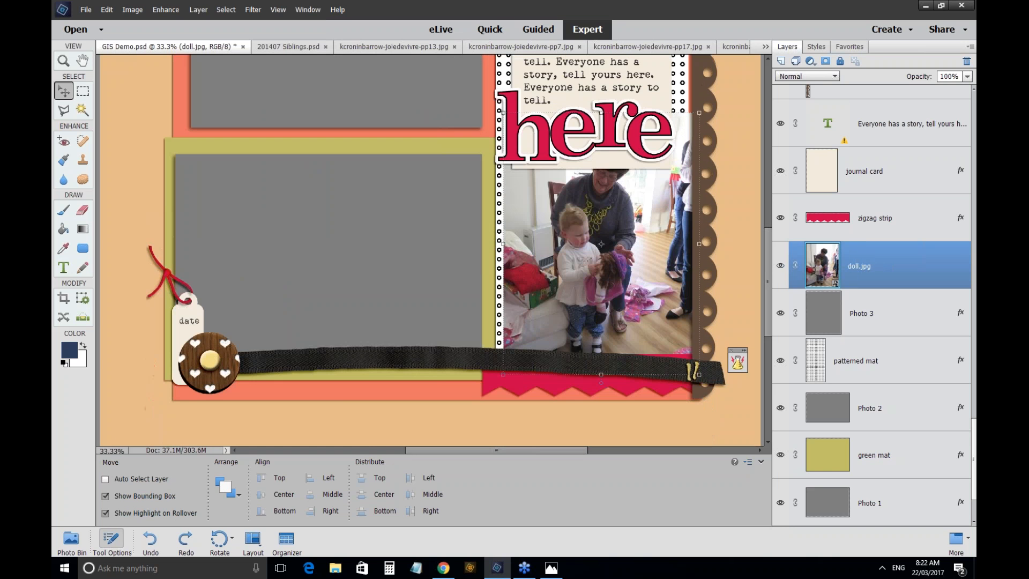
key("ctrl+g")
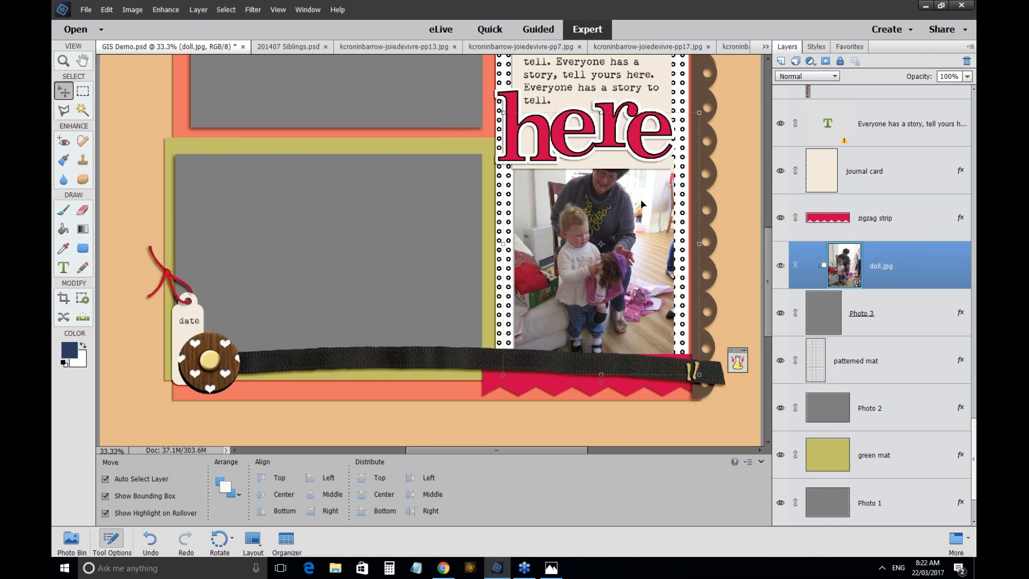
left_click_drag(640, 200, 610, 250)
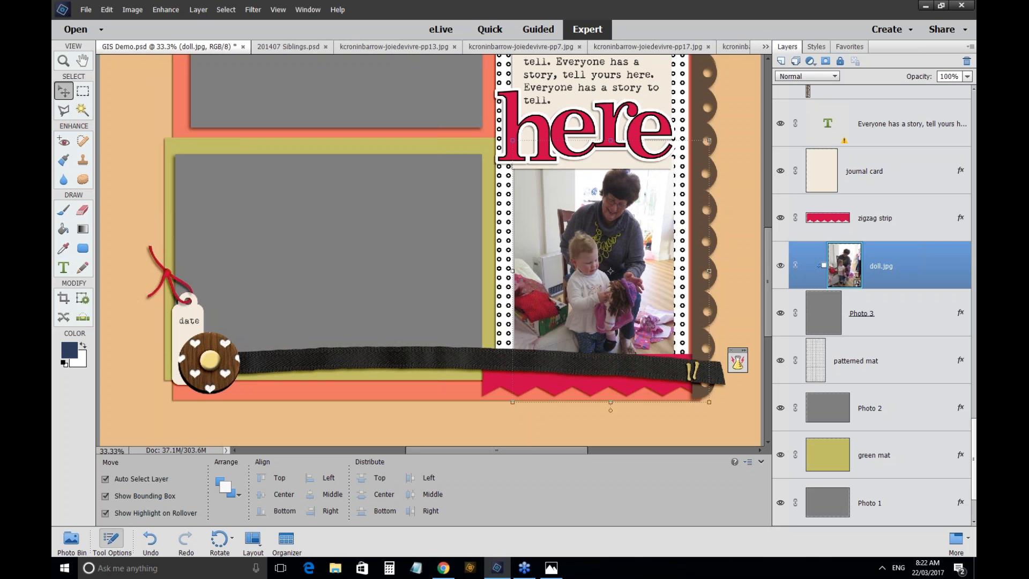
left_click_drag(610, 252, 607, 251)
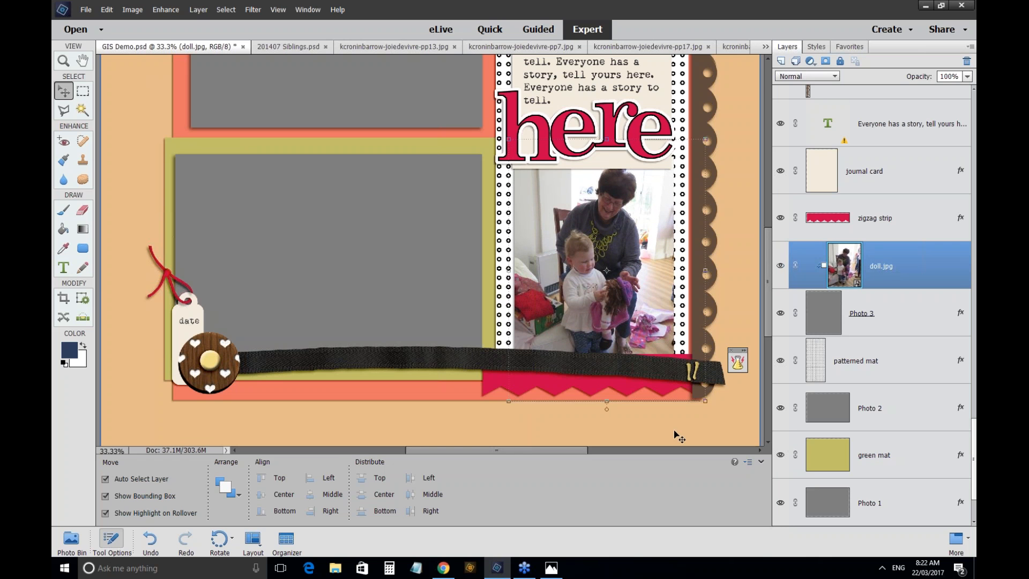
left_click(674, 435)
left_click(598, 304)
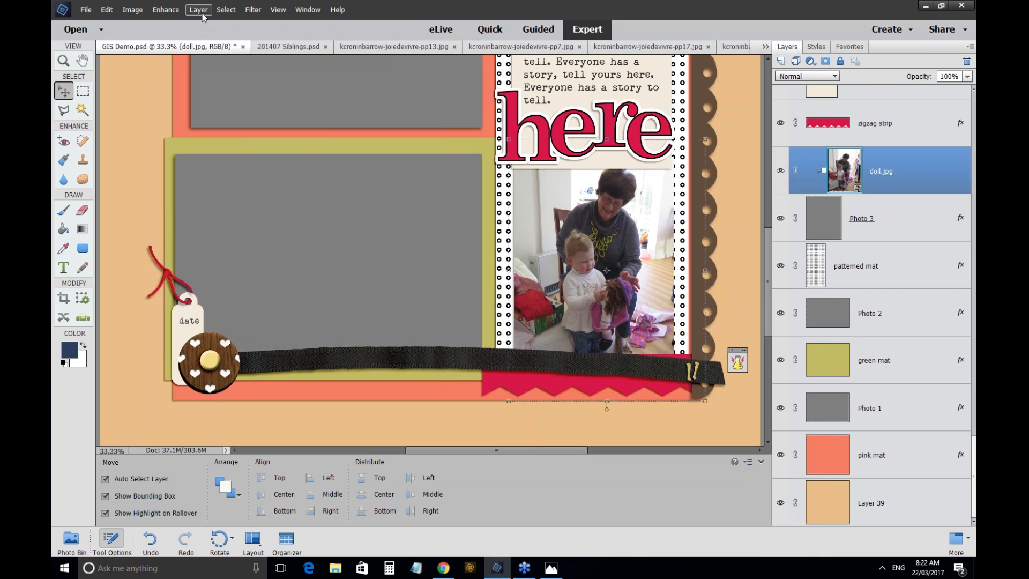
left_click(198, 10)
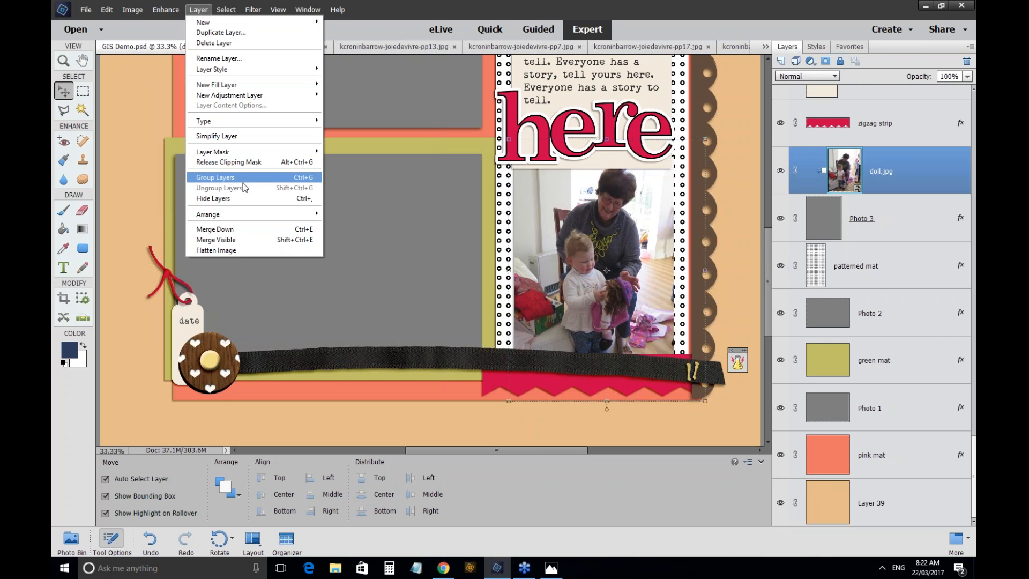
left_click(360, 256)
Display the open files again and add the cake.jpg photo to the page, directly above the Photo 2 layer.
left_click(75, 540)
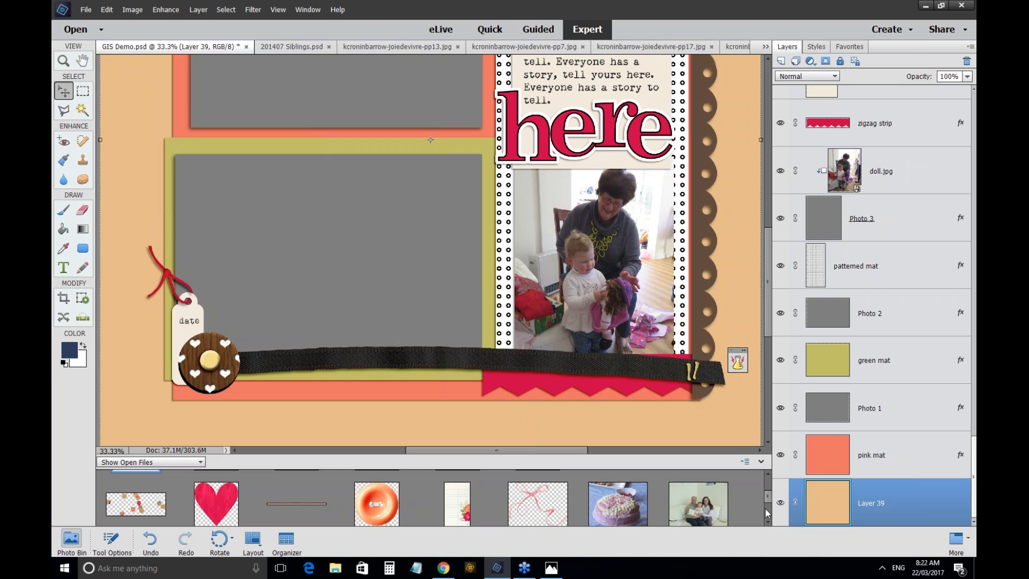
left_click(768, 517)
left_click_drag(768, 516, 772, 499)
scroll(772, 500, "down", 2)
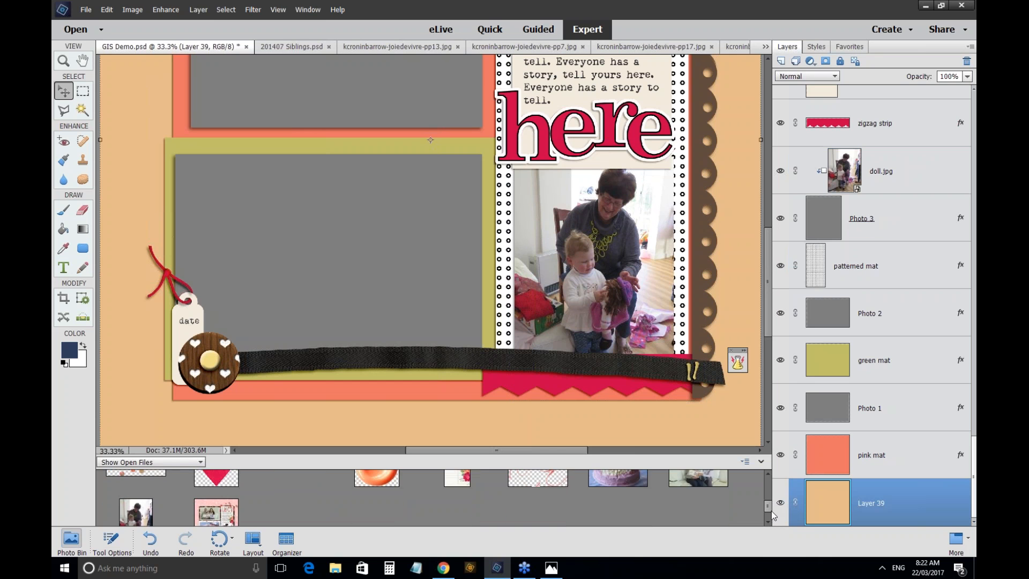
double_click(621, 499)
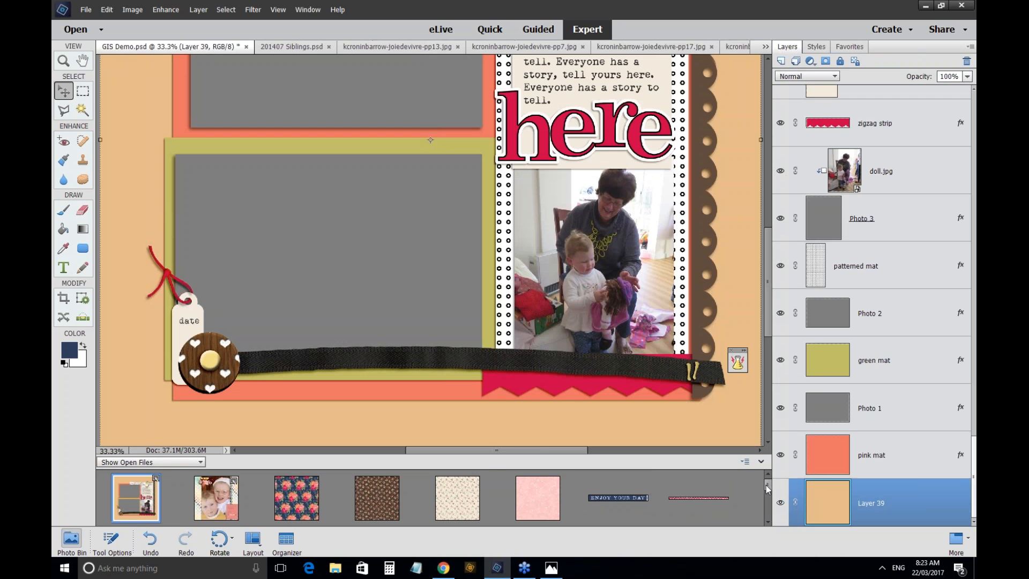
scroll(768, 504, "down", 2)
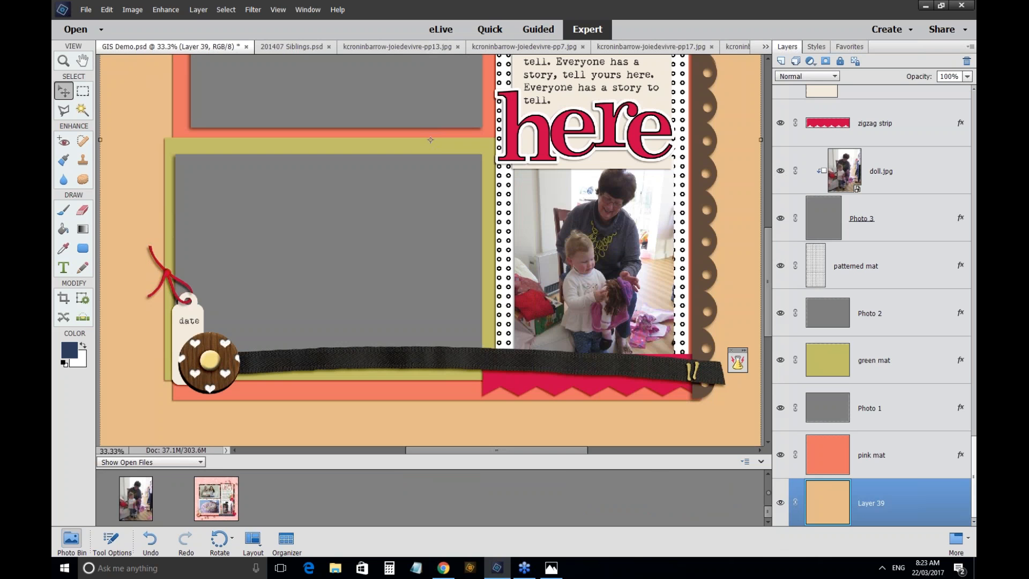
scroll(619, 500, "up", 1)
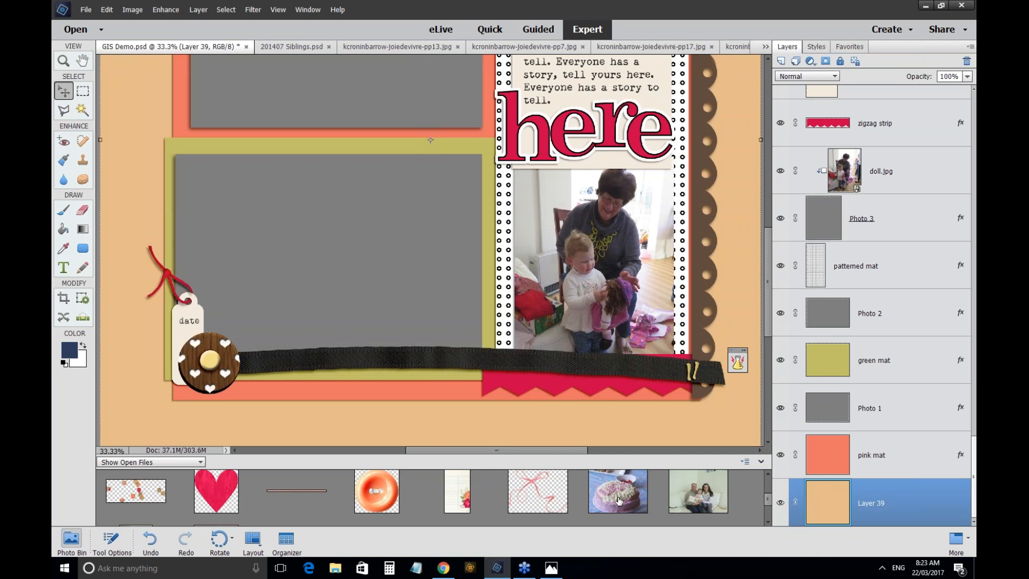
left_click_drag(619, 500, 302, 261)
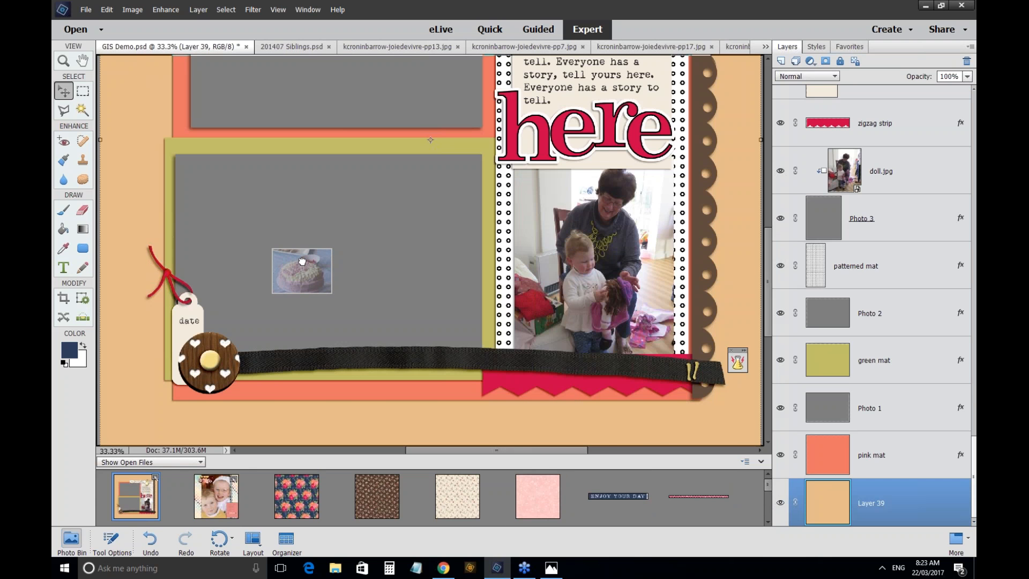
left_click_drag(302, 261, 302, 263)
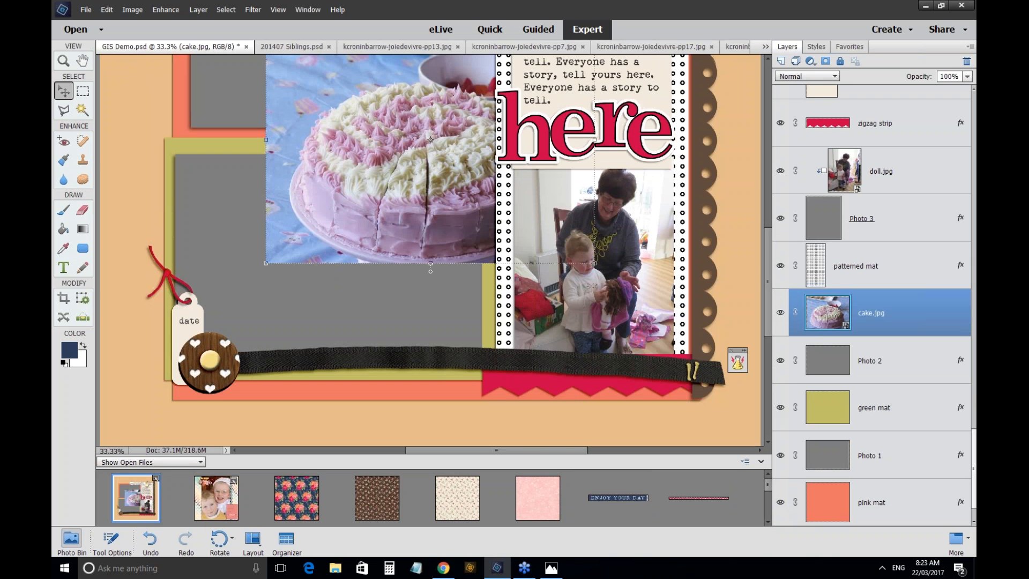
Position the cake photo over the Photo 2 placeholder, clip it to Photo 2 and shift it slightly upward within the placeholder.
left_click_drag(476, 141, 385, 202)
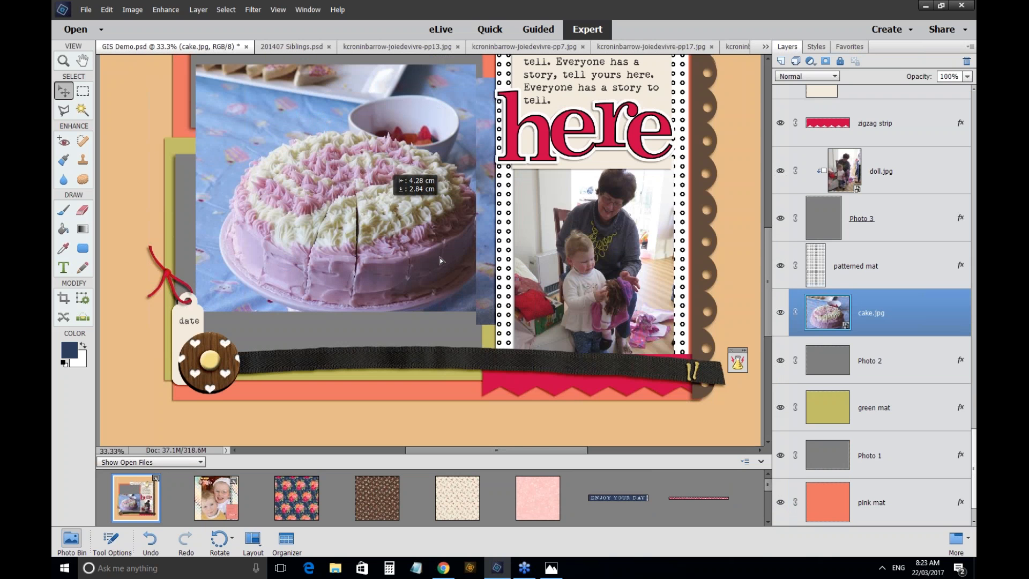
left_click_drag(439, 261, 348, 284)
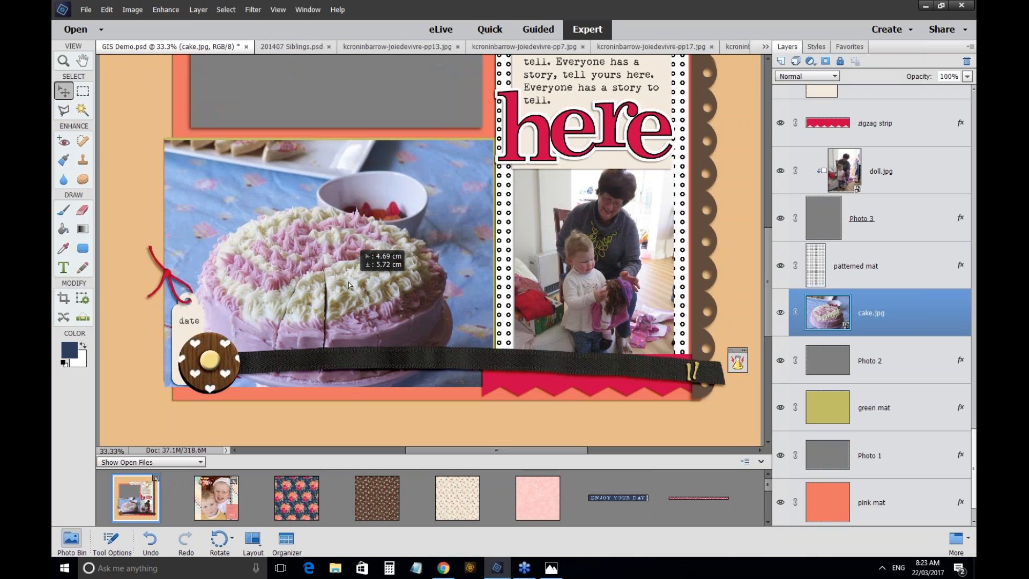
left_click_drag(348, 282, 348, 282)
left_click(197, 10)
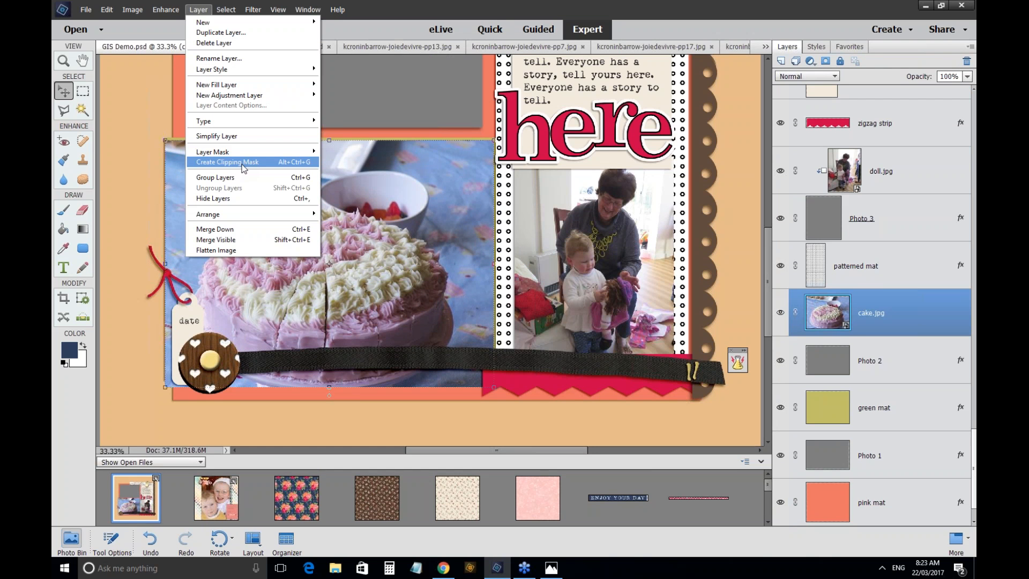
left_click(244, 162)
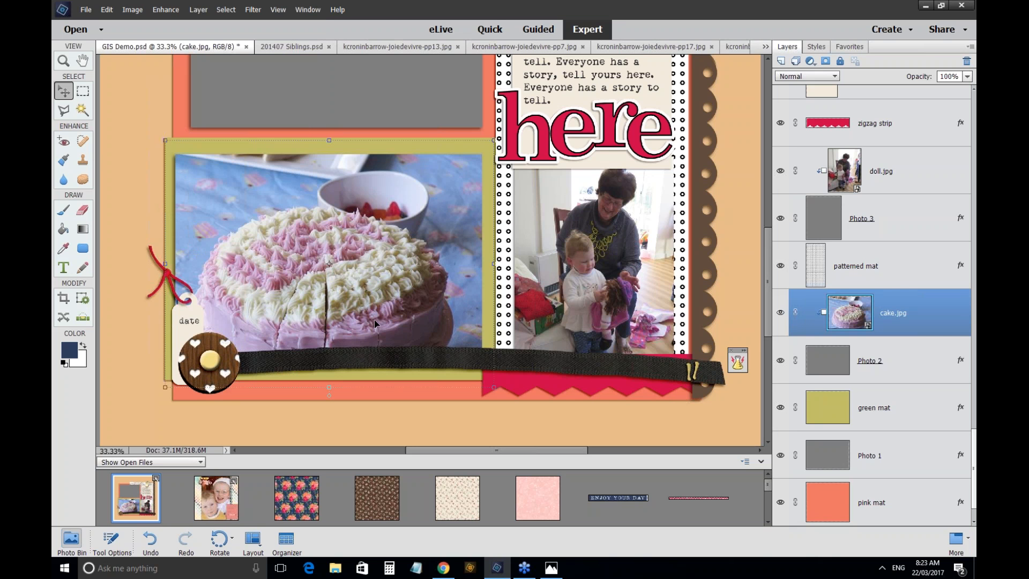
left_click_drag(375, 325, 382, 288)
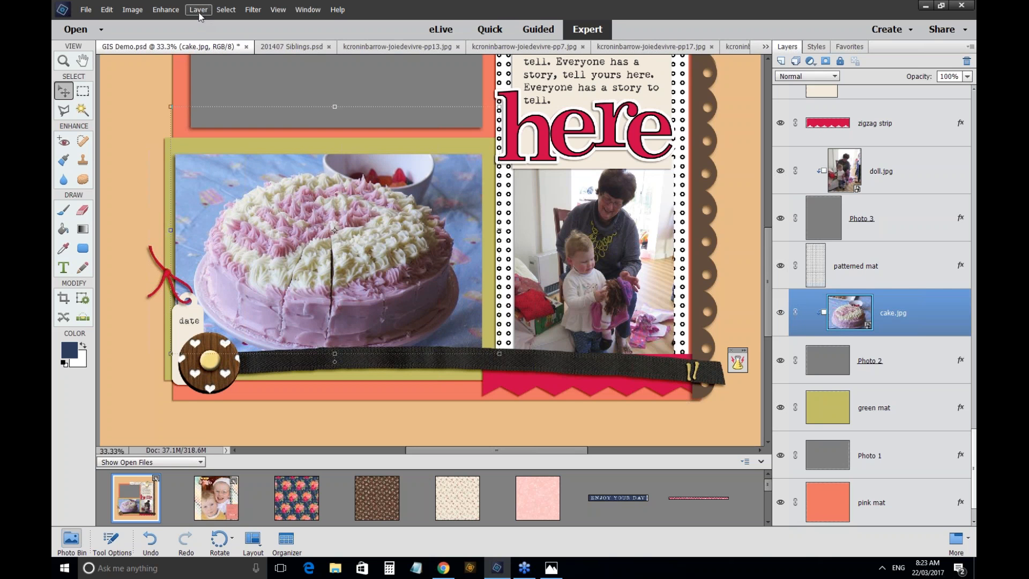
Release and reapply the clipping mask of cake.jpg on Photo 2, and shift the cake slightly down and left within the placeholder.
left_click(199, 12)
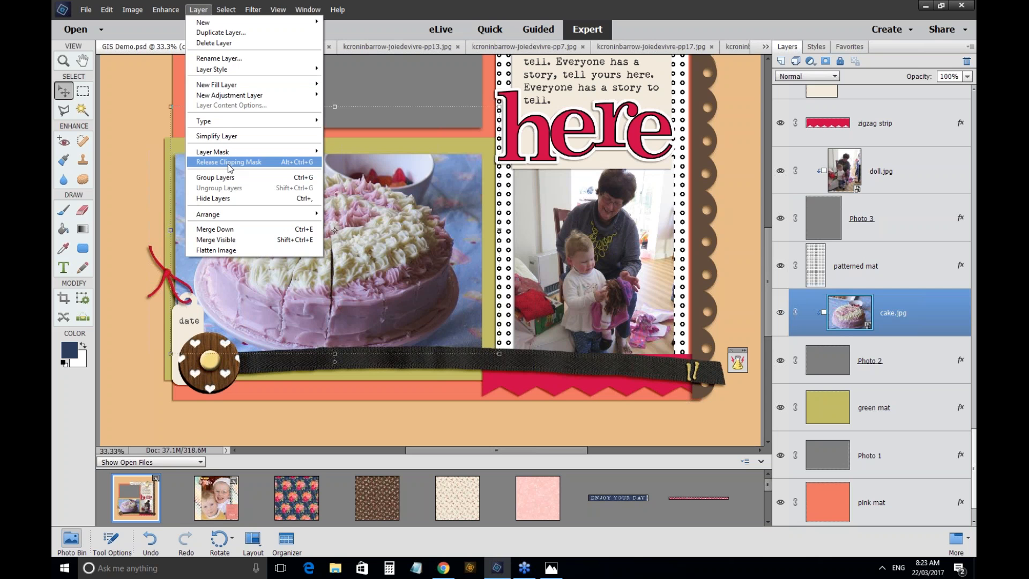
left_click(229, 167)
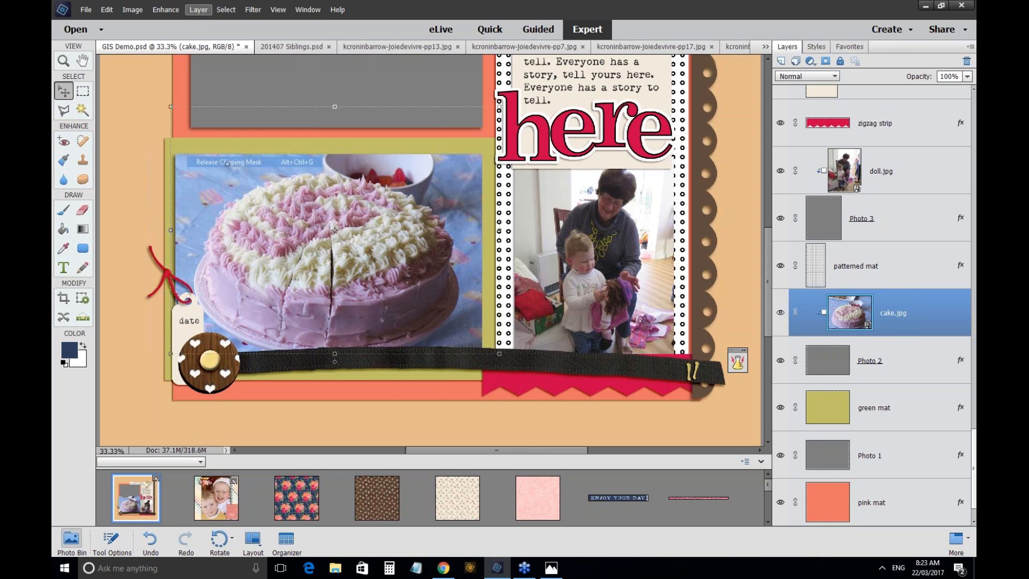
left_click(199, 10)
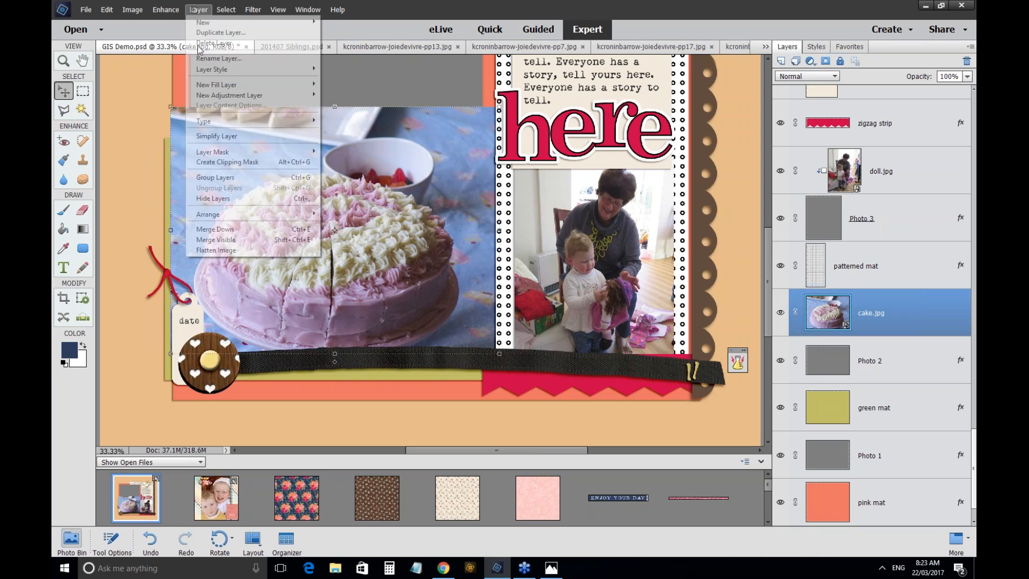
left_click(229, 163)
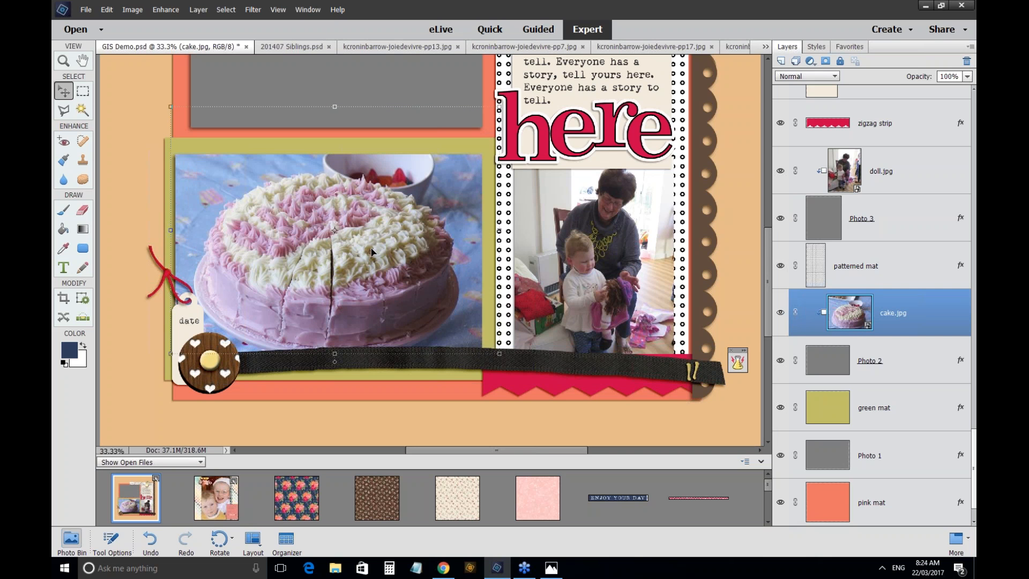
left_click_drag(372, 252, 350, 279)
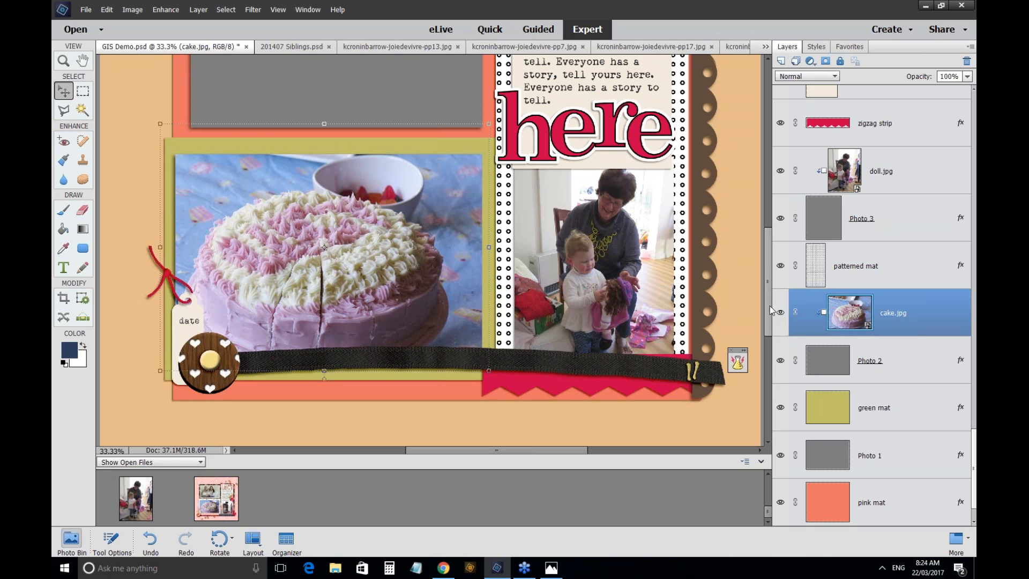
Open the photo of the family on the sofa from the open files for viewing, and return to the GIS Demo page.
scroll(771, 288, "up", 1)
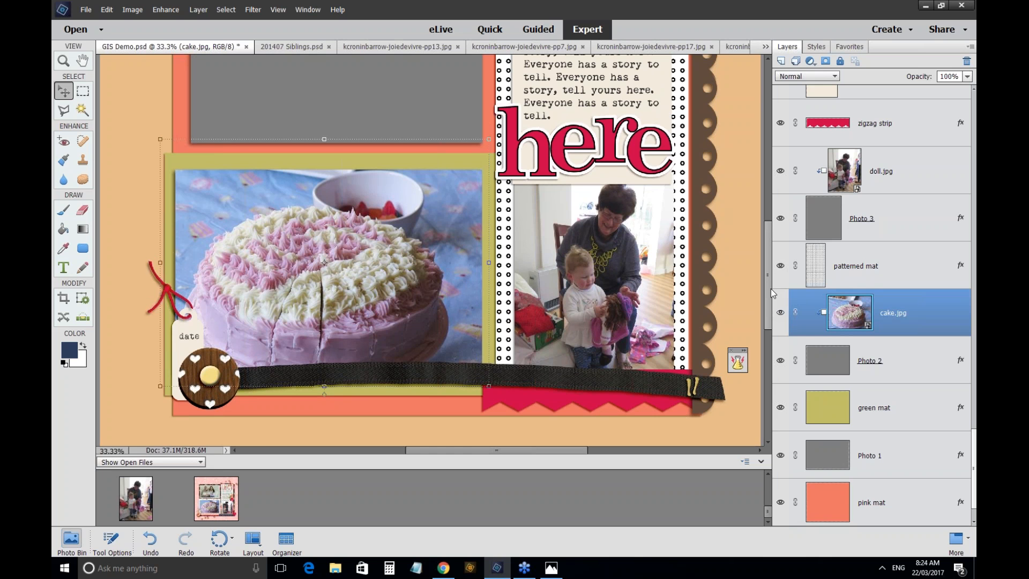
scroll(770, 288, "up", 5)
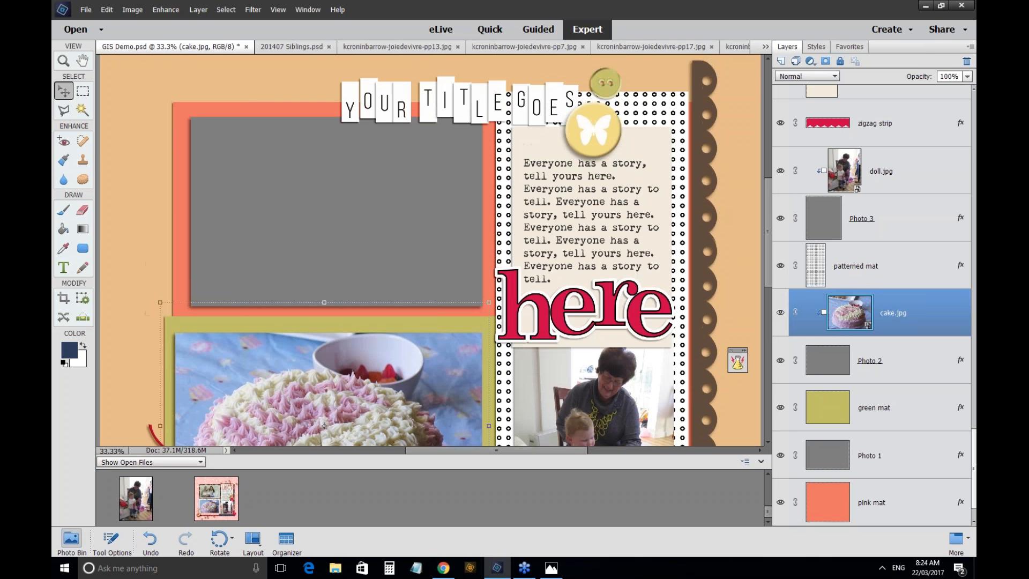
scroll(728, 492, "up", 2)
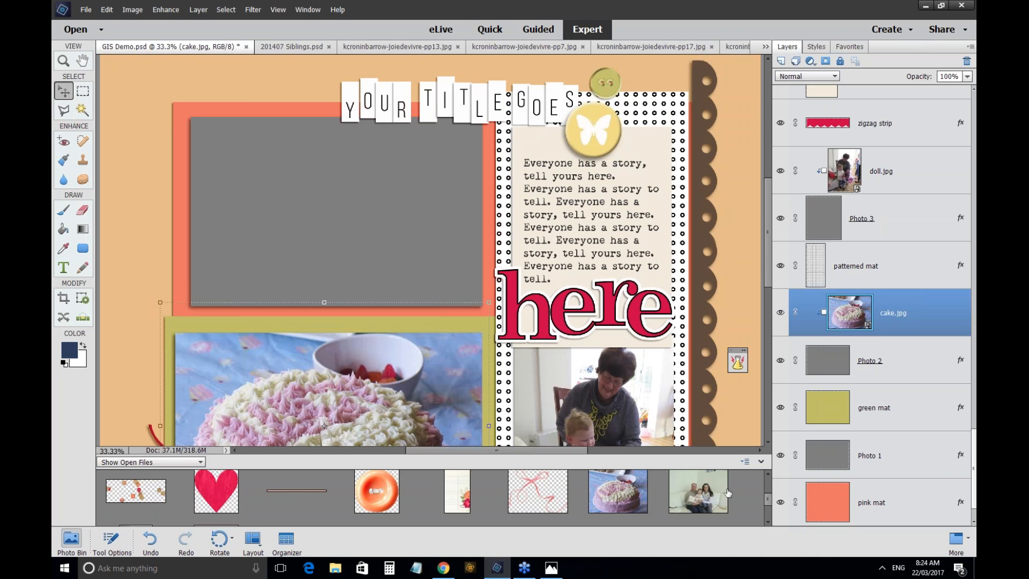
scroll(727, 492, "up", 2)
scroll(675, 485, "down", 2)
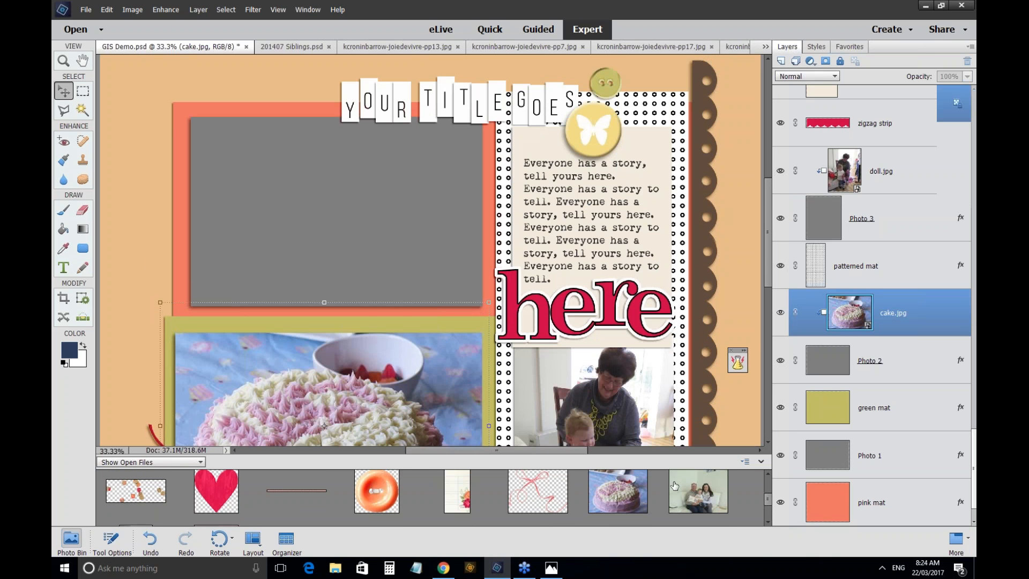
double_click(675, 485)
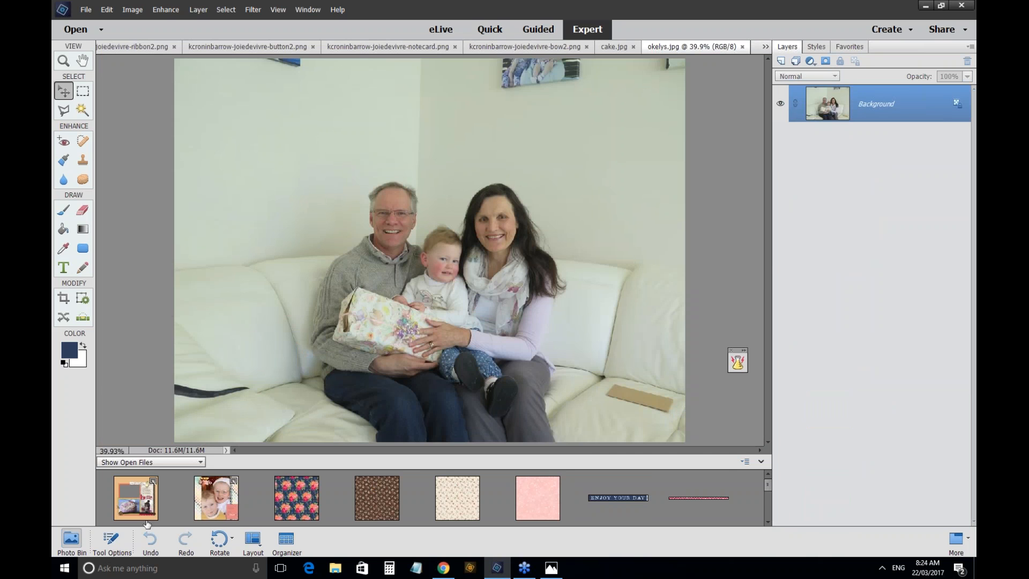
double_click(147, 519)
Add the family photo to the page directly above the Photo 1 layer and move it over the Photo 1 placeholder.
scroll(722, 501, "down", 2)
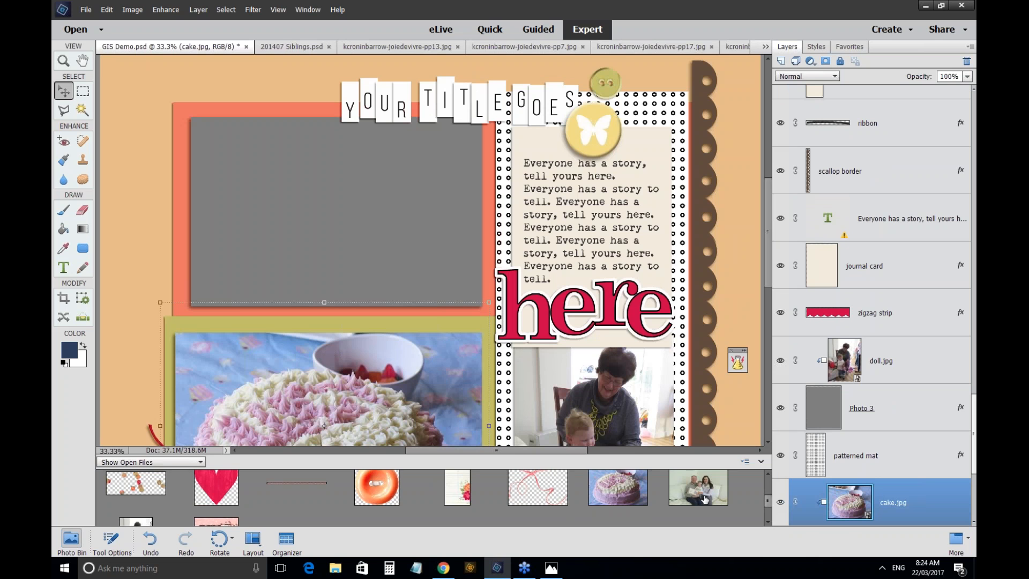
left_click_drag(704, 499, 347, 222)
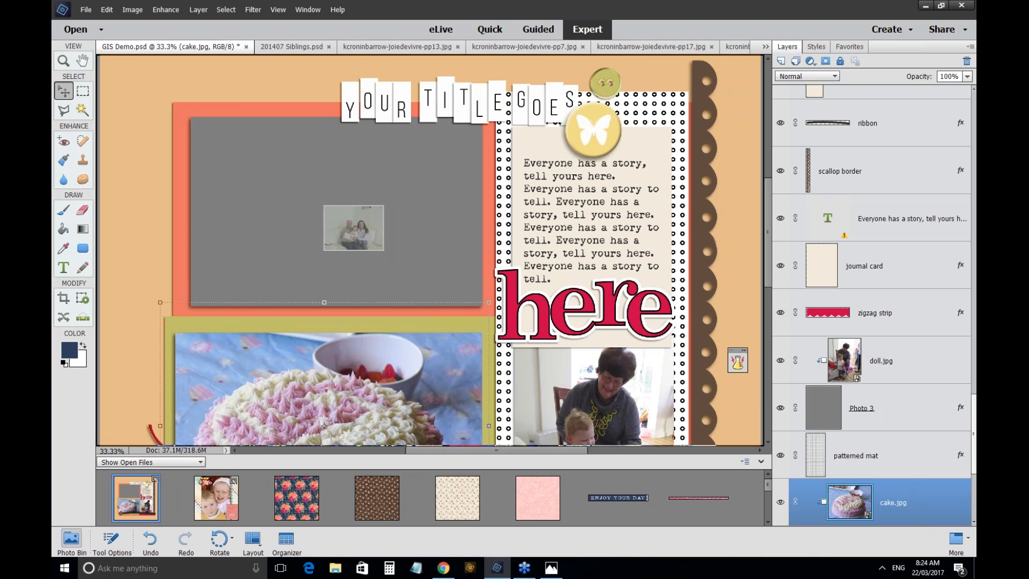
left_click_drag(354, 228, 354, 228)
left_click_drag(450, 290, 414, 251)
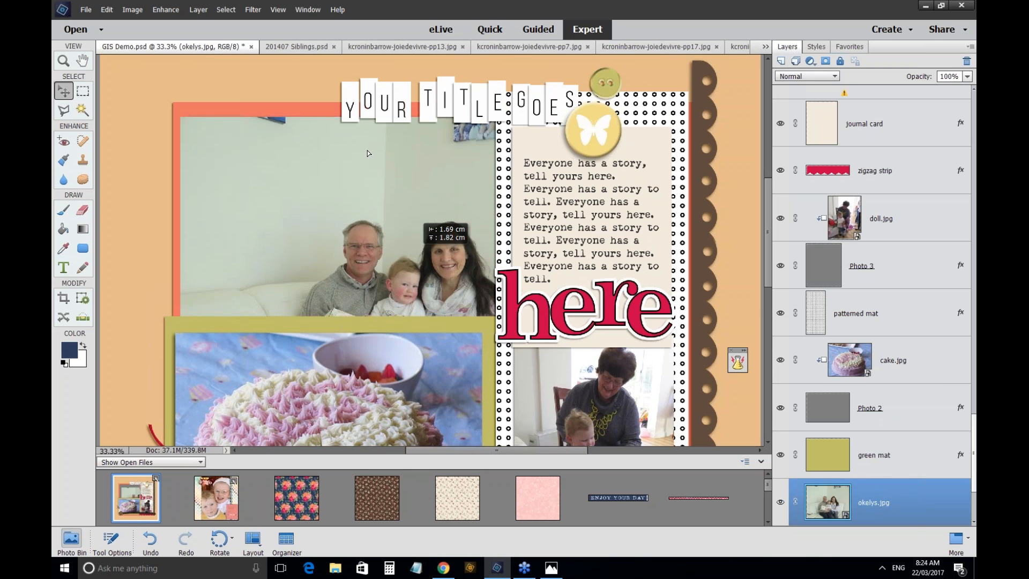
left_click_drag(368, 150, 368, 150)
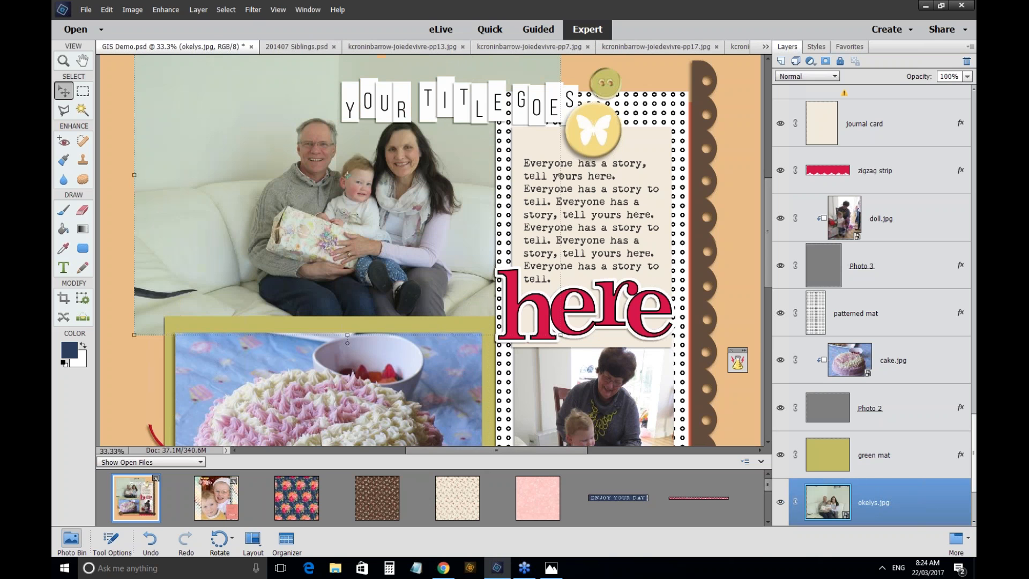
Clip the family photo to Photo 1 and shift it left and slightly down so the group fits inside the placeholder.
left_click(205, 10)
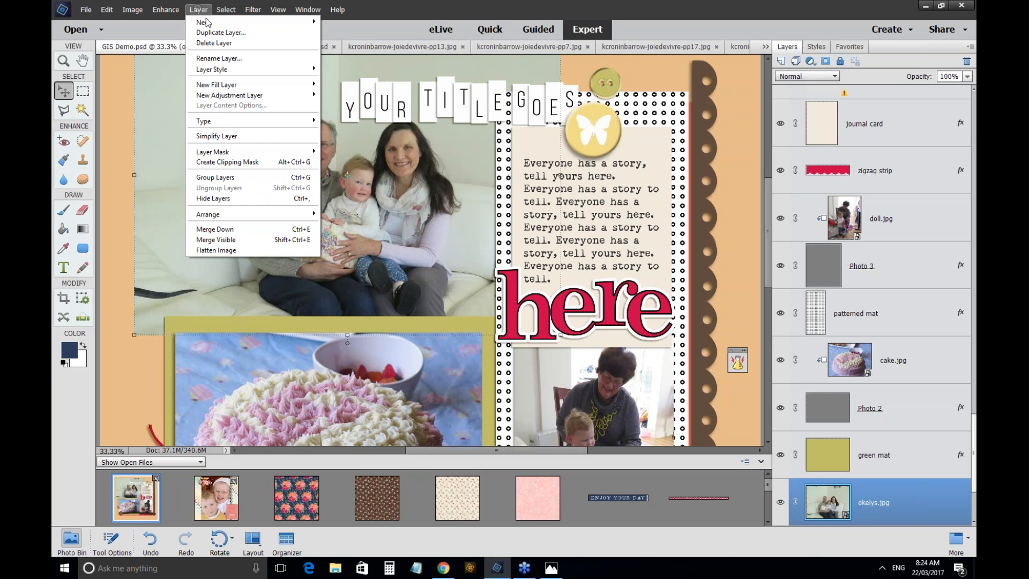
left_click(236, 163)
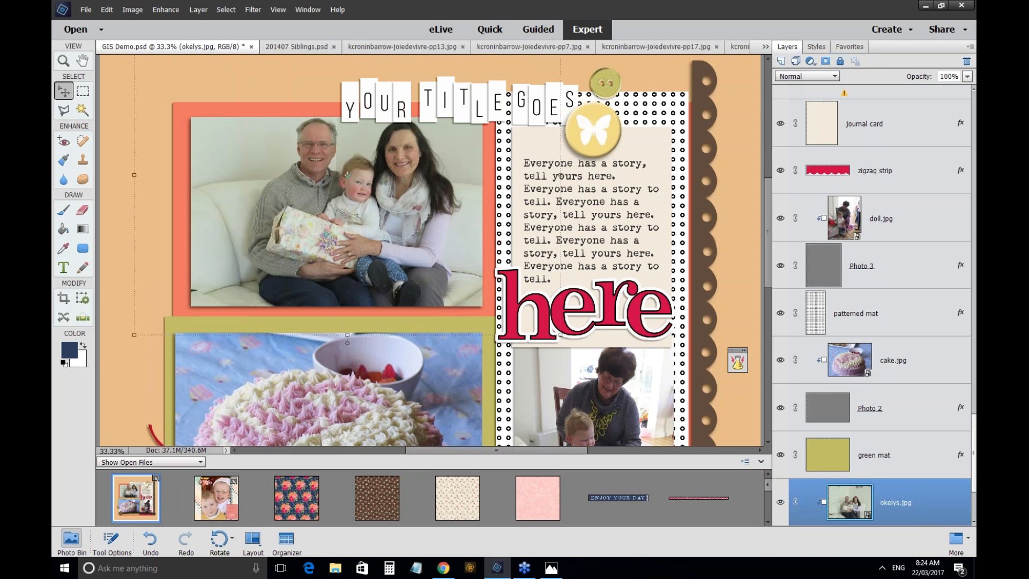
left_click_drag(407, 173, 377, 191)
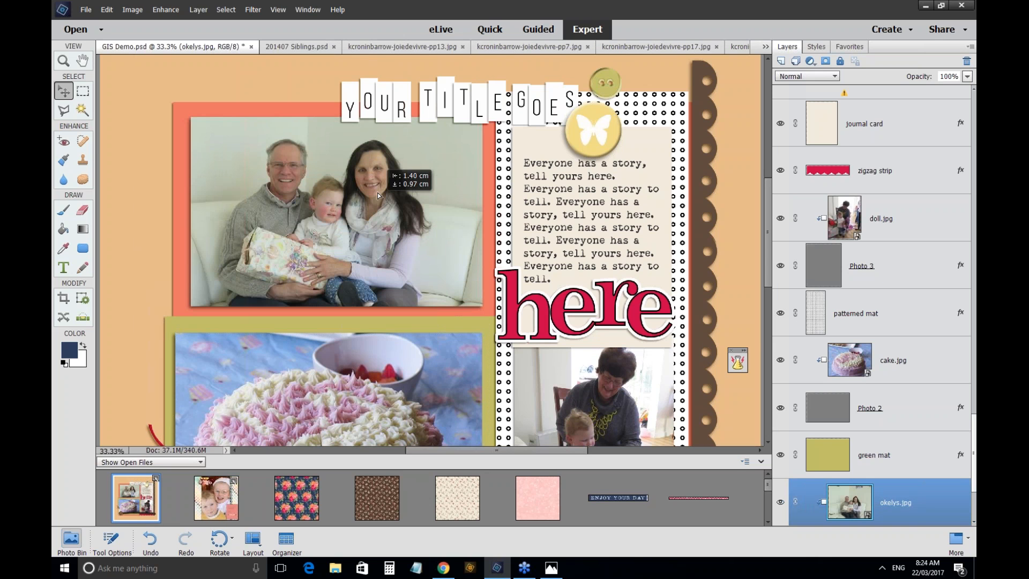
left_click_drag(377, 192, 370, 188)
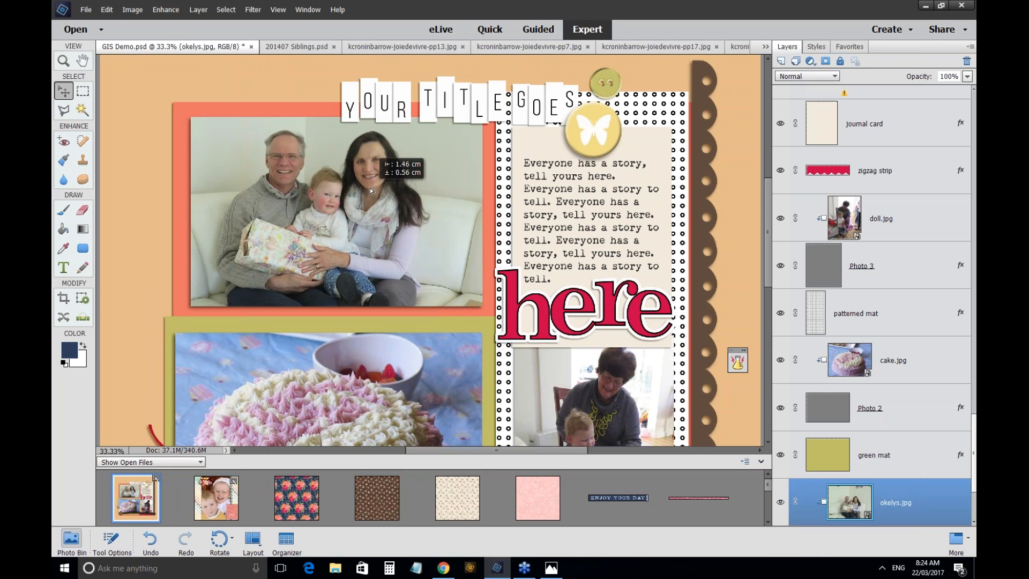
left_click_drag(369, 188, 364, 172)
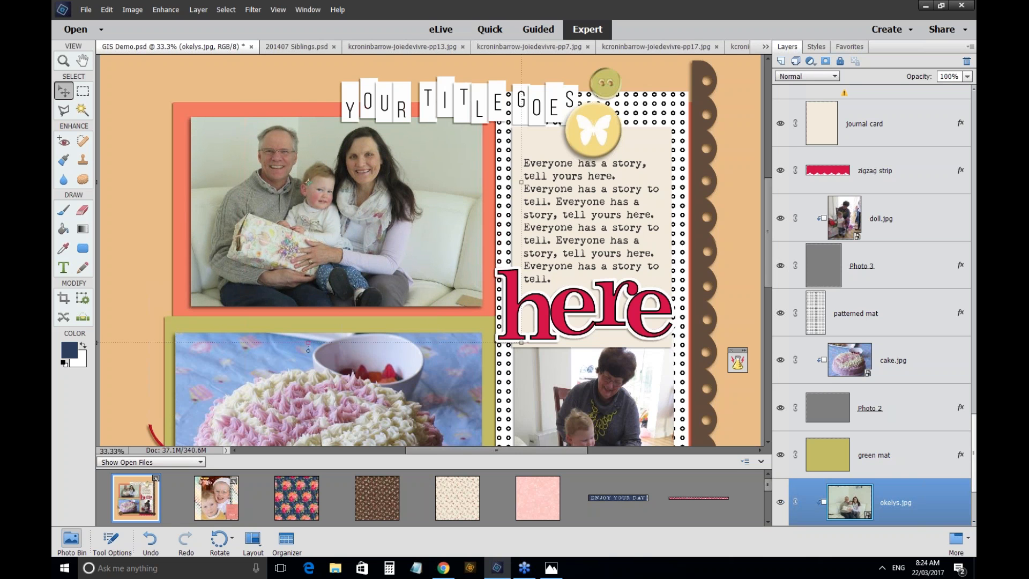
Fit the whole page in view, look through the open floral paper, ricrac and heart files, and return to GIS Demo.
key("ctrl+0")
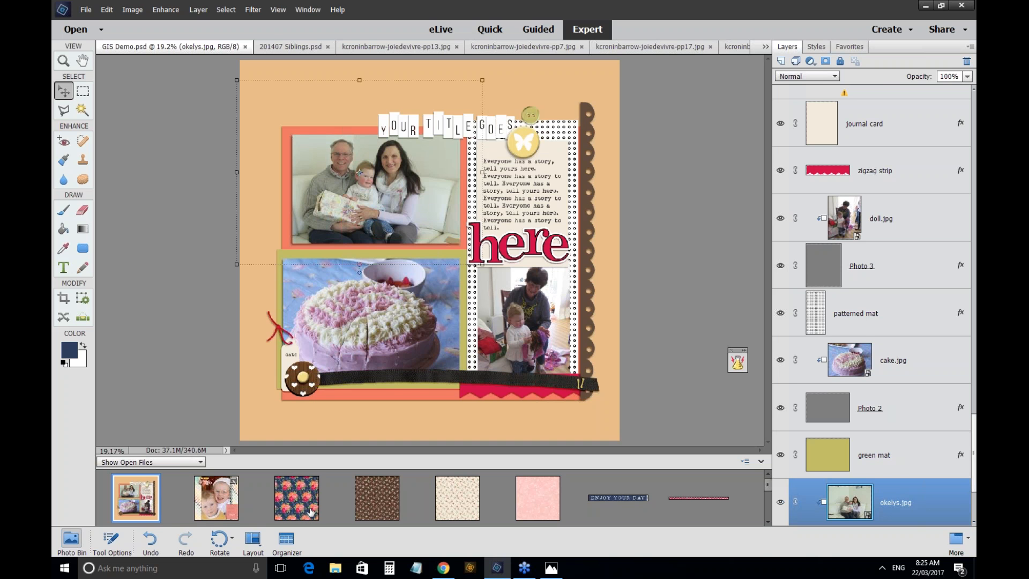
left_click_drag(306, 510, 298, 508)
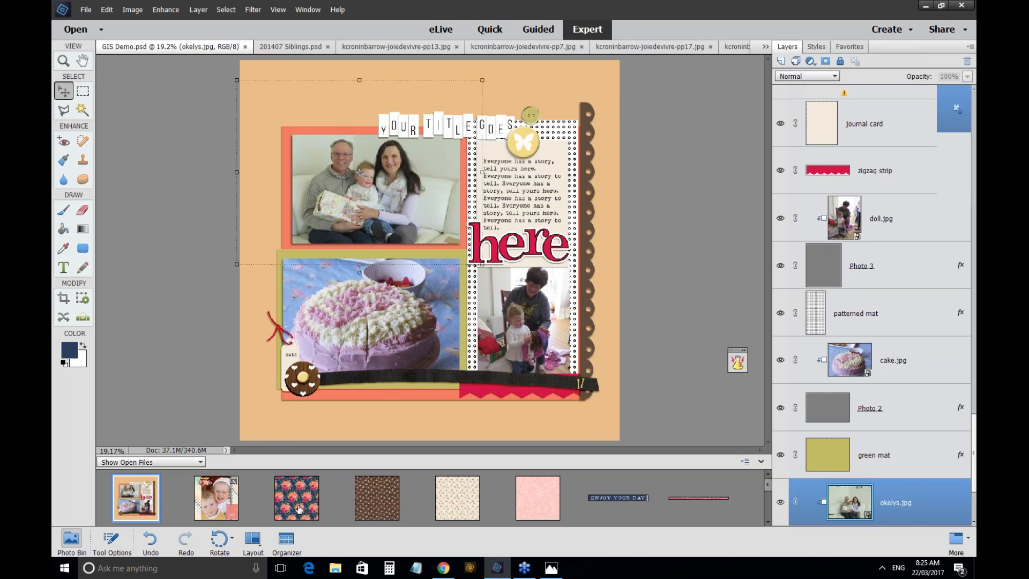
left_click(299, 509)
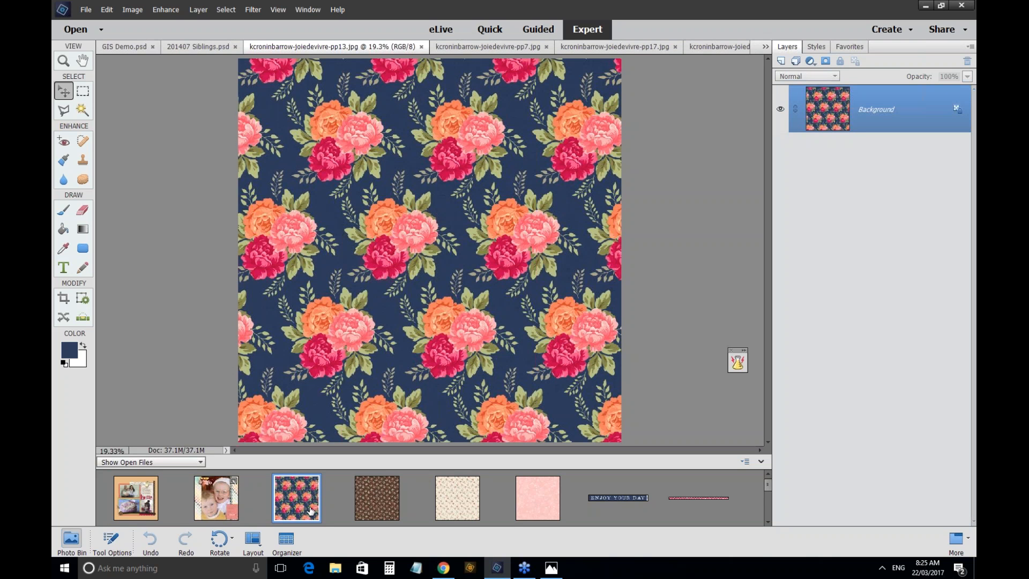
left_click(699, 498)
left_click(767, 506)
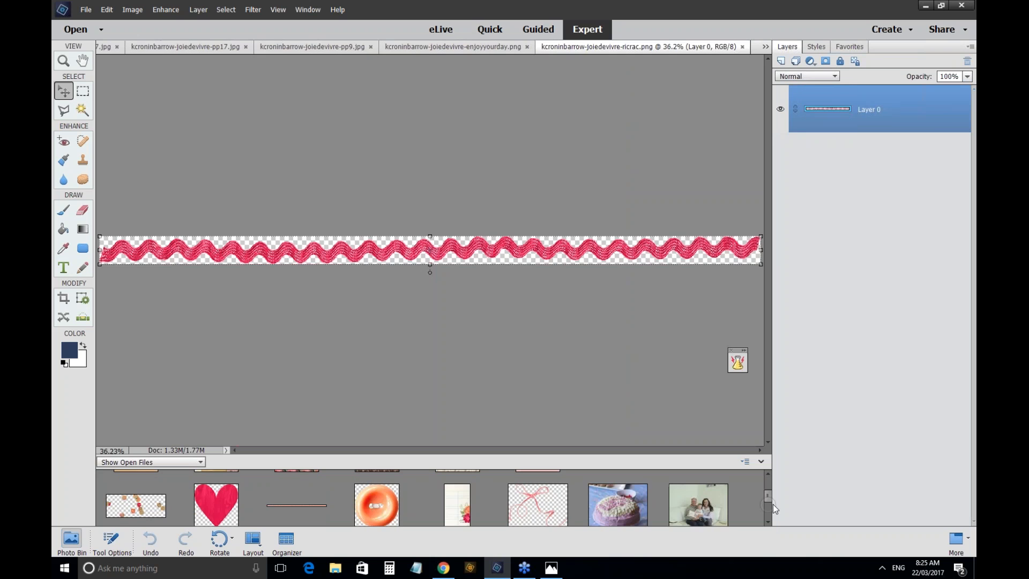
left_click(767, 473)
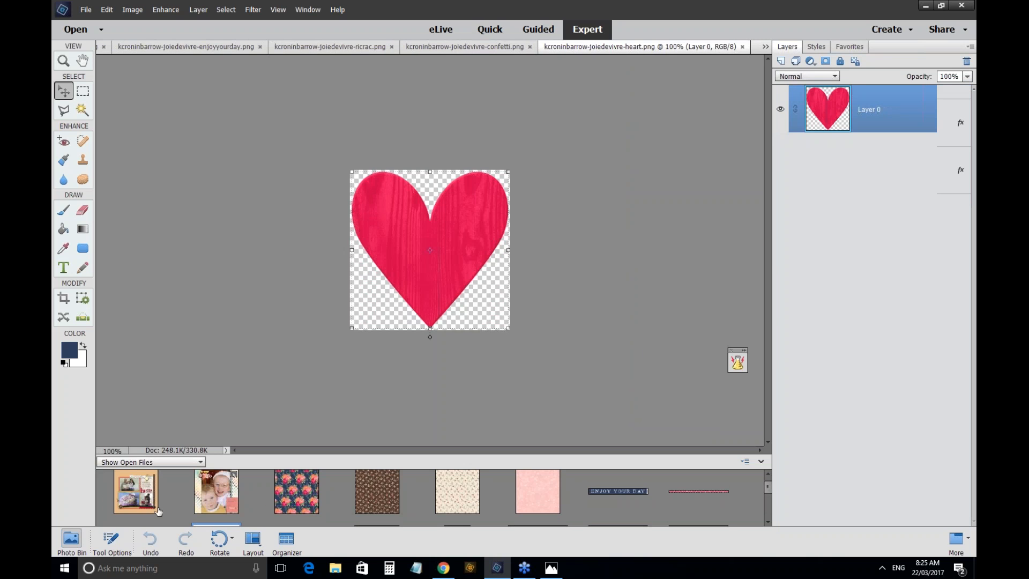
left_click(157, 509)
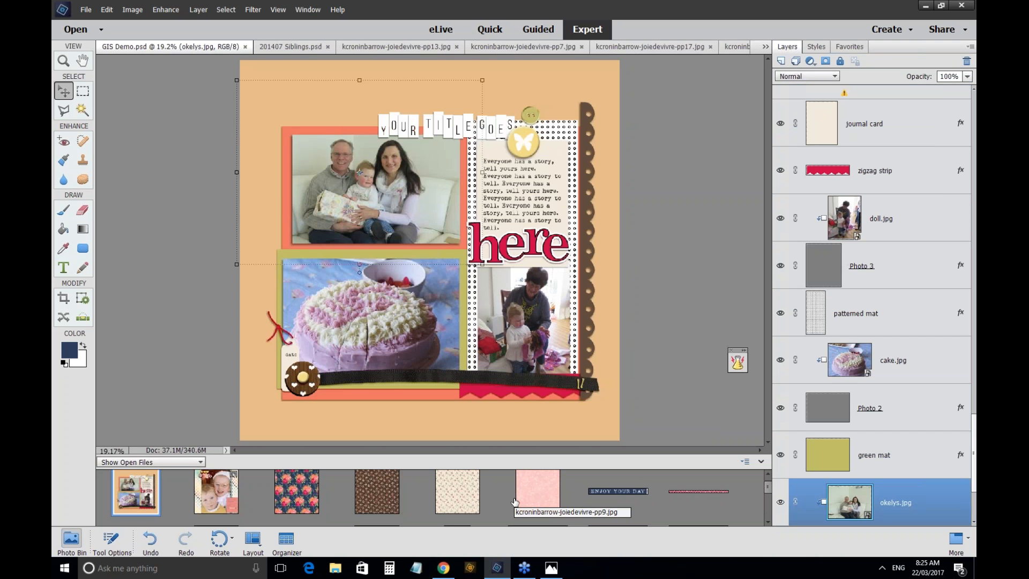
Examine the remaining open files and the page's whole layer stack, from the button layer down to the background.
left_click(770, 508)
left_click_drag(770, 510, 768, 517)
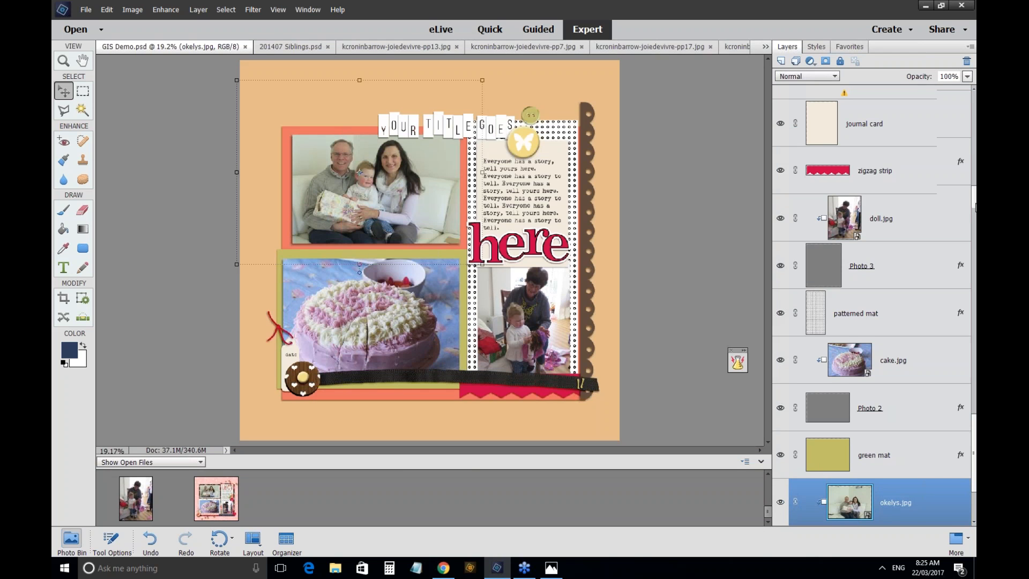
left_click_drag(974, 449, 942, 90)
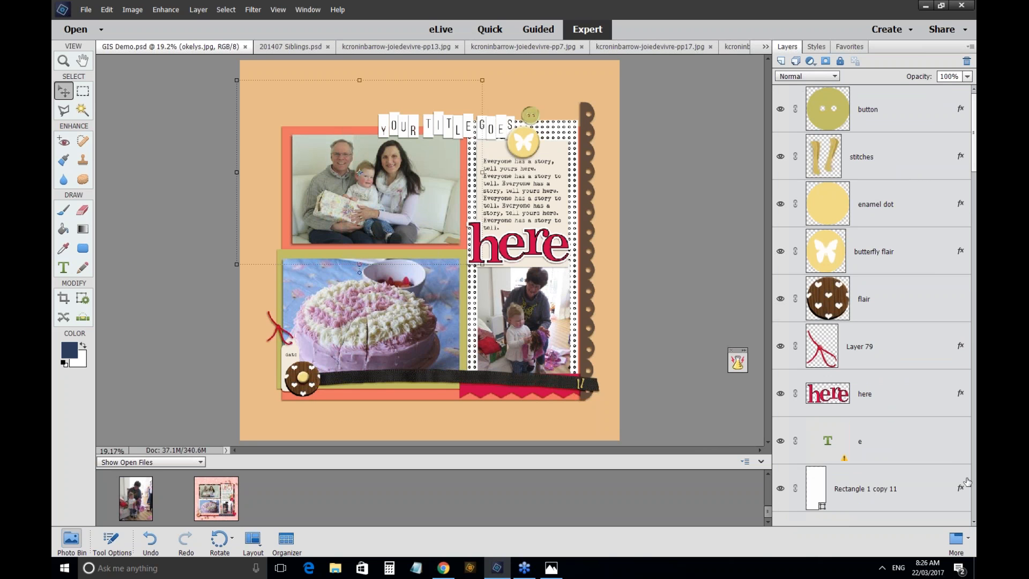
scroll(968, 482, "down", 5)
left_click_drag(961, 94, 960, 157)
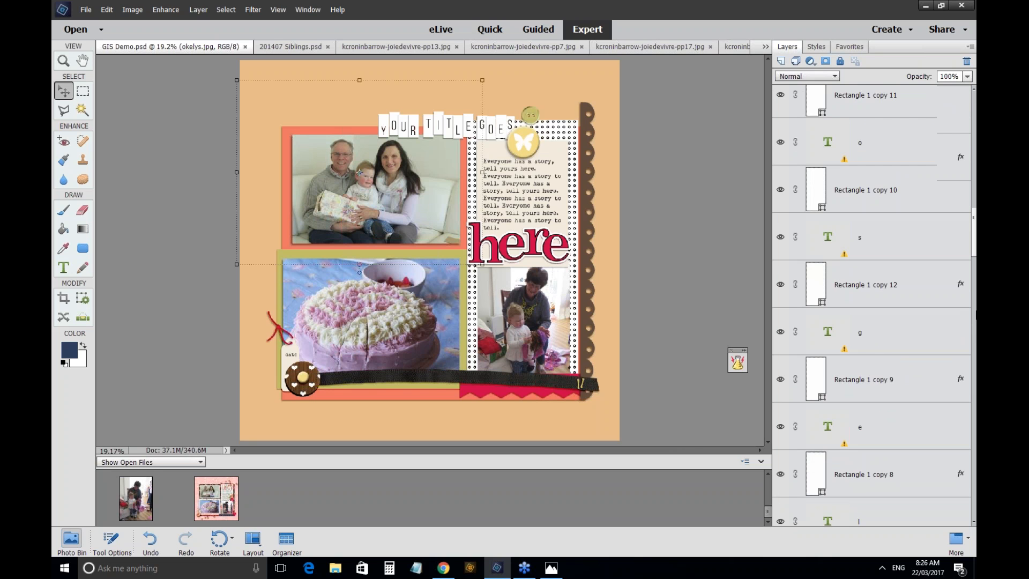
left_click_drag(961, 157, 961, 423)
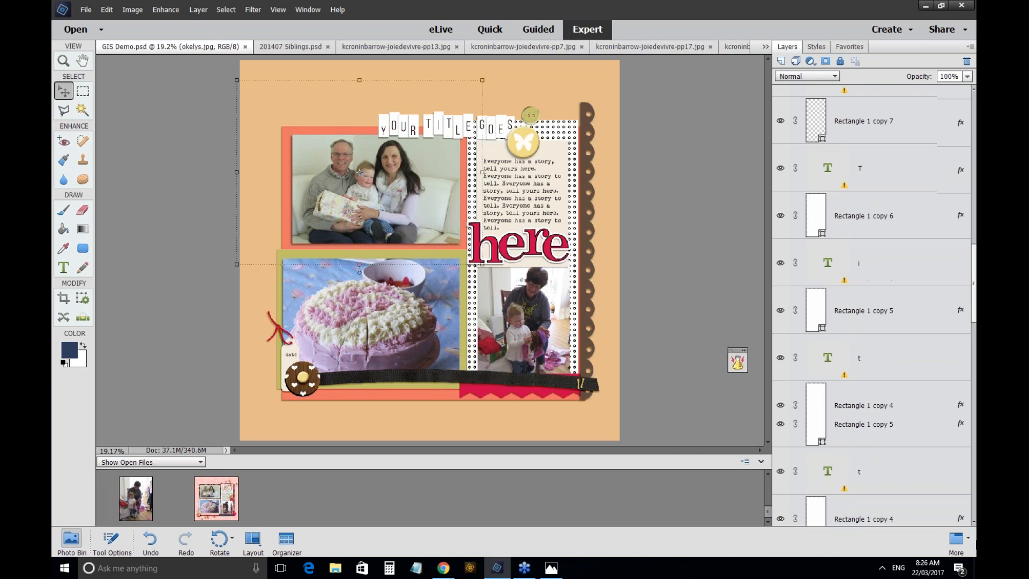
left_click_drag(974, 289, 974, 484)
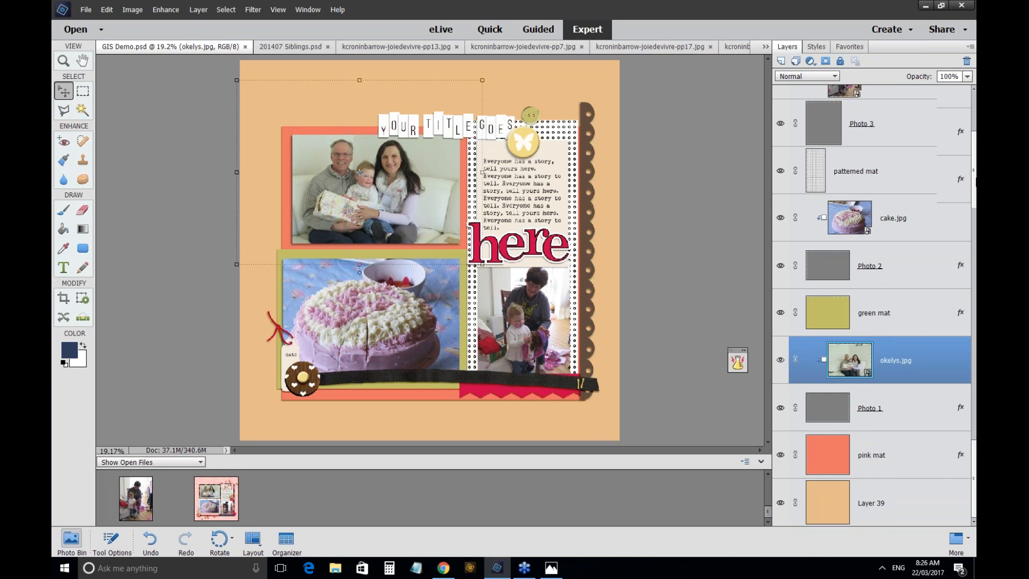
Examine the page's layer stack and the orange button file, and check which layers on the GIS Demo page hold the family, doll and cake photos.
left_click_drag(975, 182, 974, 141)
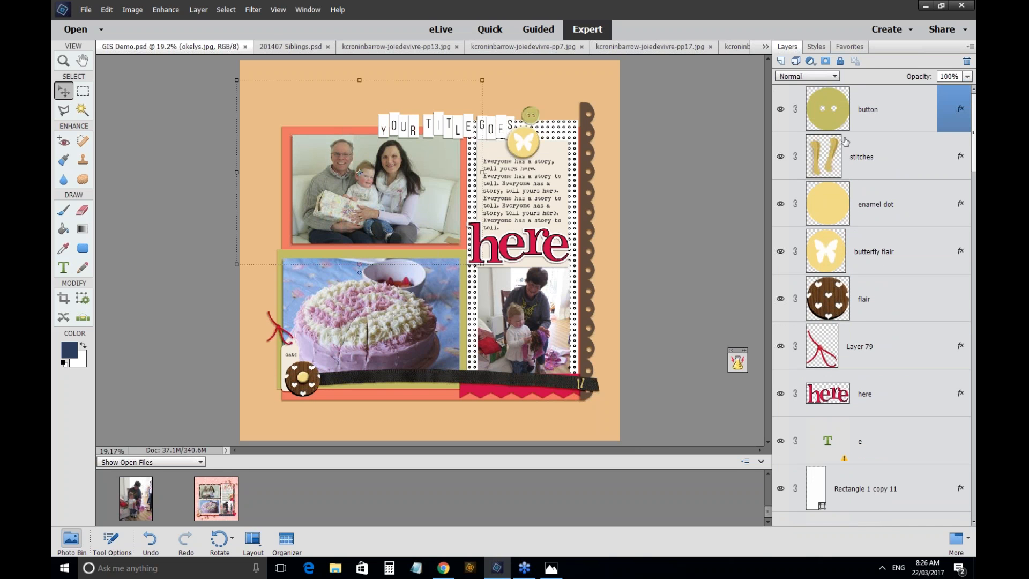
left_click(825, 126)
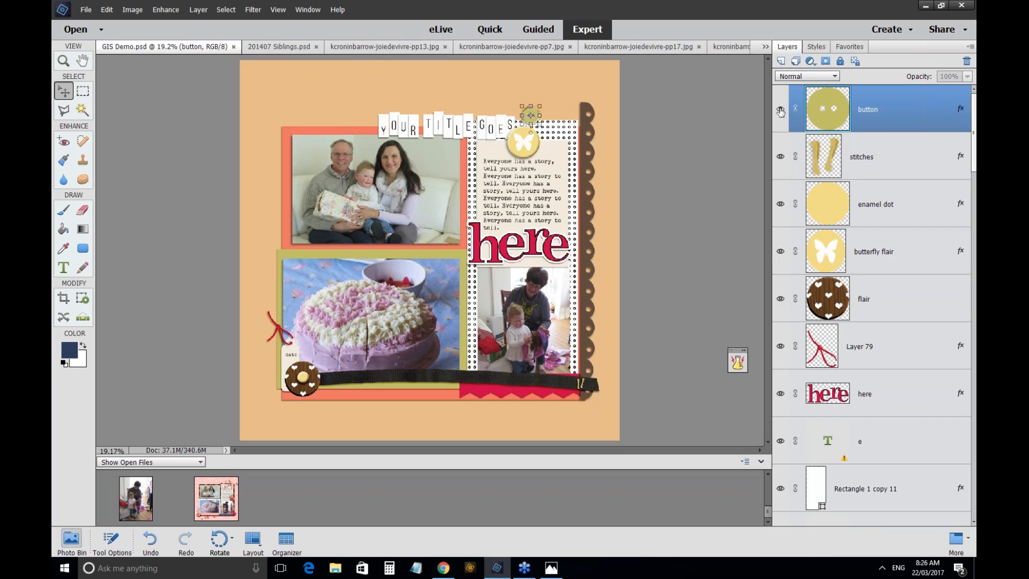
left_click(780, 111)
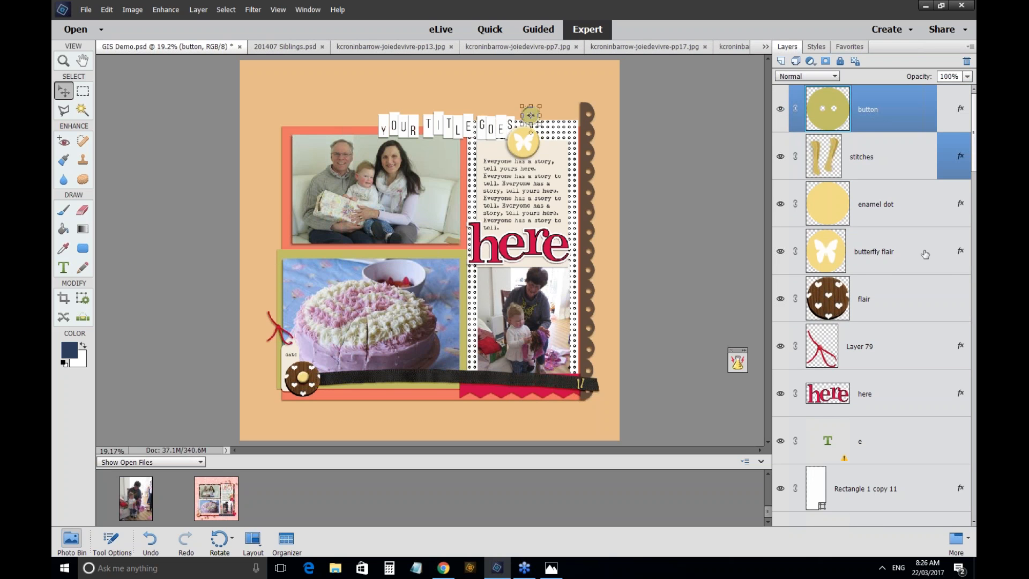
left_click_drag(974, 134, 974, 362)
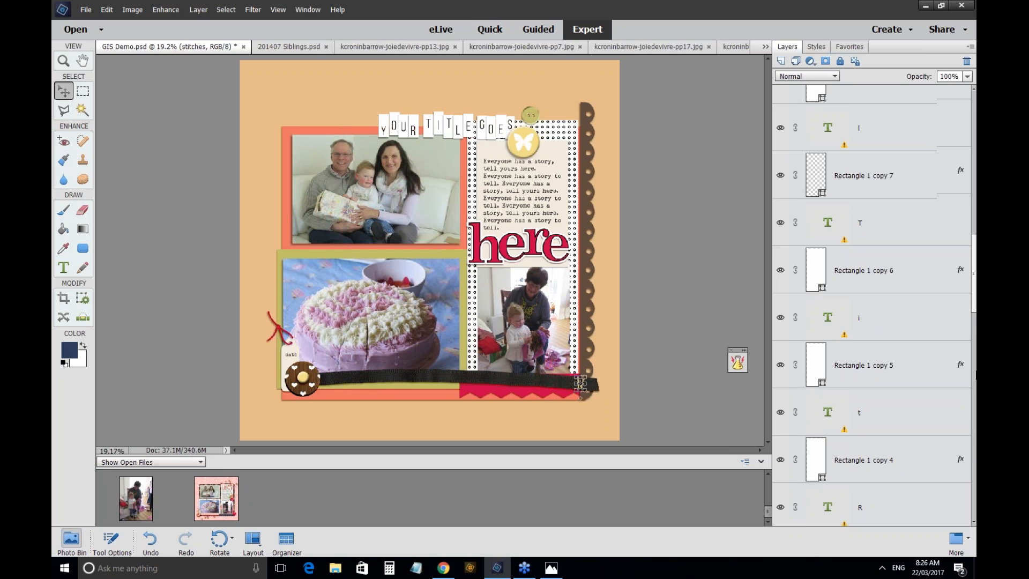
left_click_drag(976, 375, 976, 530)
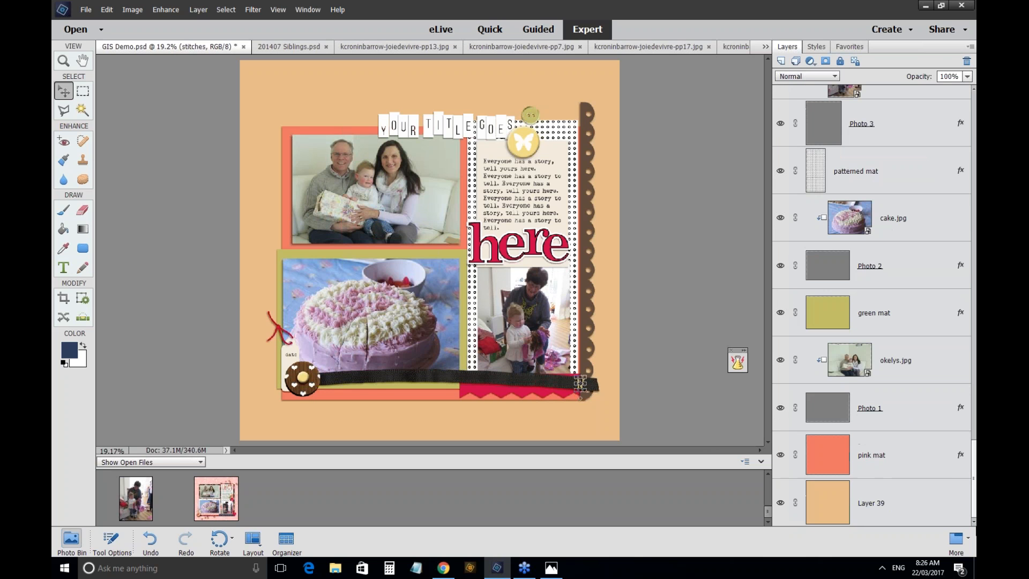
left_click(768, 494)
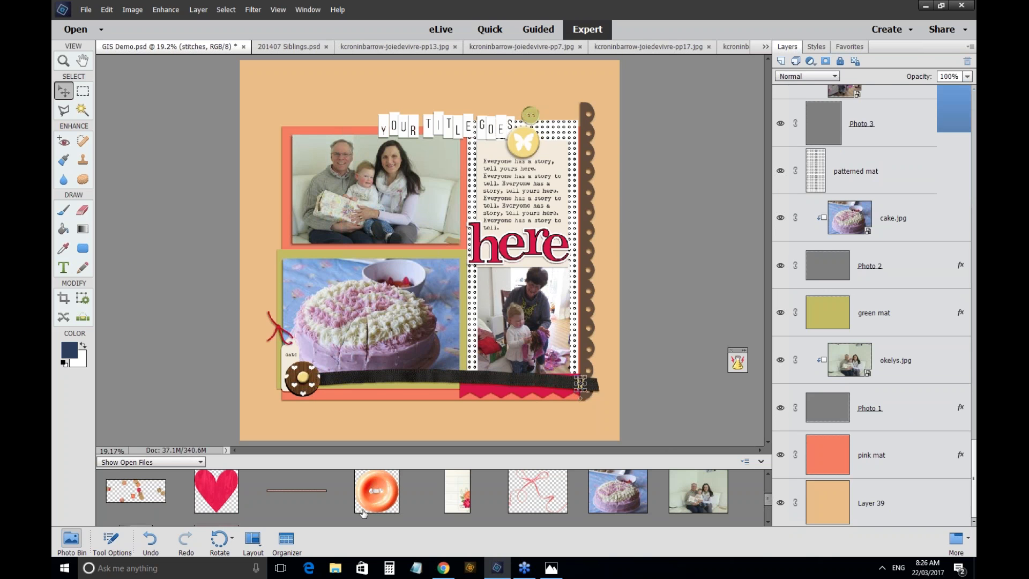
left_click(364, 513)
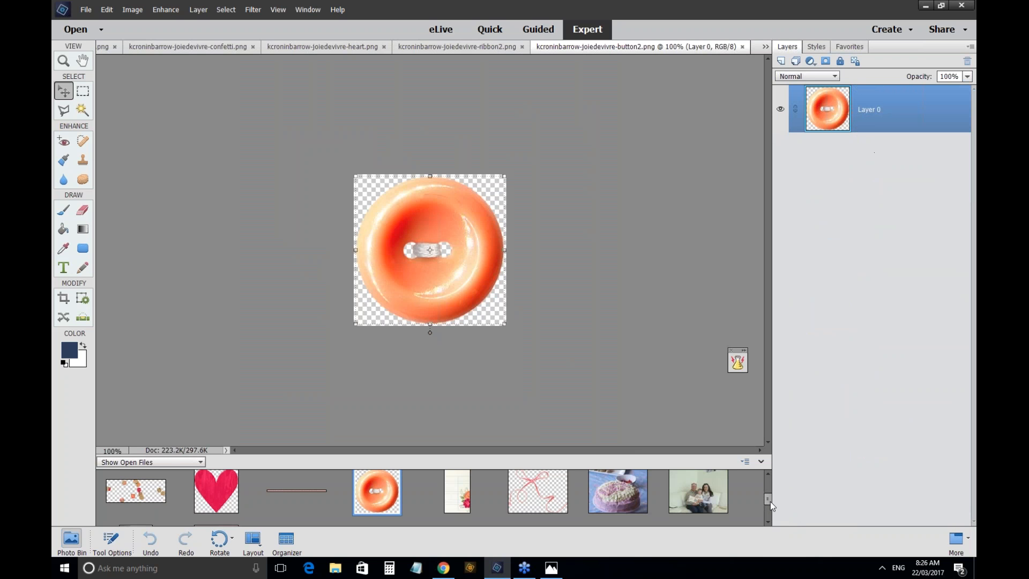
scroll(771, 467, "up", 1)
left_click(134, 513)
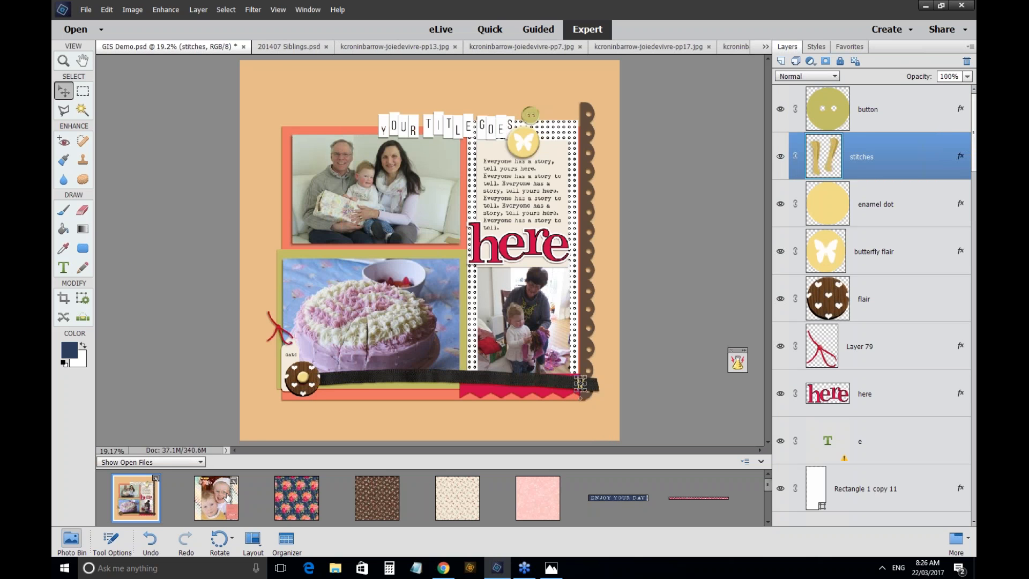
left_click(399, 194)
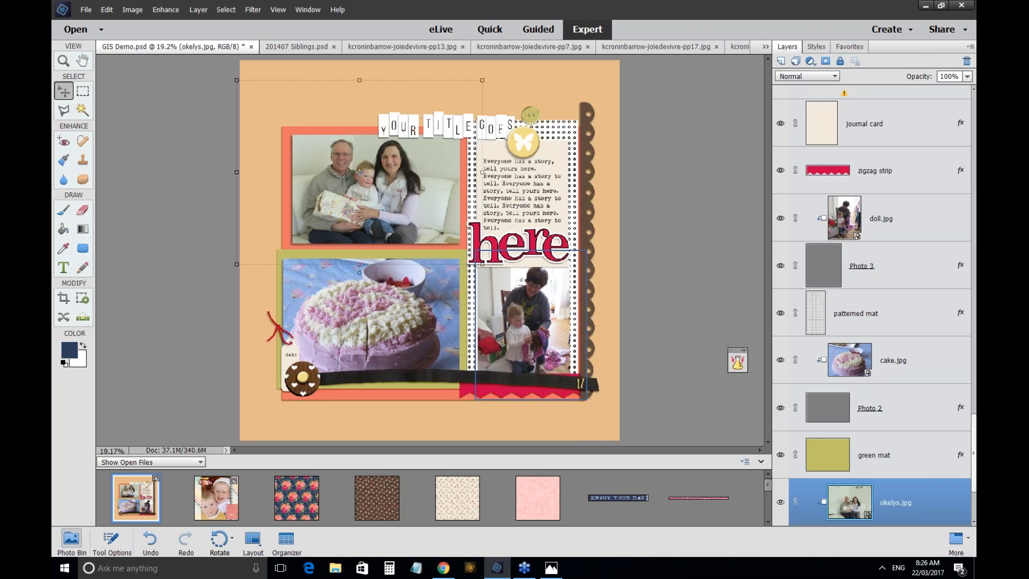
left_click(531, 325)
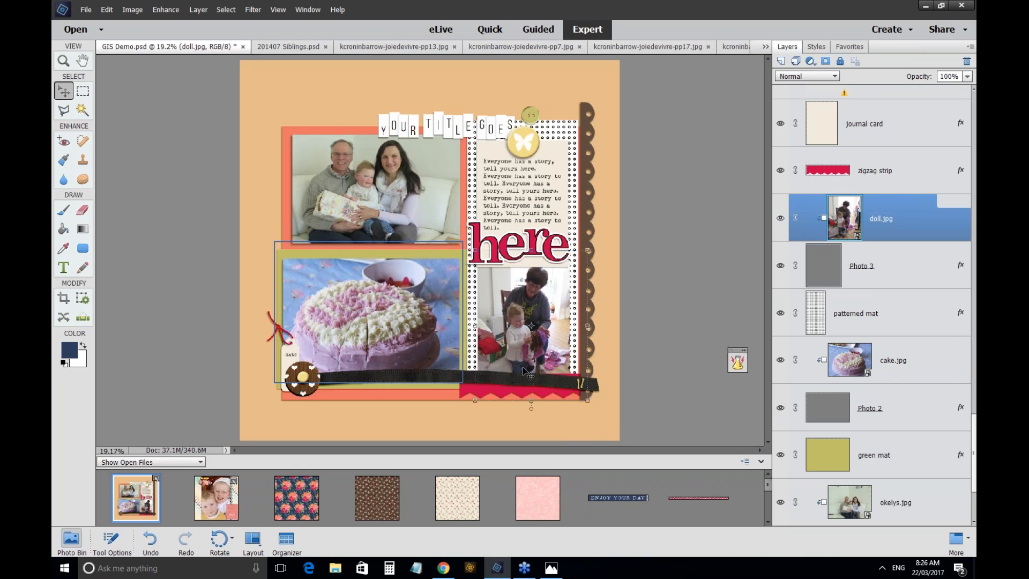
left_click(375, 319)
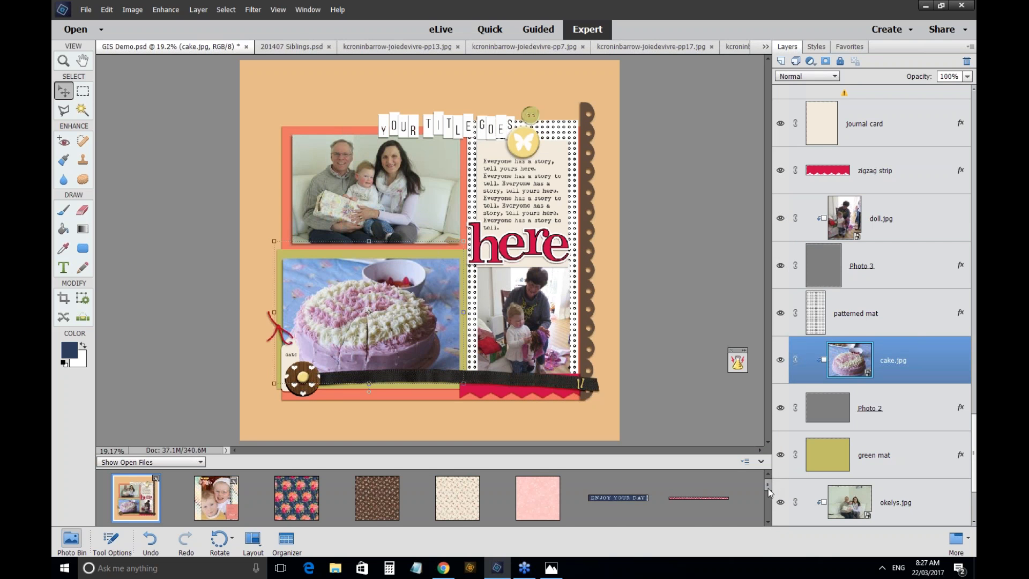
mouse_move(767, 488)
left_mouse_down()
mouse_move(769, 519)
mouse_move(771, 482)
left_mouse_up()
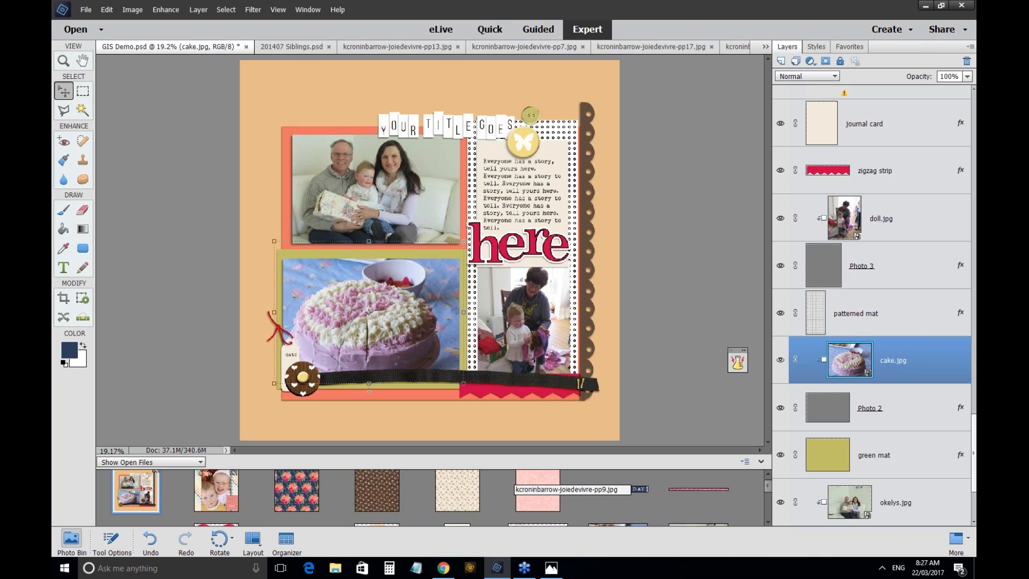
View the pink dotted paper kcroninbarrow-joiedevivre-pp9.jpg and place it on the GIS Demo page directly above the background layer, Layer 39.
left_click(294, 99)
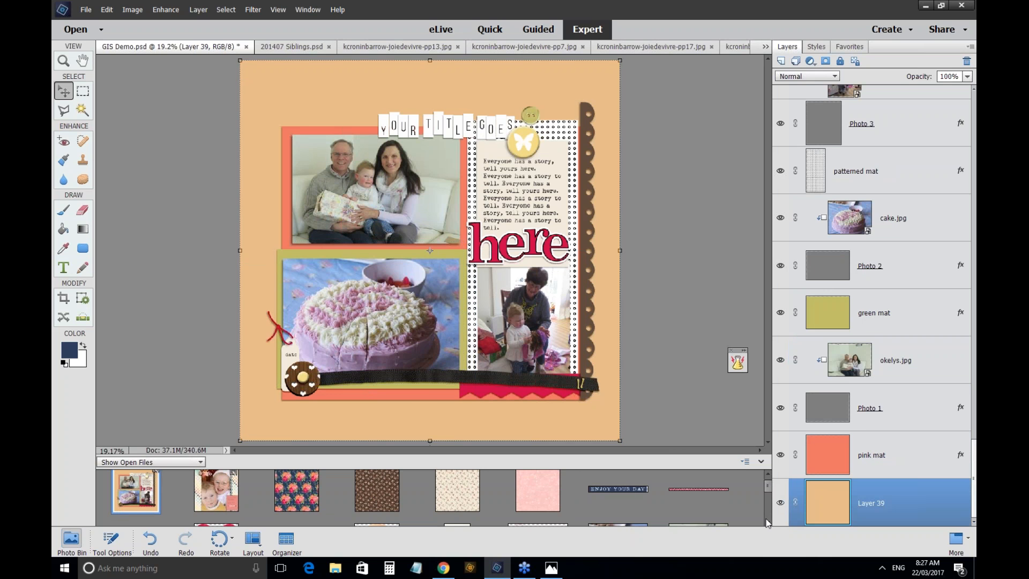
left_click_drag(766, 518, 762, 456)
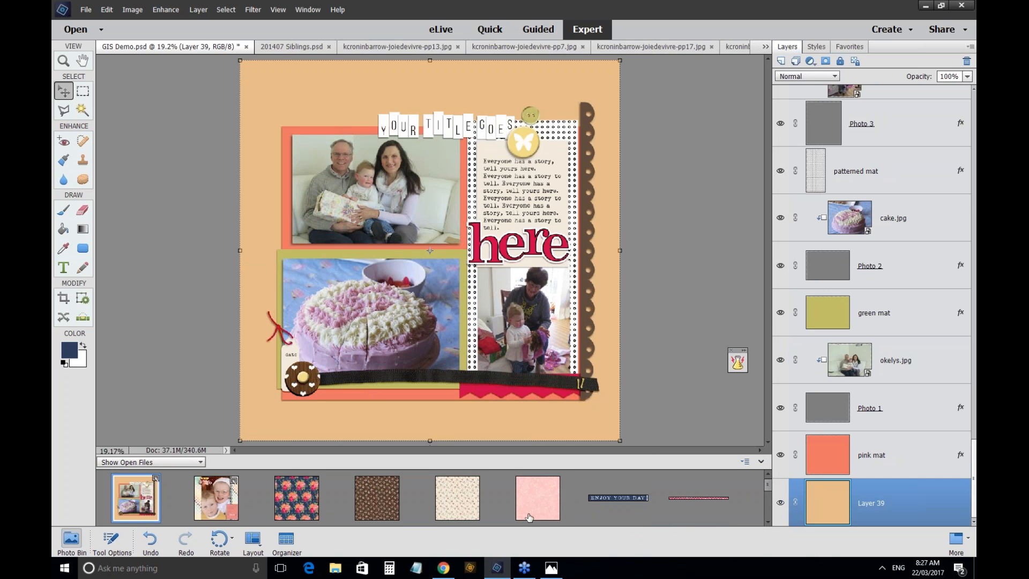
double_click(547, 507)
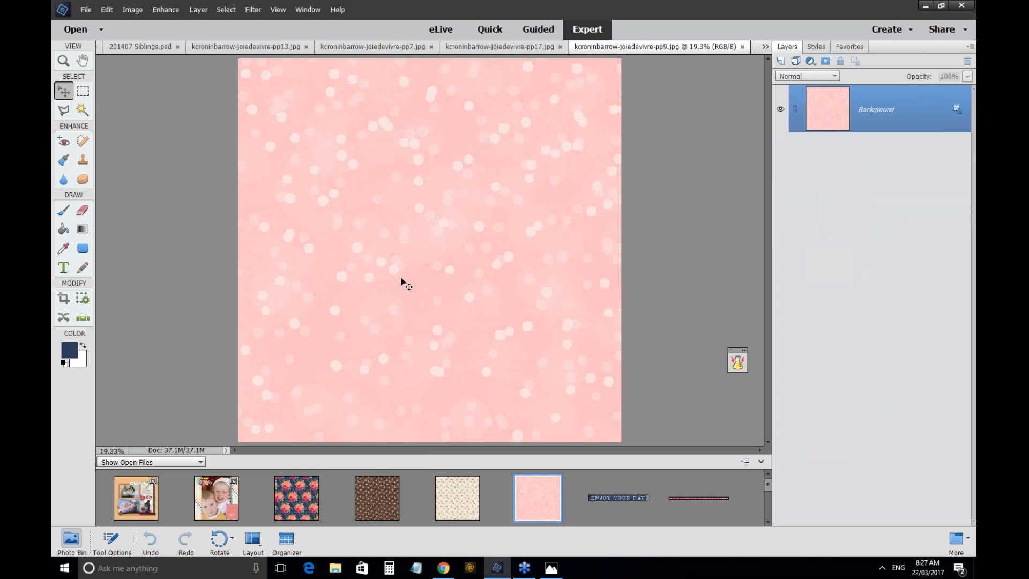
double_click(135, 512)
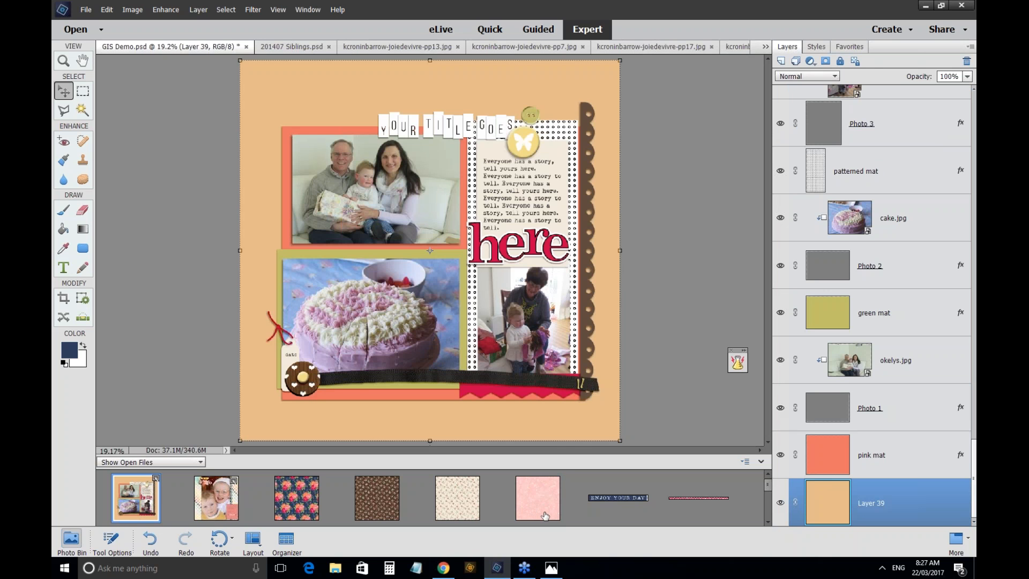
left_click_drag(545, 516, 522, 429)
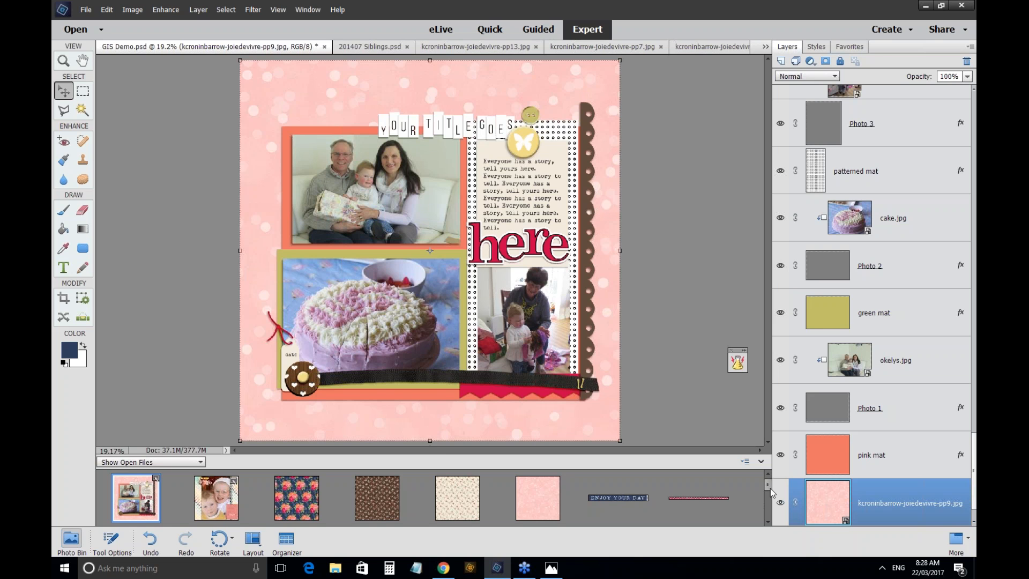
Look through the open files, view the finished birthday page as a reference, and return to GIS Demo.
mouse_move(770, 487)
left_mouse_down()
mouse_move(771, 516)
mouse_move(766, 486)
left_mouse_up()
left_click(767, 523)
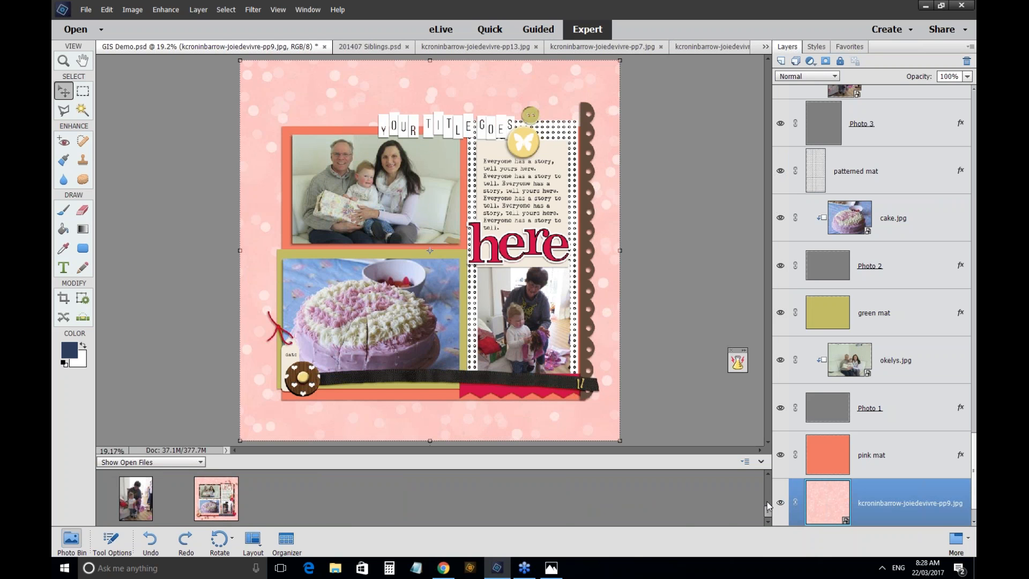
left_click_drag(767, 503, 765, 528)
scroll(769, 488, "up", 5)
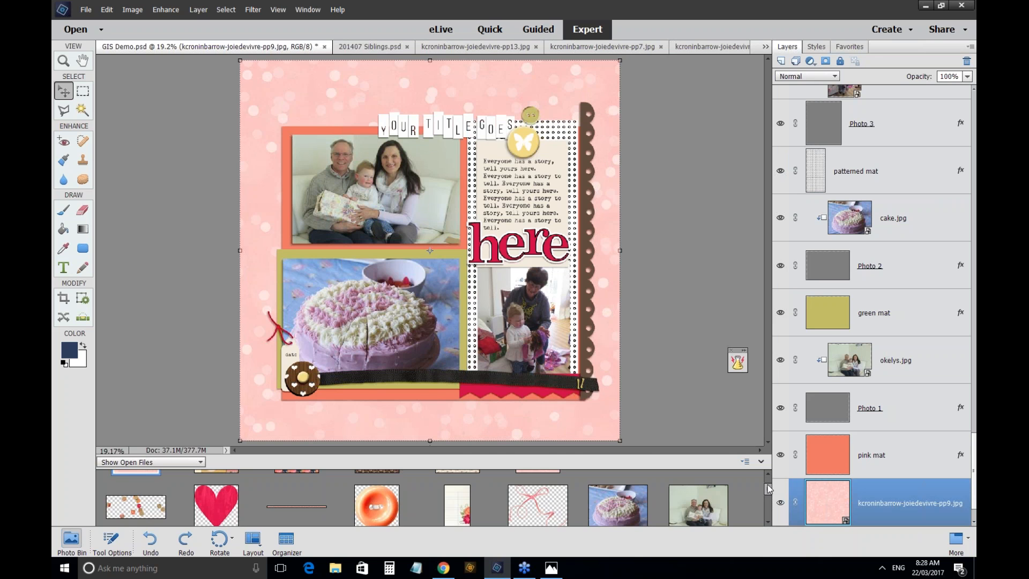
scroll(768, 488, "down", 1)
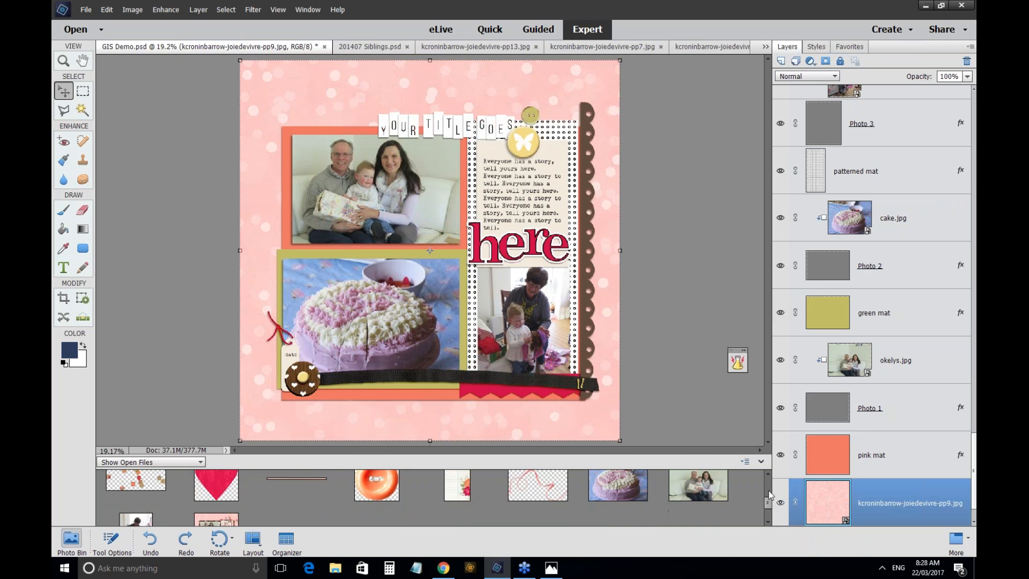
scroll(769, 491, "down", 2)
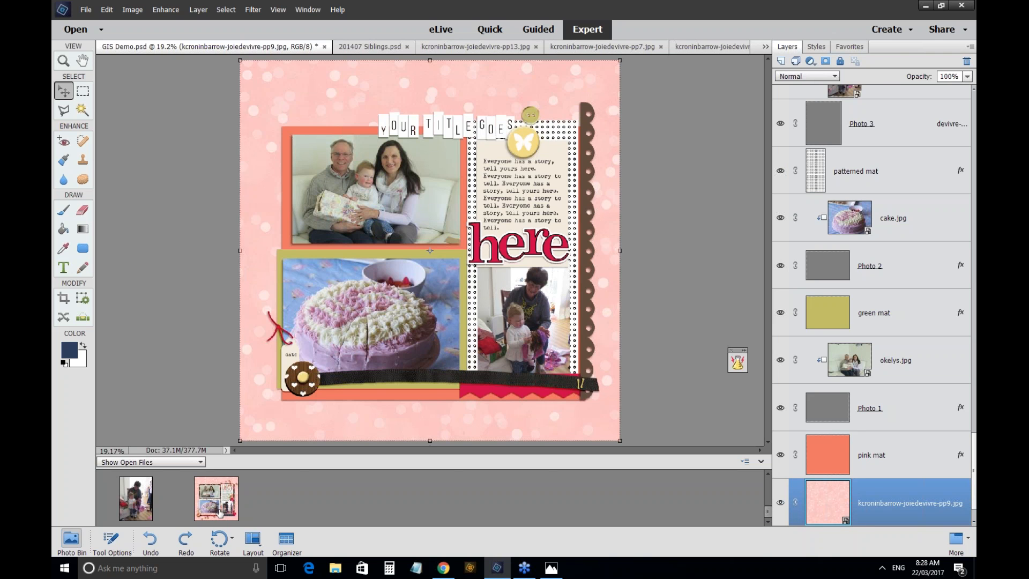
left_click(219, 513)
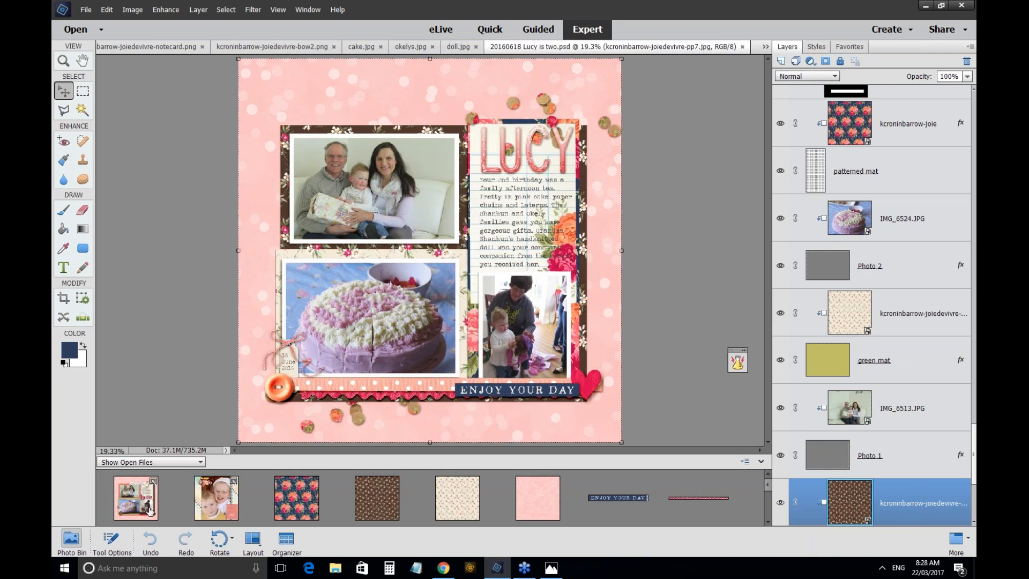
left_click(150, 511)
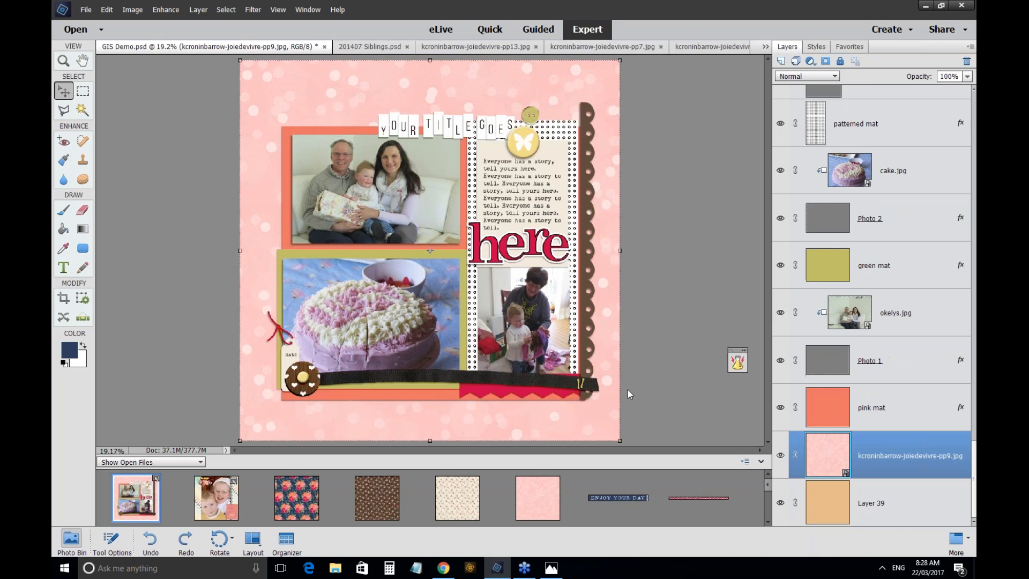
Place the navy floral paper kcroninbarrow-joiedevivre-pp13.jpg directly above the patterned mat layer and save the page.
left_click(478, 294)
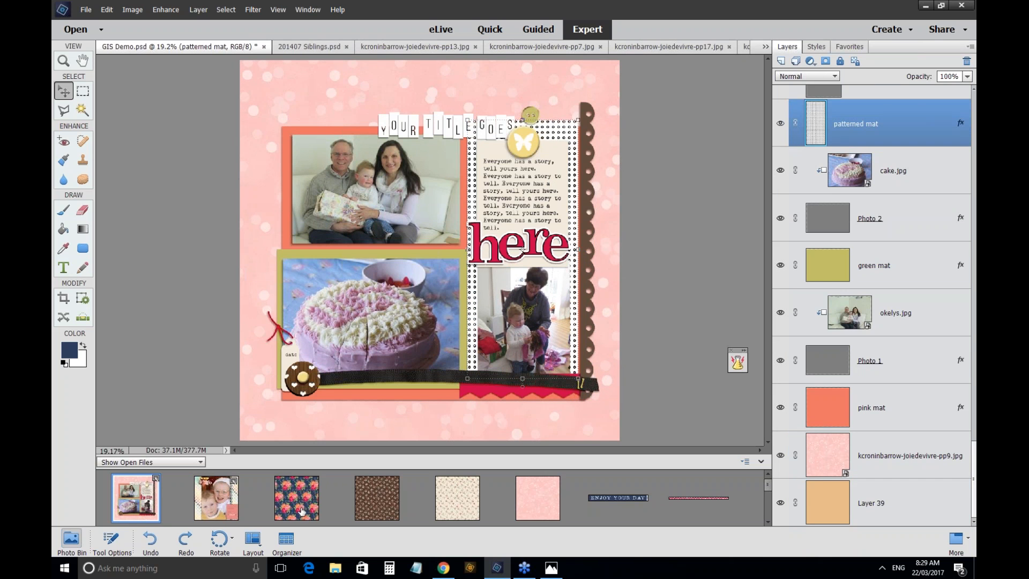
left_click_drag(299, 509, 557, 127)
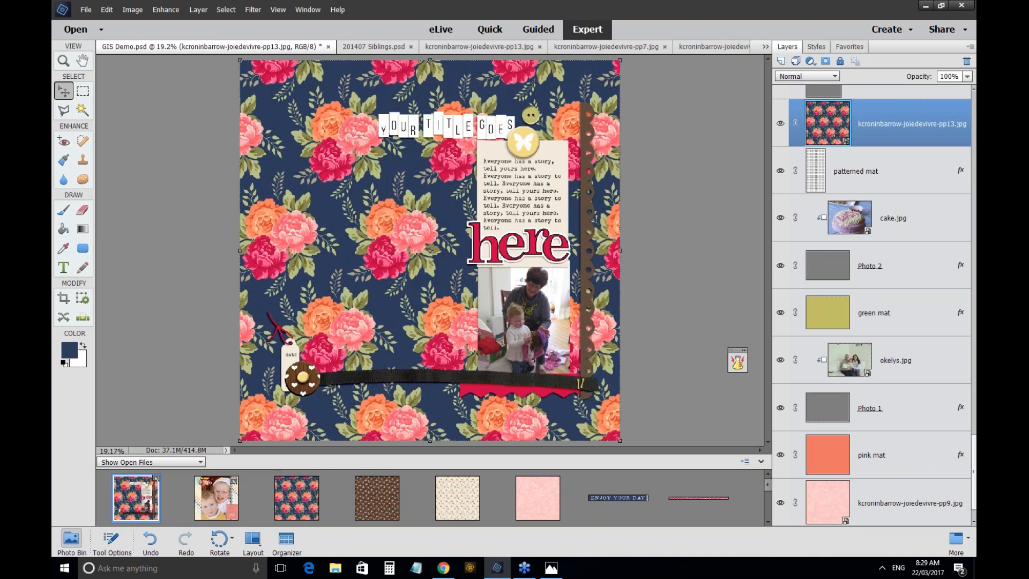
key("ctrl+s")
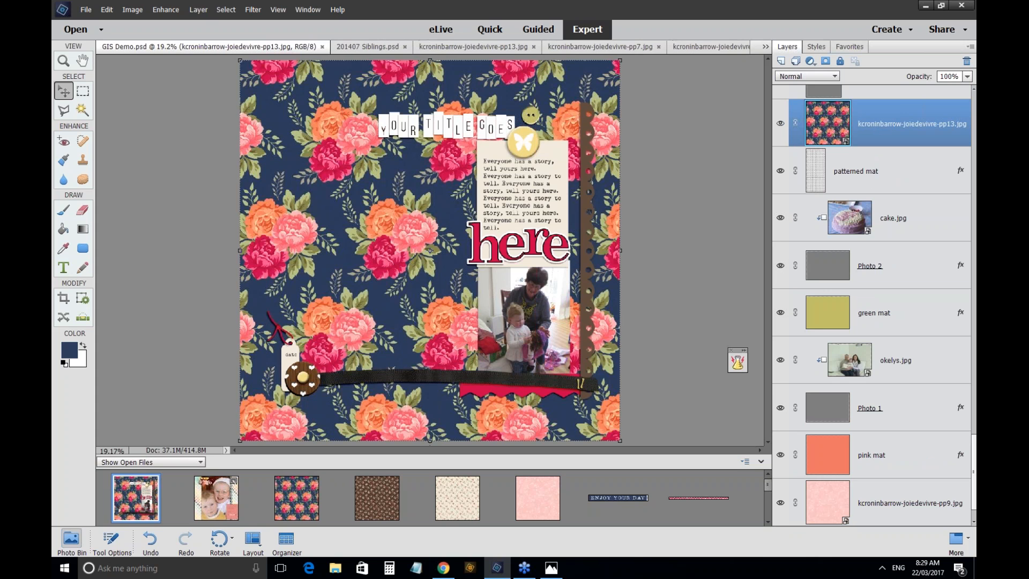
Clip the navy floral paper to the patterned mat with a clipping mask and deselect the layer.
left_click(198, 10)
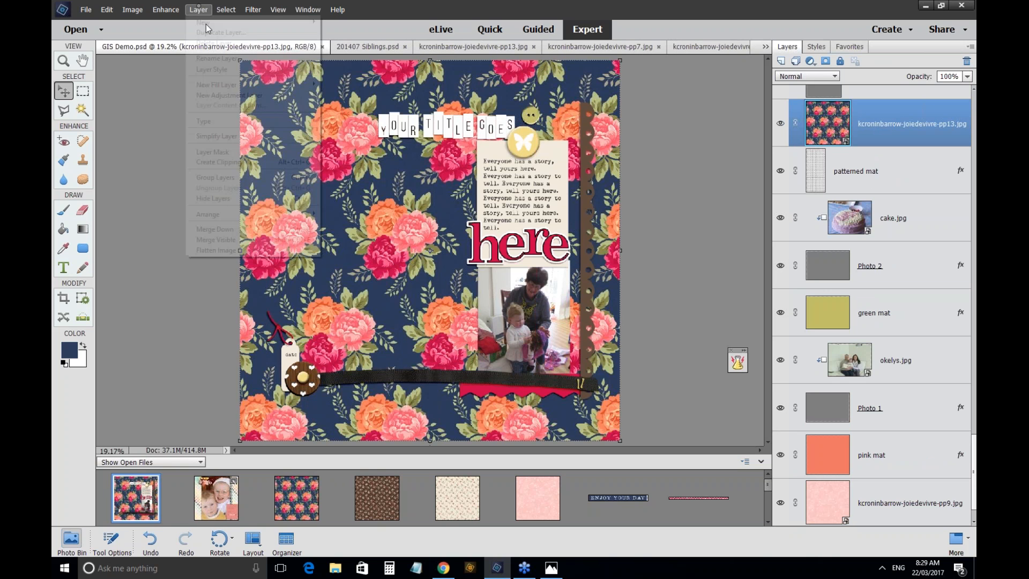
left_click(234, 162)
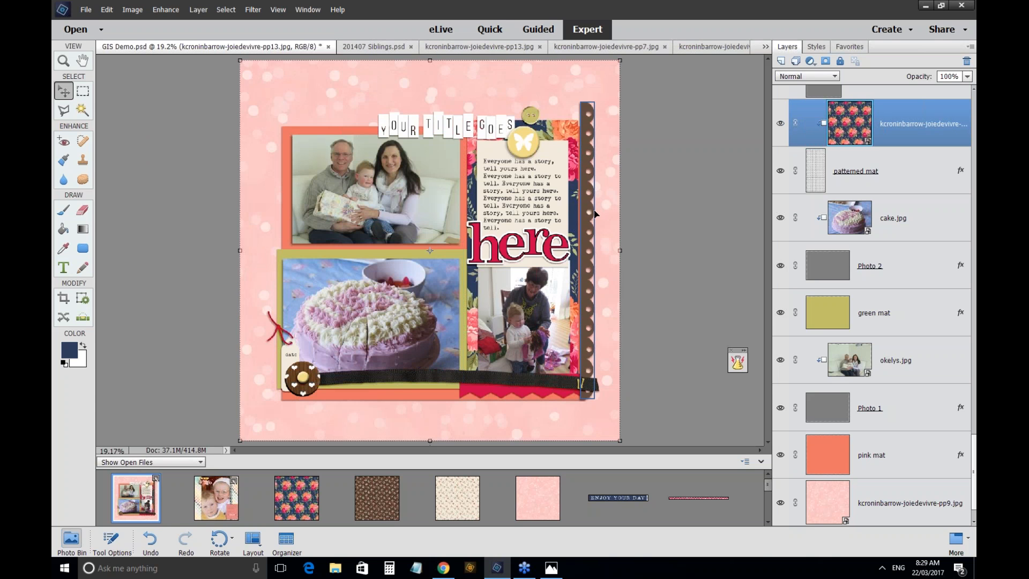
left_click(674, 403)
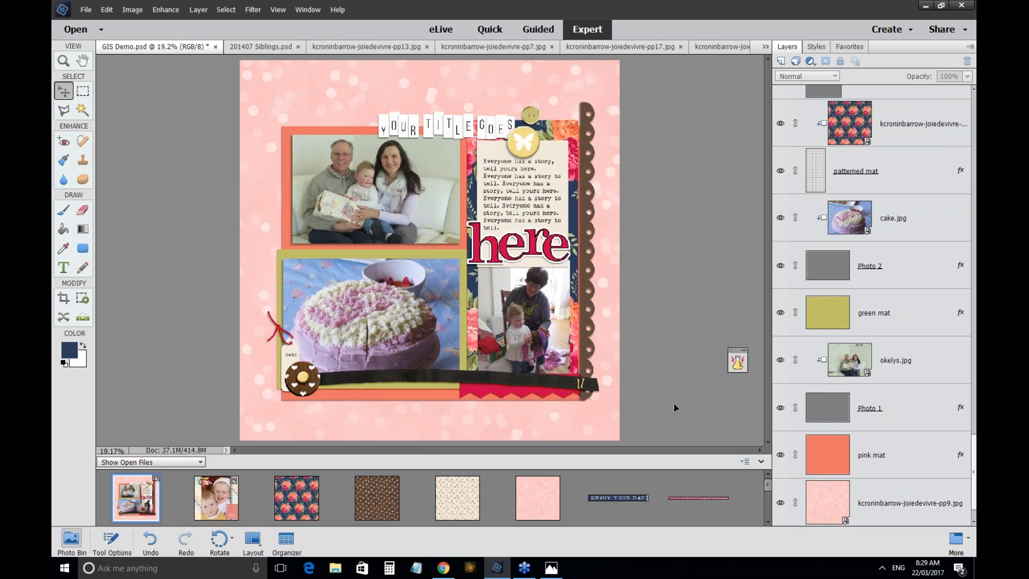
Try placing the brown floral paper kcroninbarrow-joiedevivre-pp7.jpg above the cake photo layer and clipping it there.
left_click_drag(376, 498, 374, 404)
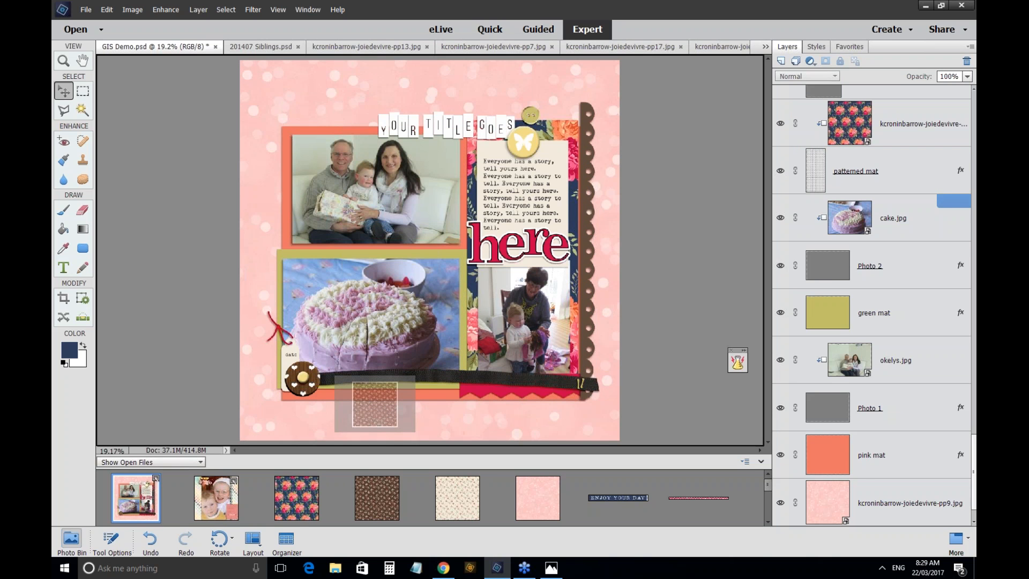
left_click_drag(375, 405, 394, 293)
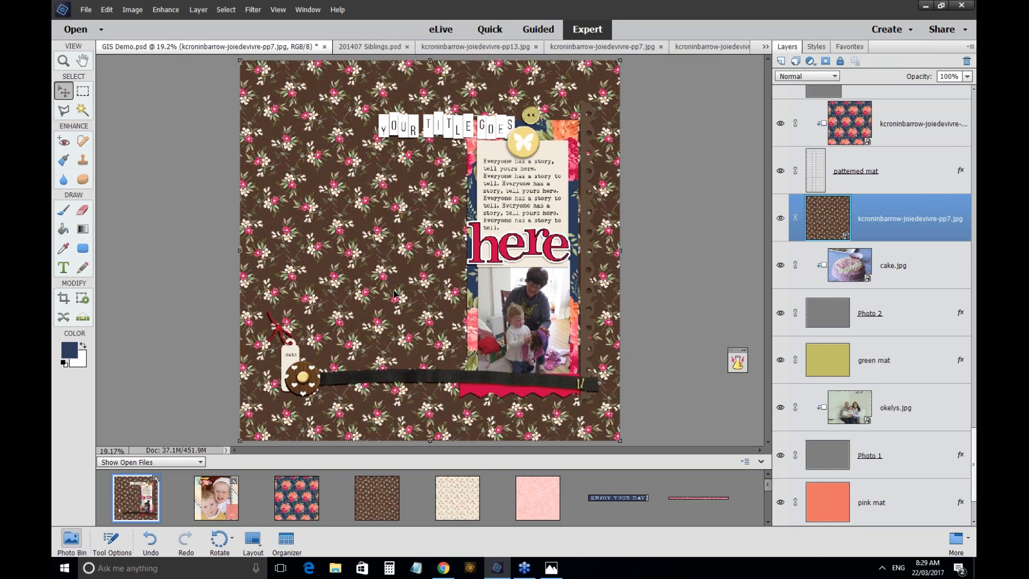
key("ctrl+g")
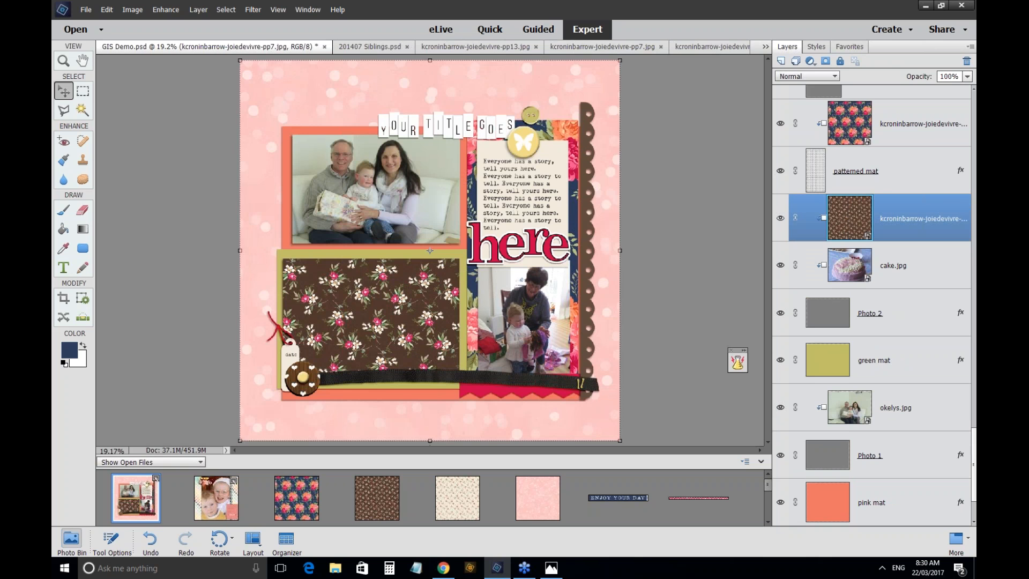
key("ctrl+s")
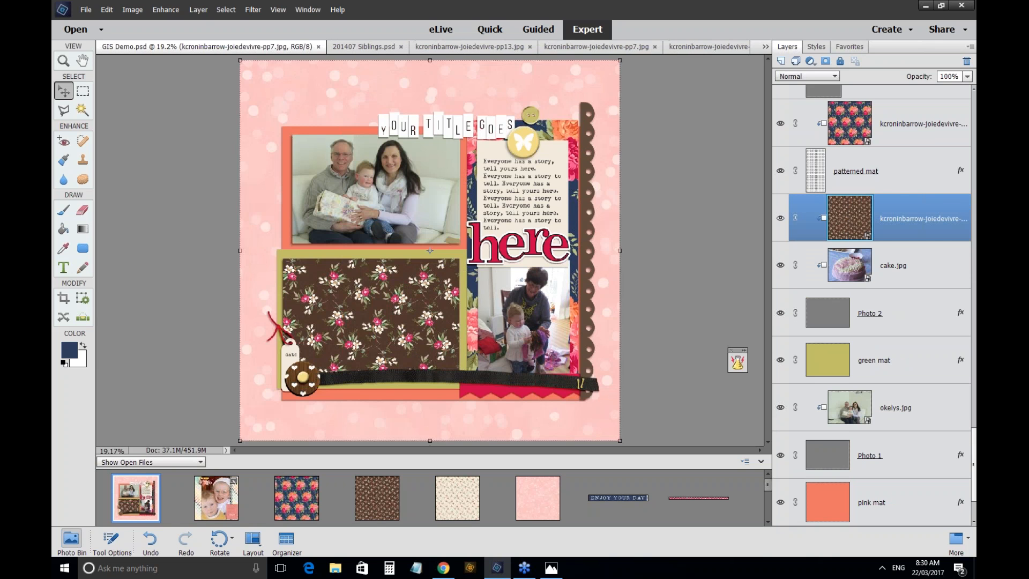
Undo the brown floral paper's clipping mask and its placement above the cake photo layer.
left_click(106, 9)
left_click(116, 24)
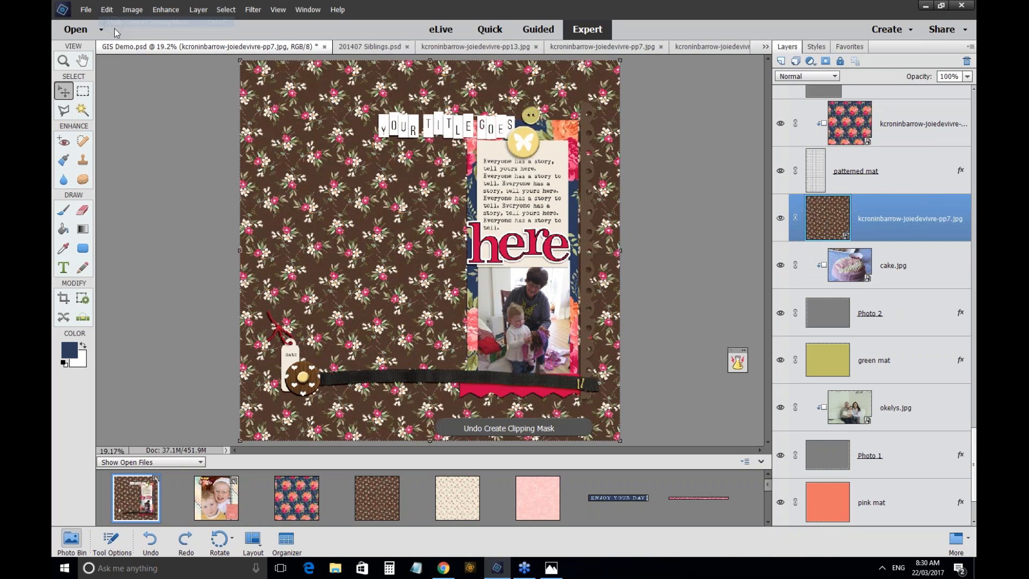
key("alt+e")
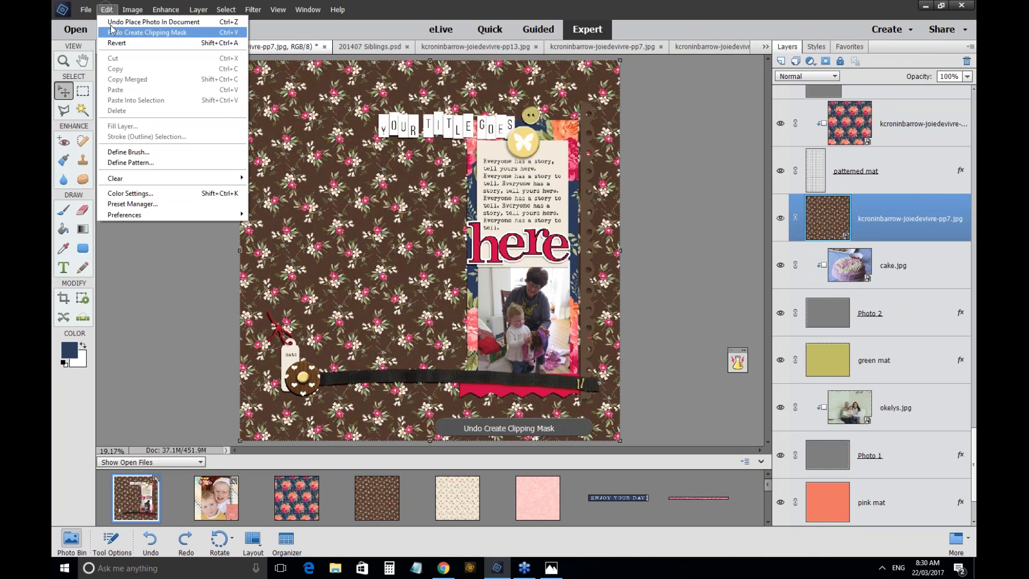
left_click(116, 22)
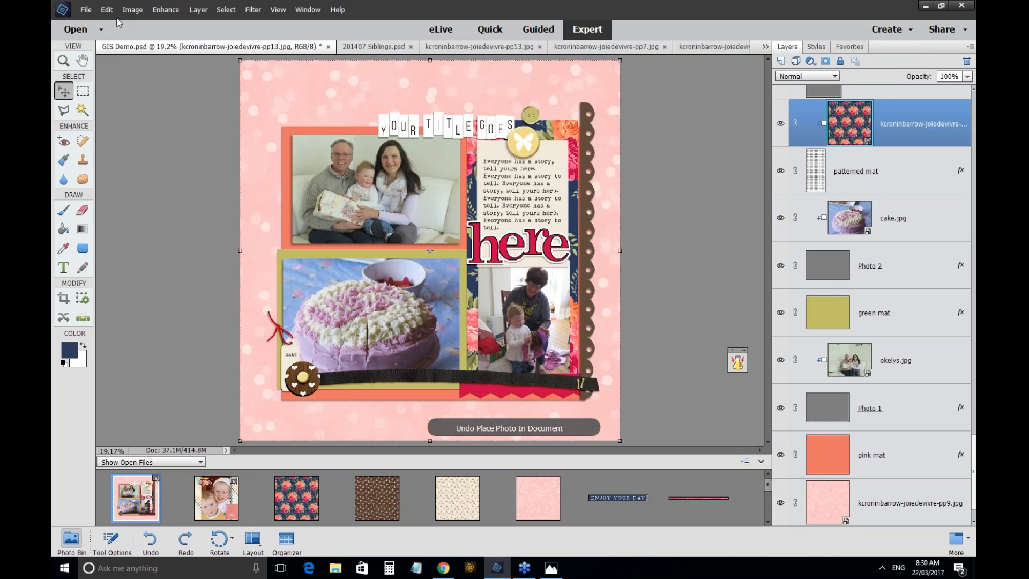
Try placing kcroninbarrow-joiedevivre-pp7.jpg again, moving it directly above the green mat layer, and delete the paper layer.
left_click_drag(377, 498, 360, 348)
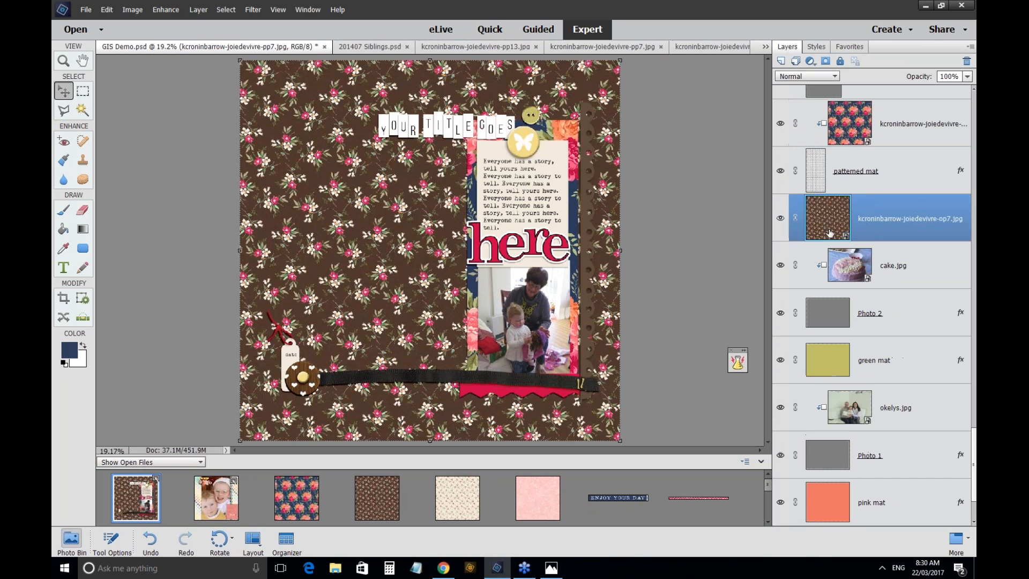
left_click_drag(828, 217, 827, 220)
left_click_drag(828, 215, 829, 343)
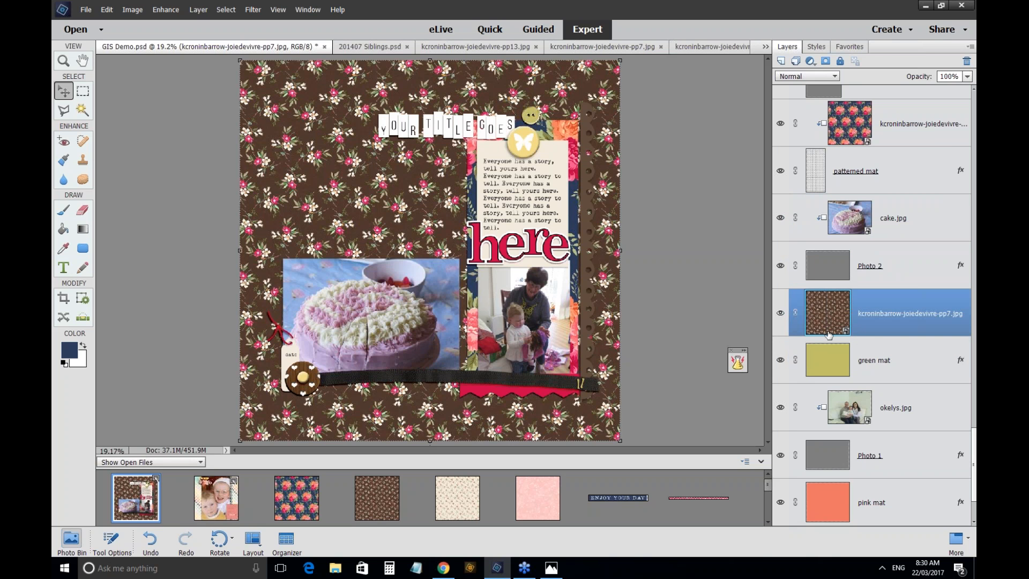
key("Delete")
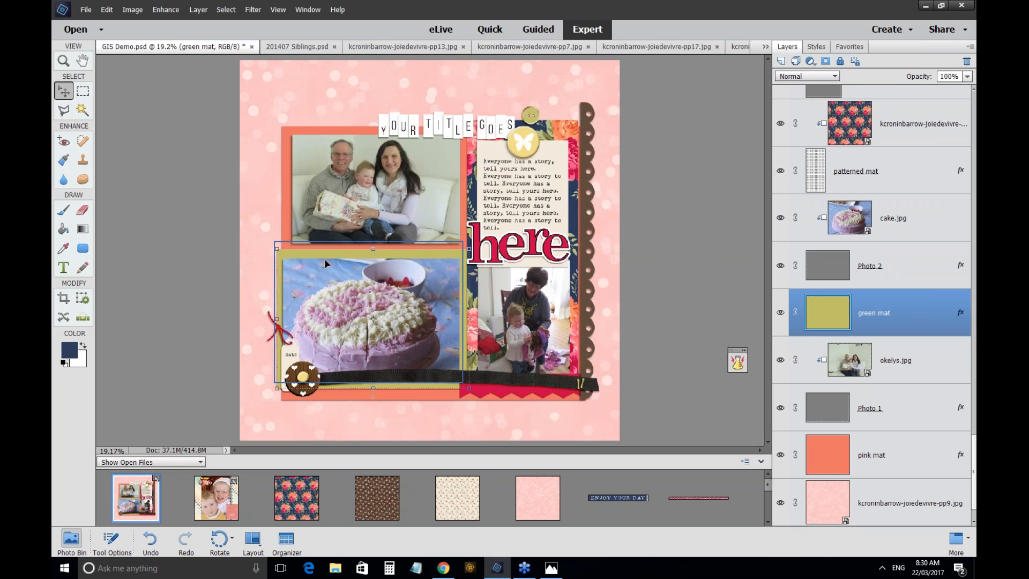
Place the brown floral paper kcroninbarrow-joiedevivre-pp7.jpg directly above the pink mat layer and clip it to that mat.
left_click(289, 234)
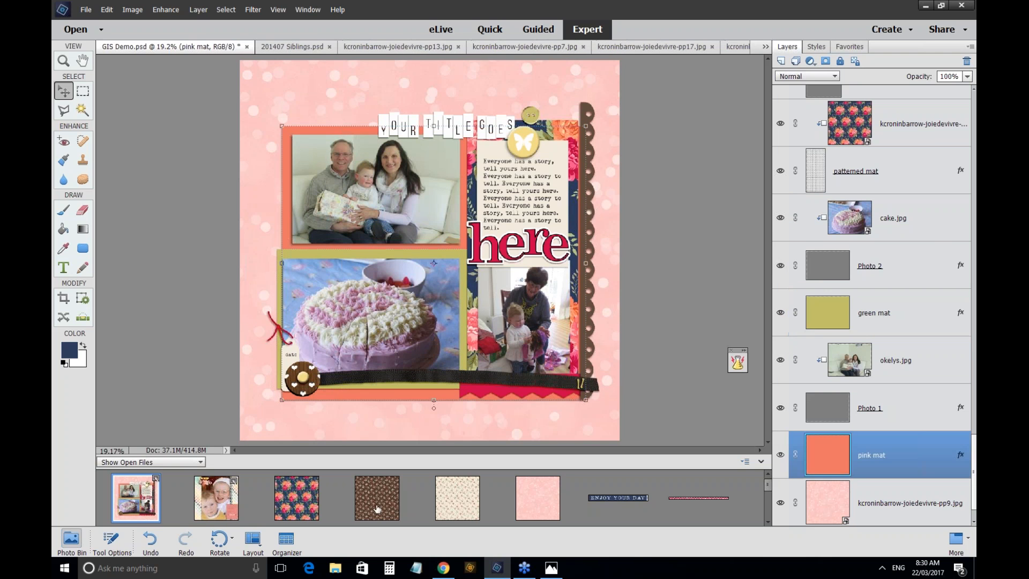
left_click_drag(377, 516, 362, 394)
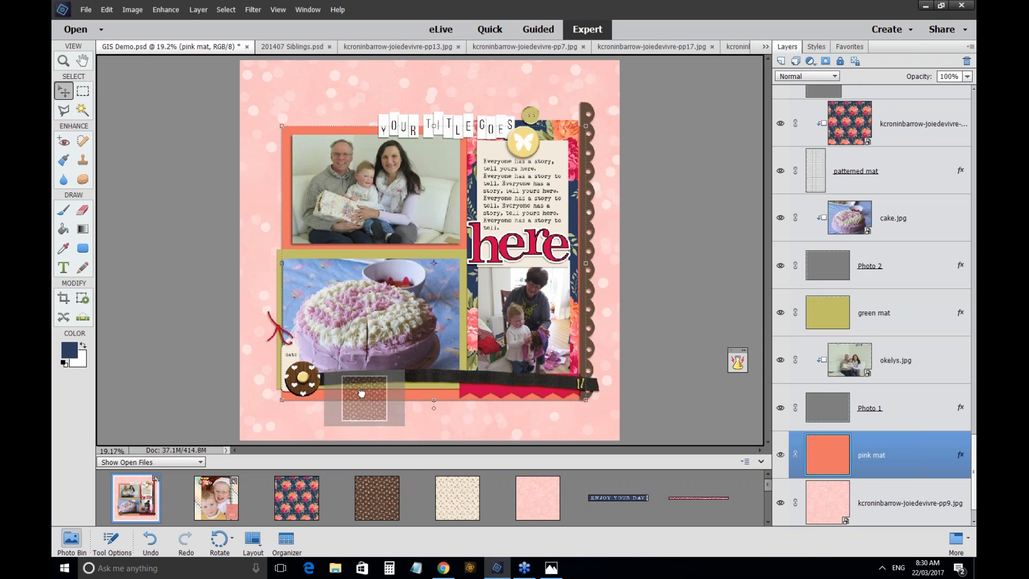
left_click_drag(362, 394, 362, 395)
left_click(198, 9)
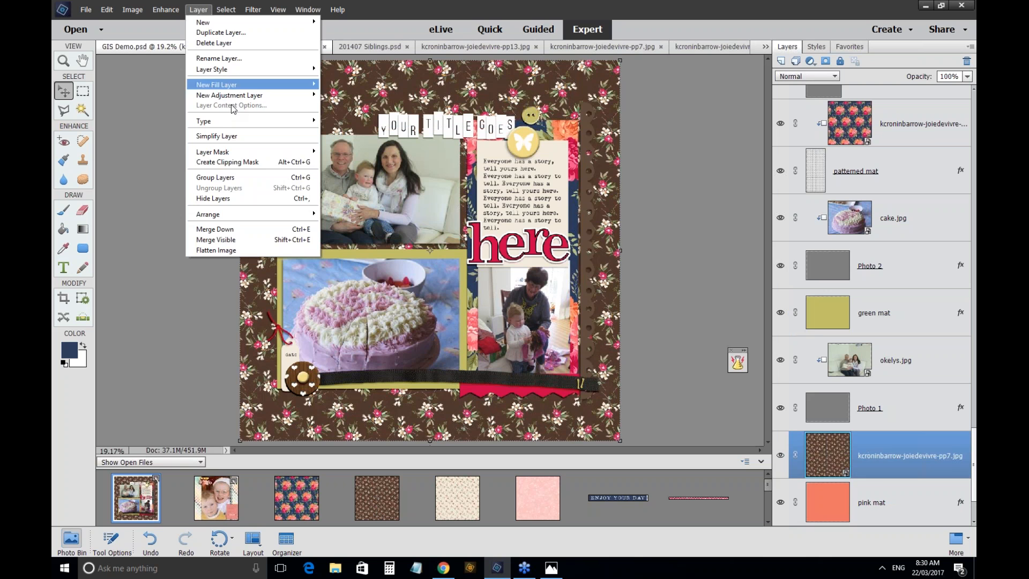
left_click(240, 162)
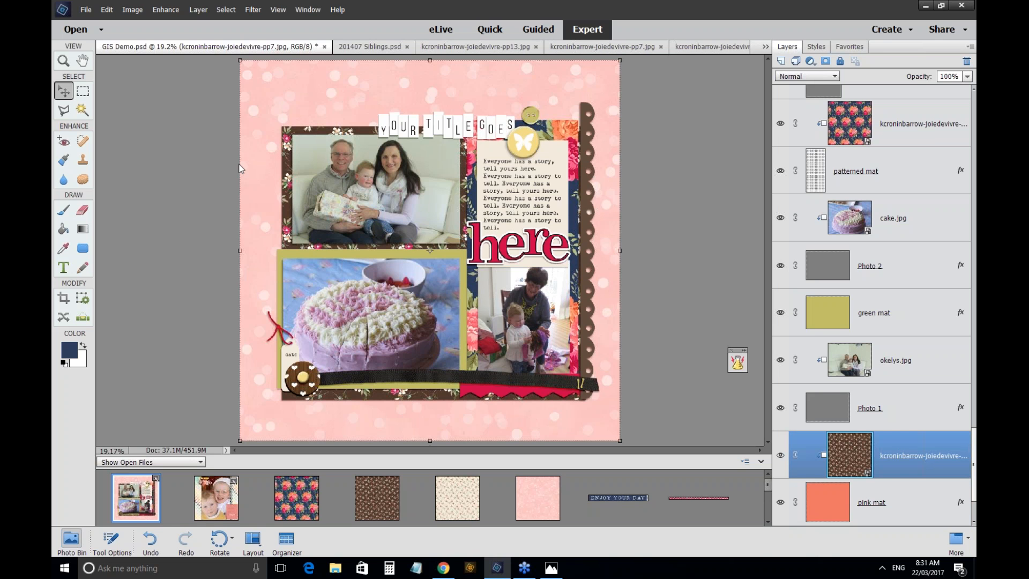
Place the cream floral paper kcroninbarrow-joiedevivre-pp17.jpg directly above the green mat layer and clip it to that mat.
left_click(769, 499)
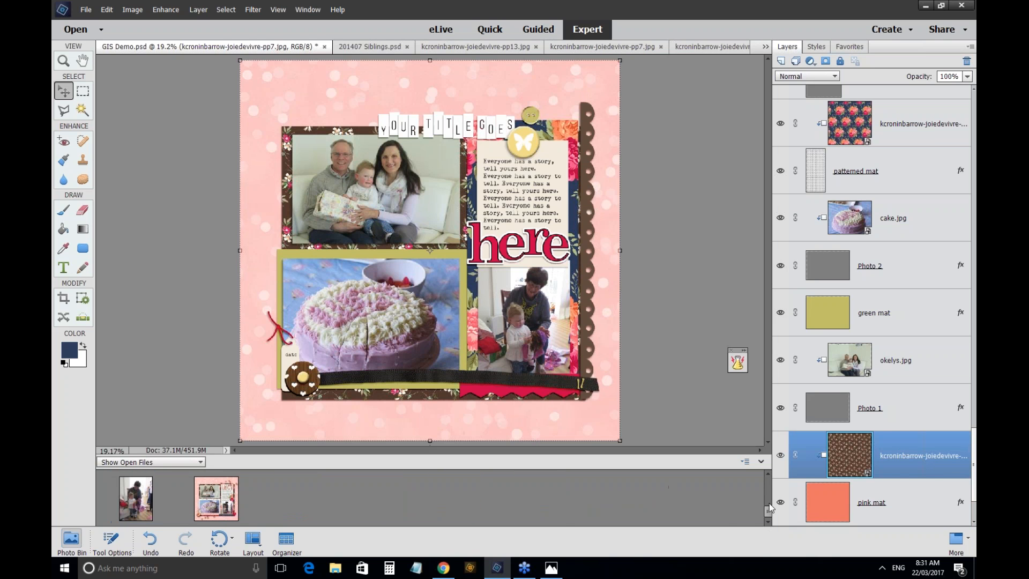
left_click(769, 517)
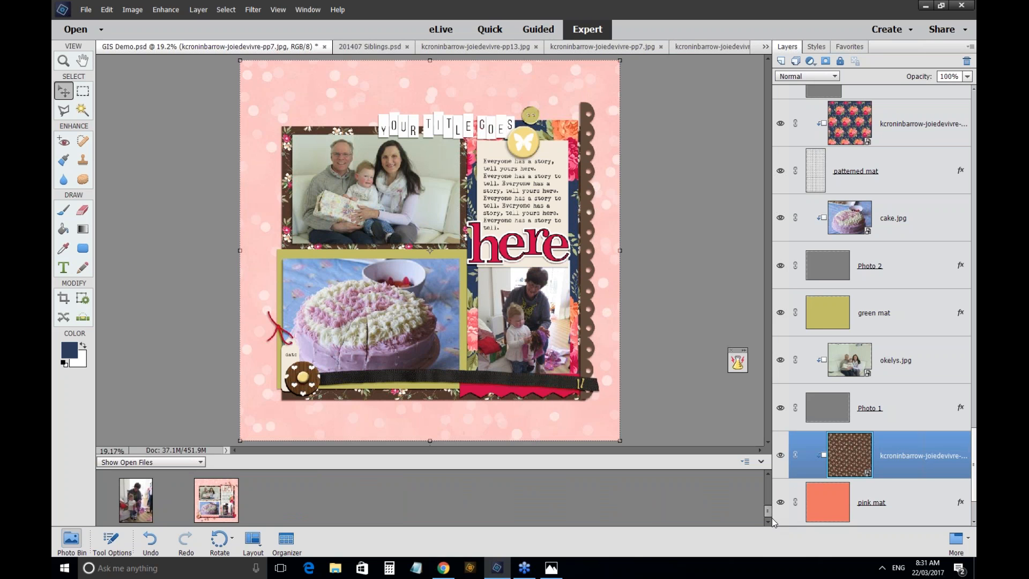
left_click(770, 494)
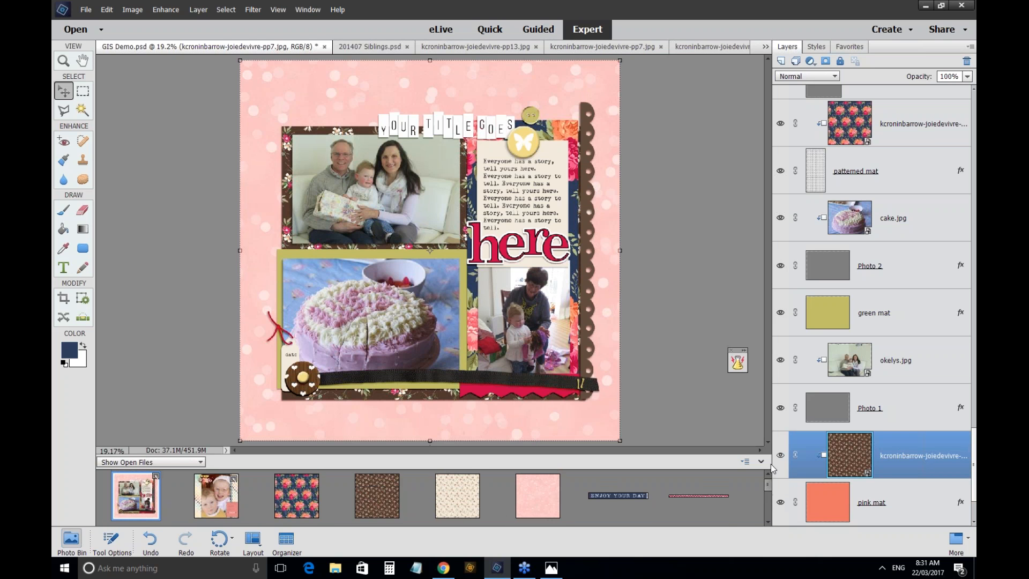
left_click(345, 255)
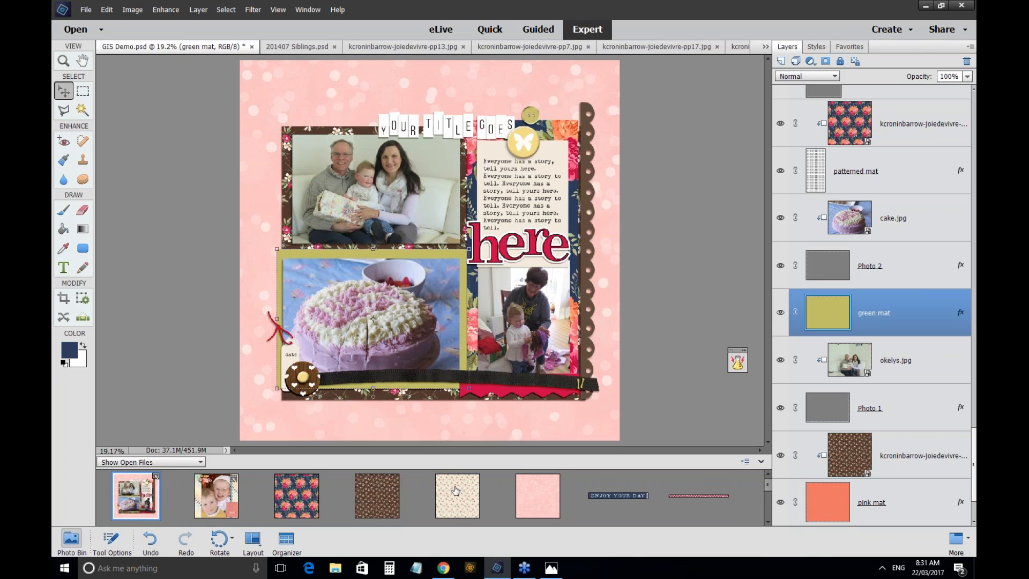
left_click_drag(456, 490, 397, 257)
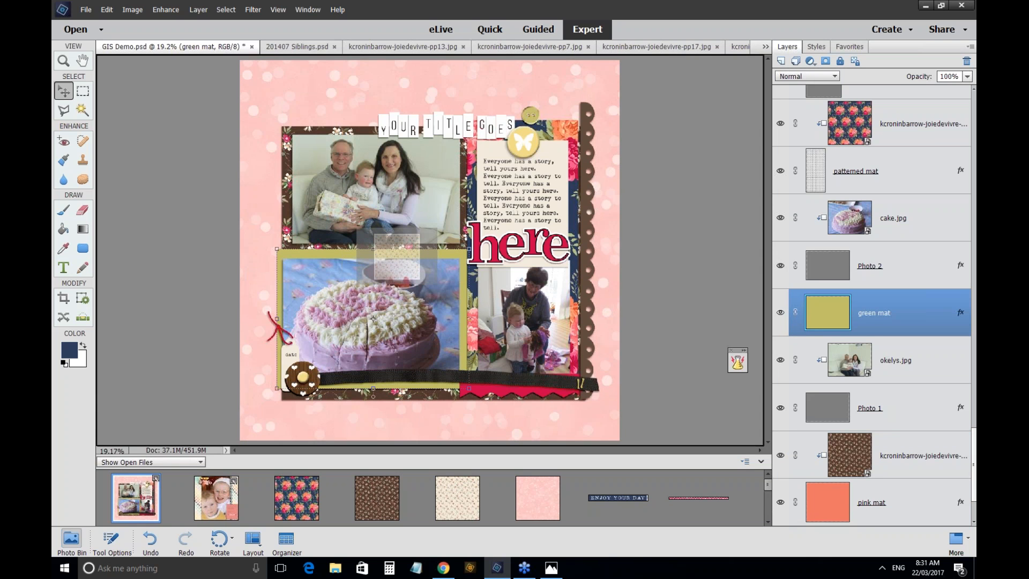
left_click_drag(397, 258, 417, 323)
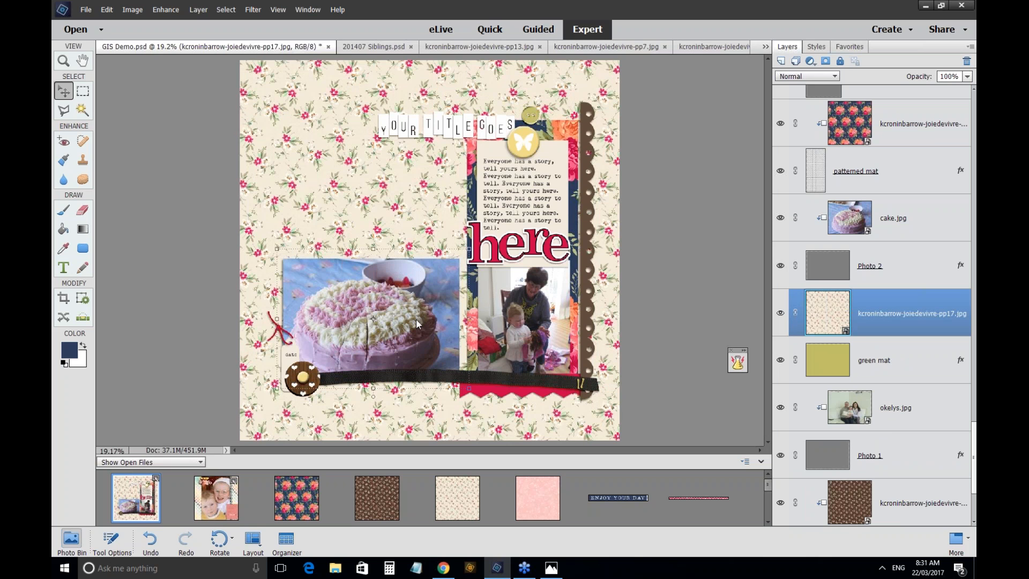
left_click(198, 10)
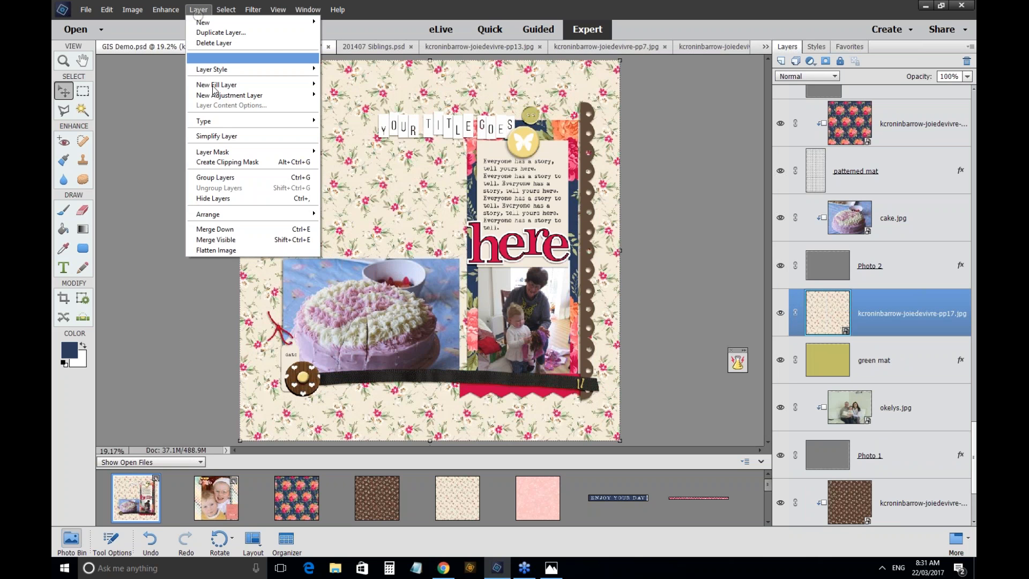
left_click(251, 162)
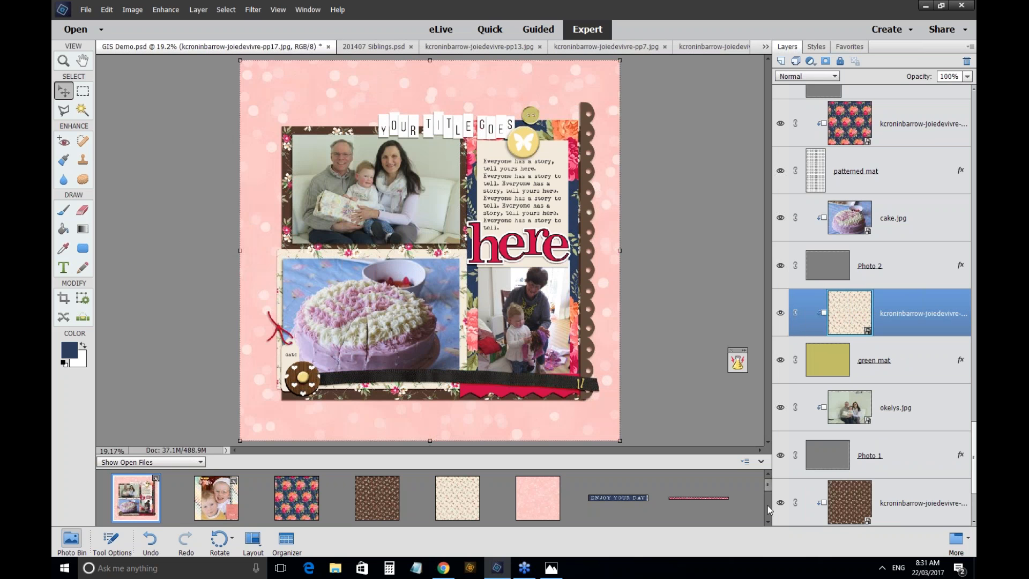
Select the journal card layer, and view kcroninbarrow-joiedevivre-notecard.png in its own document before returning to GIS Demo.
left_click_drag(768, 486, 770, 509)
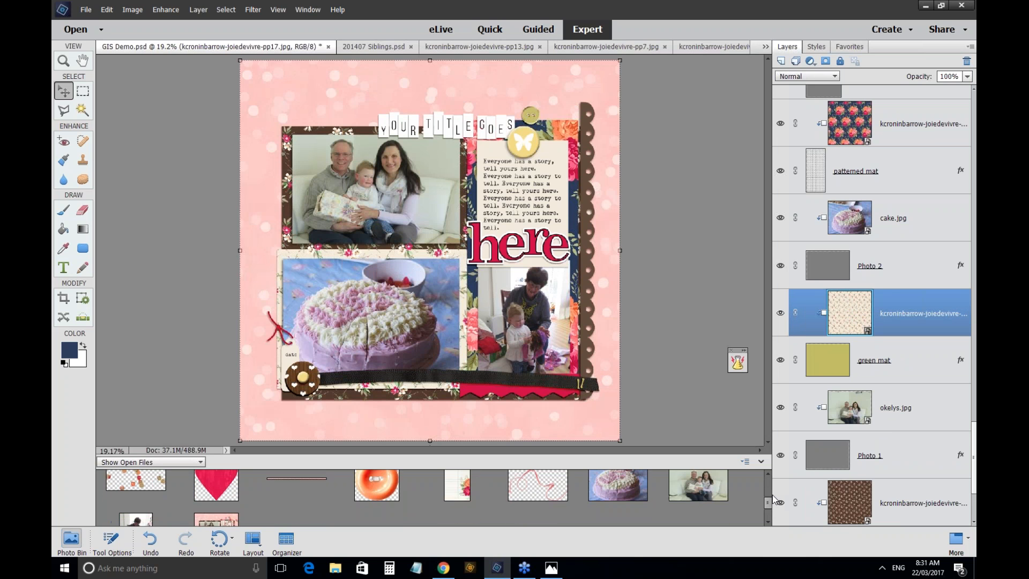
left_click(538, 153)
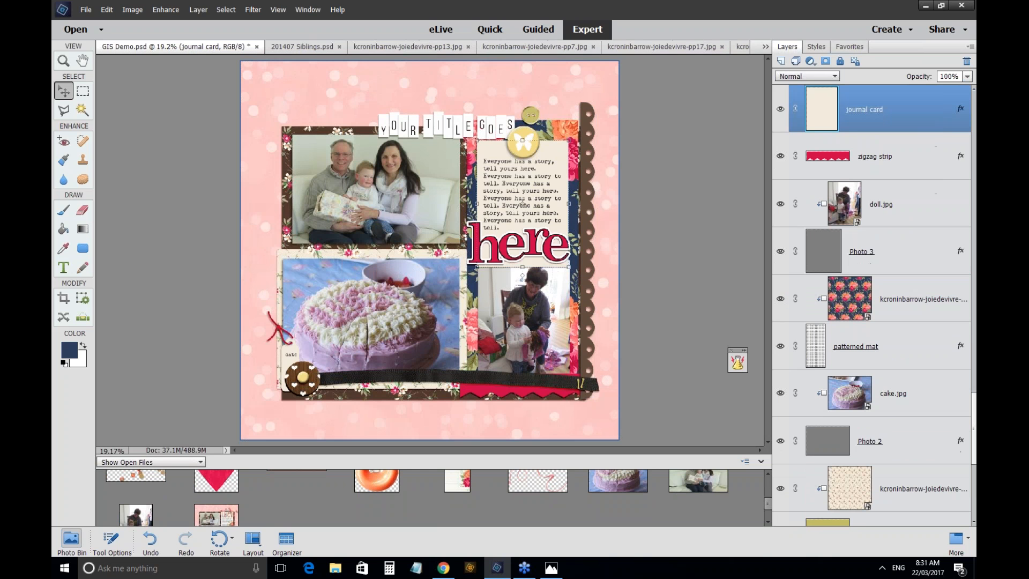
double_click(468, 488)
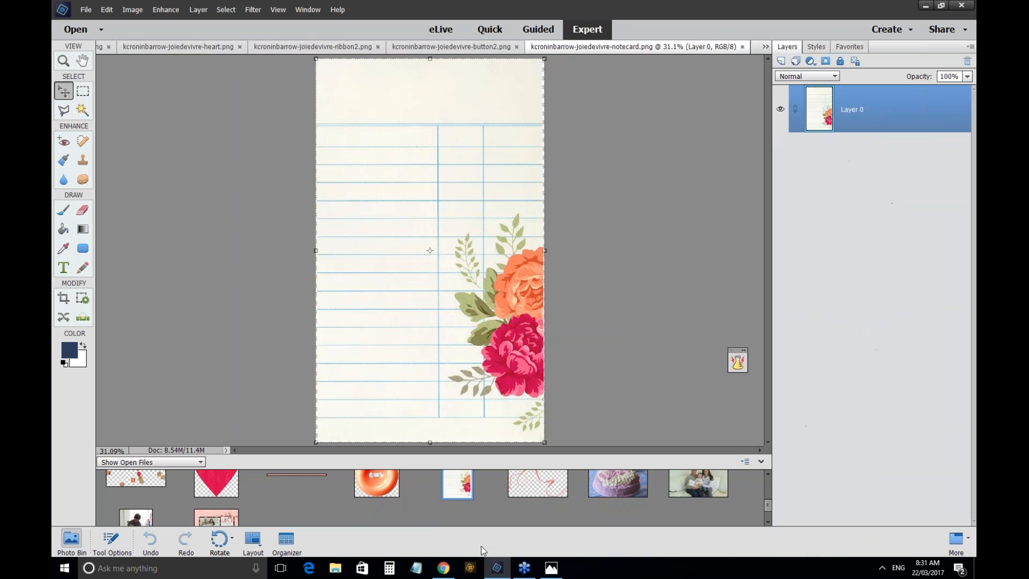
scroll(146, 503, "up", 2)
double_click(146, 503)
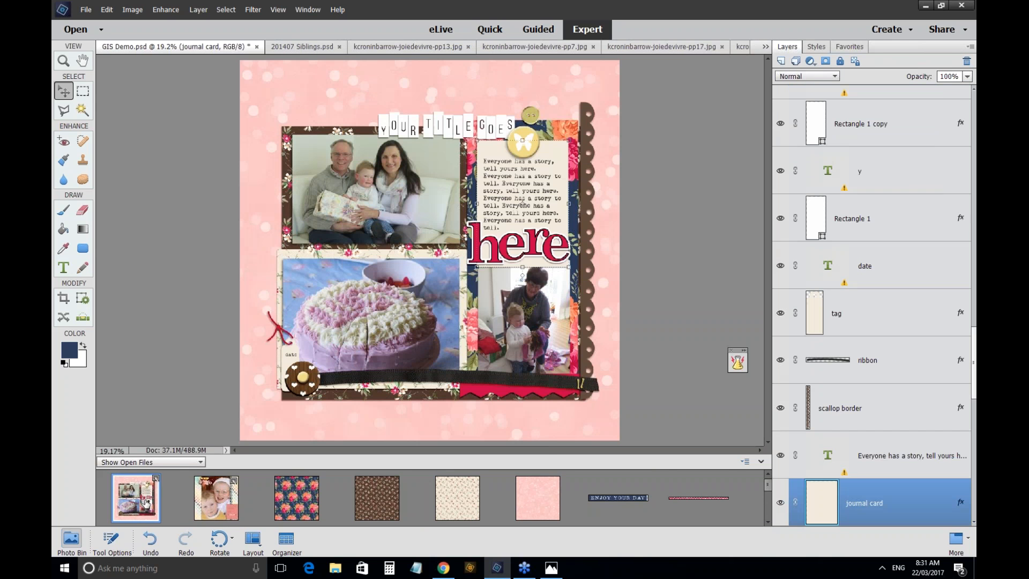
Place kcroninbarrow-joiedevivre-notecard.png directly above the journal card layer and move it over the journal card beneath the story text.
scroll(770, 505, "down", 1)
scroll(767, 501, "down", 3)
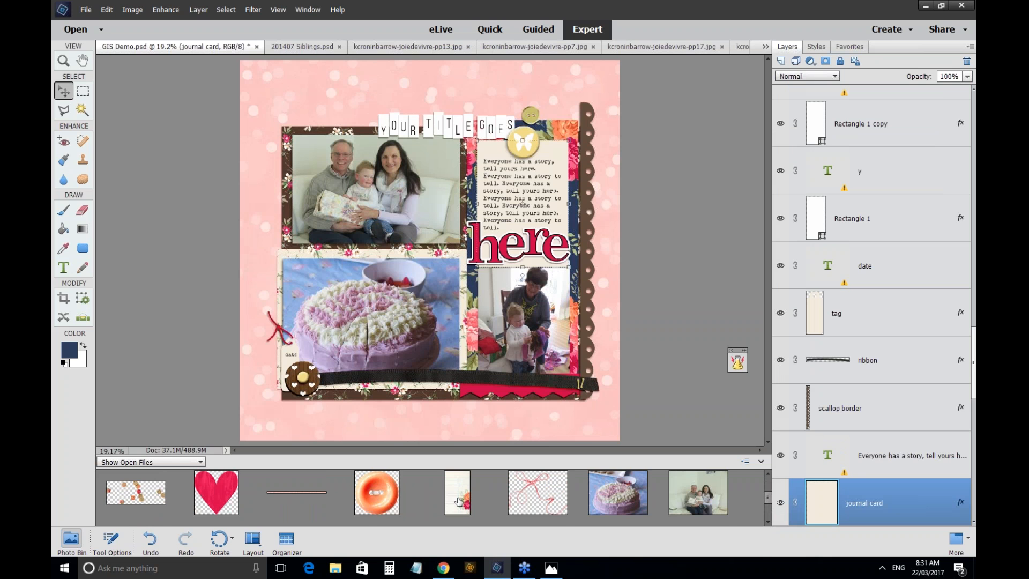
left_click_drag(458, 501, 496, 156)
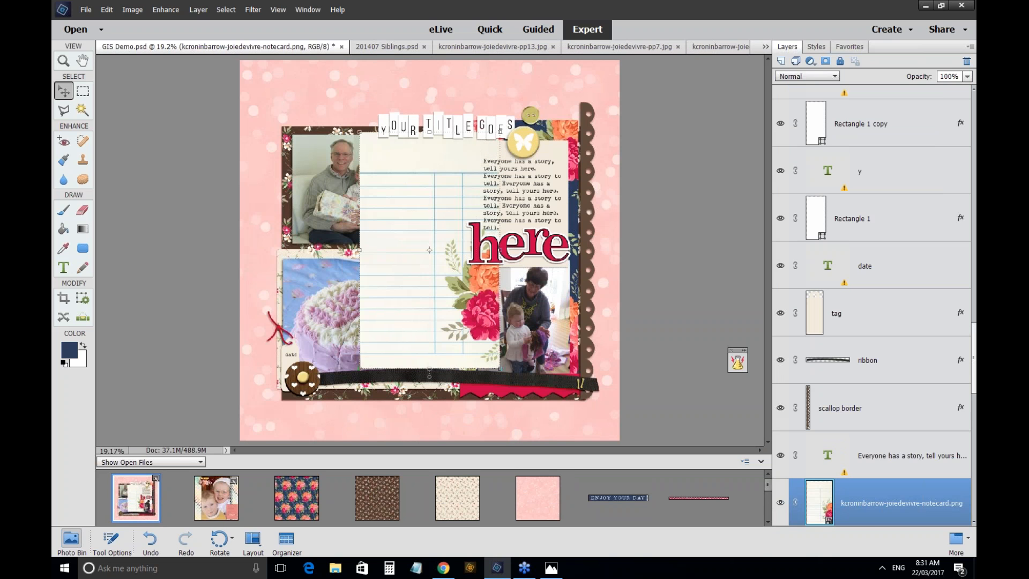
left_click_drag(387, 225, 462, 215)
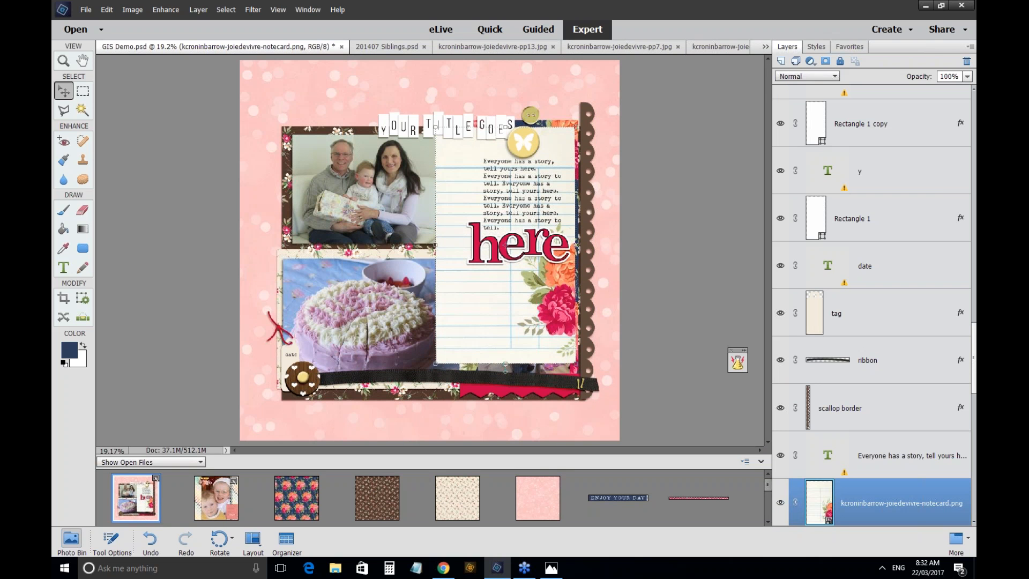
left_click_drag(768, 485, 772, 515)
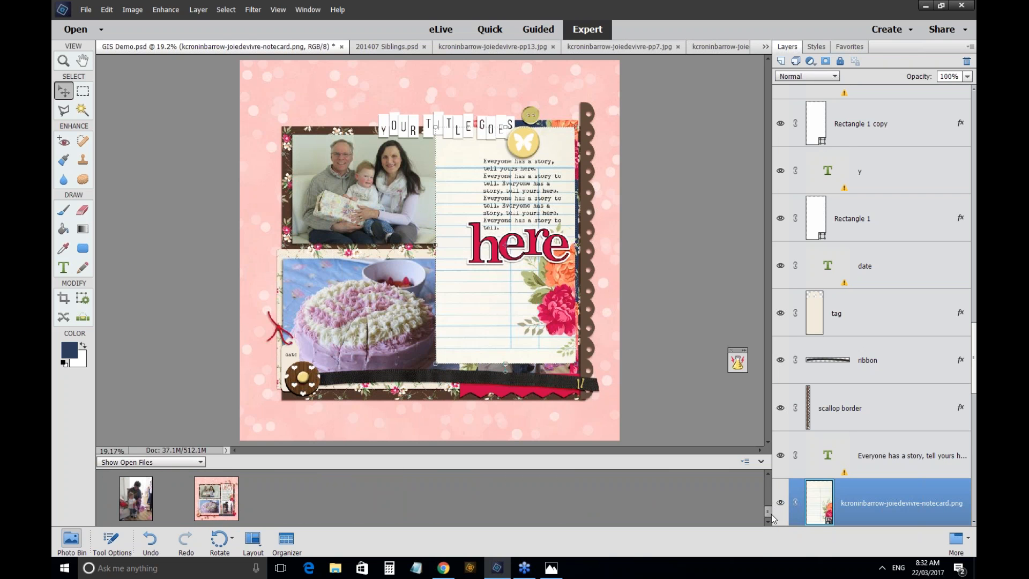
left_click_drag(773, 515, 775, 471)
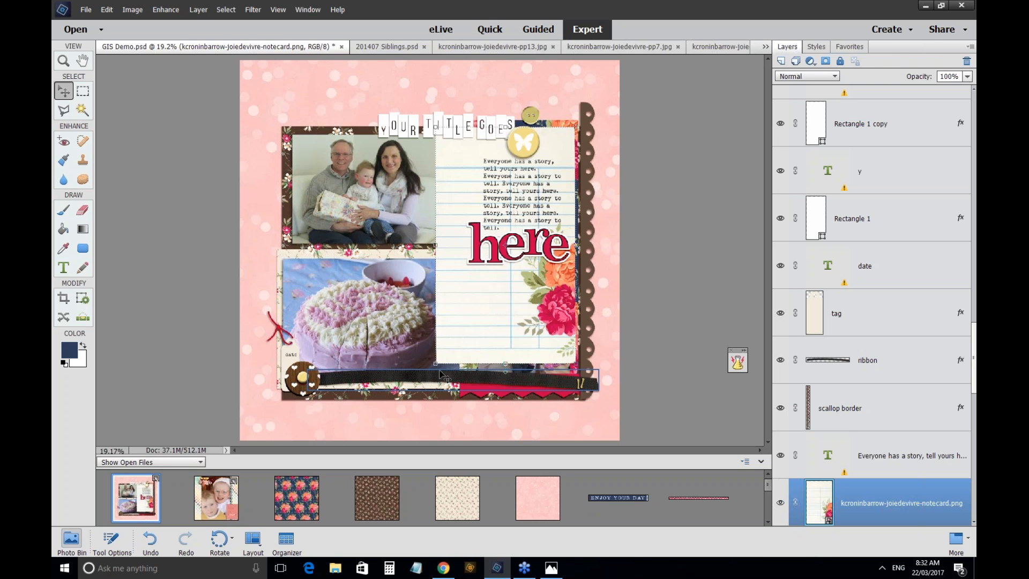
Try scaling the notecard proportionally to 70.36% and stretching it without constrained proportions to 94.00% width and 132.56% height.
left_click_drag(435, 364, 462, 321)
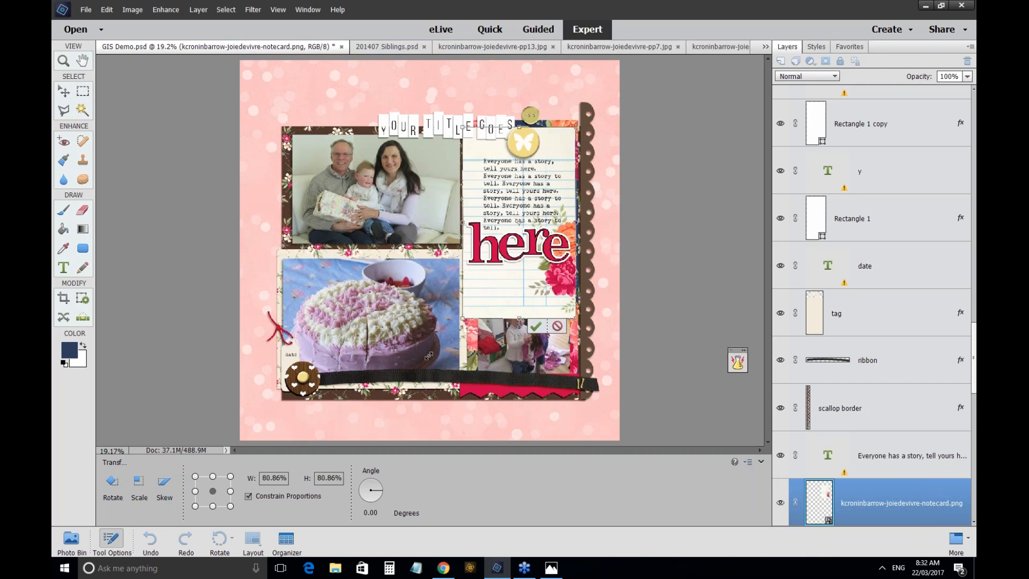
left_click_drag(428, 355, 469, 287)
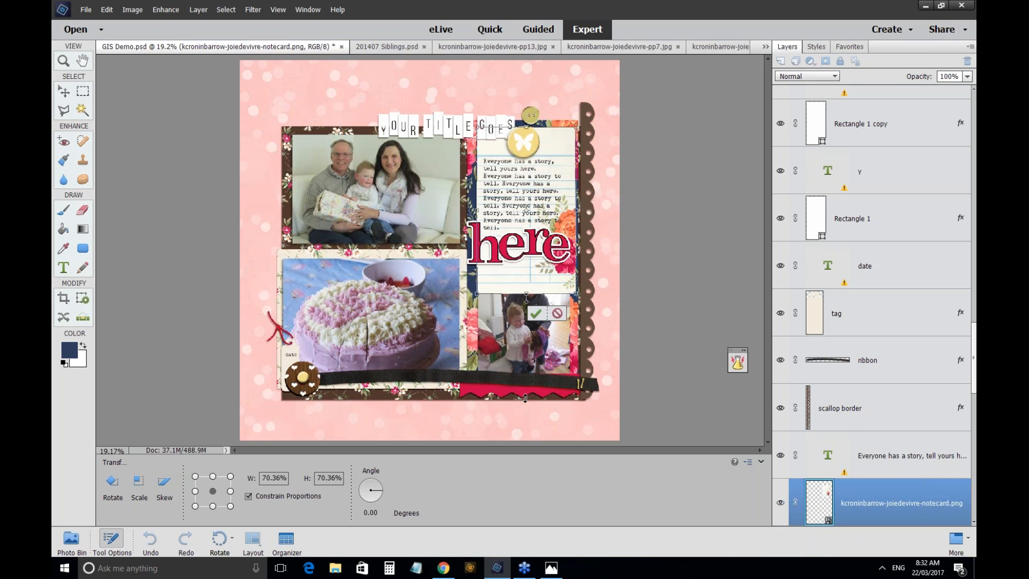
left_click_drag(525, 398, 526, 403)
left_click_drag(582, 382, 580, 382)
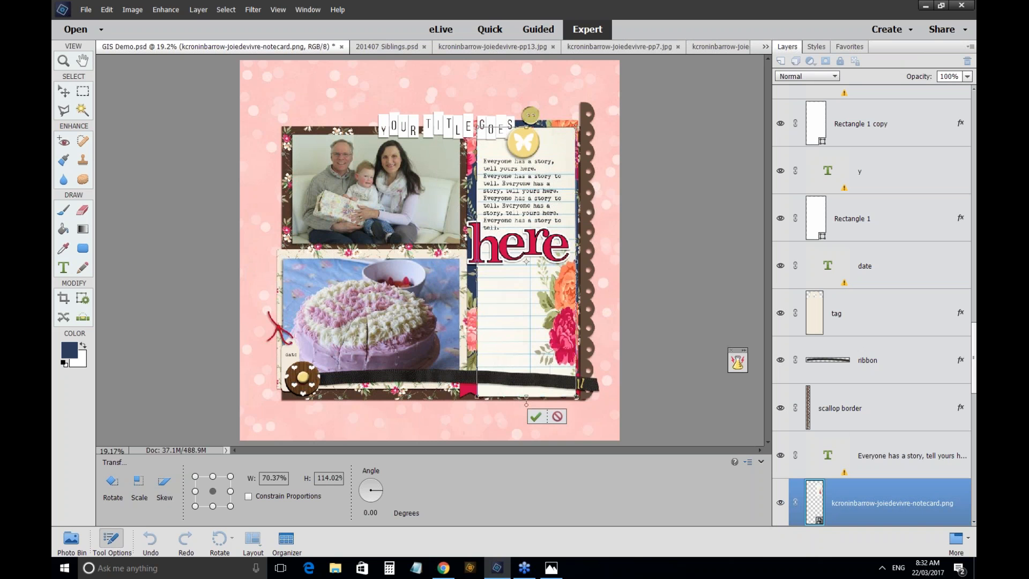
left_click_drag(476, 397, 444, 440)
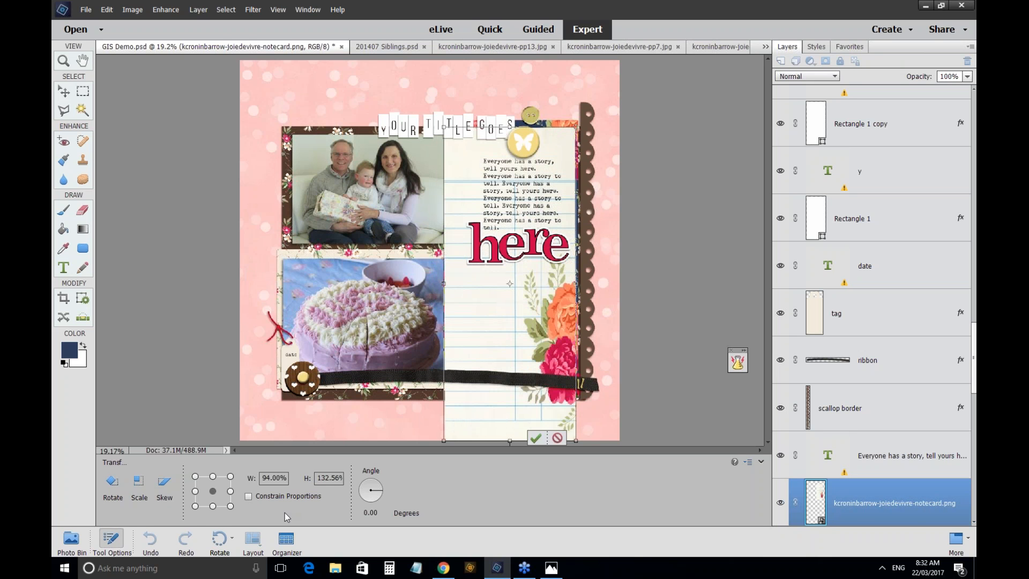
Try constraining the notecard's proportions again, moving it up over the journal card and scaling it to 75.43%.
left_click(288, 496)
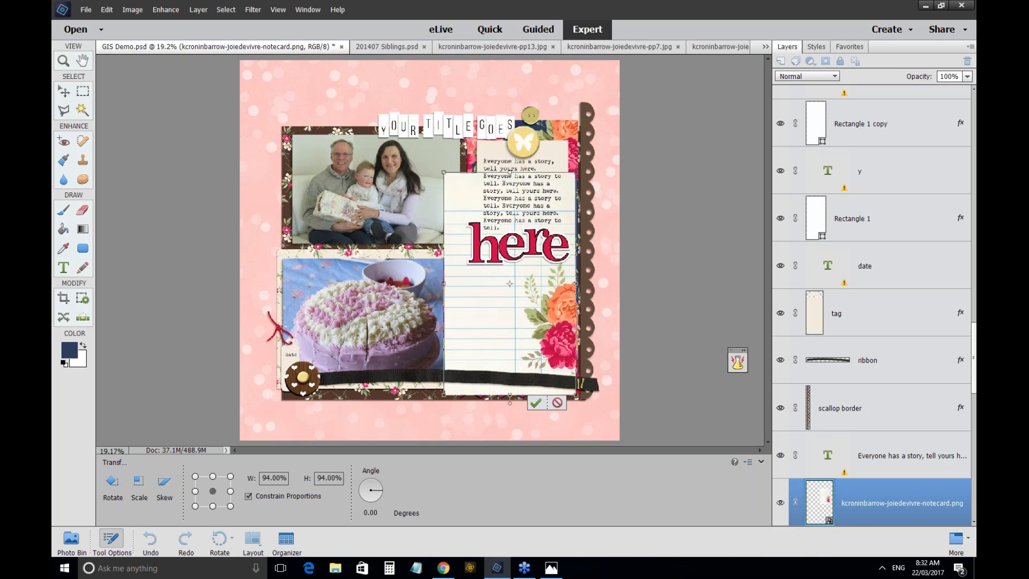
left_click_drag(499, 304, 499, 256)
left_click_drag(445, 347, 472, 307)
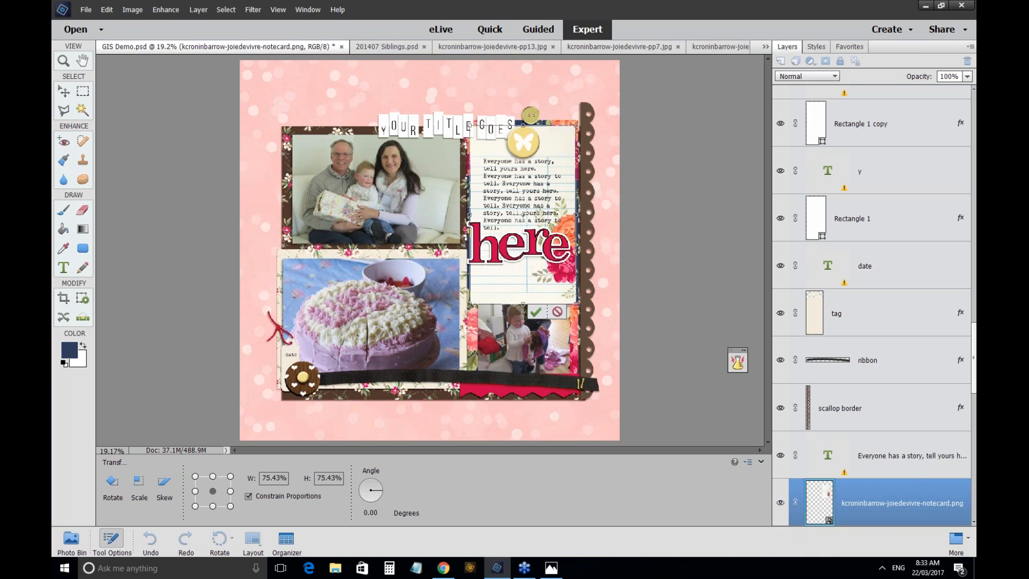
key("ctrl+equal")
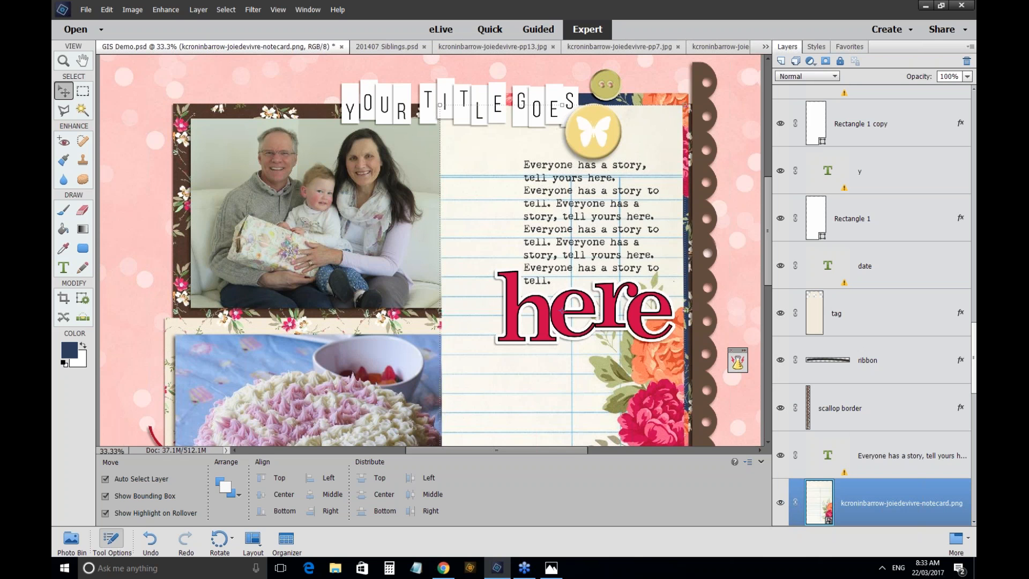
scroll(451, 415, "down", 3)
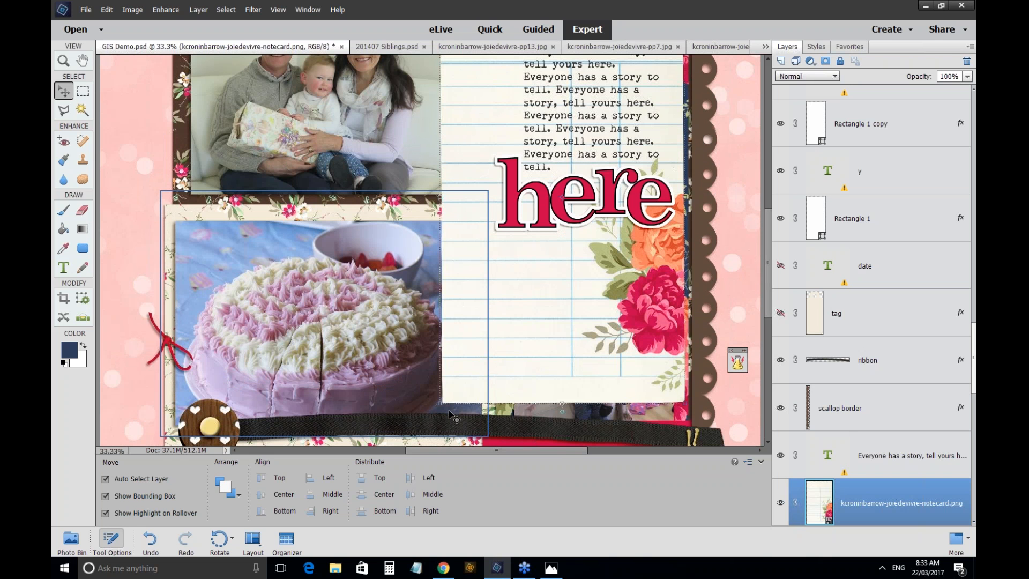
left_click_drag(451, 412, 495, 290)
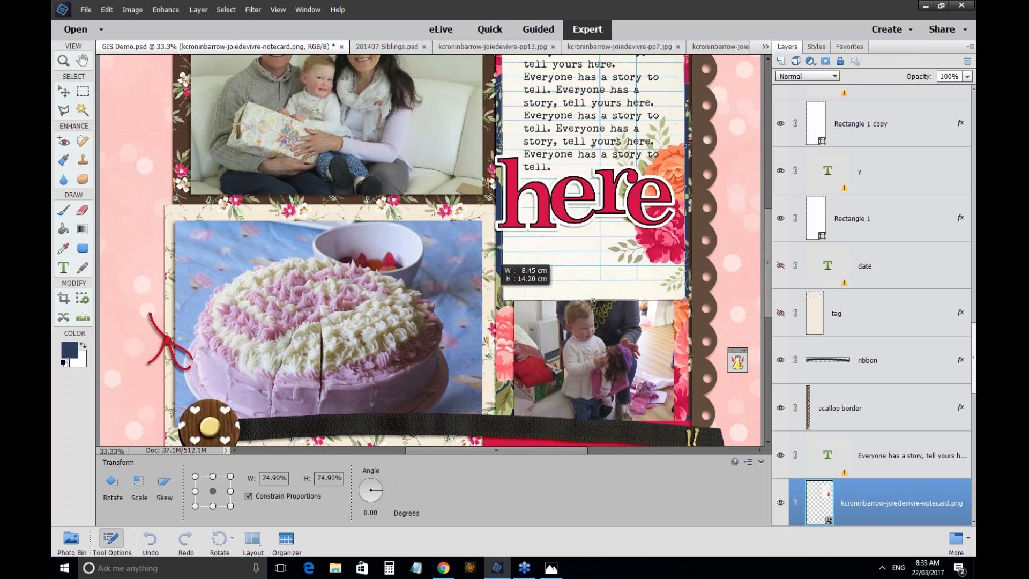
key("Return")
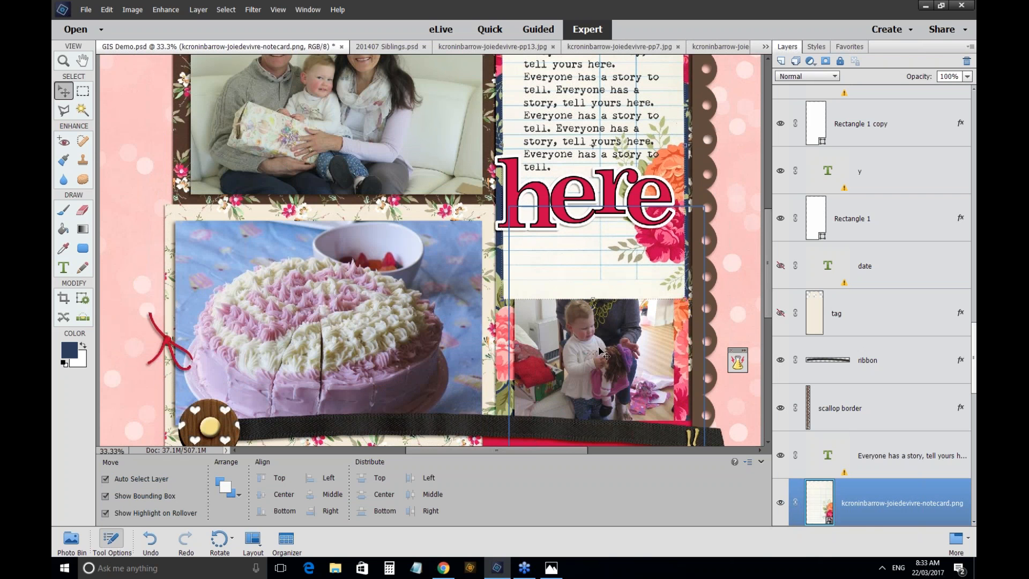
Move the notecard layer directly beneath the Photo 3 layer, and delete the journal card layer.
scroll(871, 306, "down", 1)
scroll(819, 225, "down", 5)
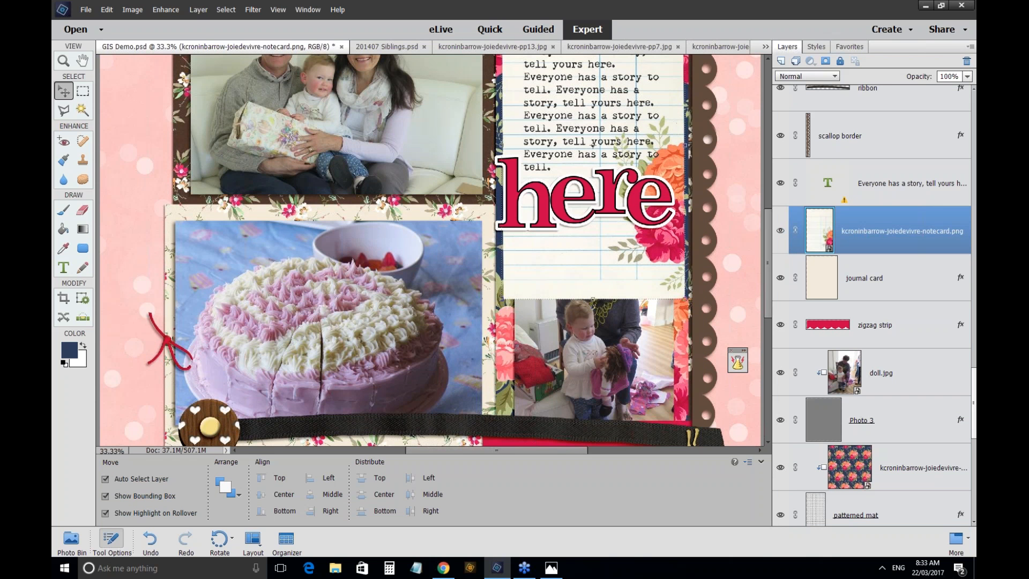
left_click_drag(820, 231, 808, 444)
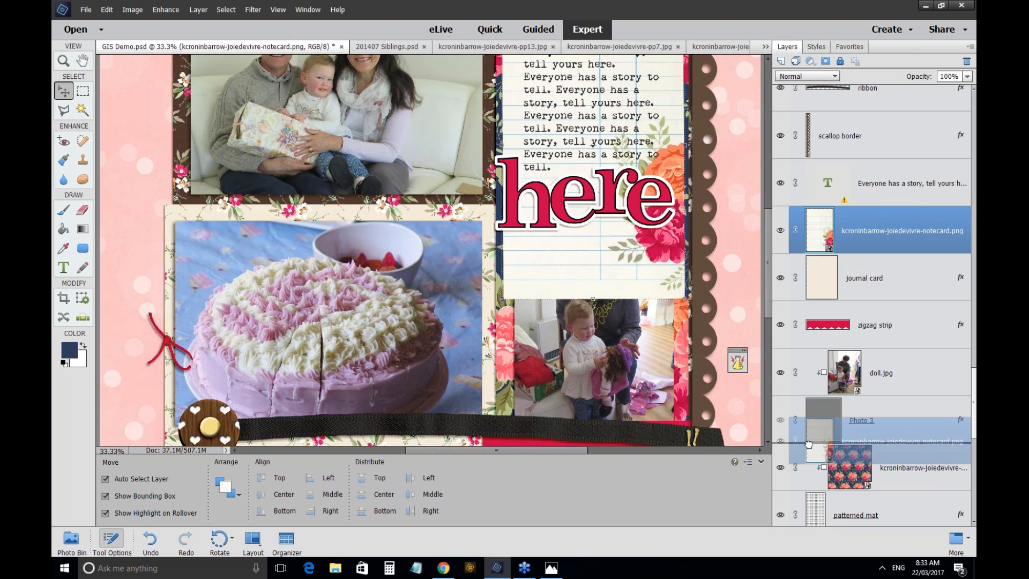
left_click_drag(809, 444, 802, 441)
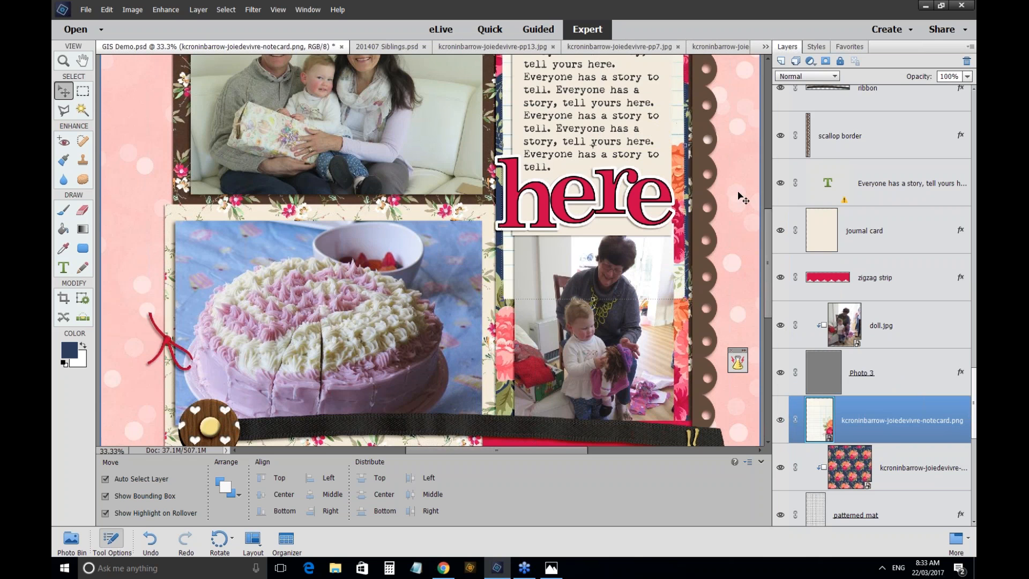
scroll(740, 198, "up", 3)
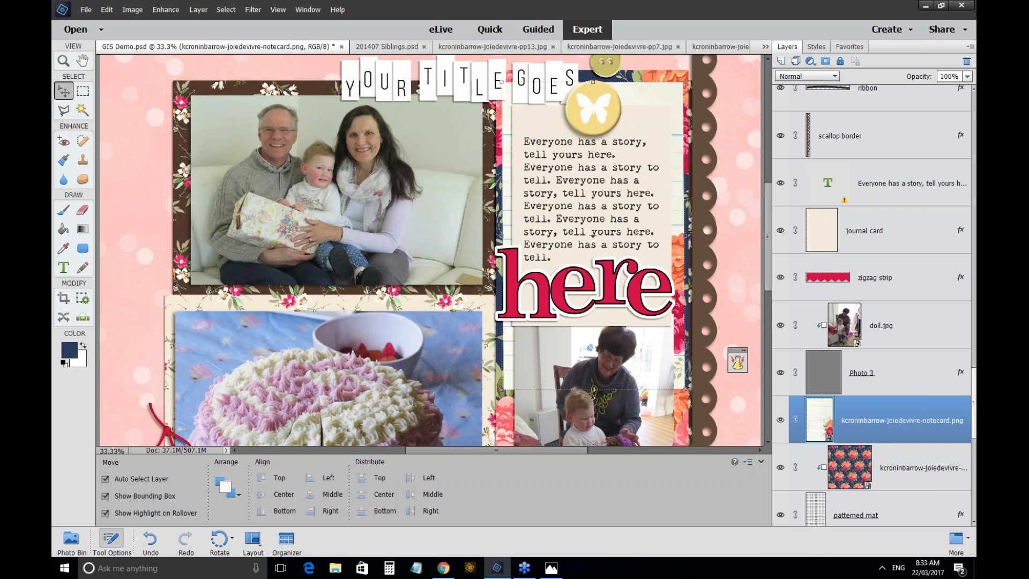
key("Delete")
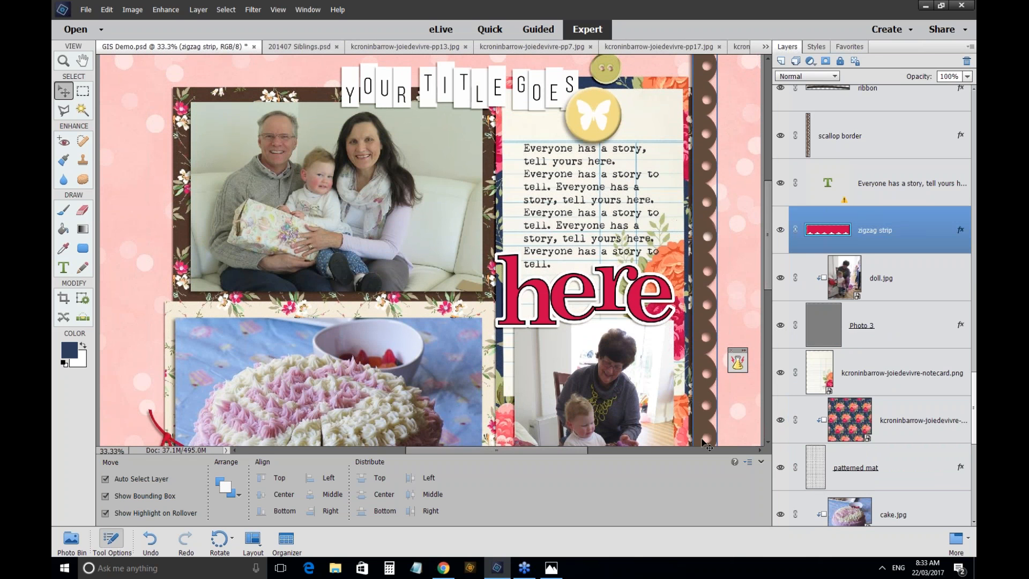
key("ctrl+0")
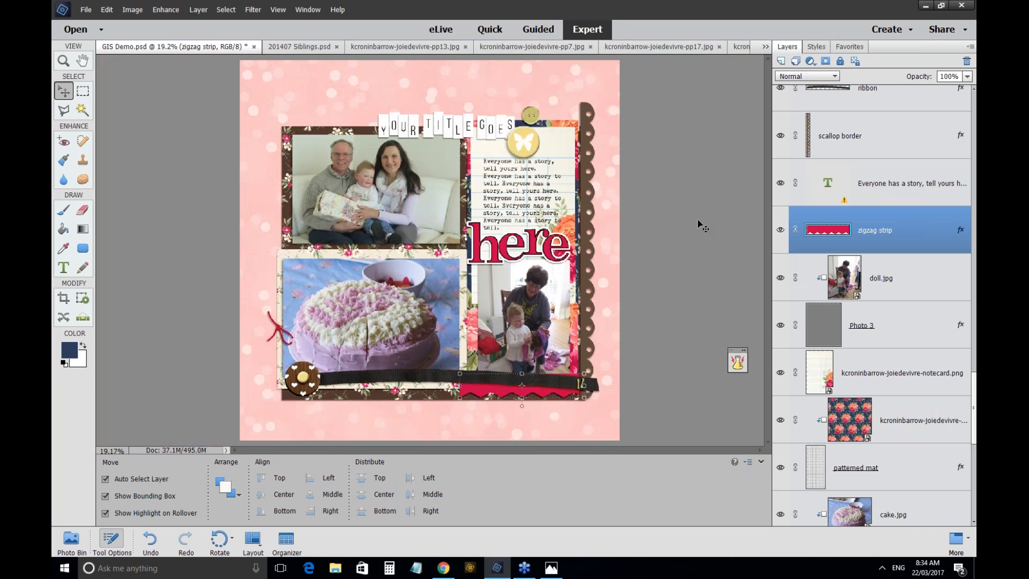
left_click(667, 184)
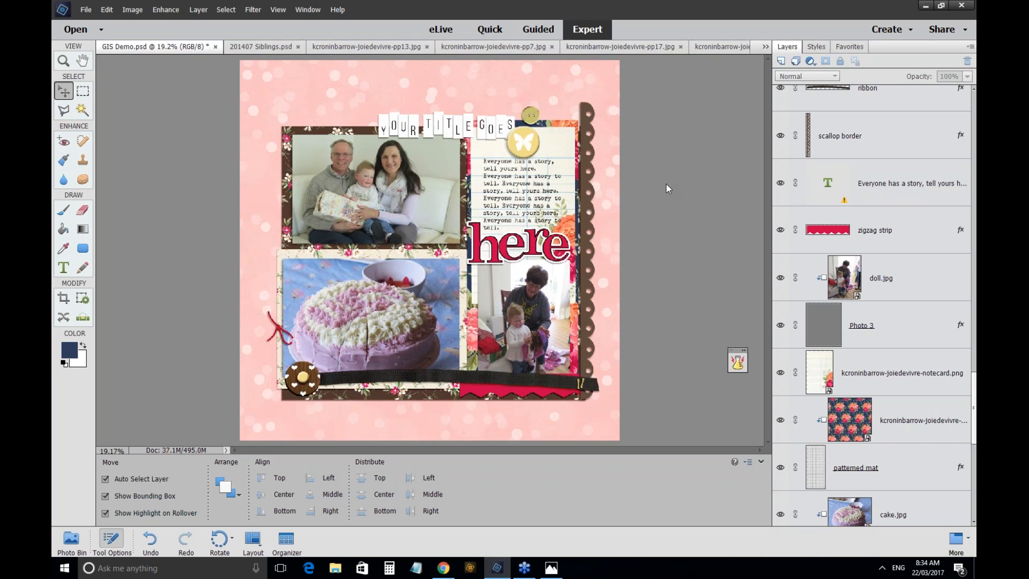
Make the hidden tag and date layers visible again.
left_click(72, 541)
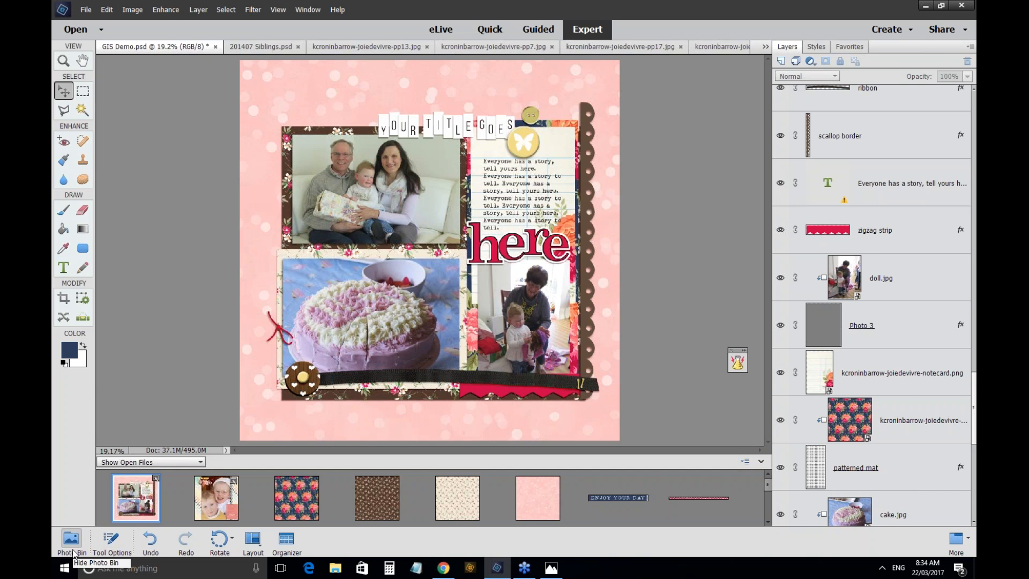
scroll(871, 300, "down", 1)
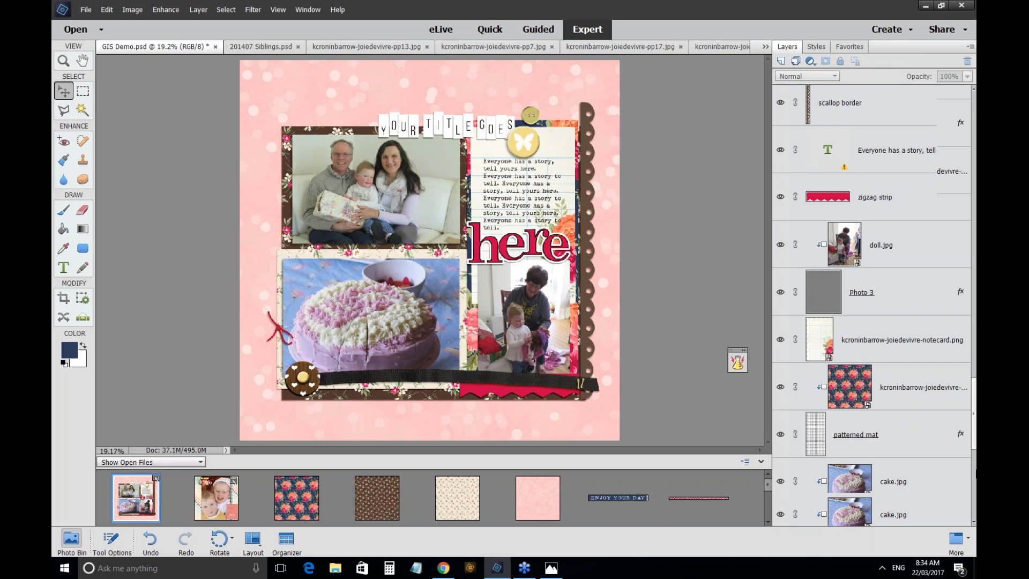
scroll(871, 300, "up", 5)
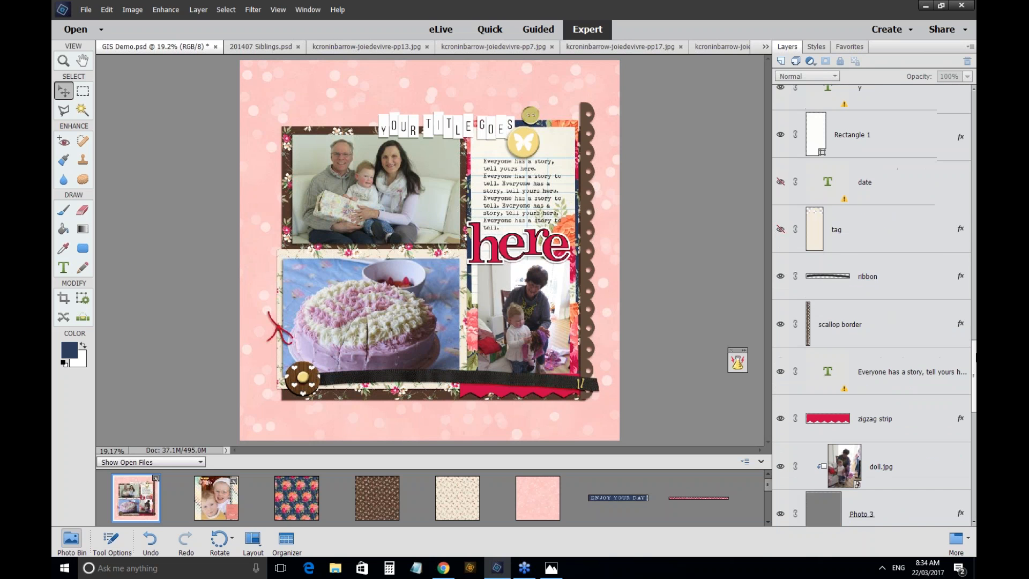
left_click_drag(975, 354, 975, 342)
left_click(779, 287)
left_click(779, 240)
Add kcroninbarrow-joiedevivre-button2.png in the brown heart flair's place at the ribbon's end, and delete the flair layer.
left_click(313, 391)
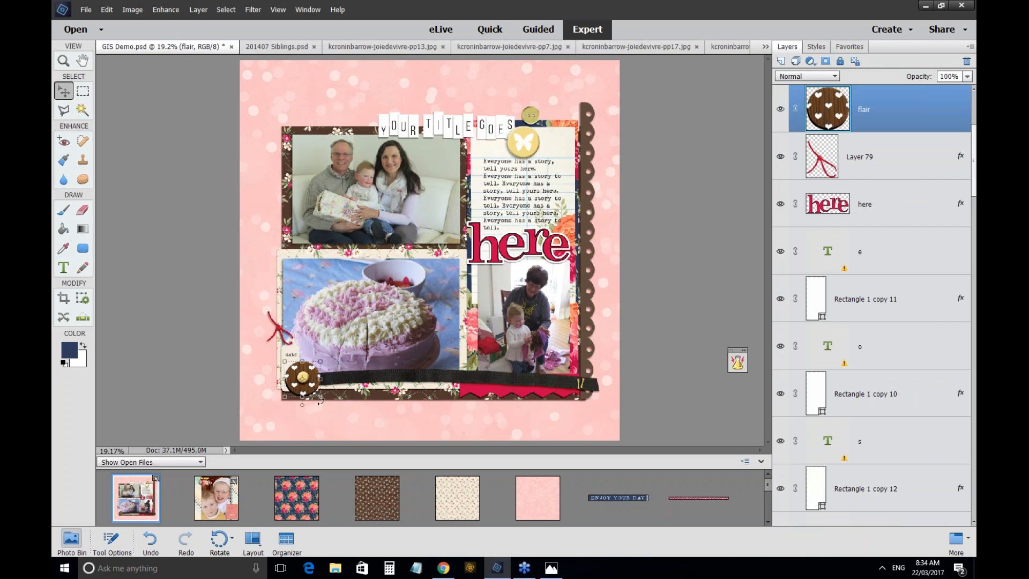
mouse_move(768, 482)
left_mouse_down()
mouse_move(774, 506)
mouse_move(778, 496)
left_mouse_up()
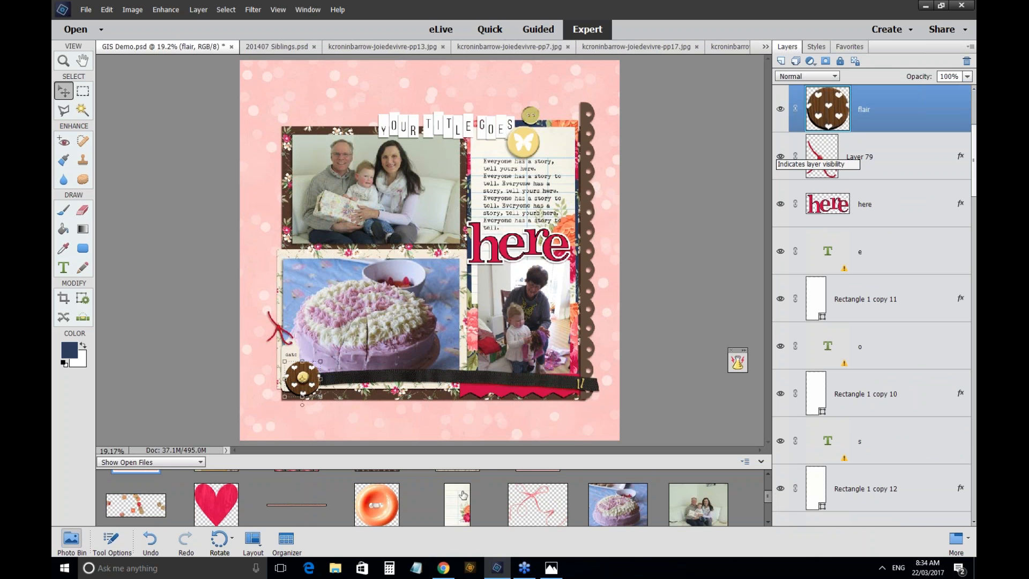
left_click_drag(384, 517, 376, 486)
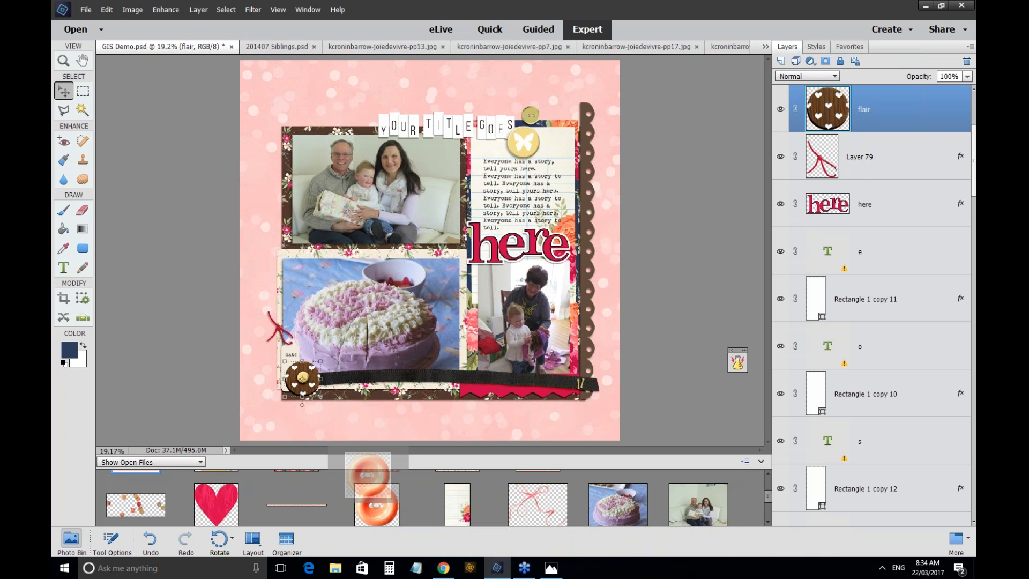
left_click_drag(360, 453, 310, 395)
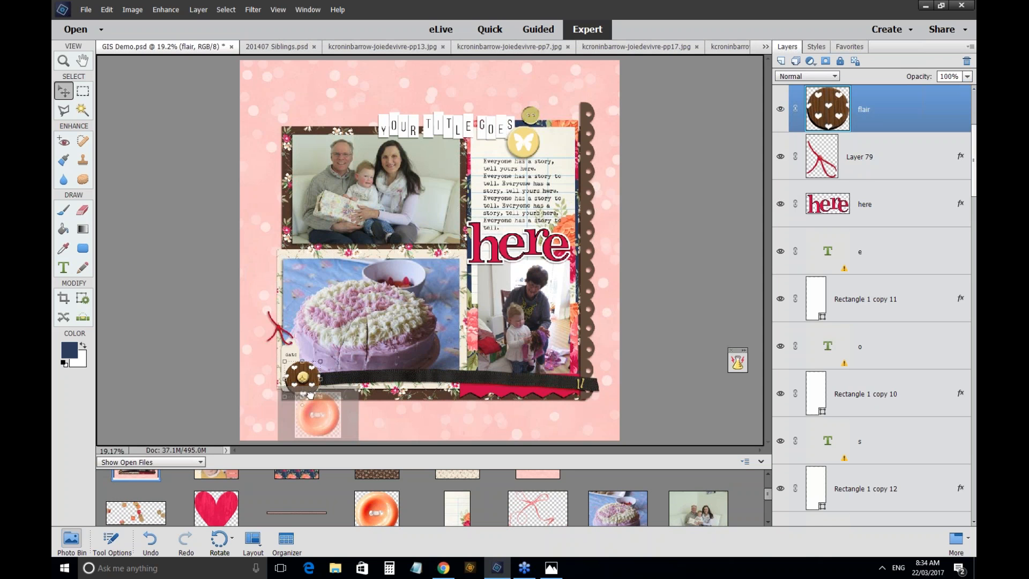
left_click_drag(310, 395, 310, 395)
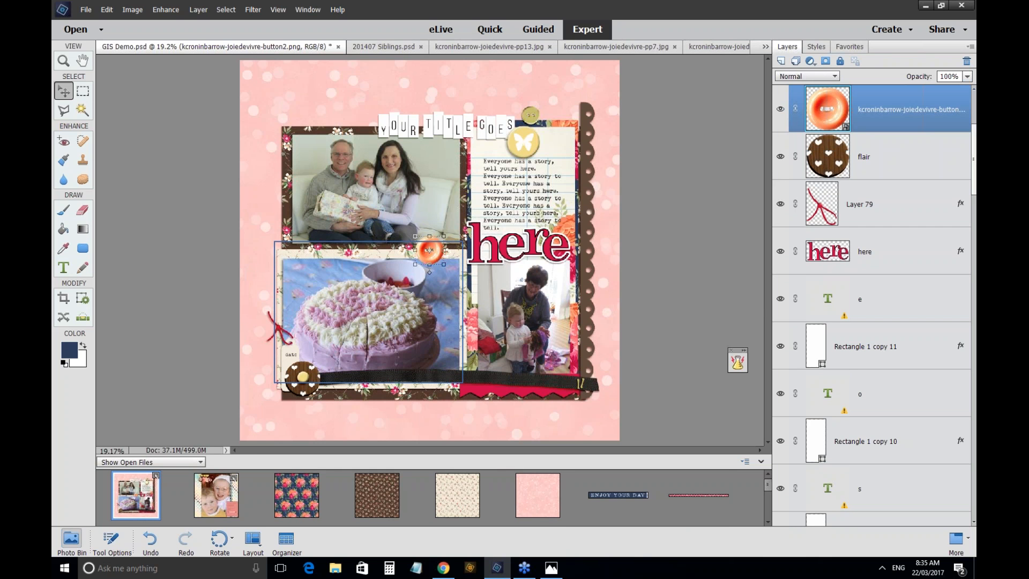
scroll(429, 251, "up", 2)
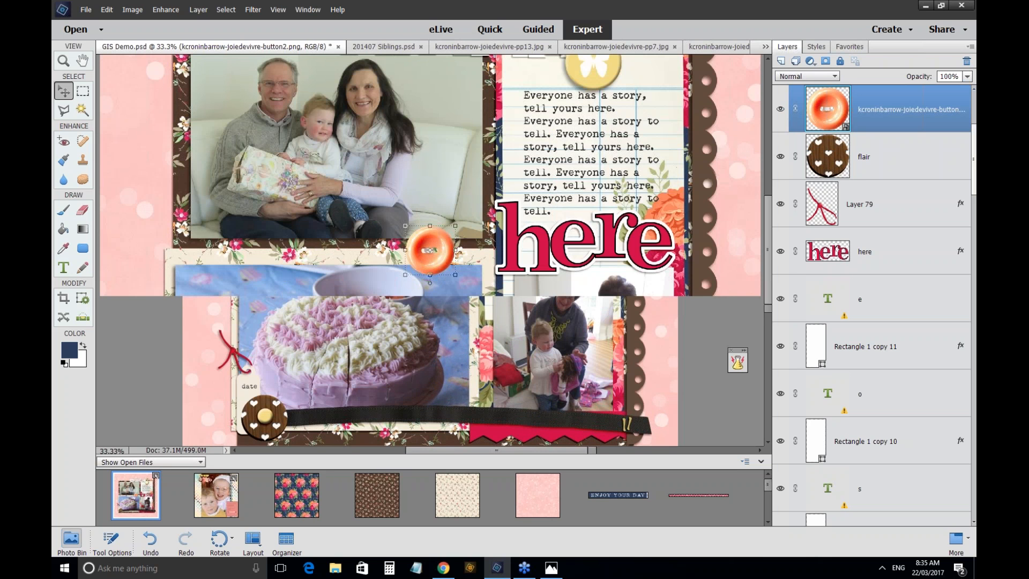
left_click_drag(430, 250, 212, 377)
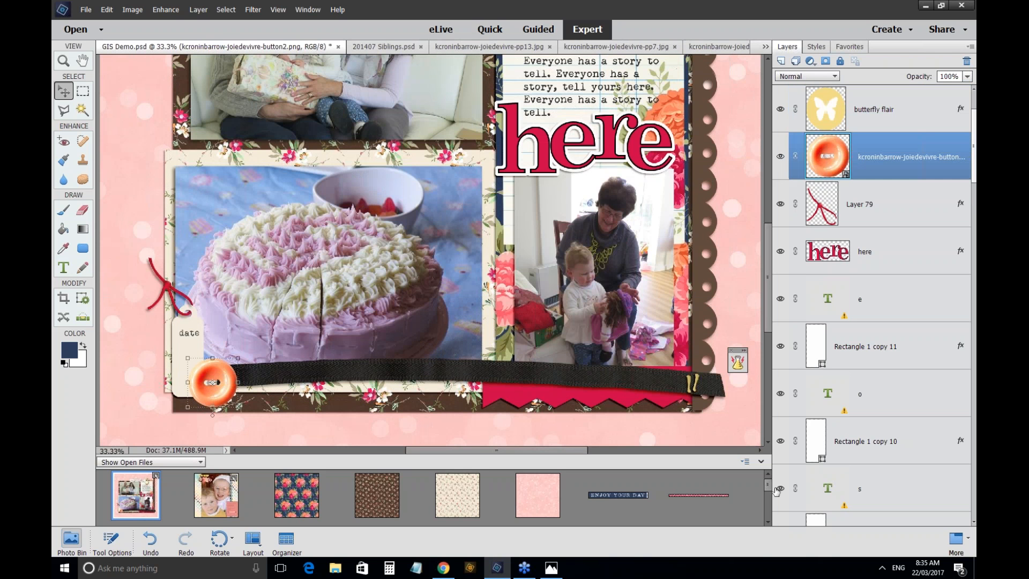
Add kcroninbarrow-joiedevivre-bow2.png from the open files to the page, over the tag beside the cake photo.
scroll(768, 504, "down", 1)
scroll(768, 504, "down", 1)
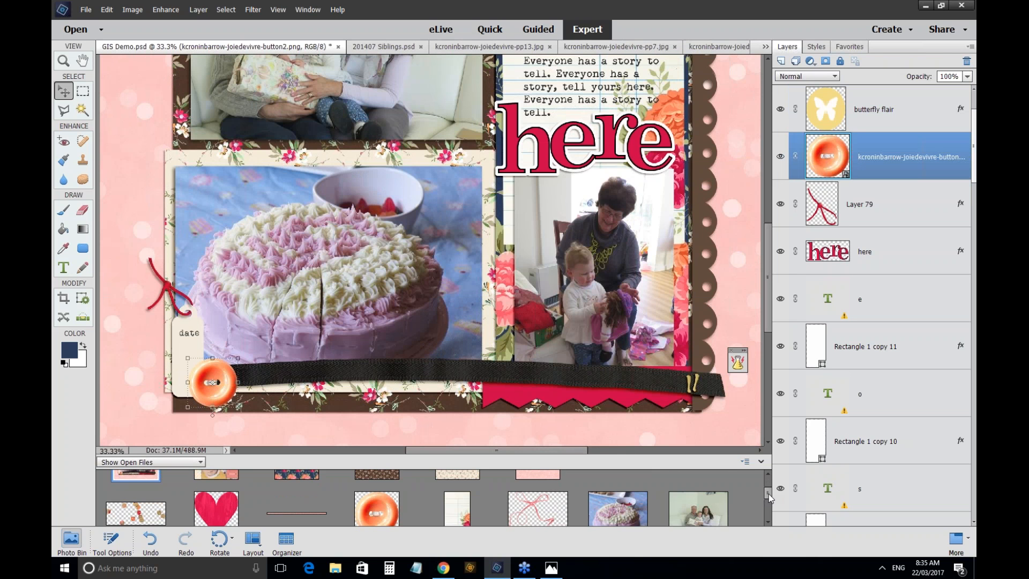
left_click_drag(537, 508, 205, 332)
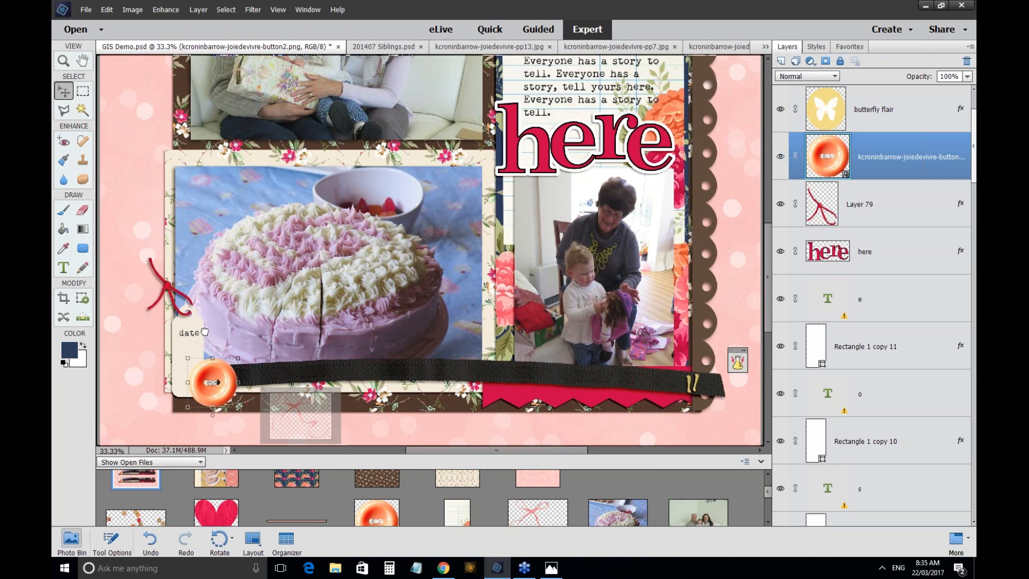
left_click_drag(205, 332, 277, 288)
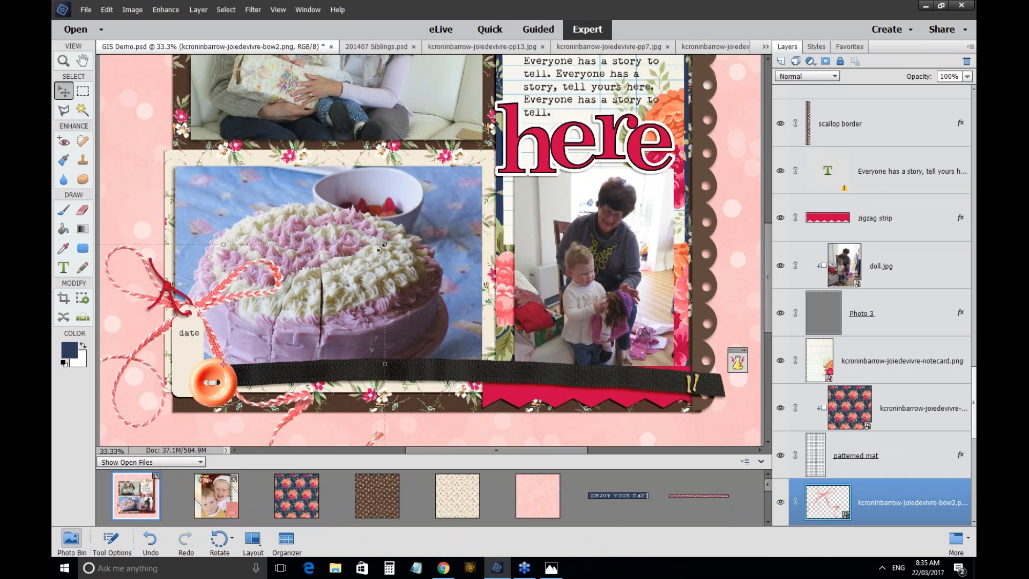
Scale the bow to 46.99% over the top of the date tag, and bring its layer to the top of the stack.
left_click_drag(382, 247, 211, 373)
left_click_drag(123, 406, 189, 318)
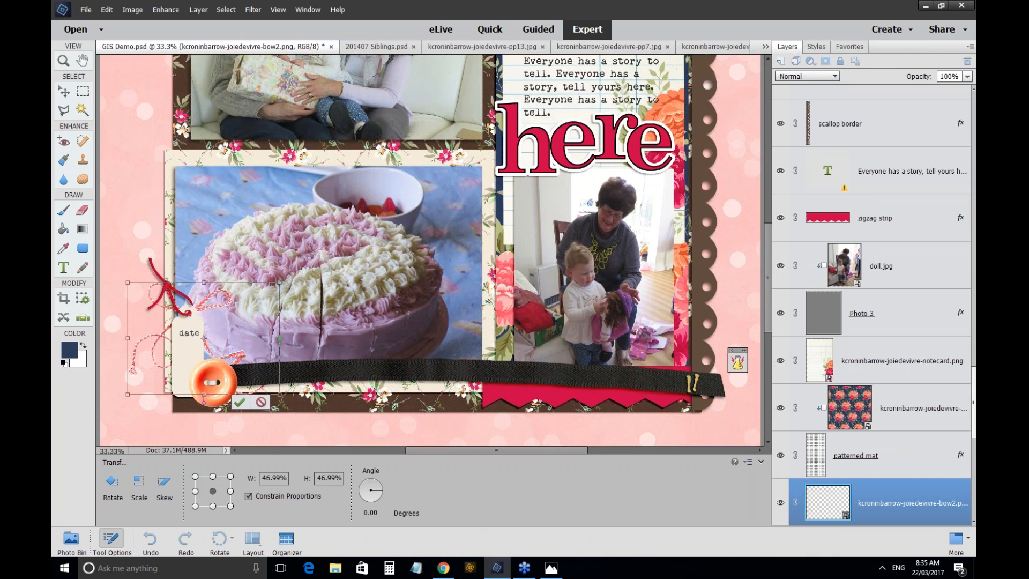
key("Return")
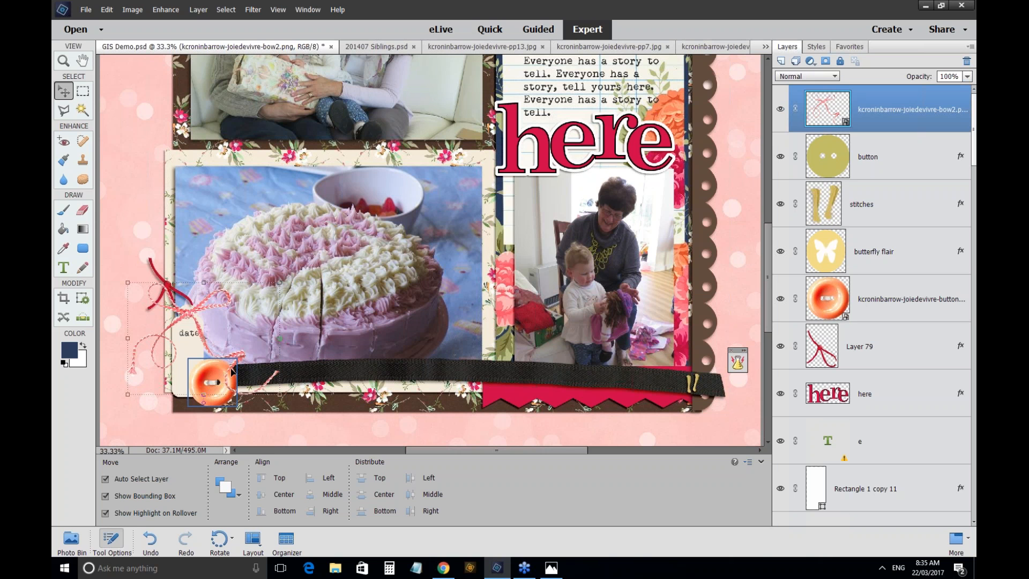
Add kcroninbarrow-joiedevivre-ricrac.png directly above the ribbon layer, running along the black ribbon.
left_click(71, 539)
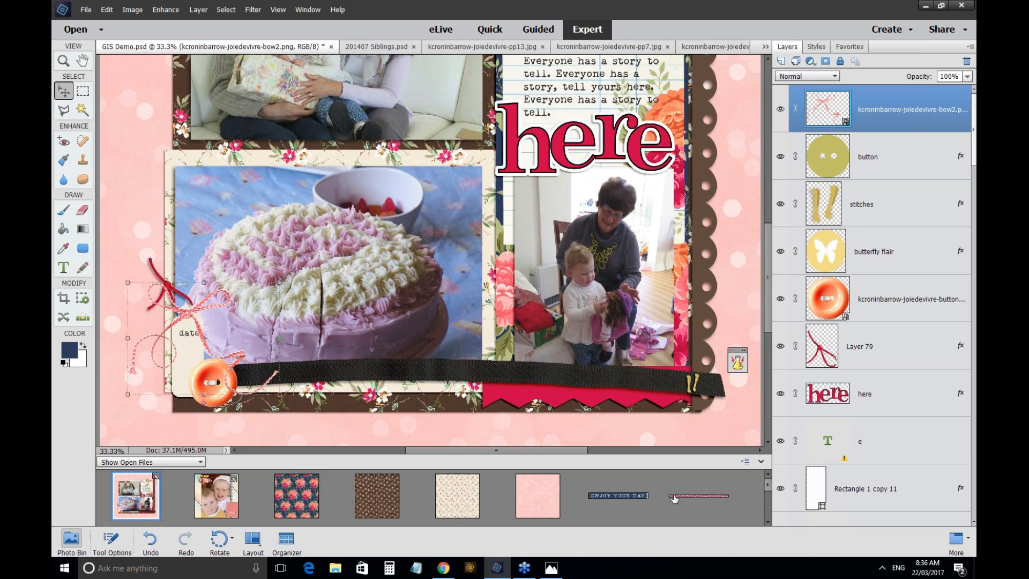
left_click_drag(674, 499, 534, 382)
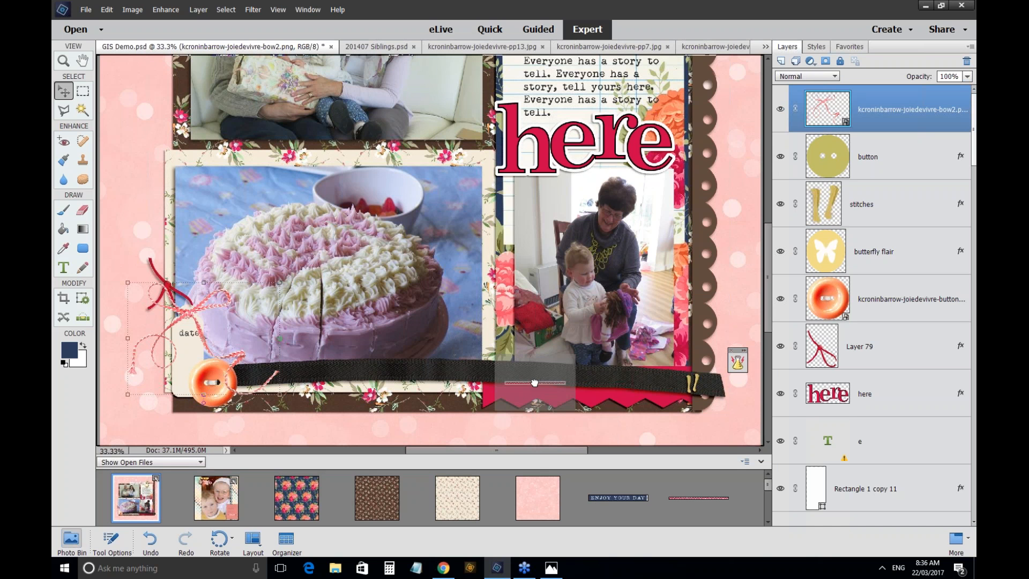
left_click_drag(535, 382, 436, 389)
Add kcroninbarrow-joiedevivre-enjoyyourday.png directly beneath the zigzag strip layer, aligned with the strip on the page.
left_click_drag(618, 498, 521, 359)
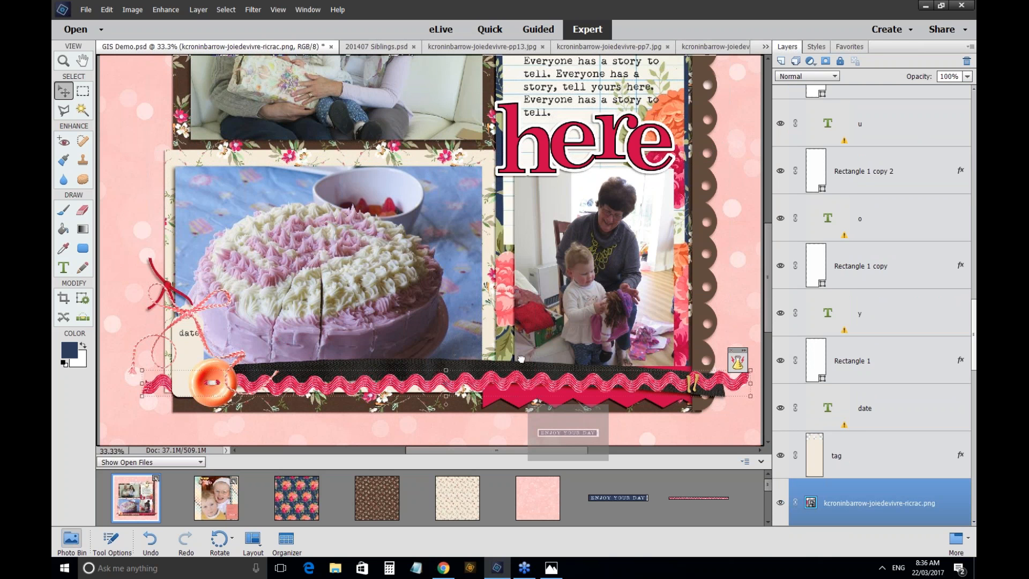
left_click_drag(521, 359, 592, 398)
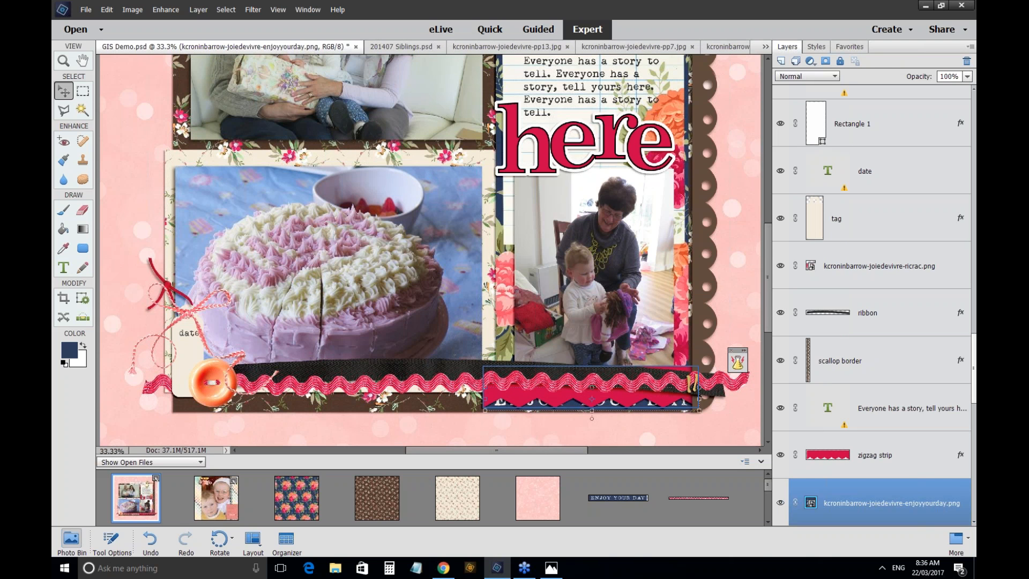
Hide the zigzag strip, and bring the kcroninbarrow-joiedevivre-enjoyyourday.png layer to the top of the stack.
left_click(591, 388)
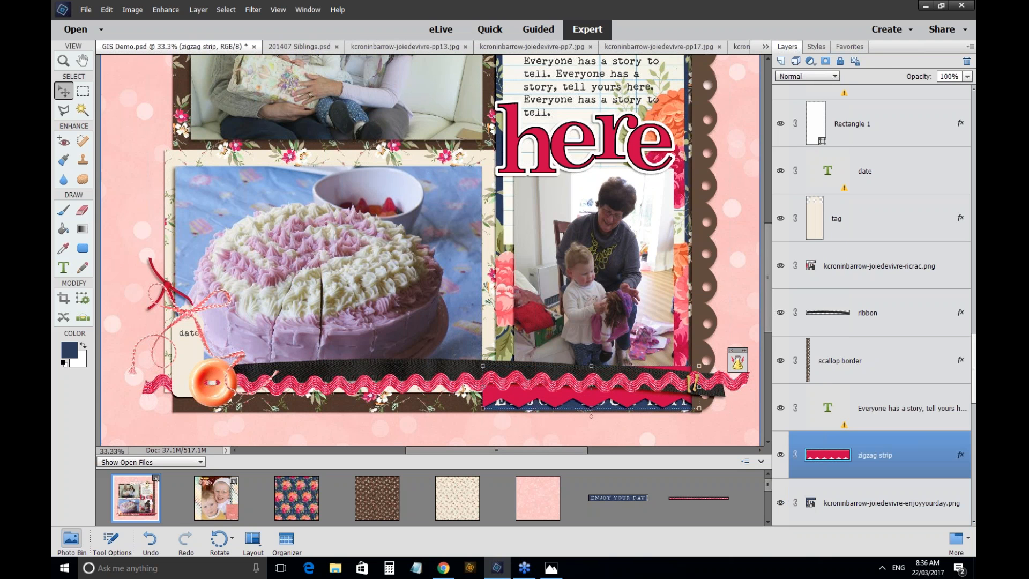
left_click(780, 455)
left_click_drag(633, 409, 634, 408)
left_click_drag(809, 502, 819, 99)
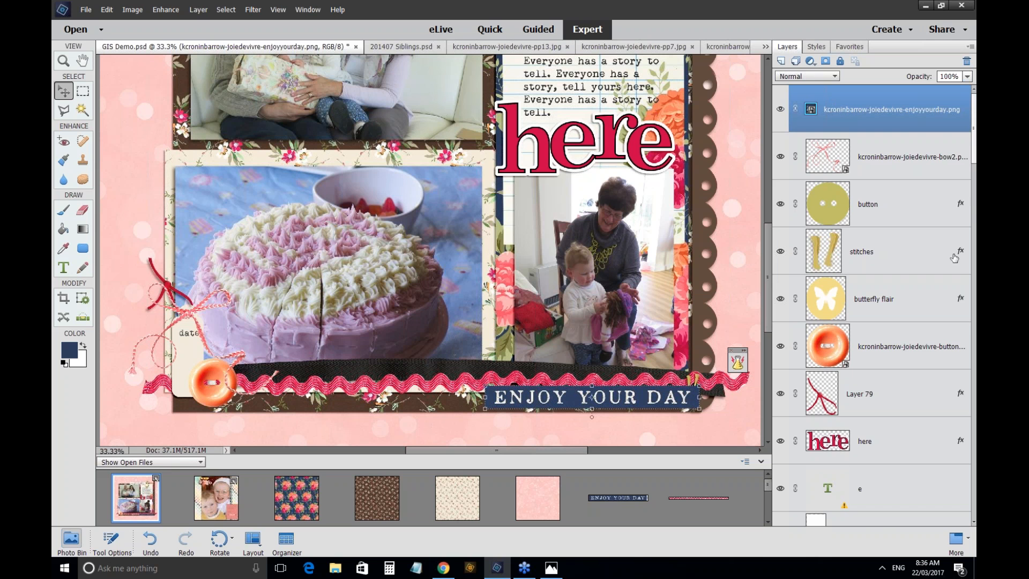
Hide the black ribbon, the stitches, and the title's first o together with its Rectangle 1 copy 2 tile.
left_click(975, 281)
left_click(974, 500)
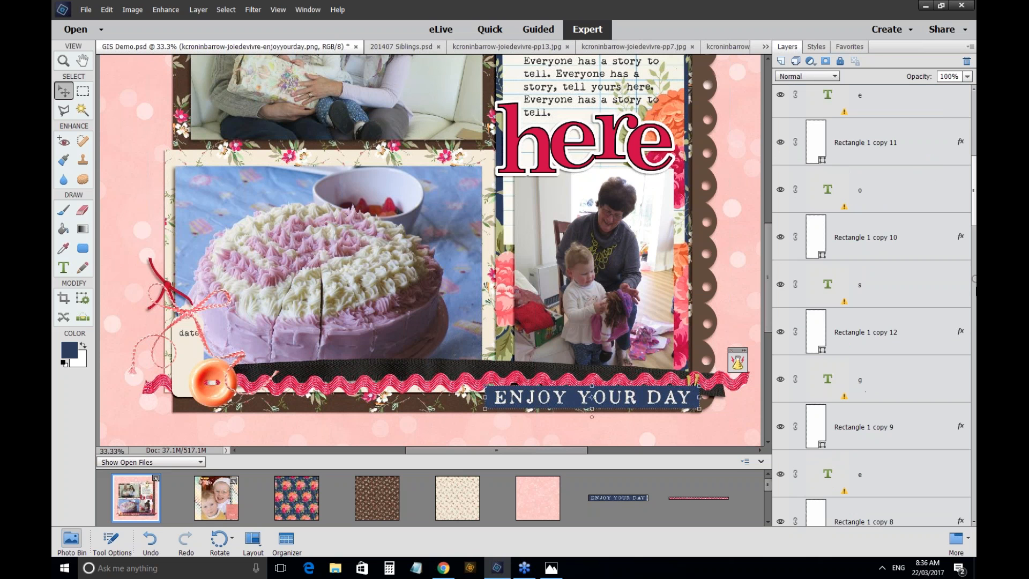
left_click(973, 501)
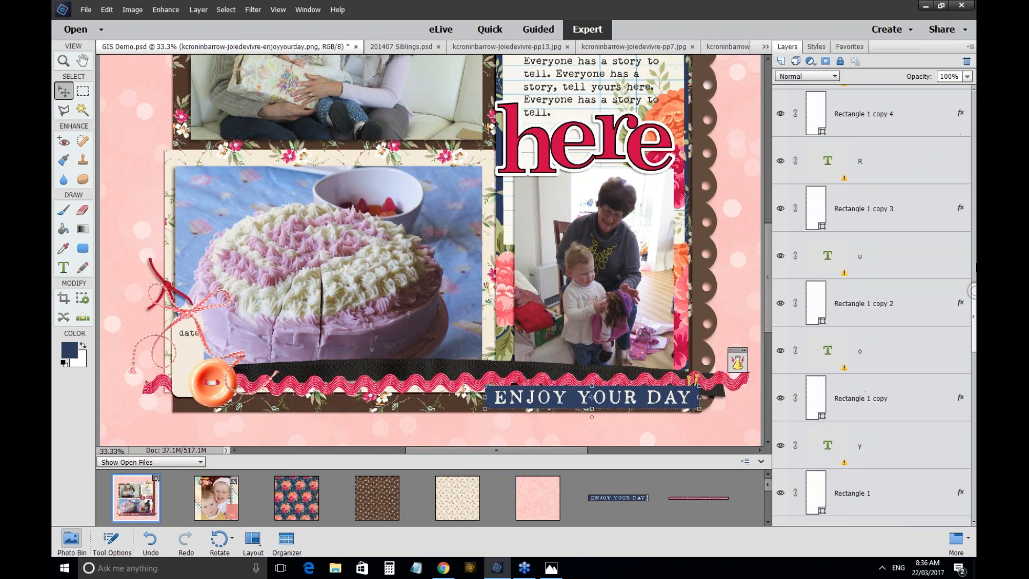
left_click(972, 499)
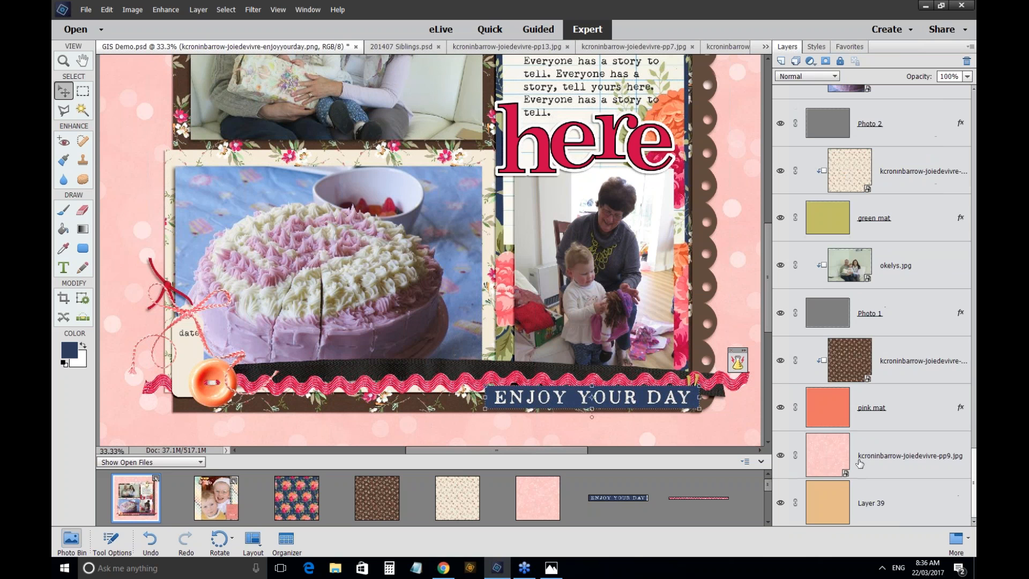
left_click(832, 482)
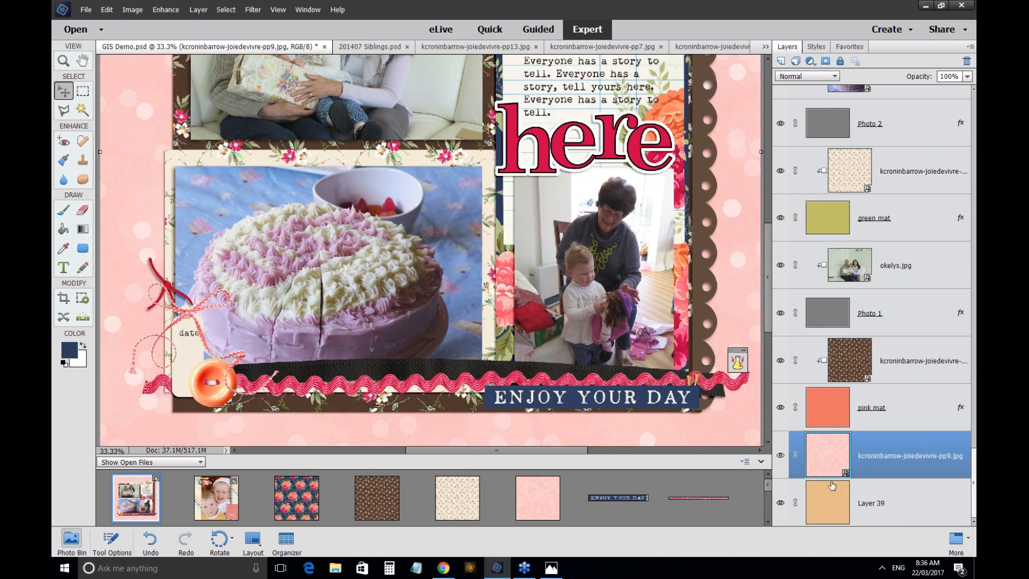
left_click(390, 377)
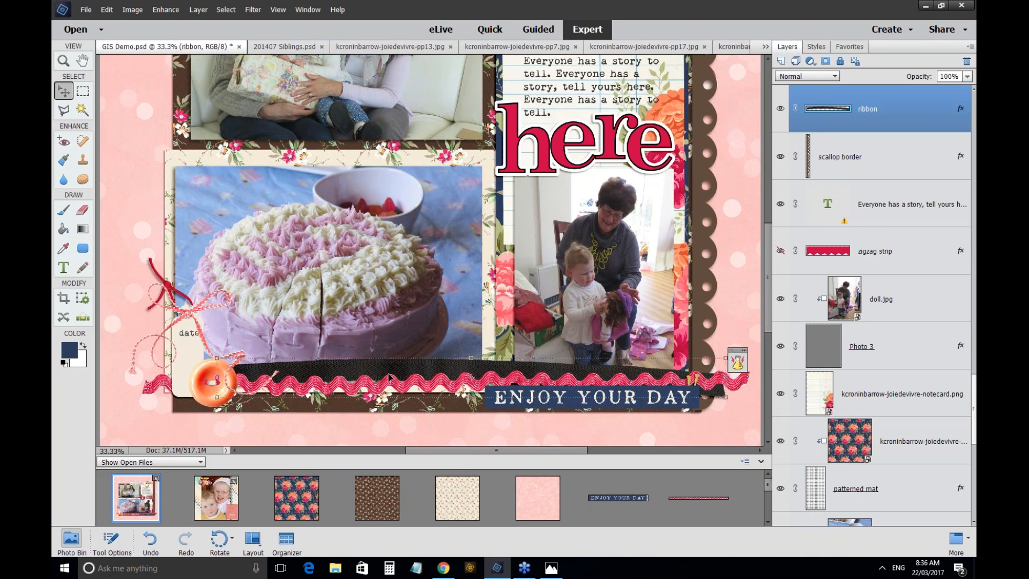
left_click(781, 109)
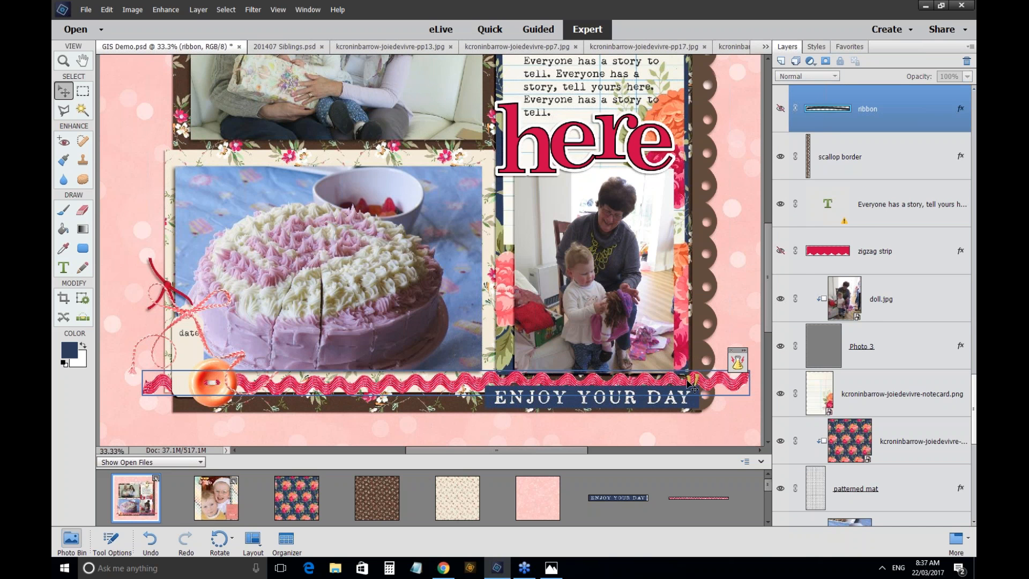
left_click(691, 382)
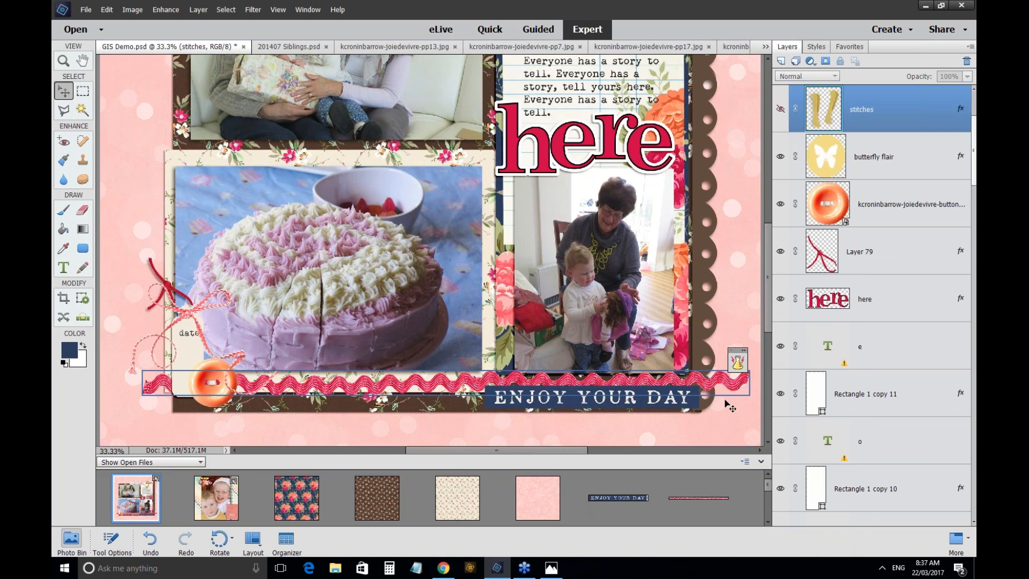
left_click(177, 382)
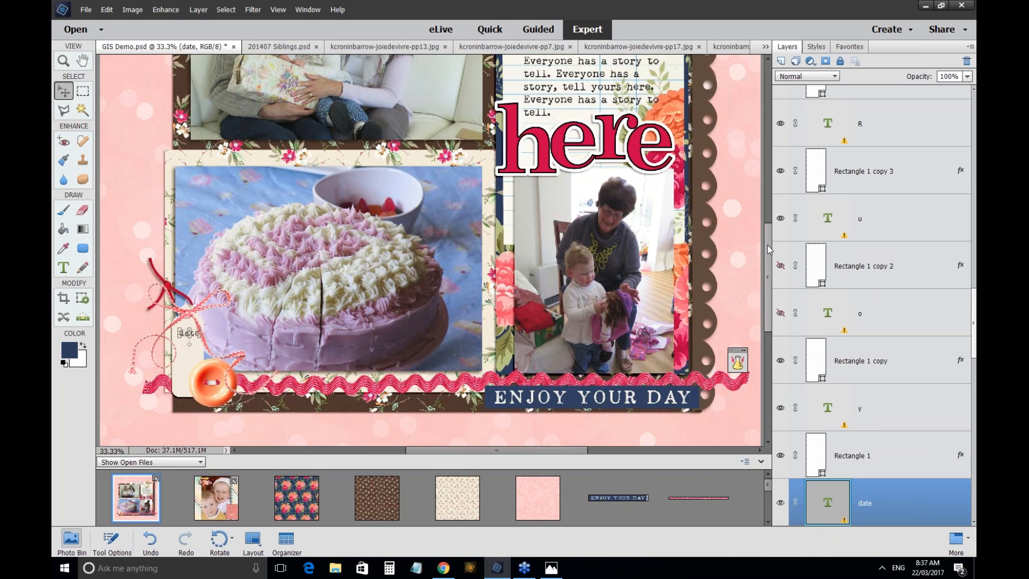
Add kcroninbarrow-joiedevivre-heart.png as the top layer, over the right end of the ENJOY YOUR DAY strip.
scroll(767, 245, "up", 5)
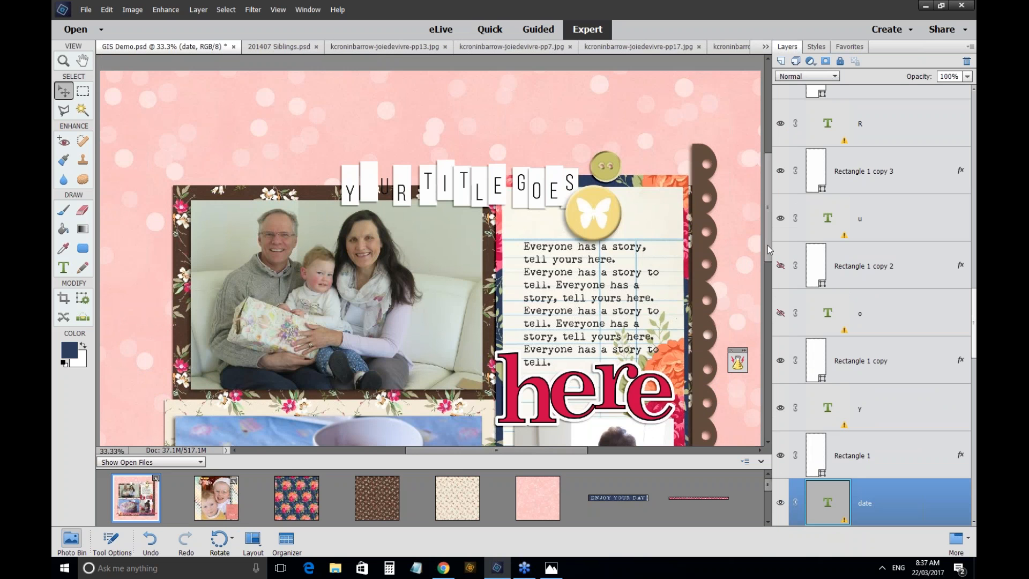
scroll(767, 245, "down", 5)
scroll(771, 506, "down", 2)
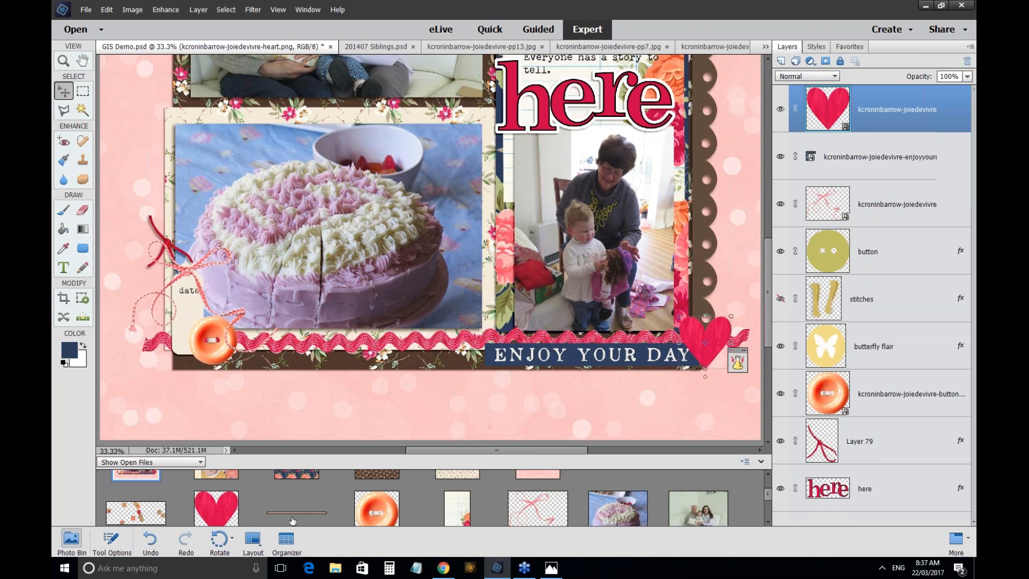
Add kcroninbarrow-joiedevivre-ribbon2.png along the photo block's lower edge, with its layer directly beneath the ric-rac.
double_click(292, 520)
mouse_move(768, 494)
left_mouse_down()
mouse_move(768, 482)
mouse_move(773, 522)
mouse_move(774, 498)
left_mouse_up()
double_click(135, 499)
left_click_drag(296, 502, 322, 461)
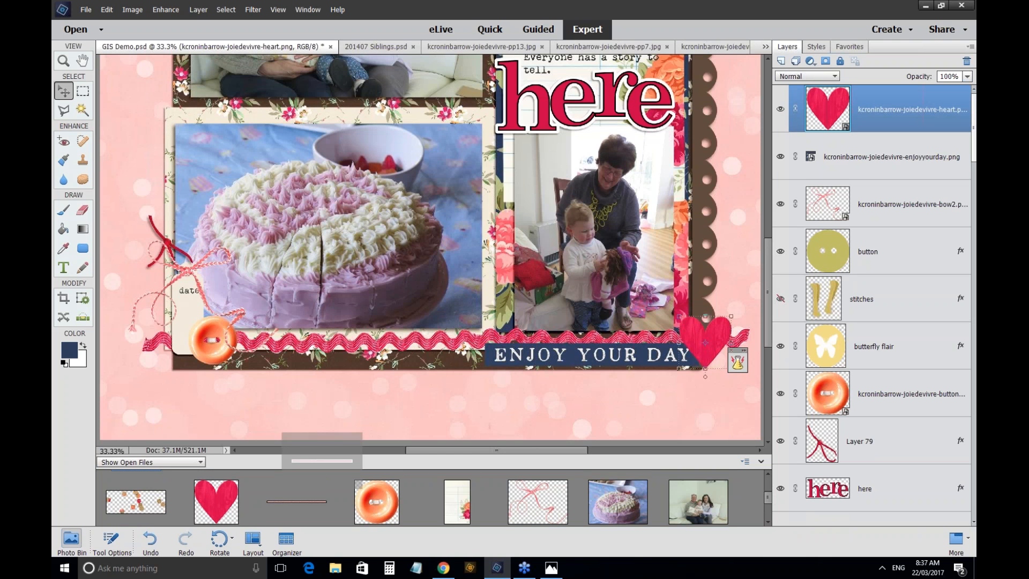
left_click_drag(322, 461, 395, 343)
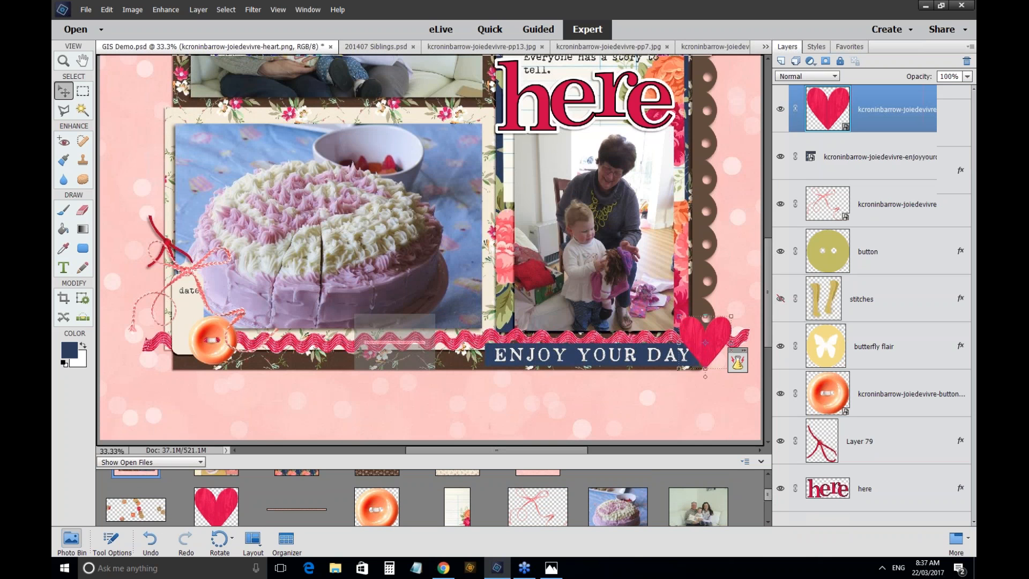
left_click_drag(395, 343, 443, 352)
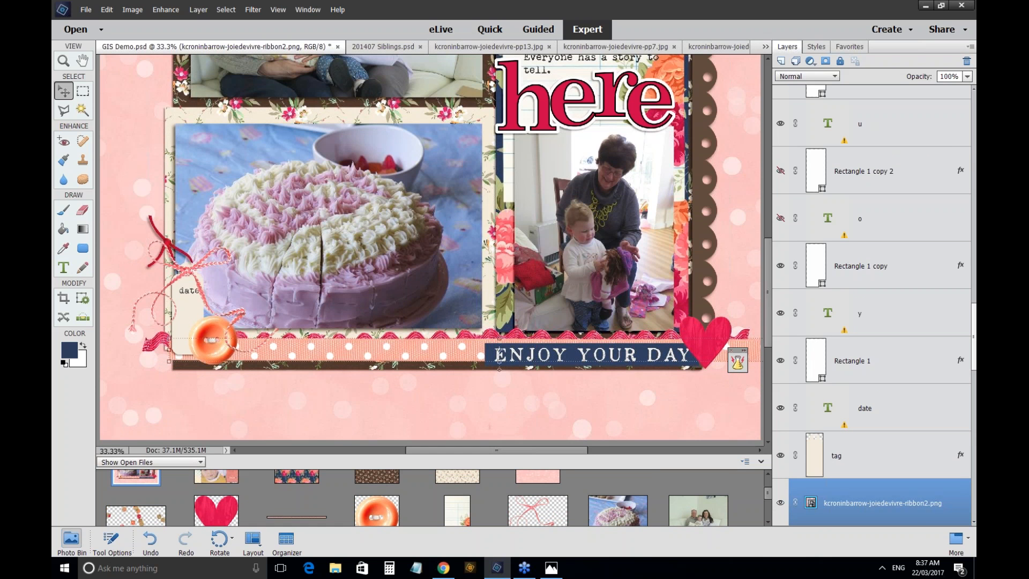
key("ctrl+bracketleft")
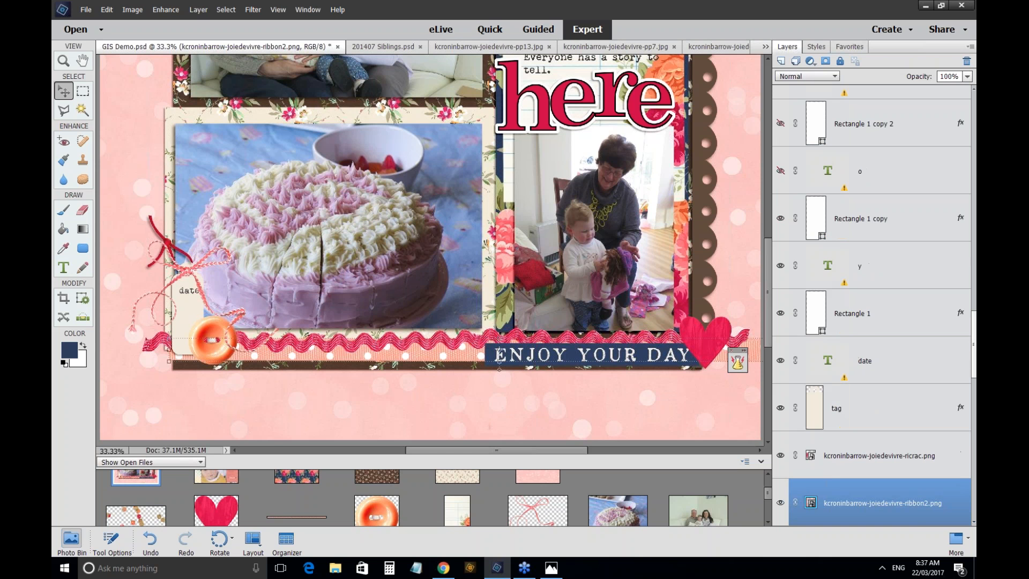
Raise the dotted ribbon to the lower edge of the photos, and shift the ric-rac right to align with its left end.
left_click_drag(462, 371, 466, 353)
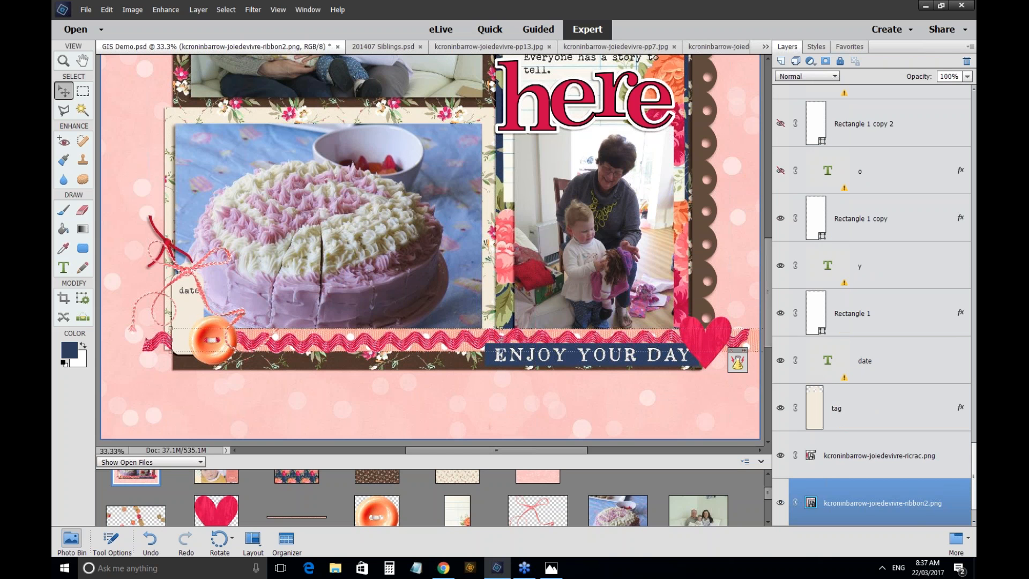
left_click_drag(457, 346, 500, 354)
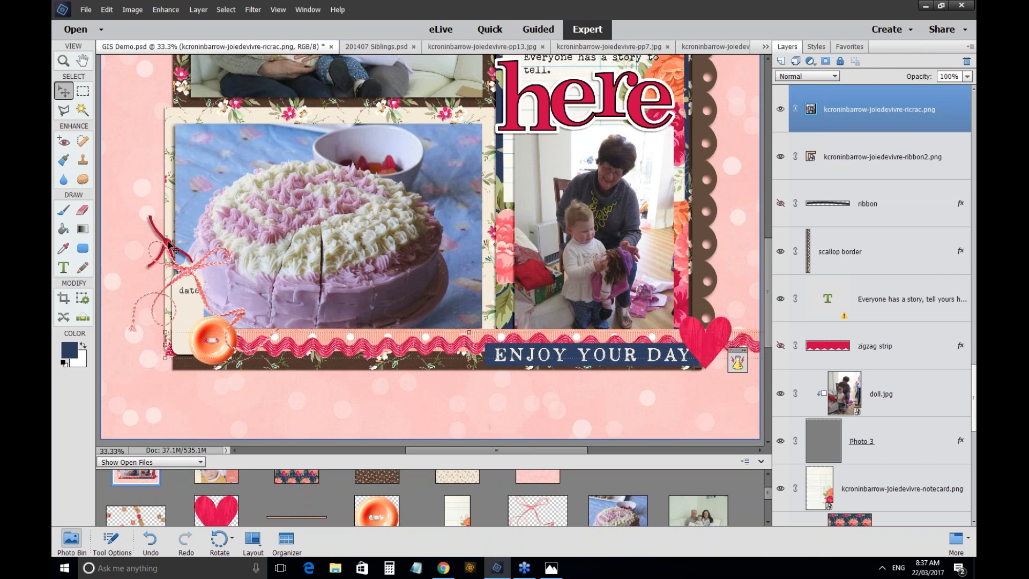
Hide the red string on Layer 79, and move the heart slightly right past the end of the ENJOY YOUR DAY strip.
left_click(170, 246)
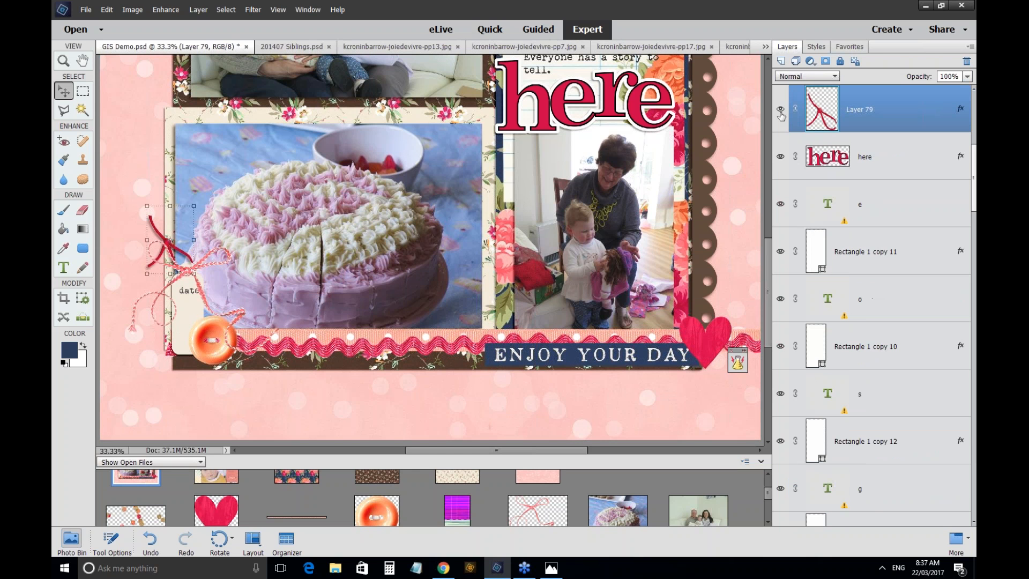
left_click(780, 110)
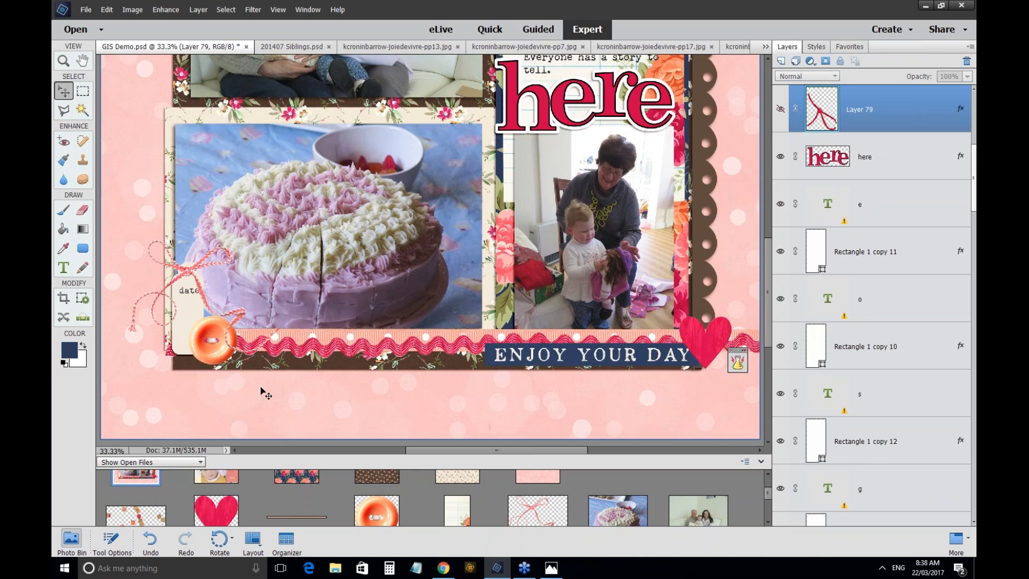
left_click_drag(710, 336, 720, 334)
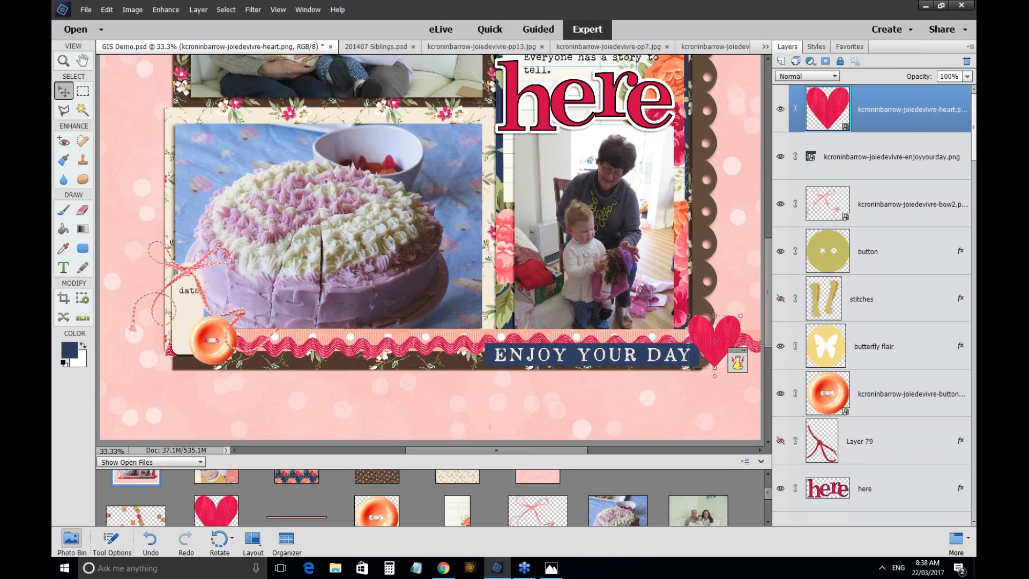
Move the white tile behind the title's Y (Rectangle 1) one letter to the right, into the hidden O's place.
key("ctrl+0")
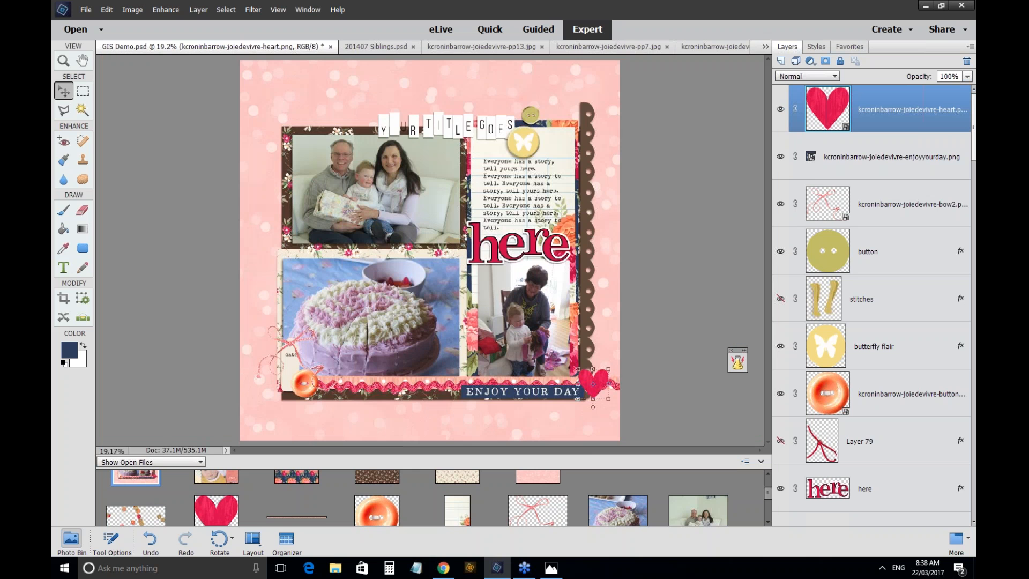
left_click(64, 61)
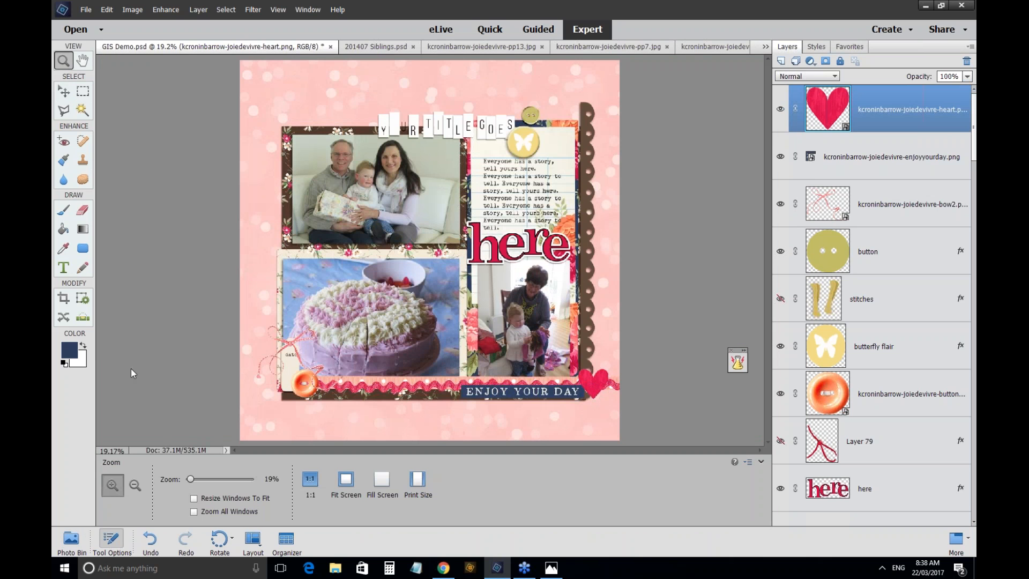
left_click(345, 485)
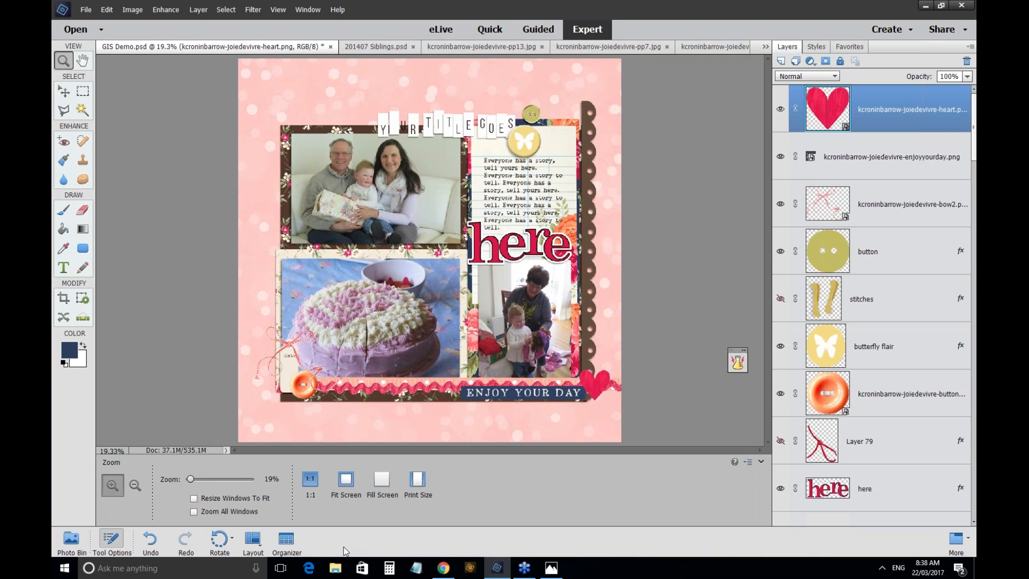
left_click(64, 92)
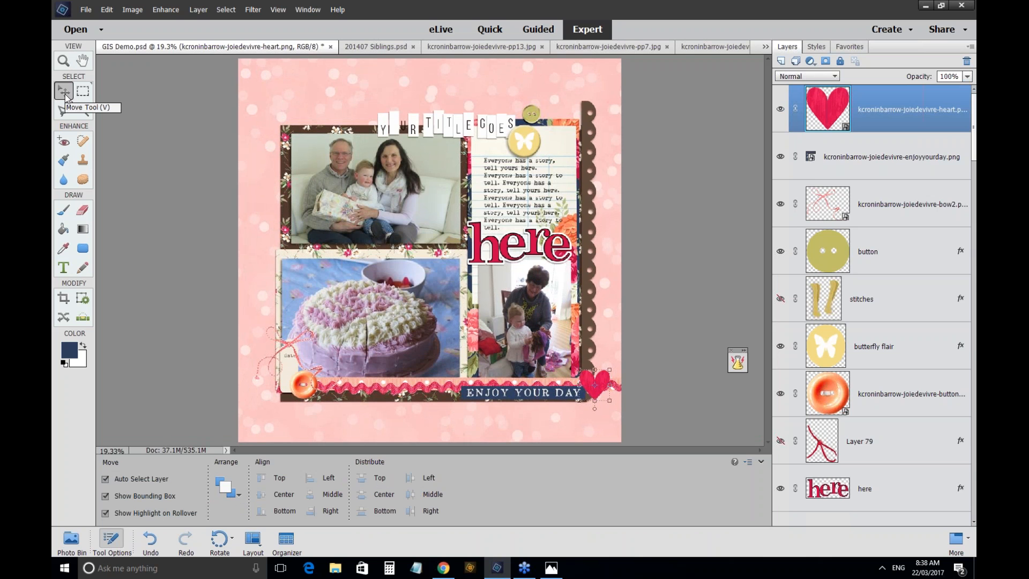
left_click(383, 121)
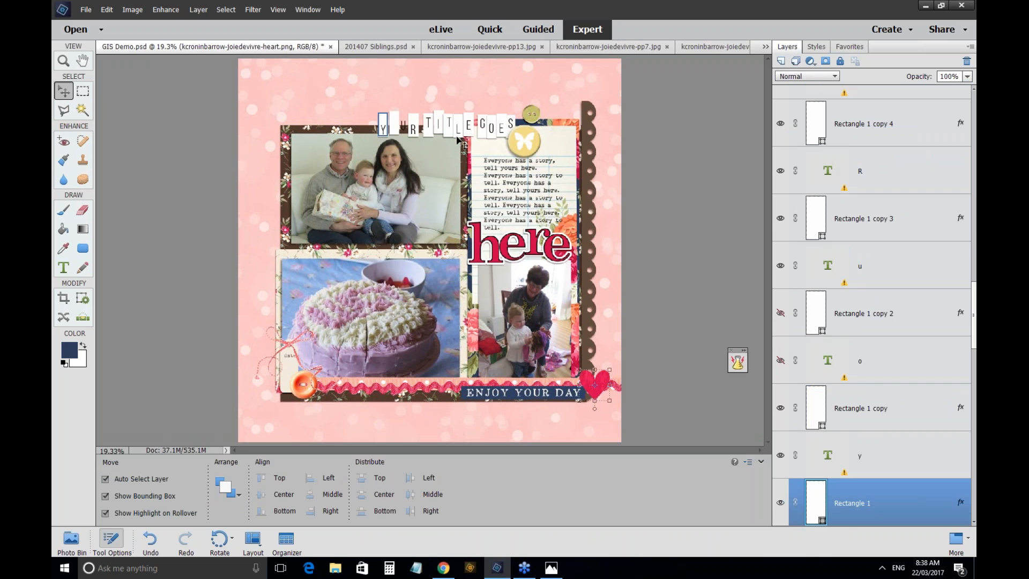
key("ctrl")
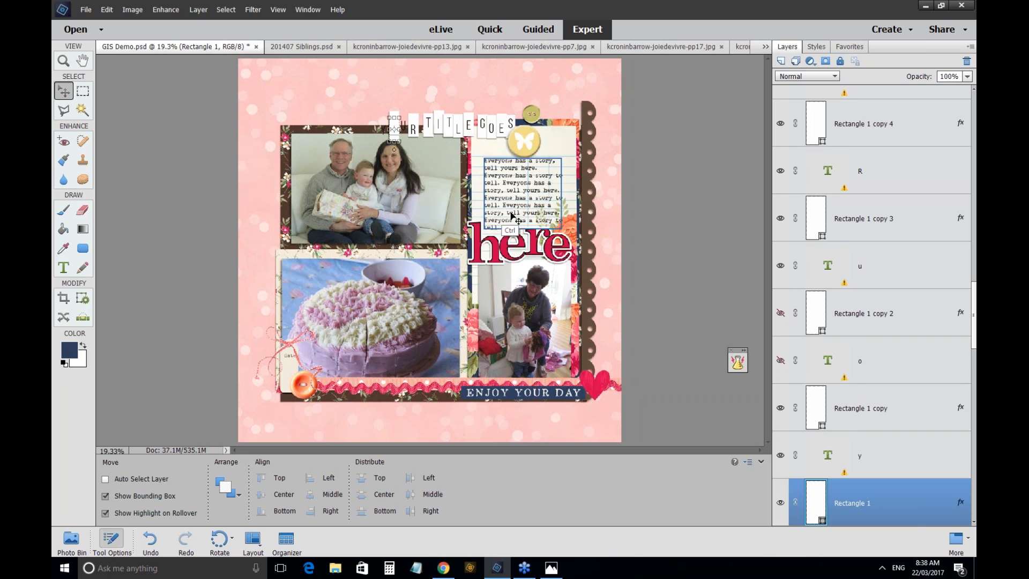
Open the journal text for editing, accept the missing-font substitution, and set its font to Traveling _Typewriter Regular.
key("ctrl+equal")
key("ctrl+equal")
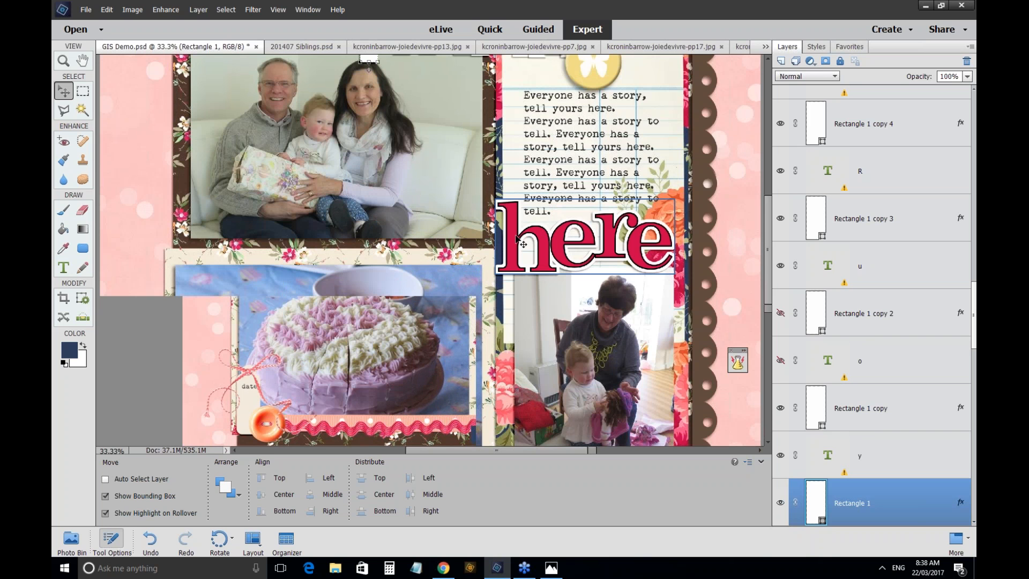
scroll(522, 244, "up", 3)
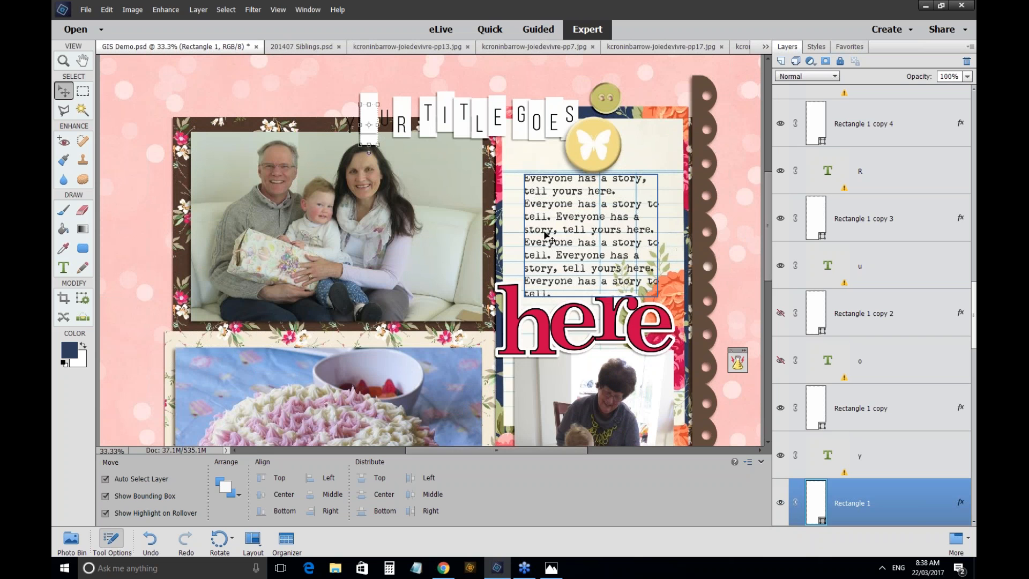
double_click(545, 234)
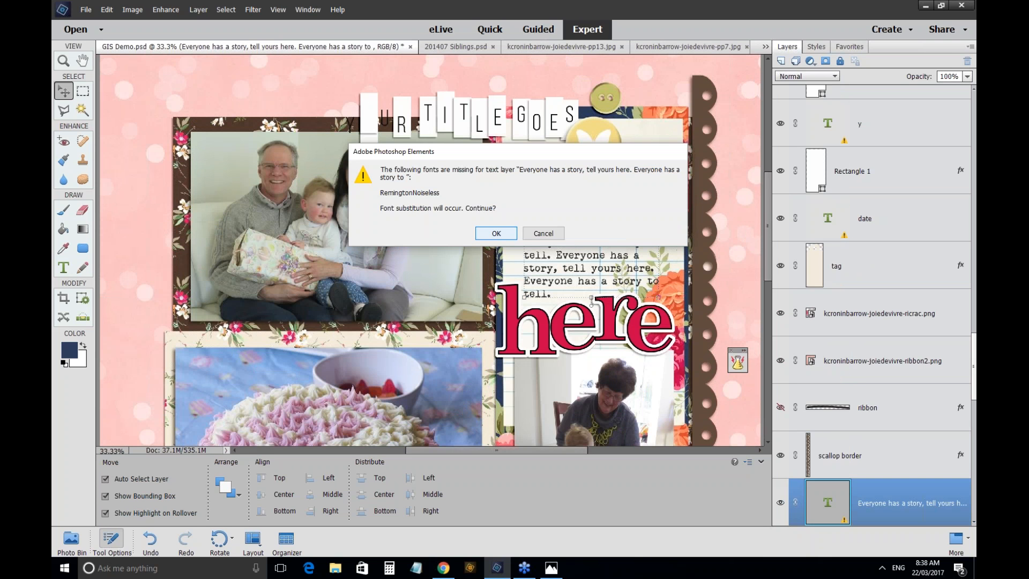
key("Return")
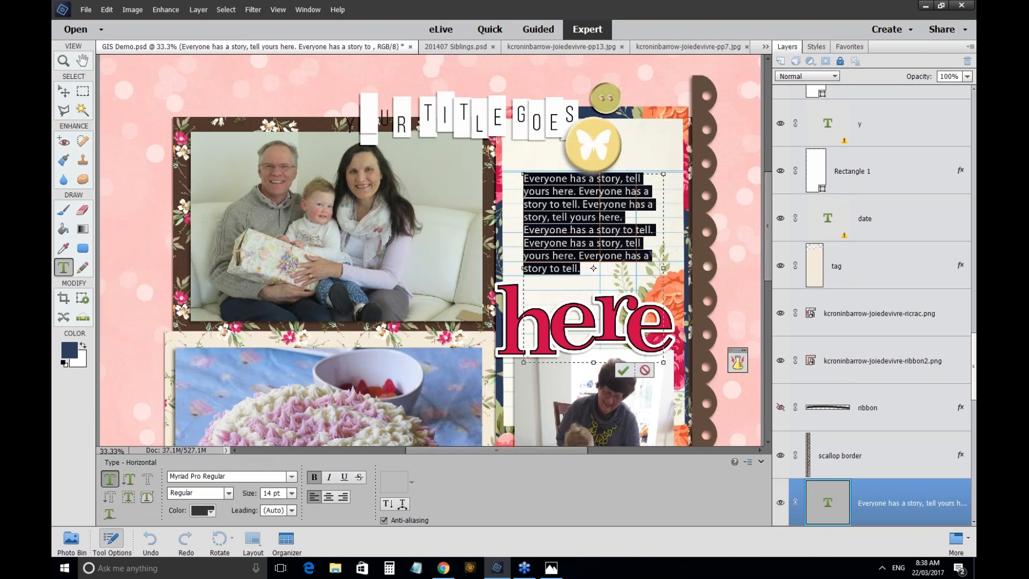
left_click_drag(227, 477, 128, 479)
type("trav")
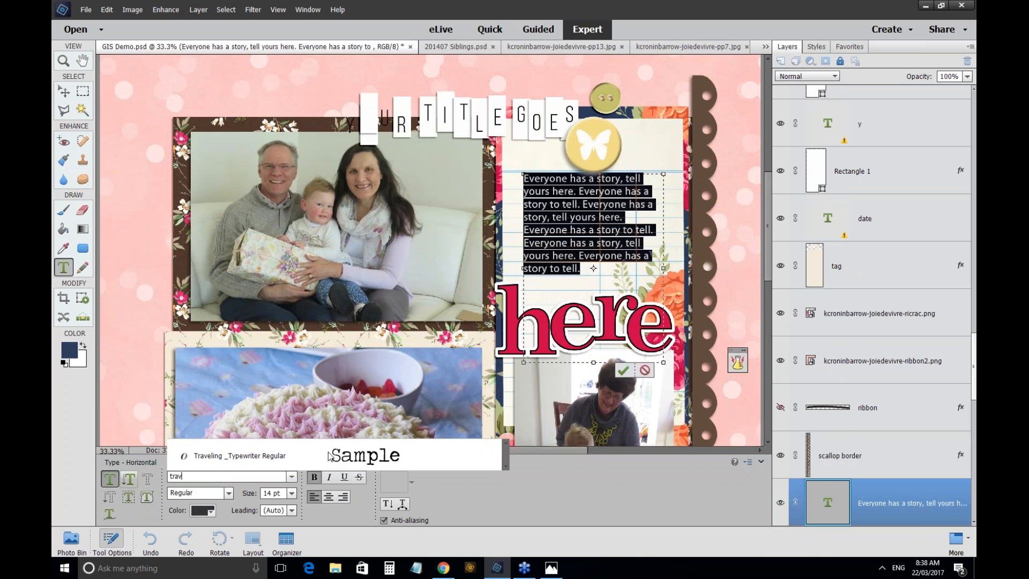
left_click(330, 456)
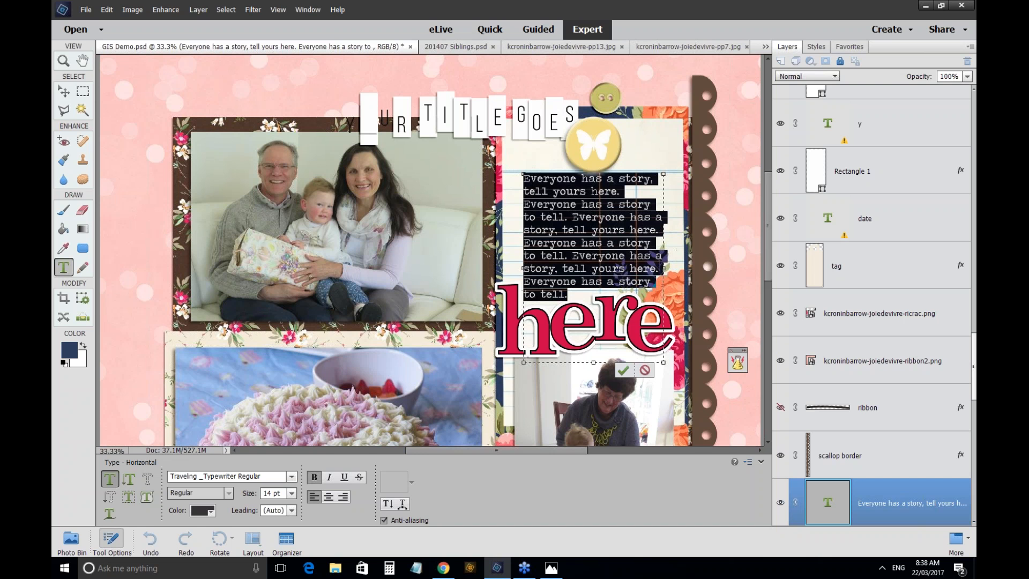
Replace the placeholder journal text with "I like to use 14 points.".
key("BackSpace")
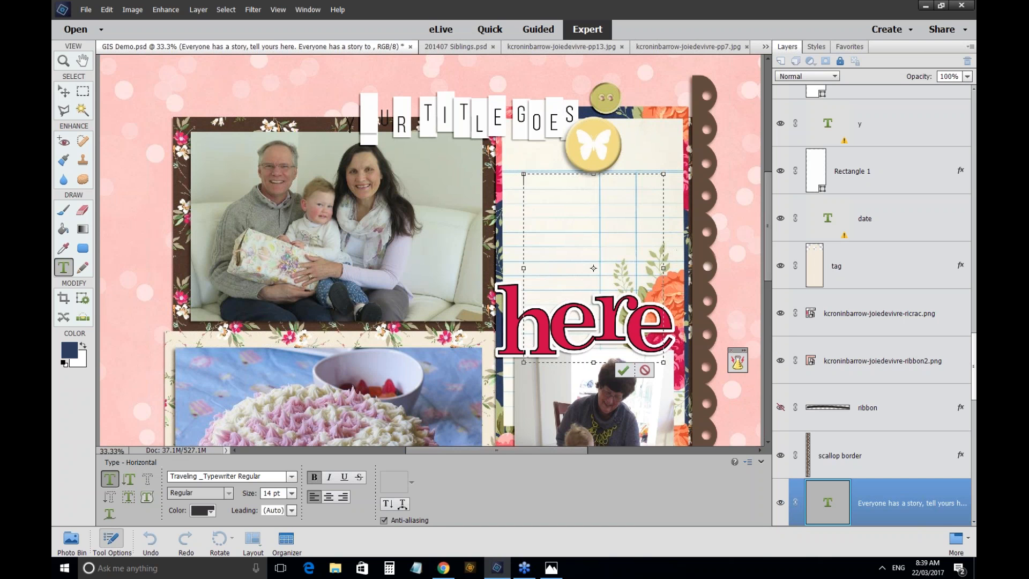
type("I like to use size ")
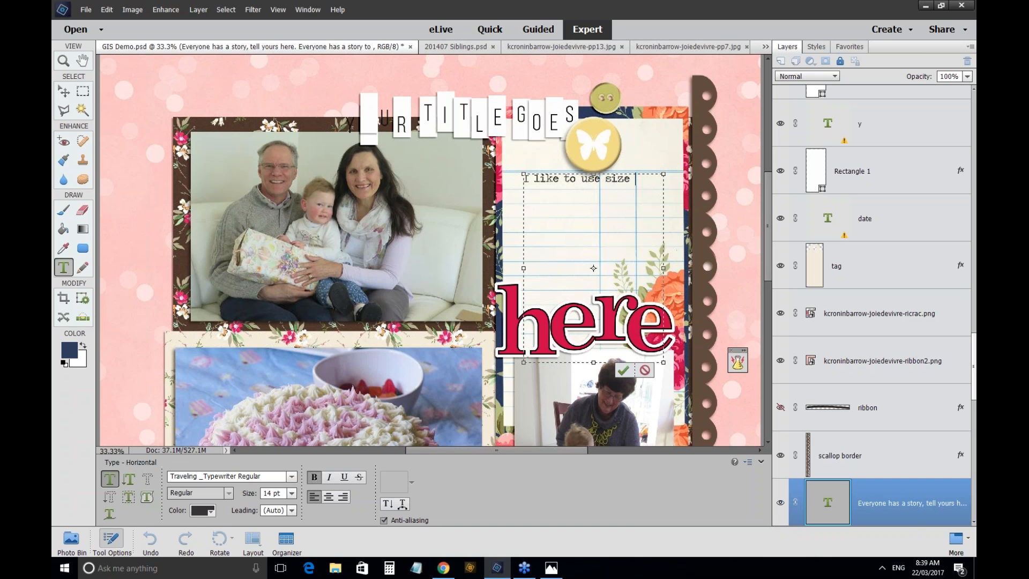
type("14 po")
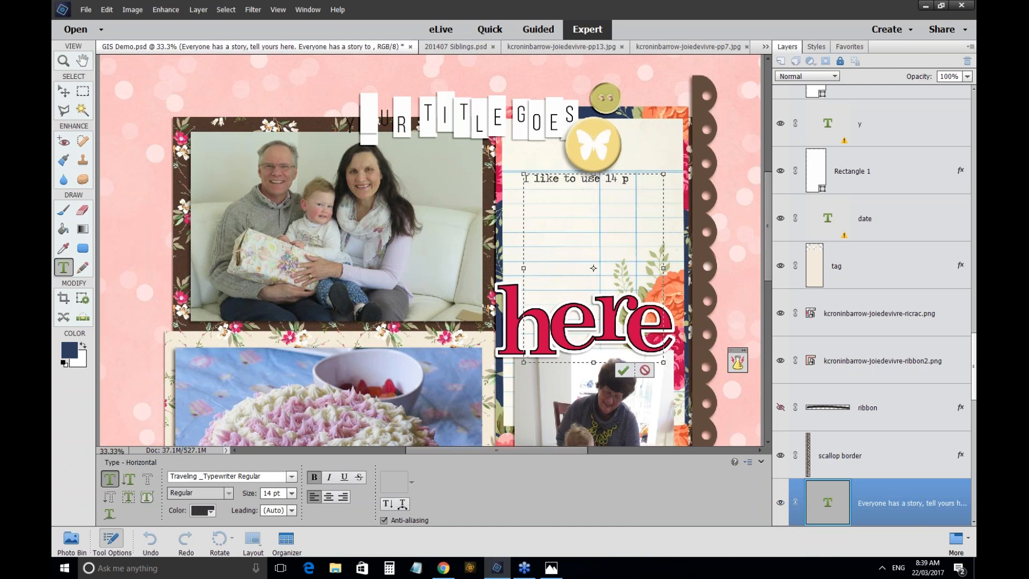
type("oints.")
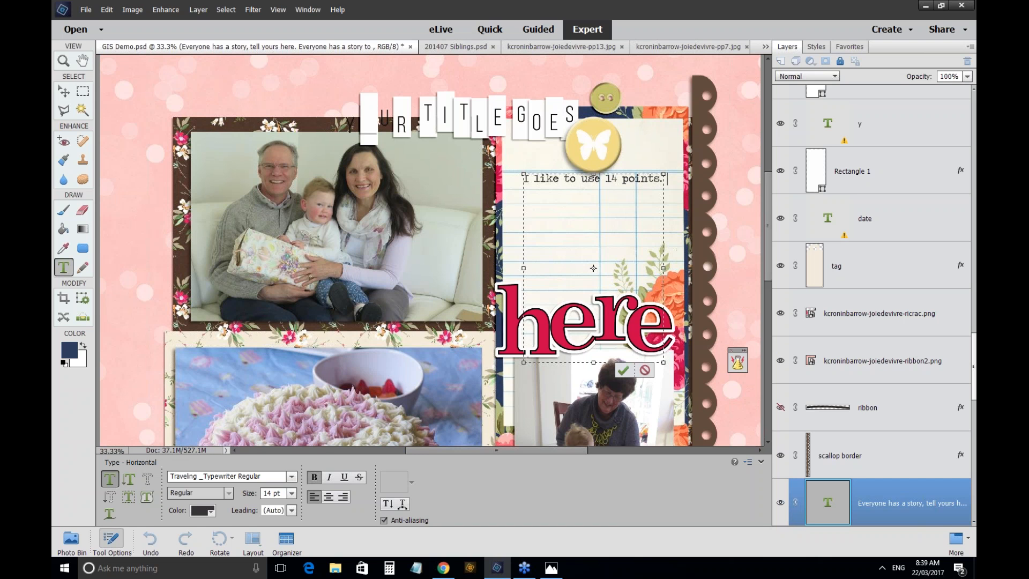
Paste eight more copies of the sentence to fill nine lines of the journal block, and commit the text.
key("ctrl+v")
key("ctrl+v")
key("ctrl+v")
key("ctrl+v")
key("ctrl+v")
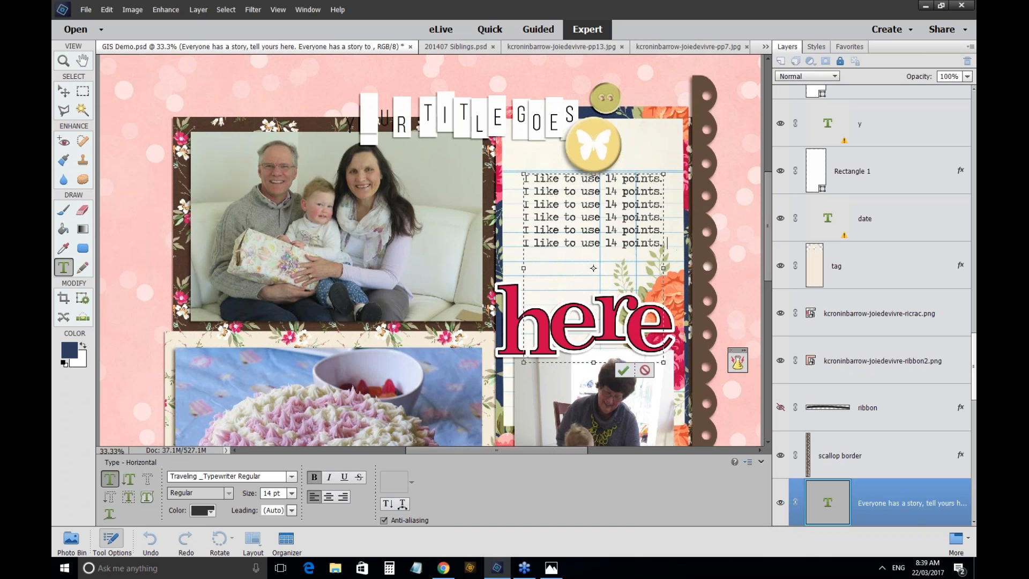
key("ctrl+v")
key("ctrl+v")
key("ctrl+v")
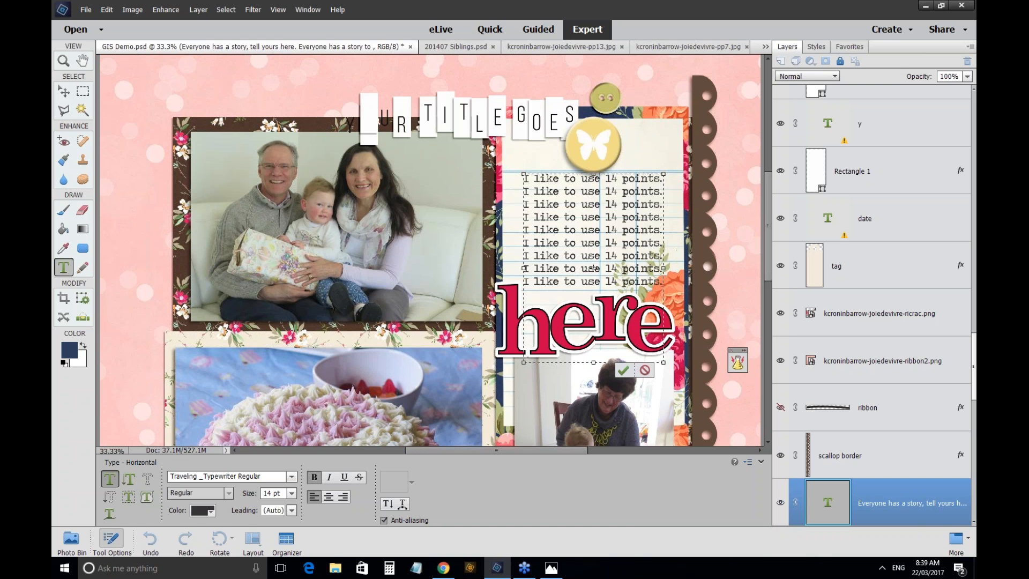
left_click(624, 370)
key("v")
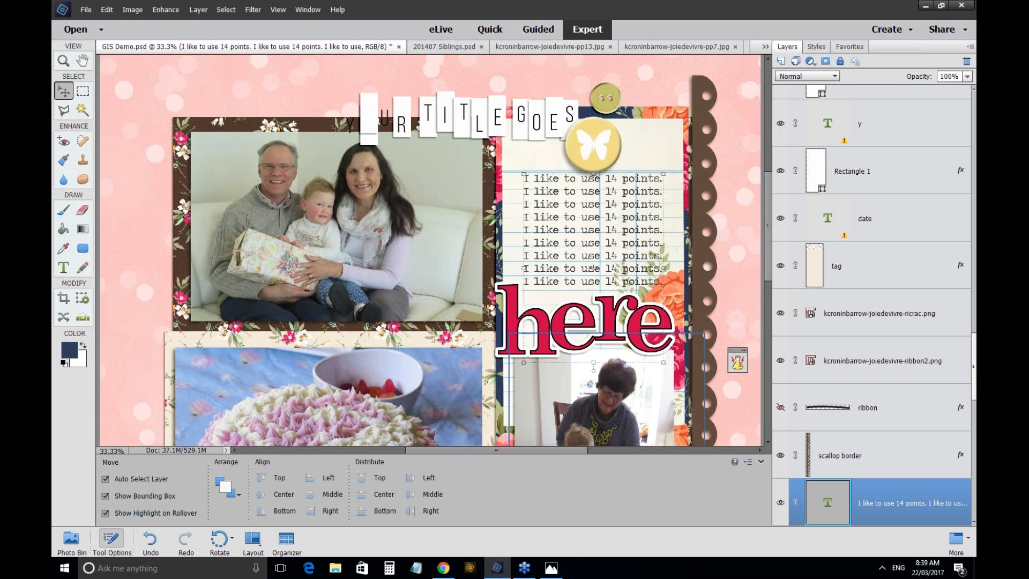
Show the rulers around the document and fit the whole page in view.
left_click(278, 10)
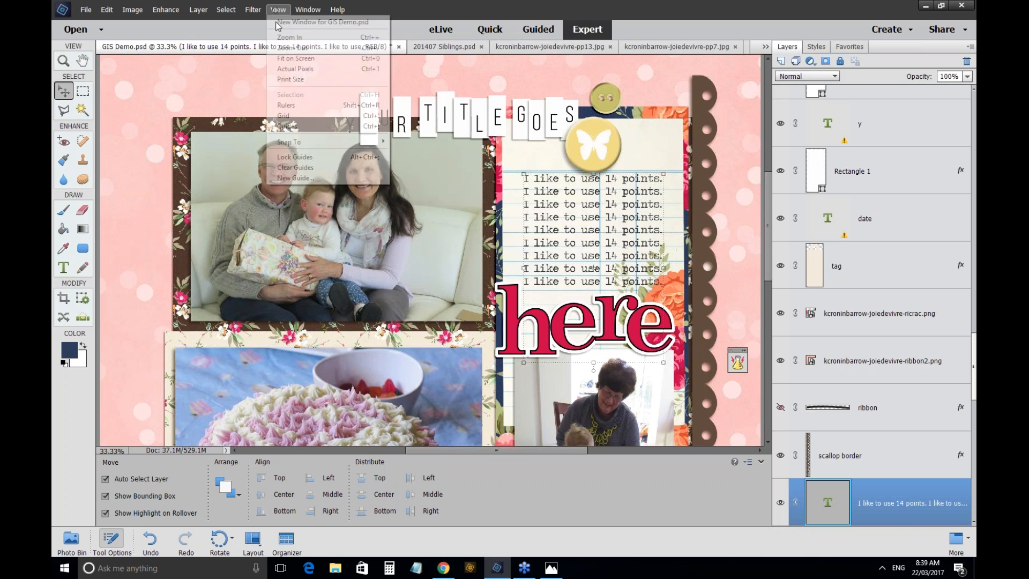
left_click(302, 106)
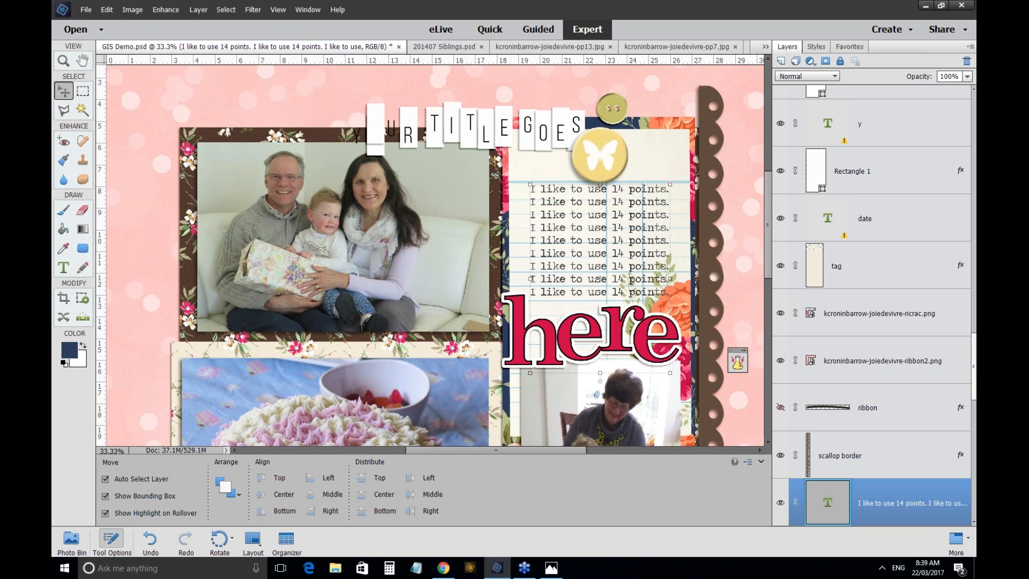
left_click(82, 100)
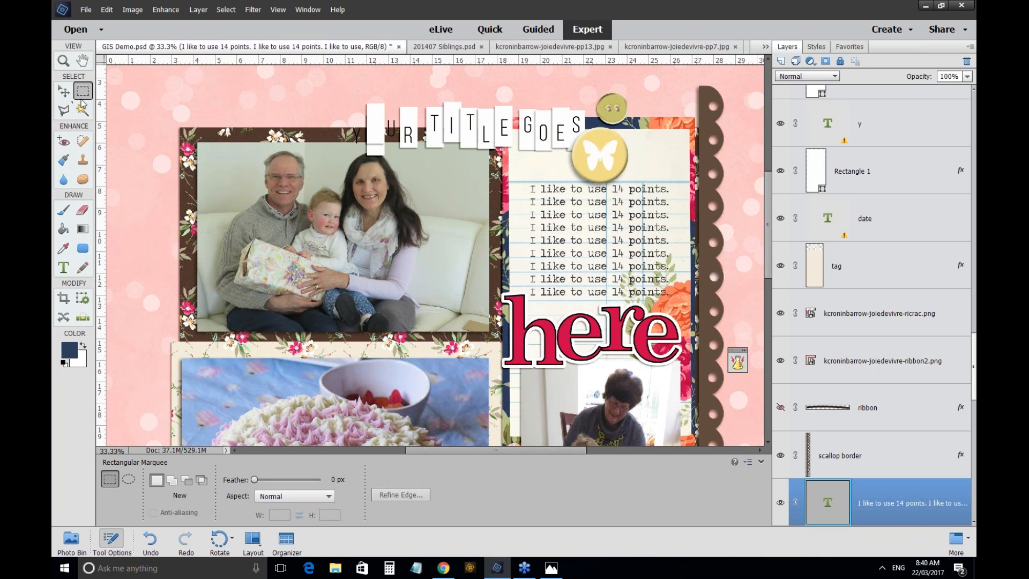
key("v")
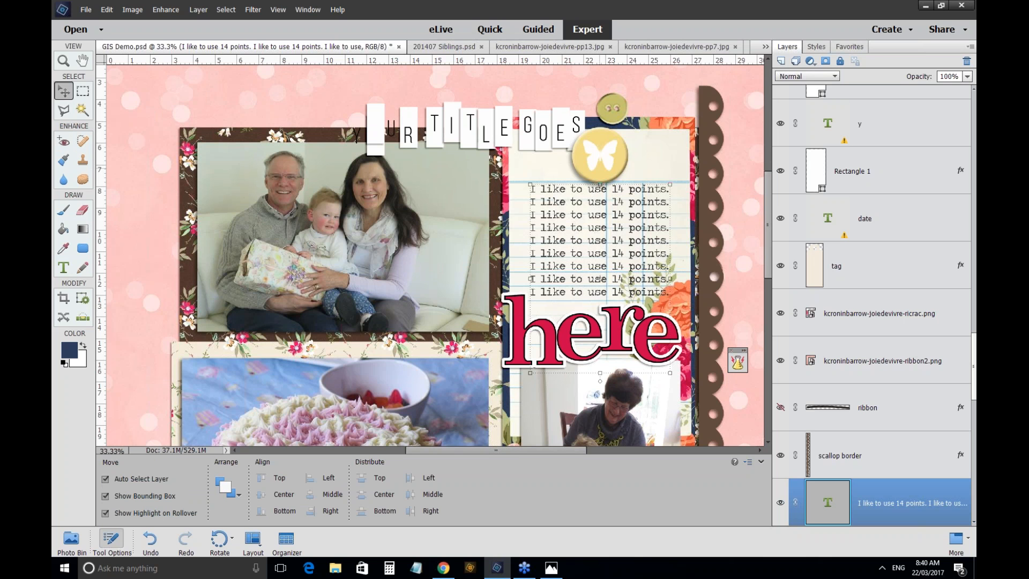
key("ctrl+0")
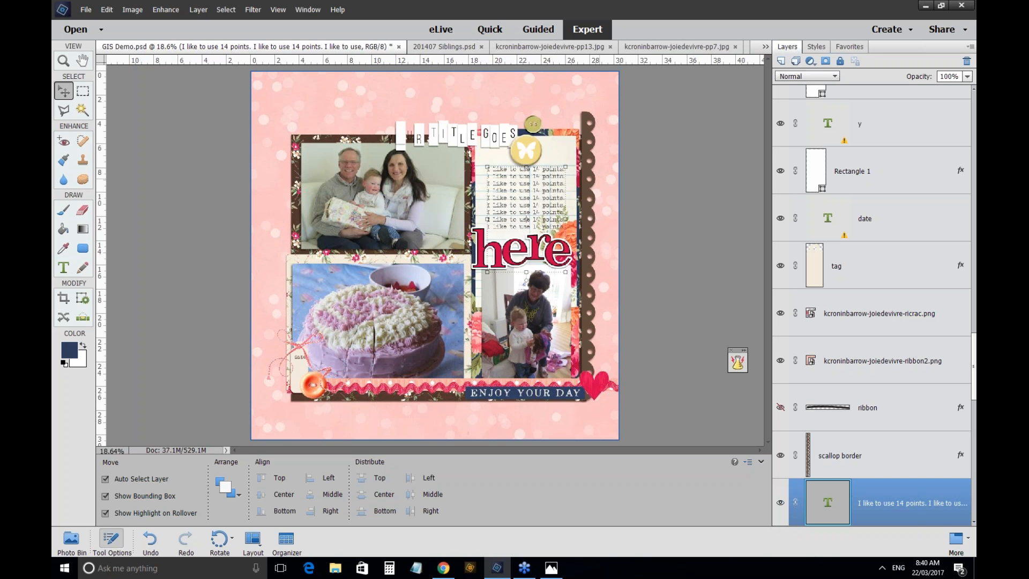
key("alt")
key("alt+Tab")
key("alt+Tab")
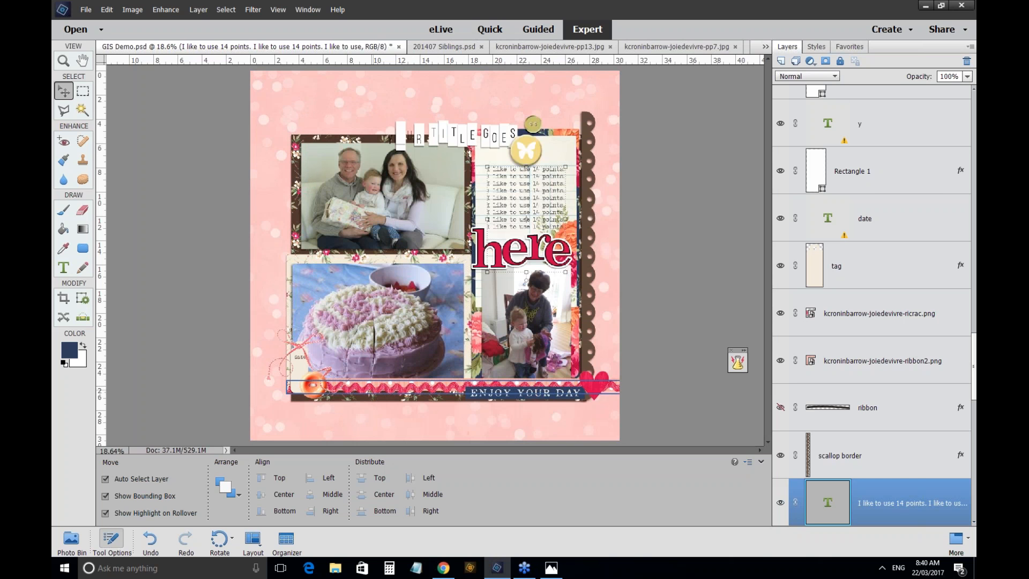
Shift the ric-rac right along the ribbon, and add a layer mask from a rectangular selection that cuts it off behind the heart.
left_click(374, 387)
left_click_drag(389, 395, 459, 395)
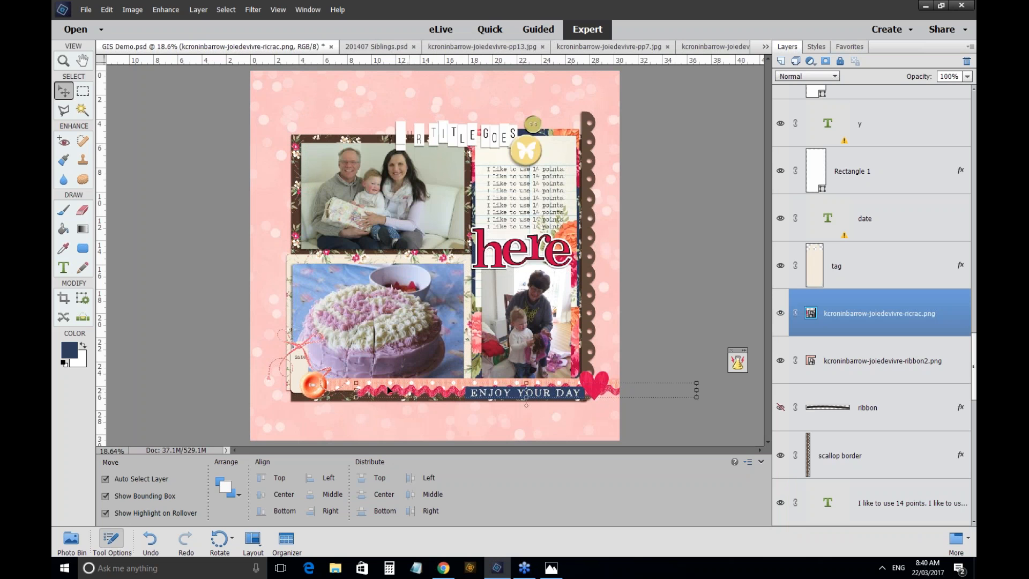
key("m")
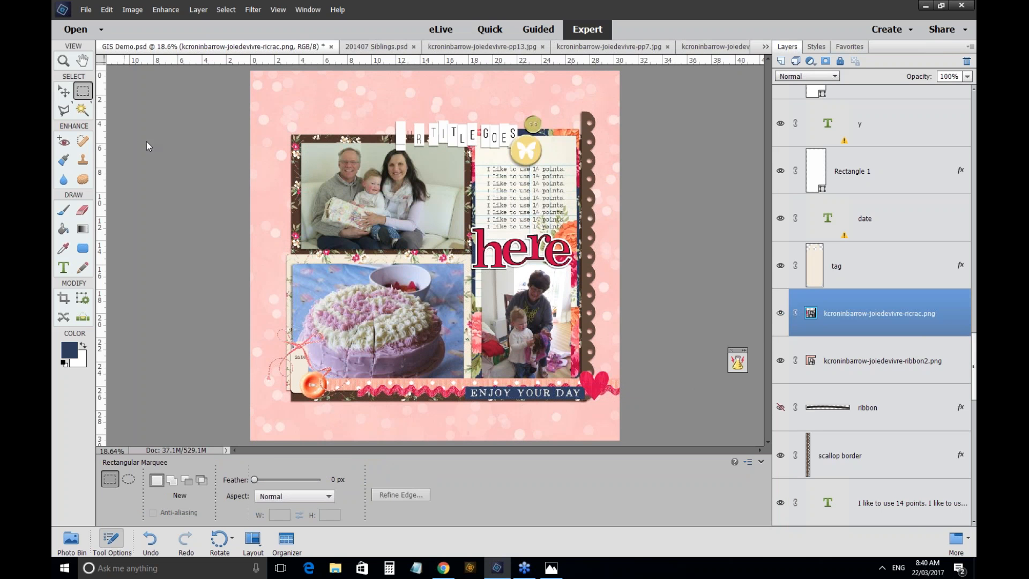
left_click_drag(397, 379, 599, 408)
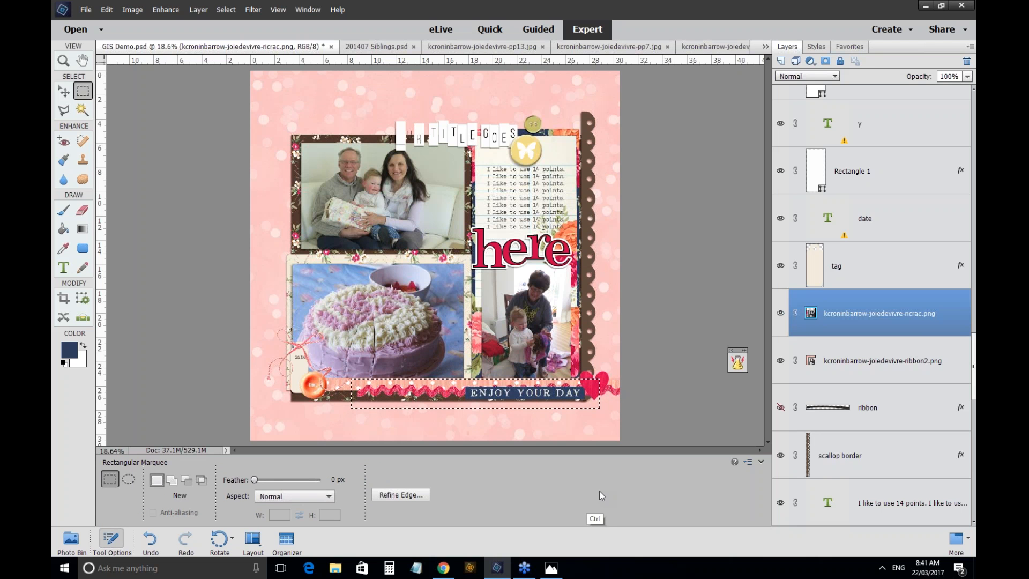
key("ctrl+equal")
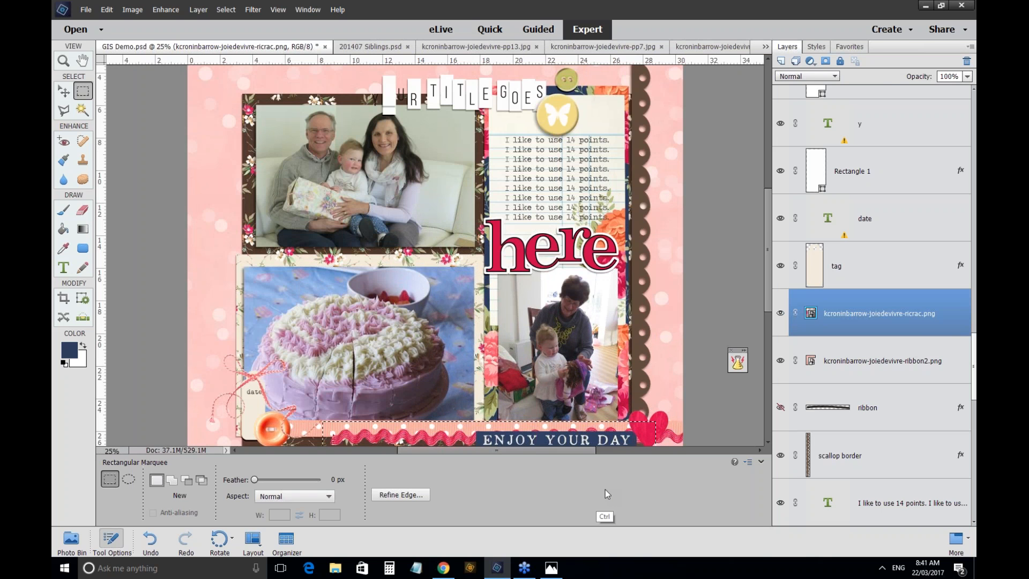
left_click_drag(767, 250, 767, 300)
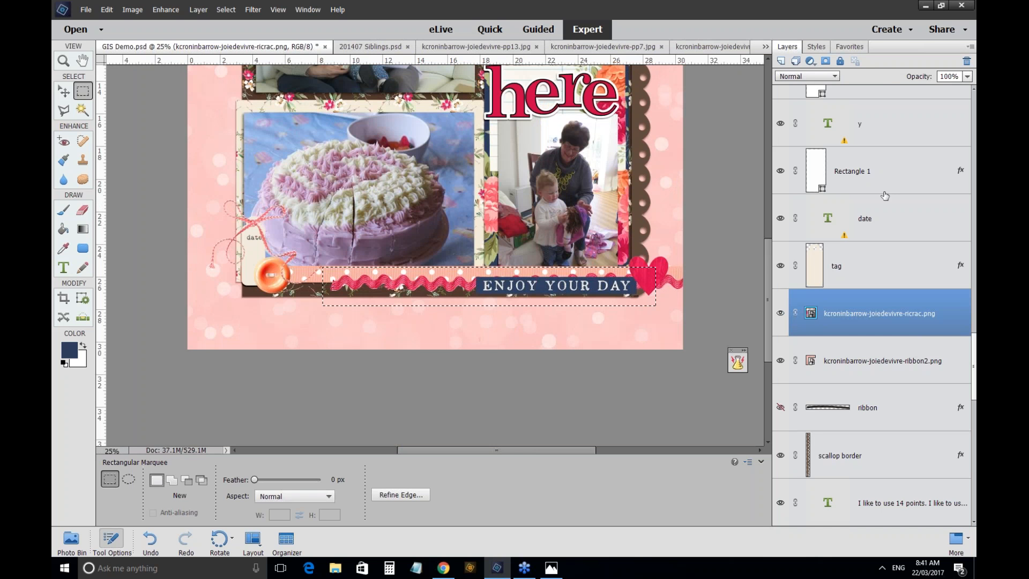
left_click(826, 62)
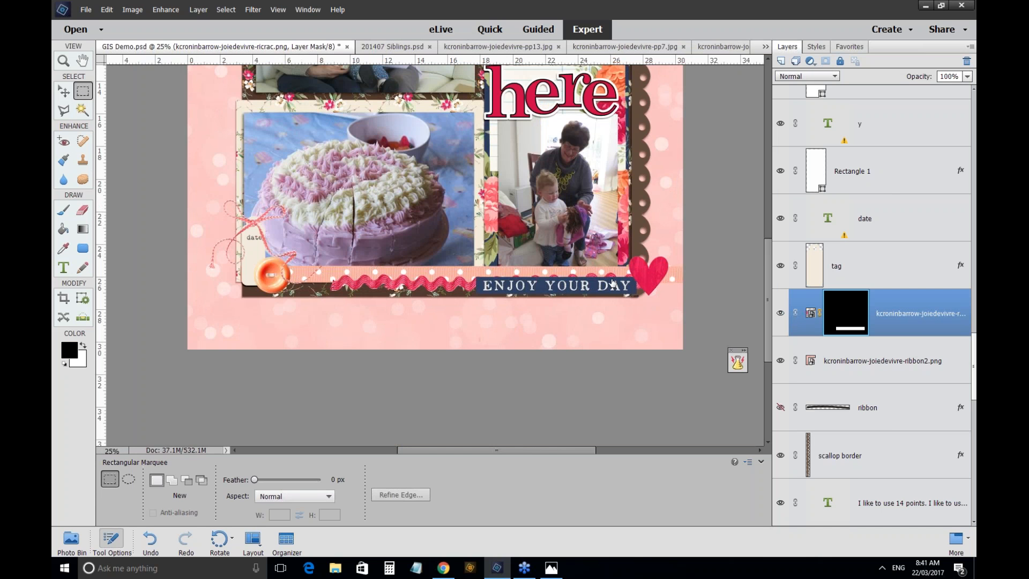
Mask the dotted ribbon (kcroninbarrow-joiedevivre-ribbon2.png) with a rectangular selection running from the orange button to the heart.
left_click(882, 360)
left_click_drag(272, 247, 659, 308)
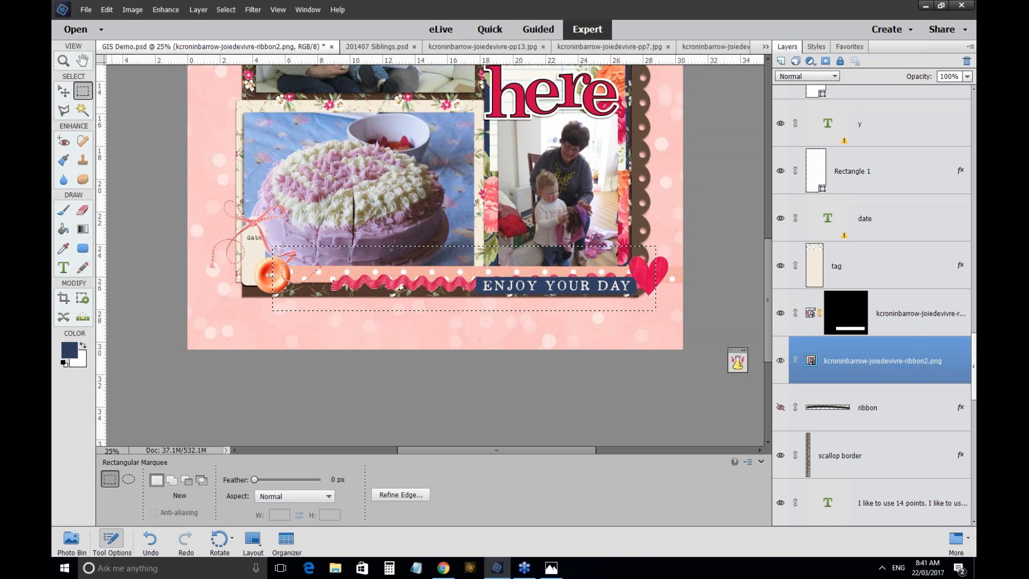
key("v")
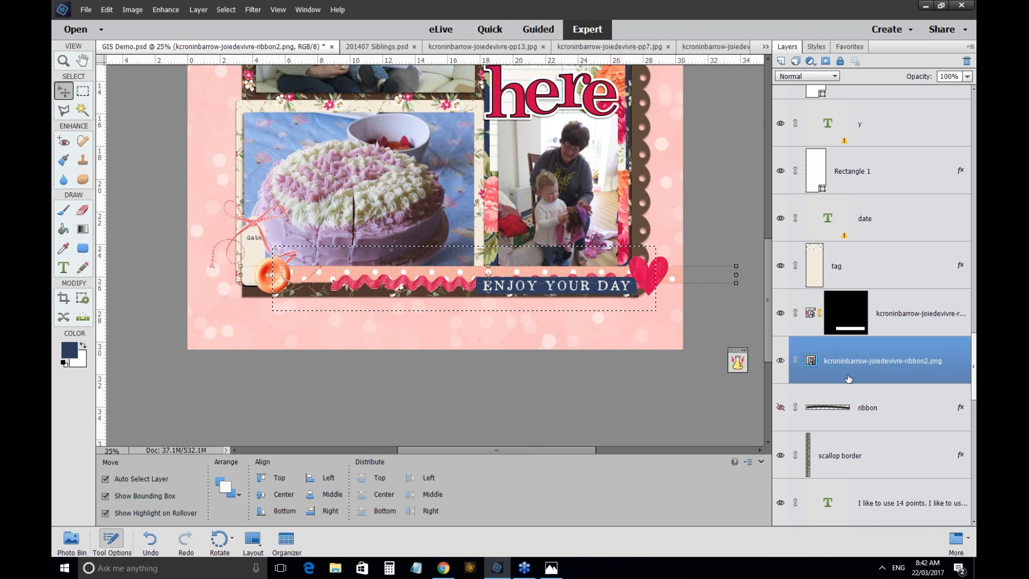
left_click(875, 386)
left_click(870, 369)
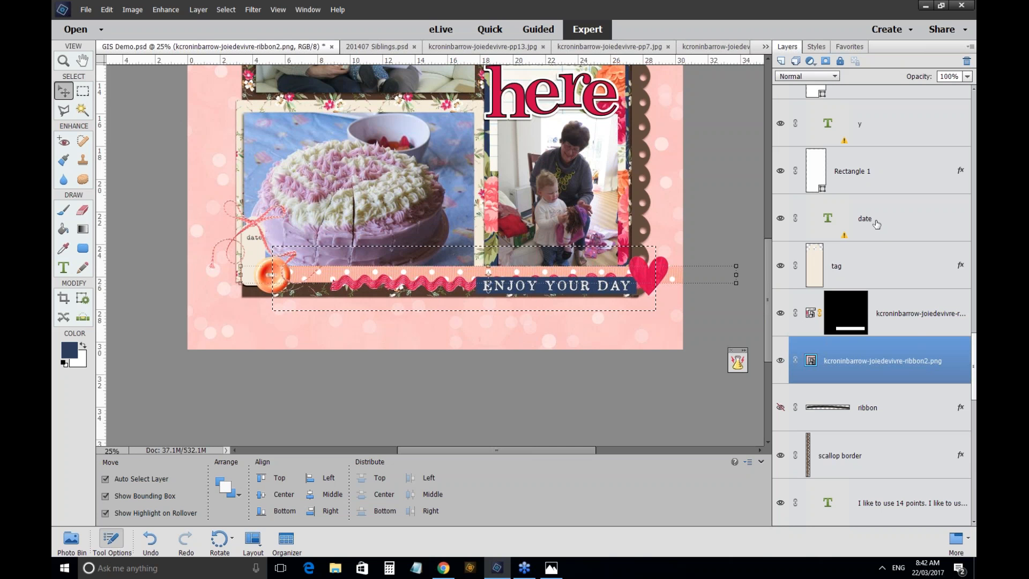
key("ctrl")
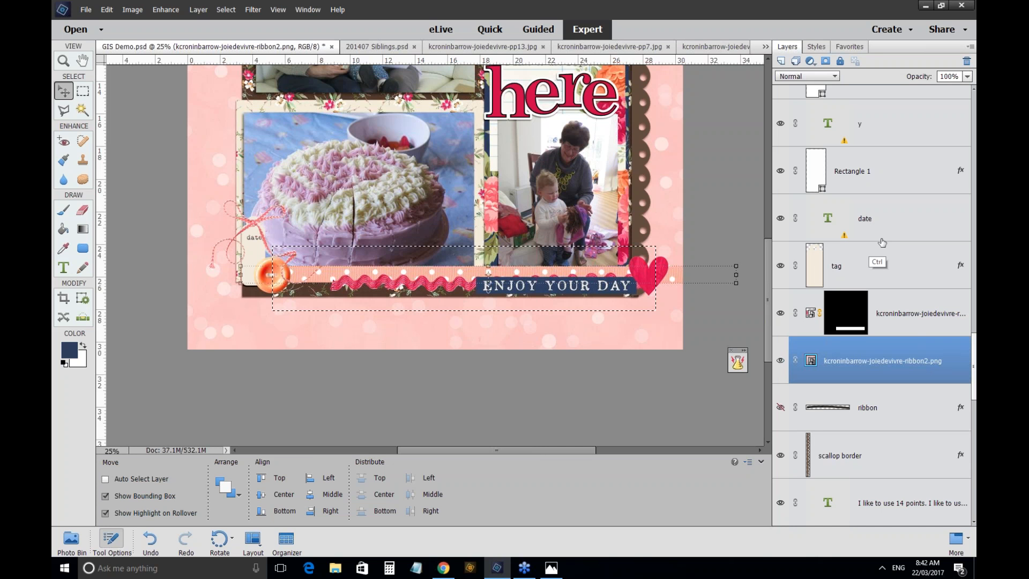
key("ctrl+equal")
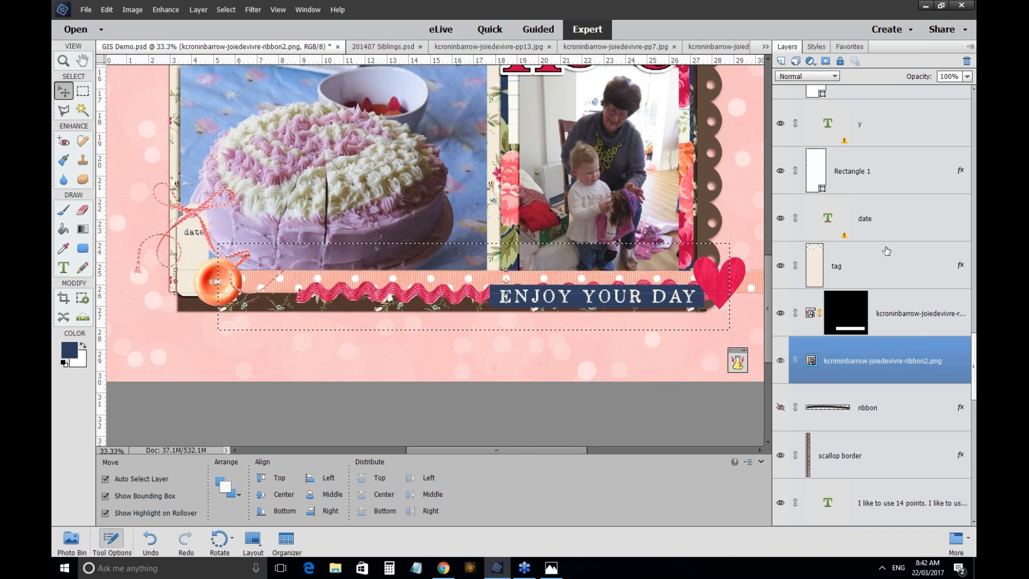
left_click(826, 63)
Replace the tag's date placeholder with "18 June 2016" on three lines, accepting the font substitution and using Traveling _Typewriter Regular.
key("ctrl+0")
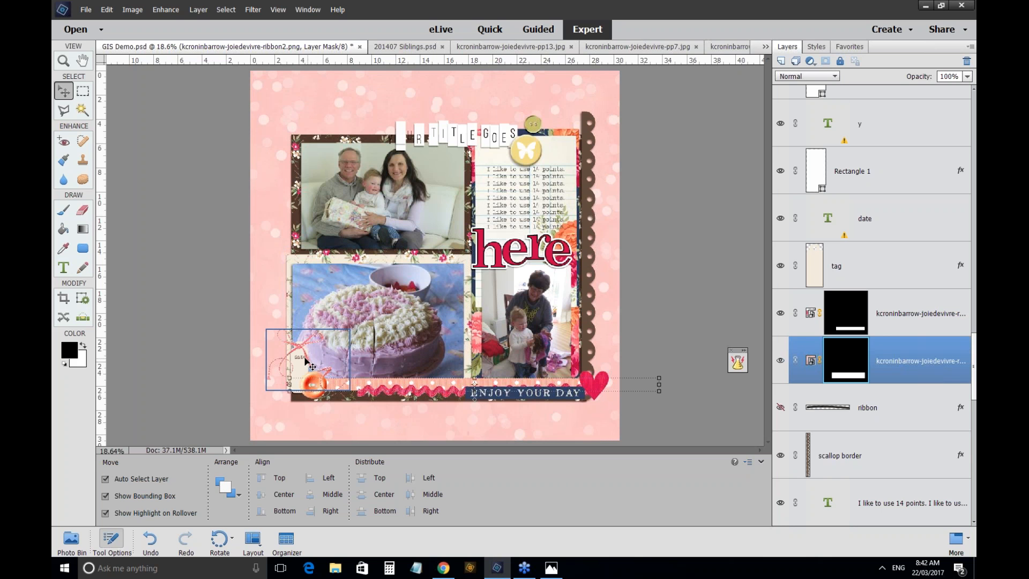
key("ctrl+equal")
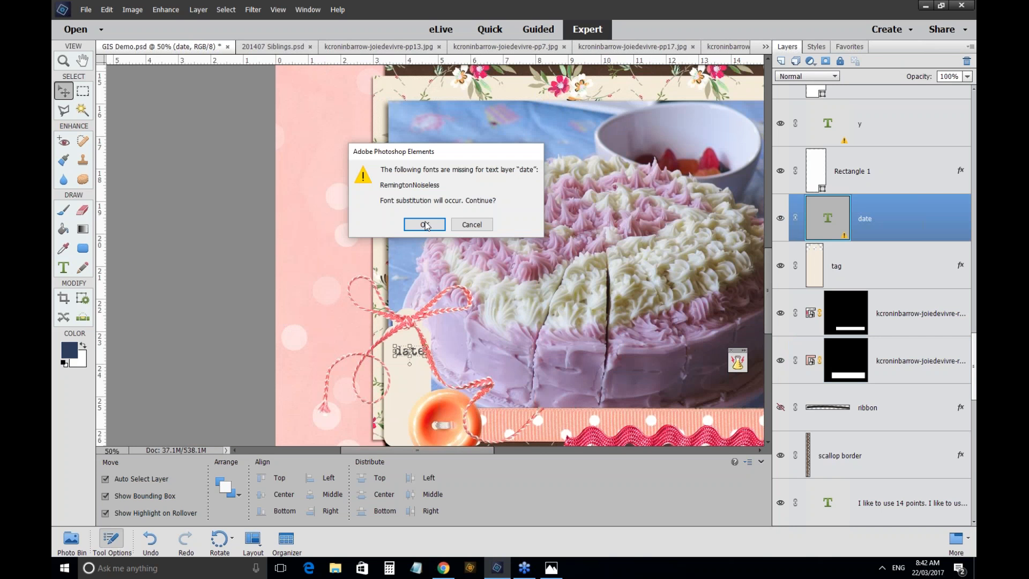
left_click(424, 225)
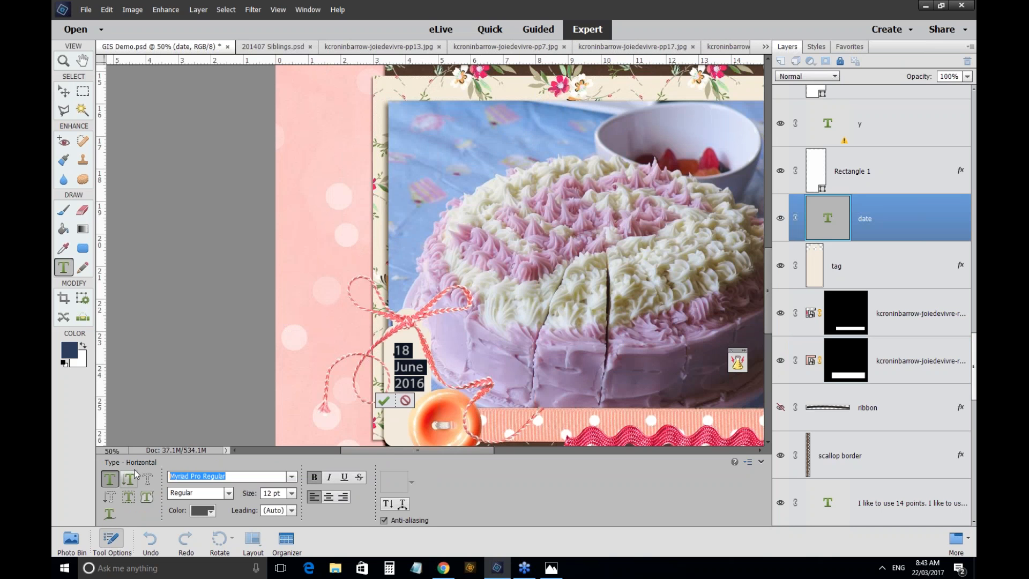
left_click(292, 477)
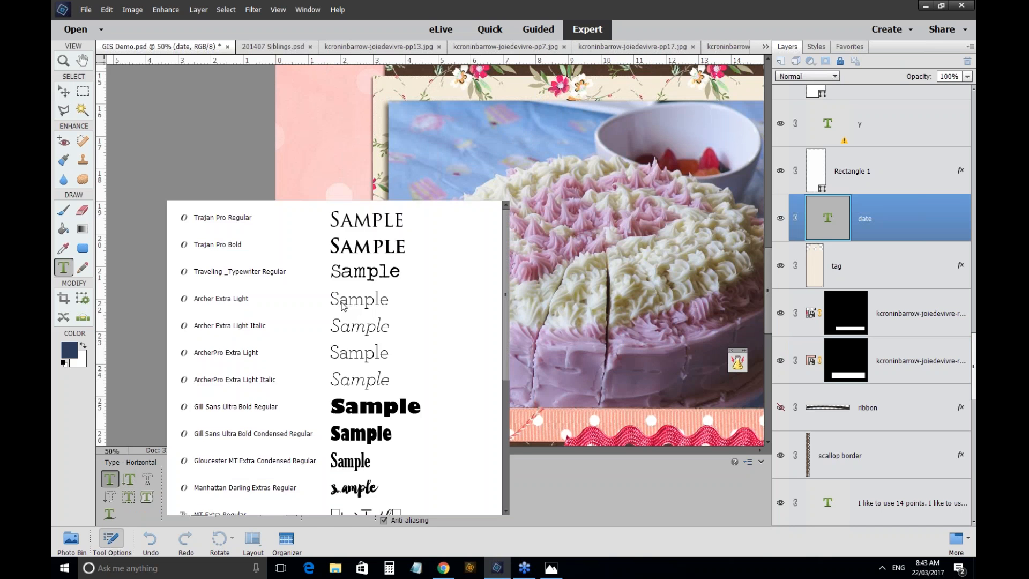
left_click(346, 272)
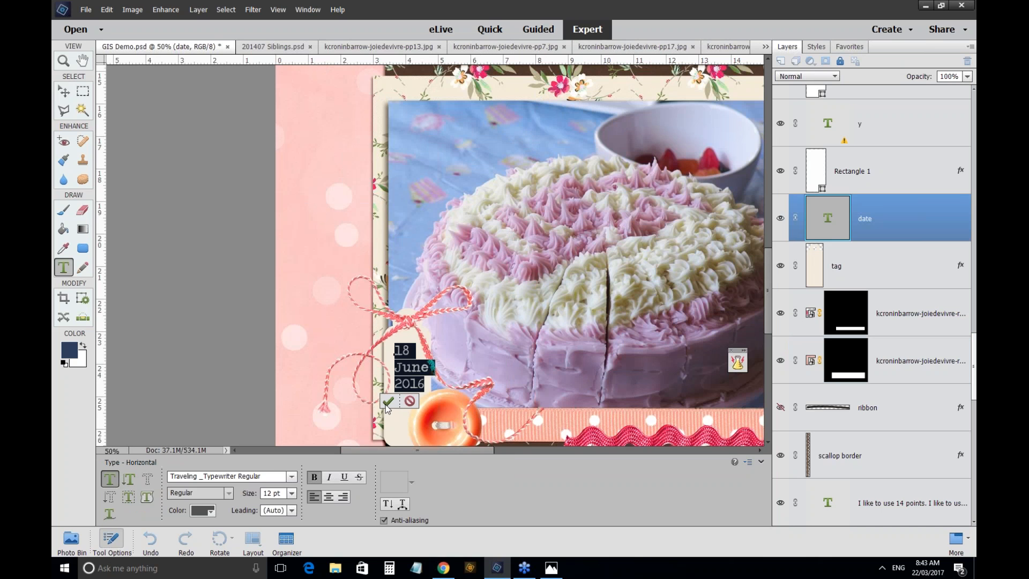
left_click(386, 403)
Nudge the date text slightly left so it sits within the tag.
left_click_drag(409, 384, 406, 391)
key("Left")
key("Left")
key("Left")
key("Left")
key("Left")
key("Left")
key("Left")
key("Left")
key("Left")
key("Left")
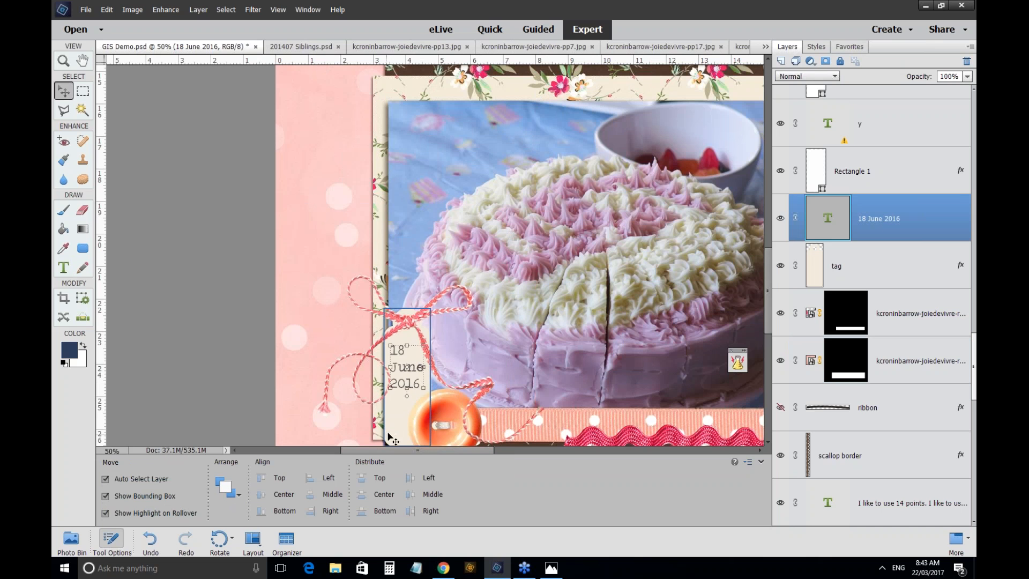
double_click(400, 370)
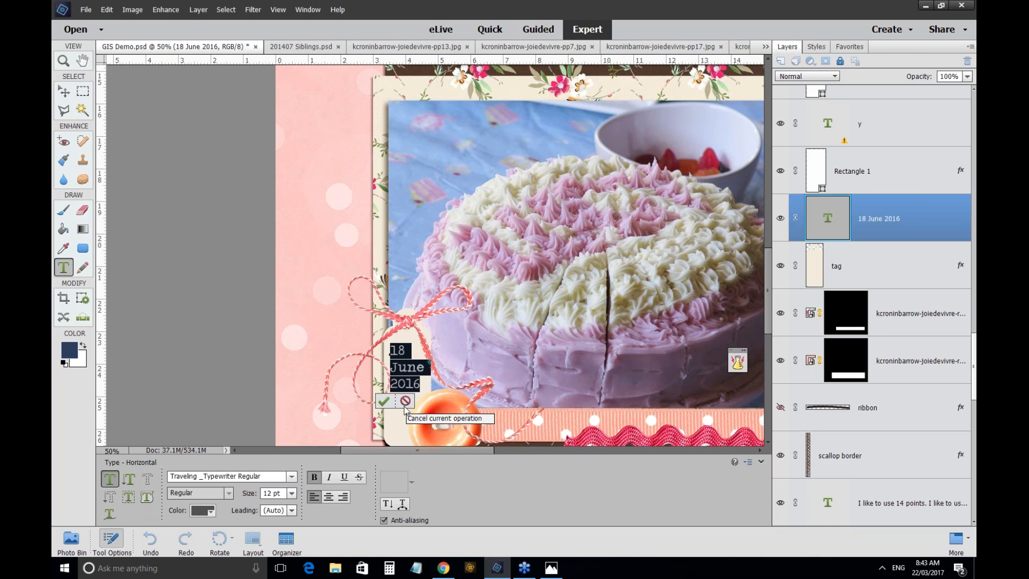
left_click(384, 402)
key("v")
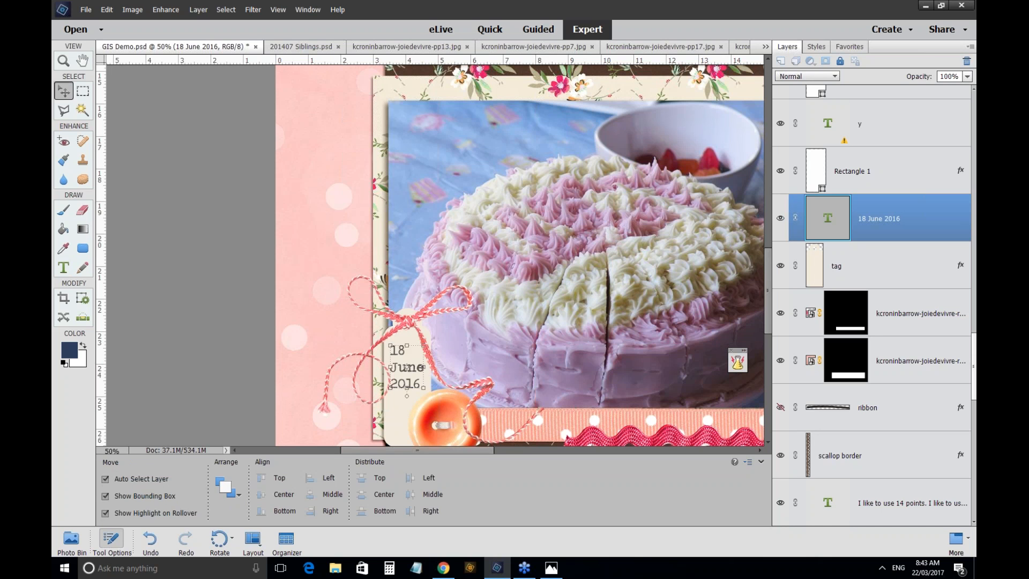
Fit the whole layout in view and hide the butterfly flair layer.
left_click(105, 478)
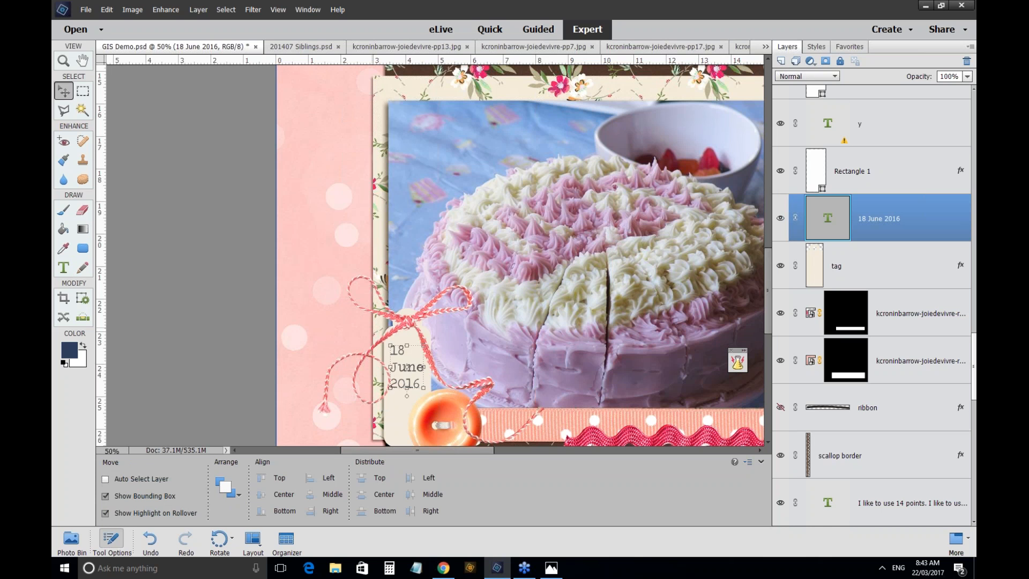
left_click(105, 479)
key("ctrl+0")
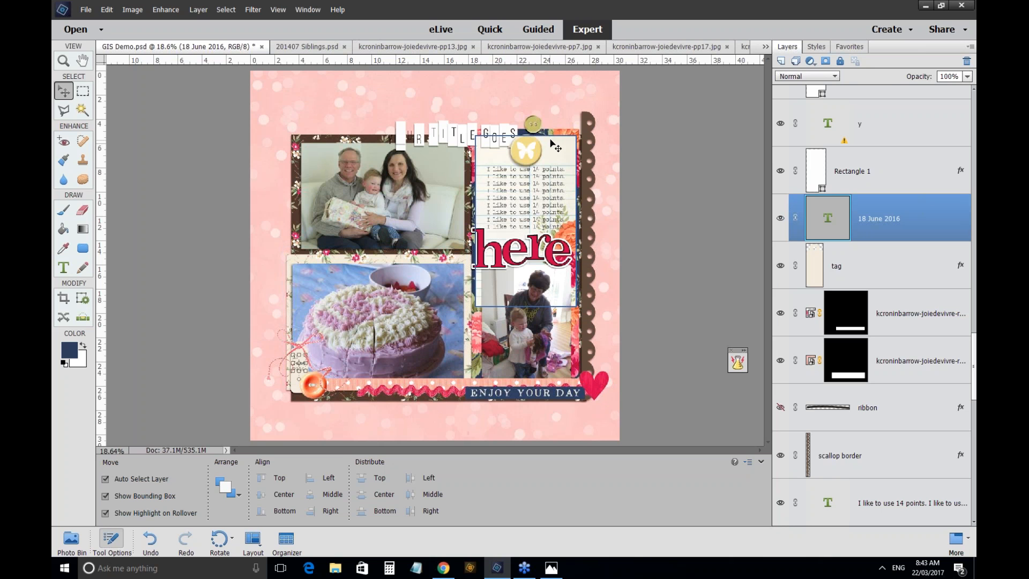
left_click(526, 151)
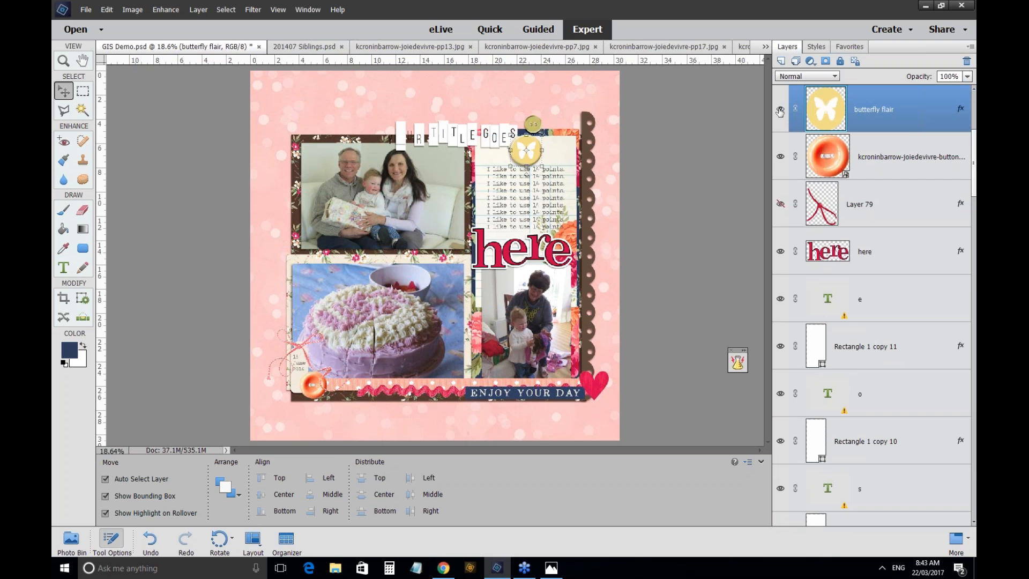
left_click(780, 111)
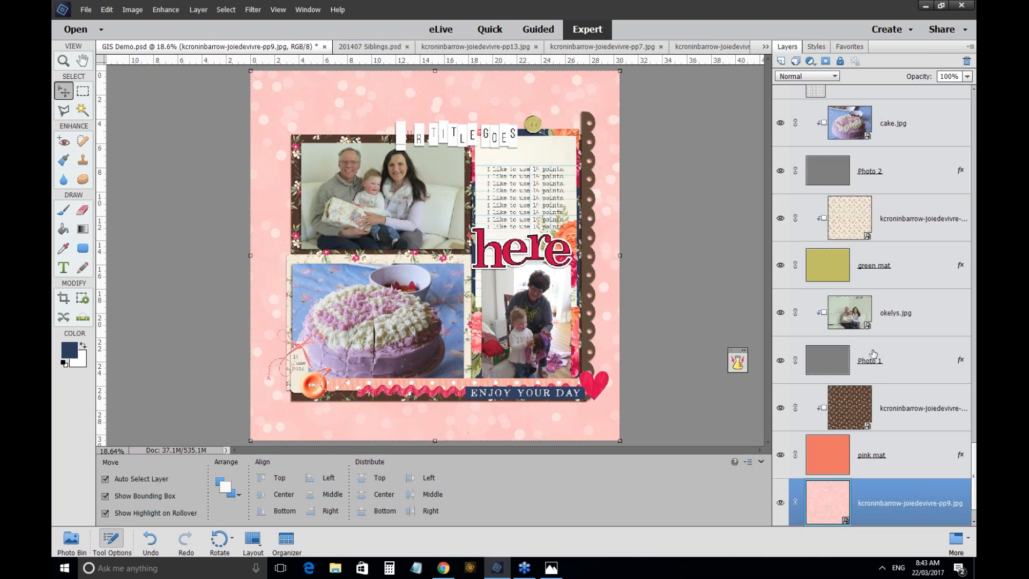
Select all the title's letter and rectangle layers, from Rectangle 1 up to the last letter e.
left_click(401, 134)
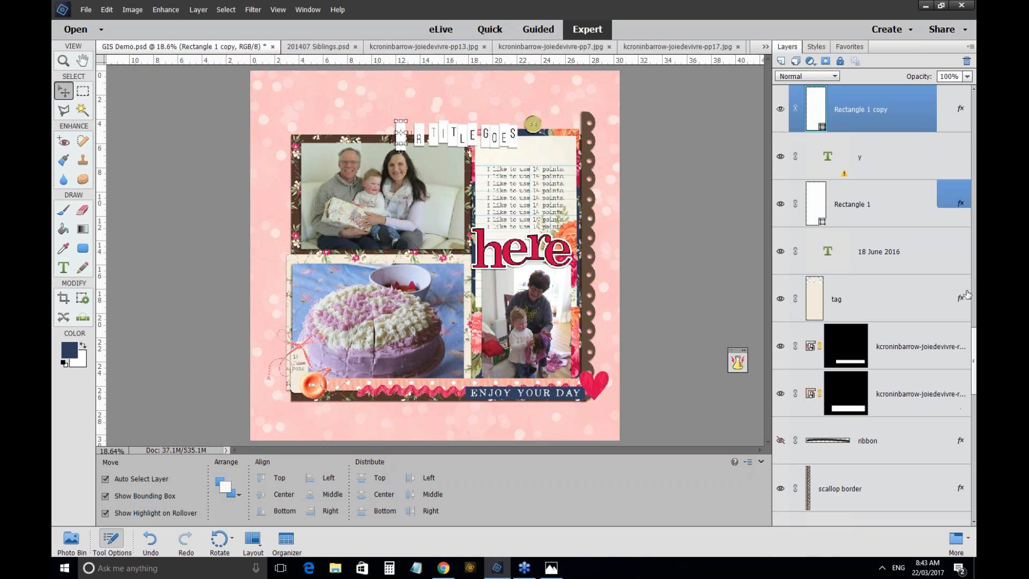
left_click(400, 141)
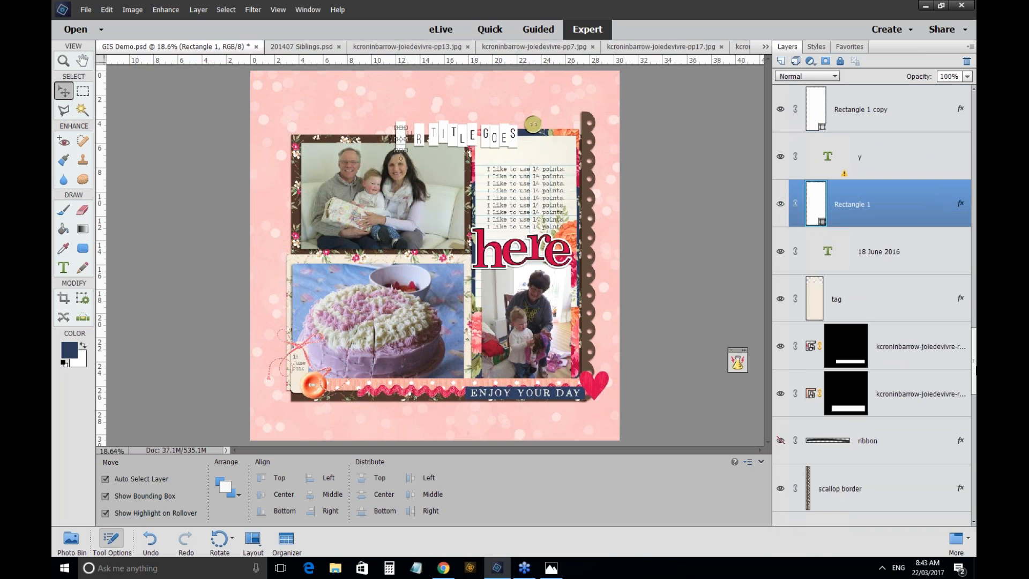
left_click_drag(975, 151, 975, 172)
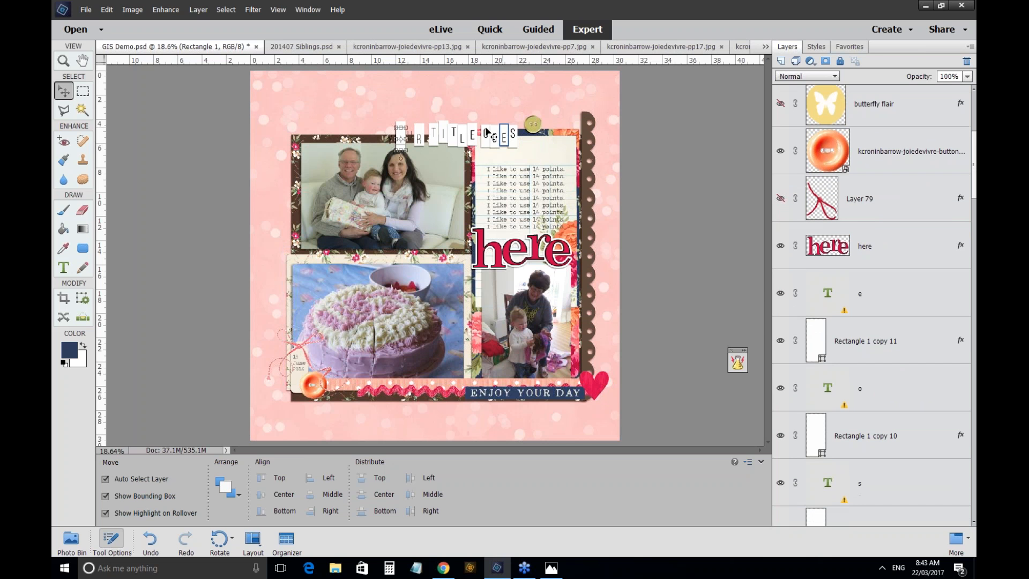
left_click(862, 342, "shift")
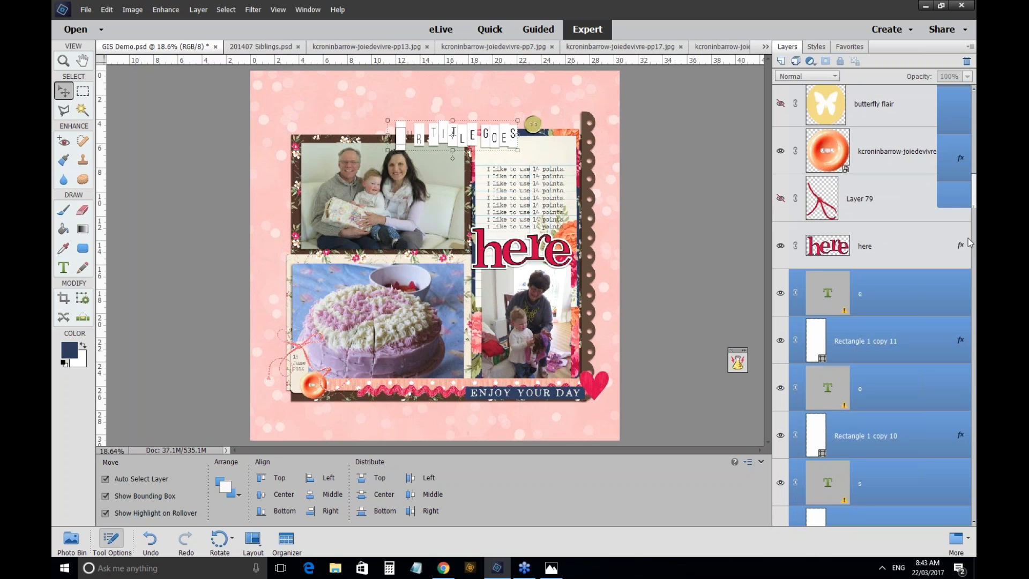
scroll(969, 242, "down", 5)
left_click(825, 119)
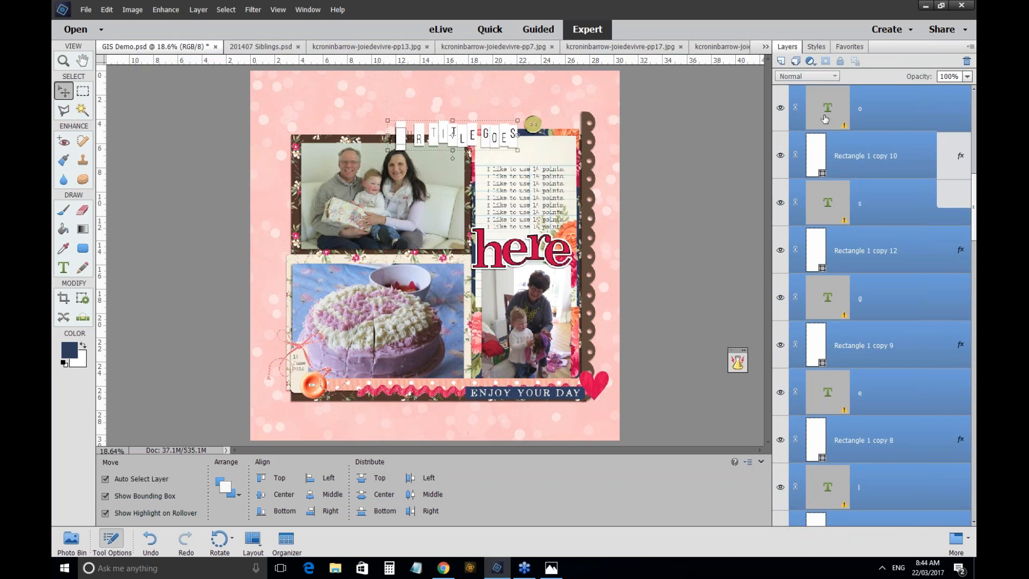
Delete the letter E of TITLE, the letter G with its white rectangle, and the letter E of GOES.
left_click(473, 135)
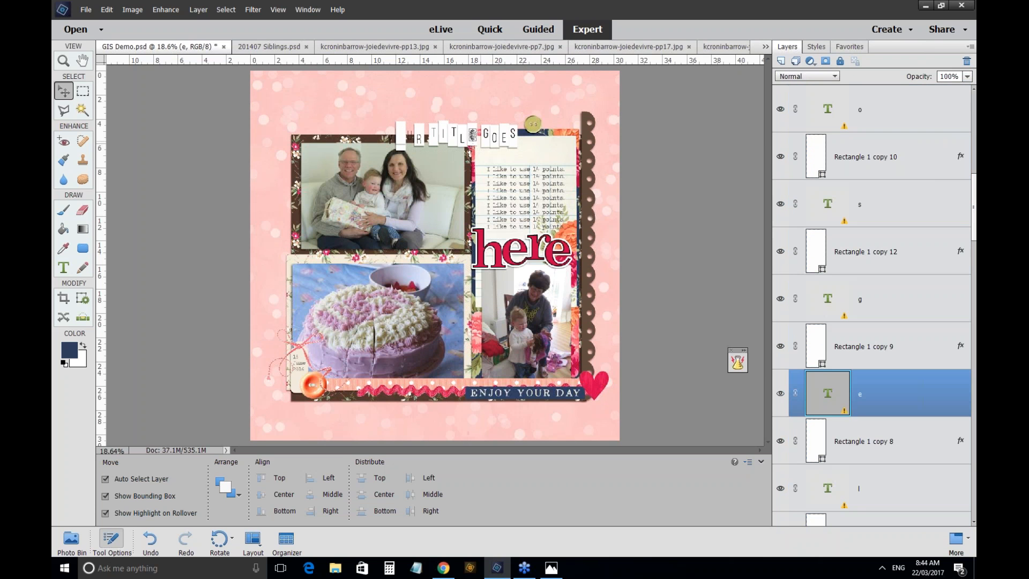
key("Delete")
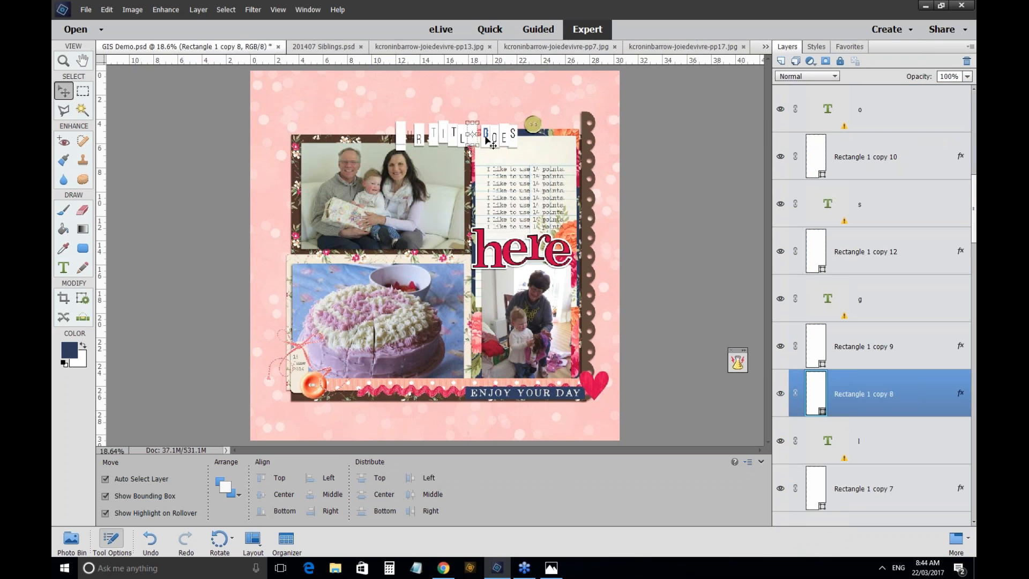
left_click(485, 139)
key("Delete")
left_click(485, 141)
key("Escape")
key("Delete")
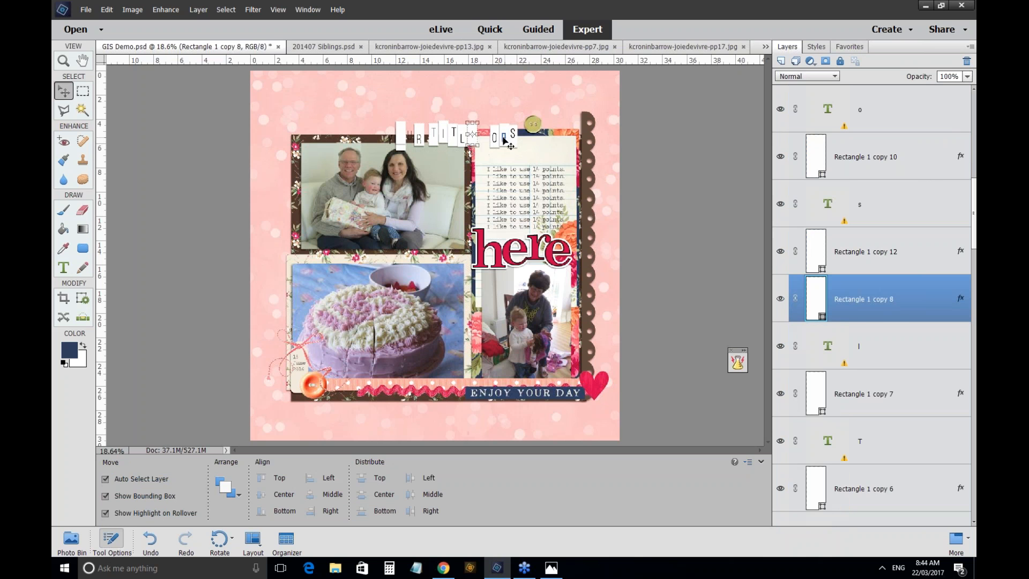
left_click(504, 140)
key("Delete")
Select the remaining title layers from Rectangle 1 copy 11 down to Rectangle 1 and delete them all.
left_click_drag(975, 210, 975, 247)
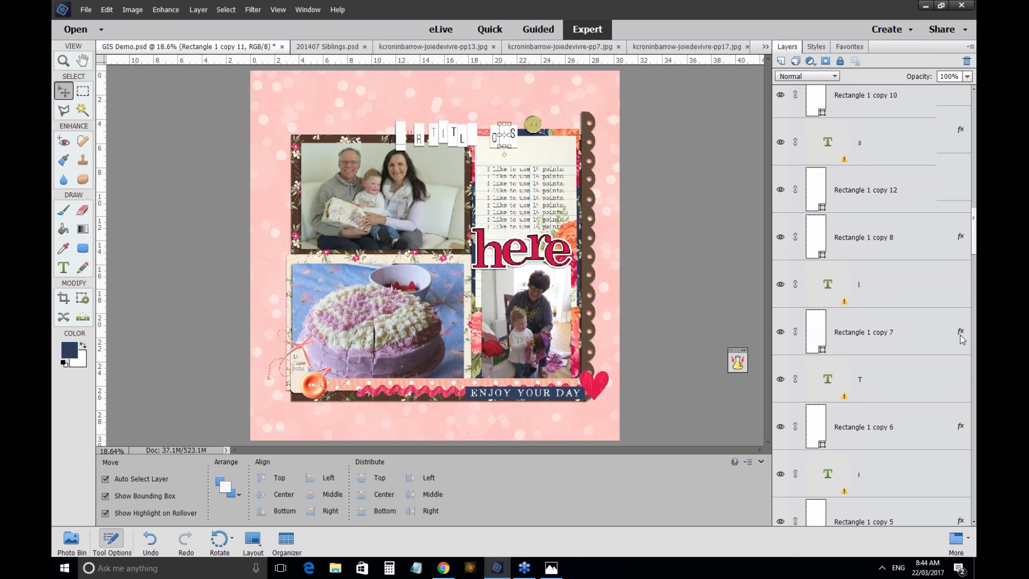
scroll(962, 337, "down", 5)
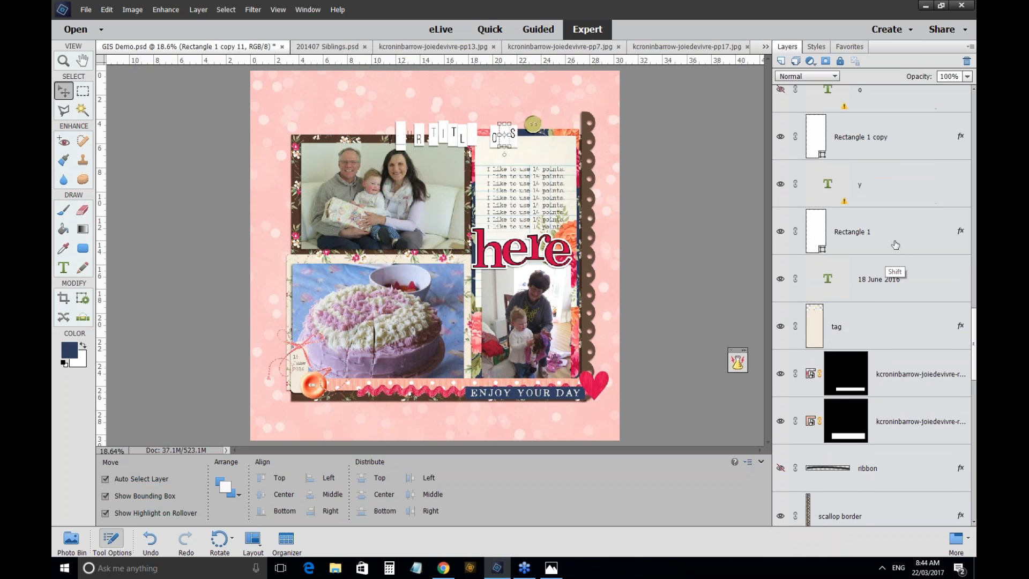
left_click(894, 244, "shift")
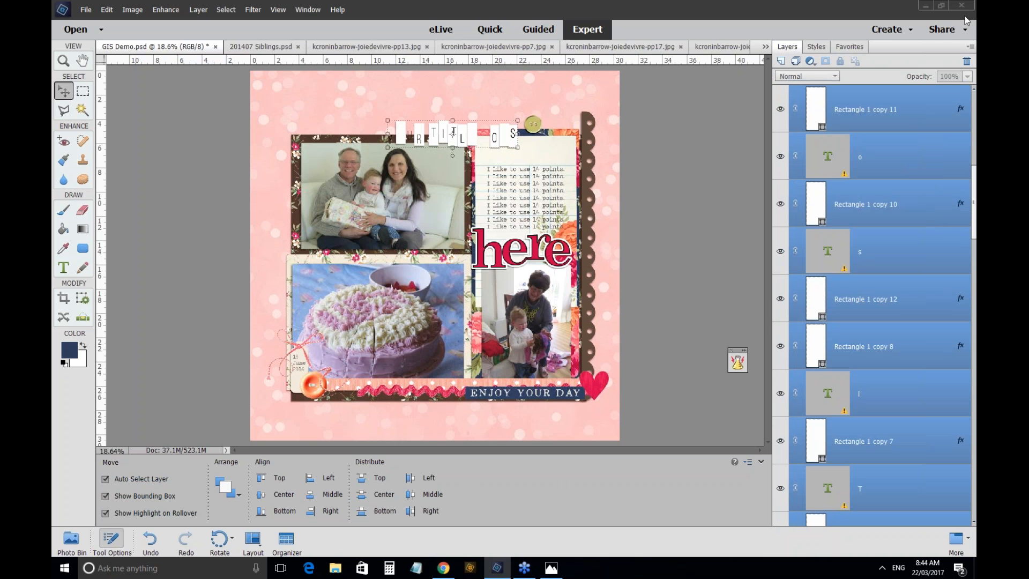
left_click(898, 8)
left_click(967, 61)
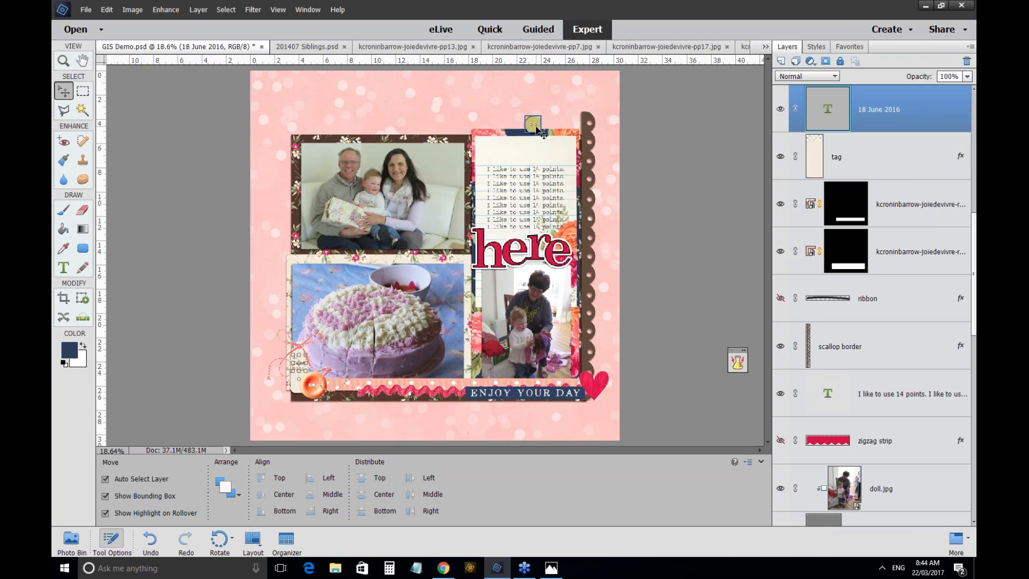
Hide the green button layer above the journal card and deselect all layers.
left_click(536, 128)
left_click(780, 108)
left_click(744, 204)
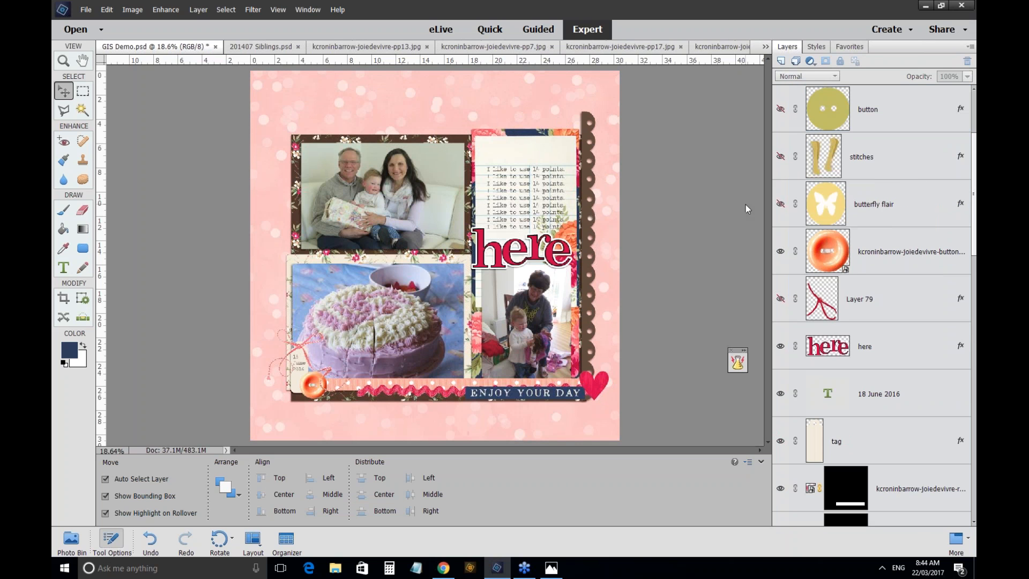
View the finished birthday layout among the open files and return to GIS Demo.psd.
left_click(334, 570)
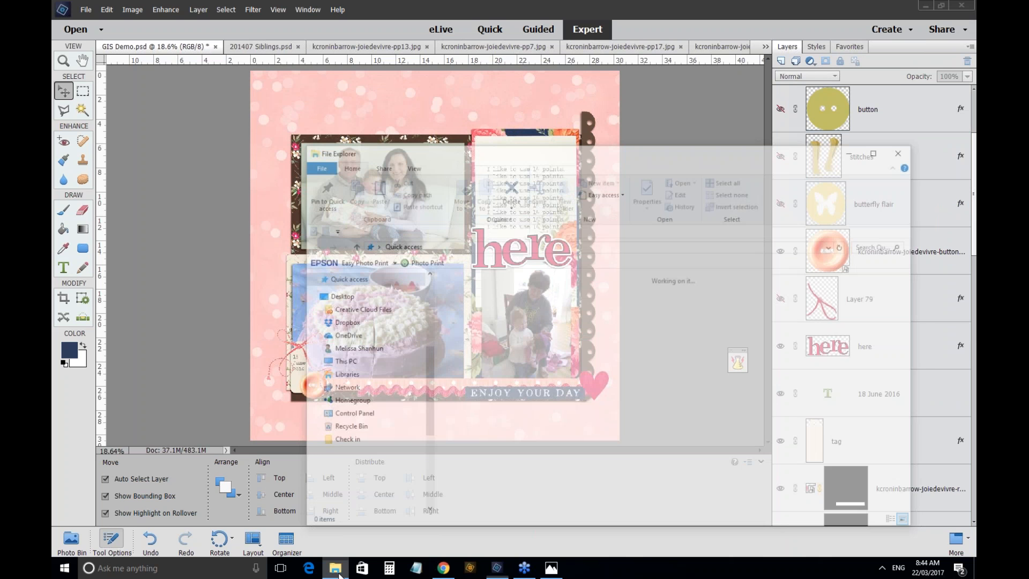
left_click(515, 248)
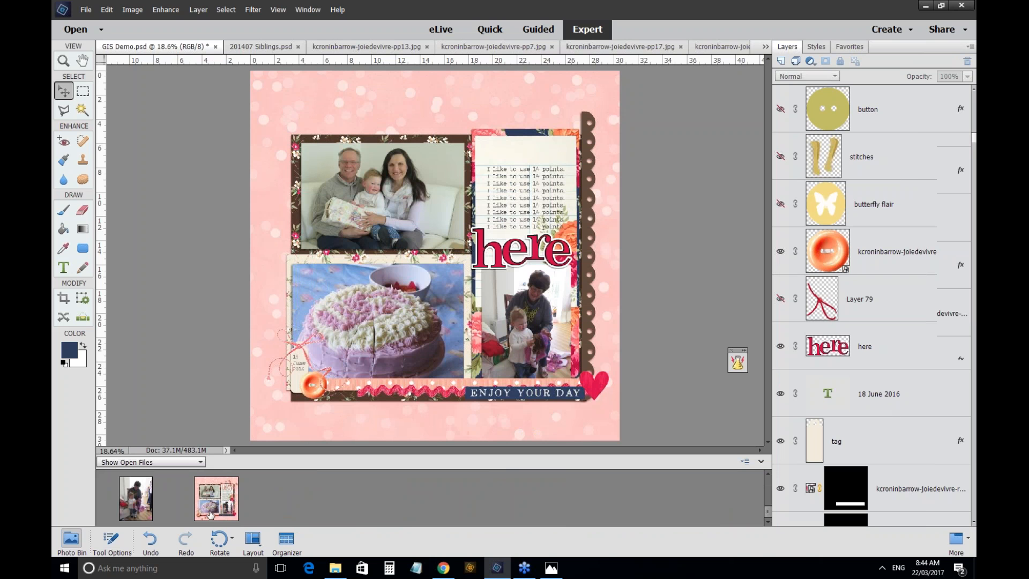
left_click(210, 514)
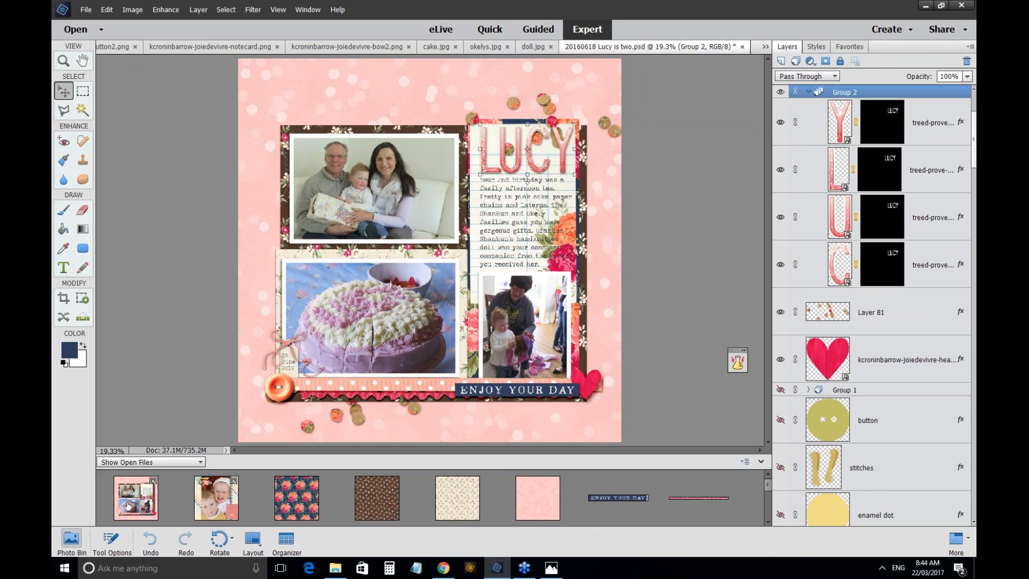
left_click(128, 505)
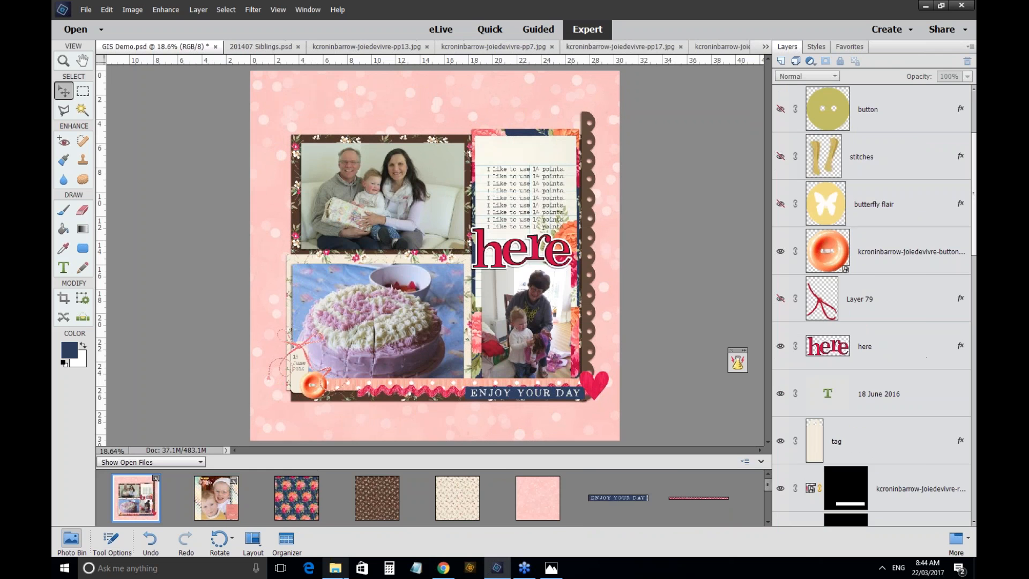
left_click(339, 573)
left_click(517, 246)
type("E:\\Digi\\t")
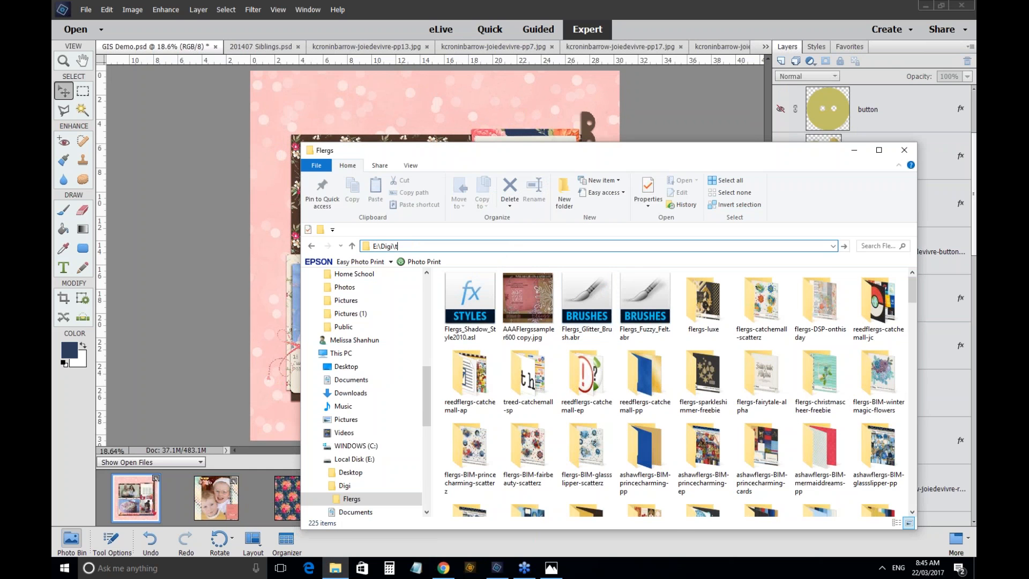
type("raci Reed")
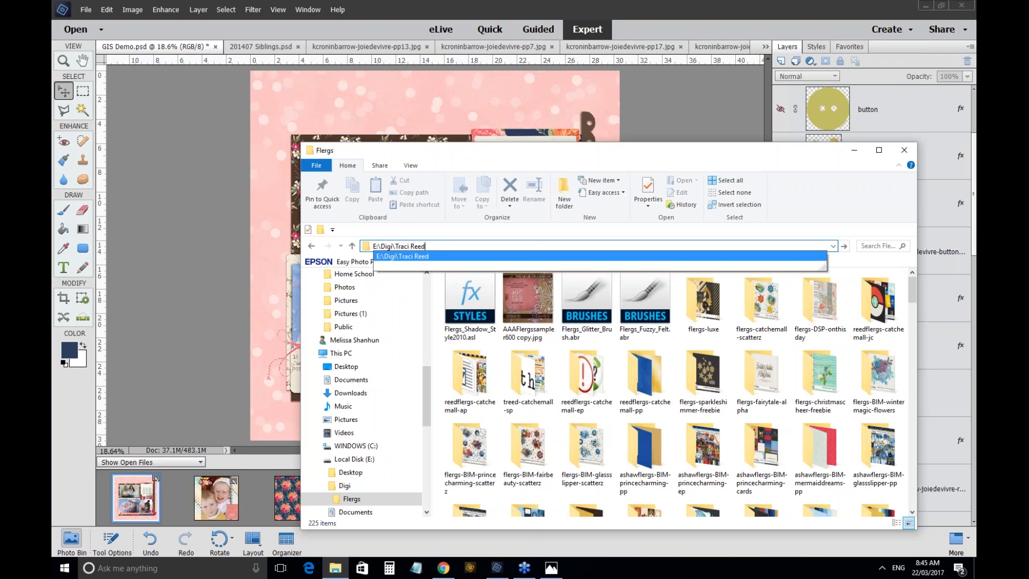
key("Return")
left_click(879, 245)
type("prove")
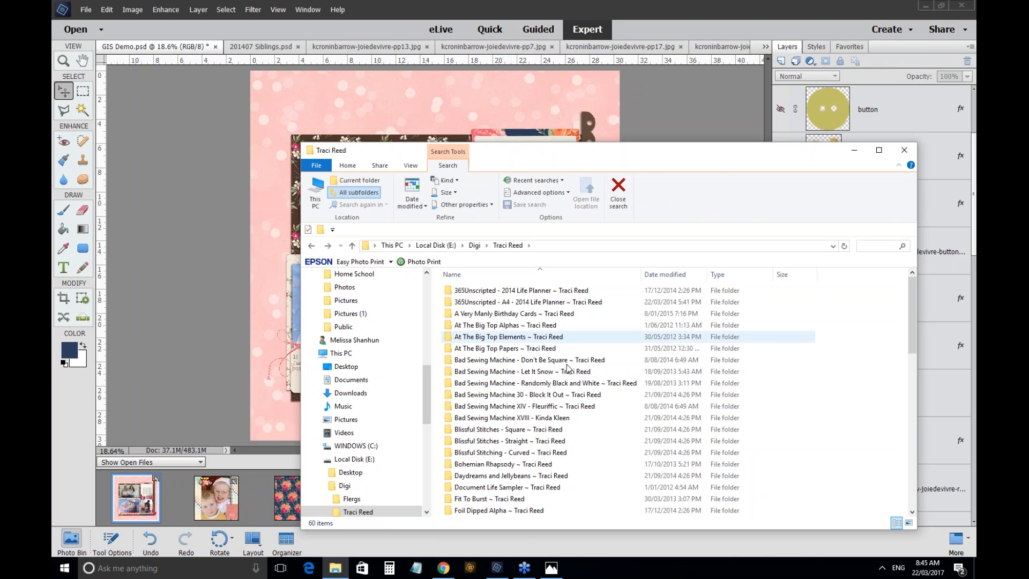
Sort the folder's contents by date modified and look through them for the alphabet kit.
left_click_drag(552, 380, 587, 423)
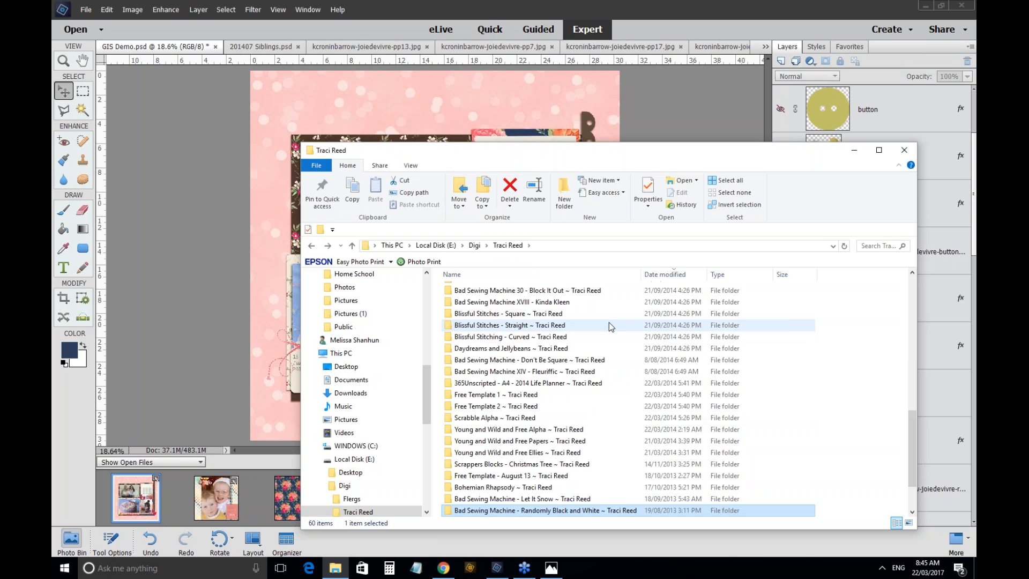
key("ctrl+Home")
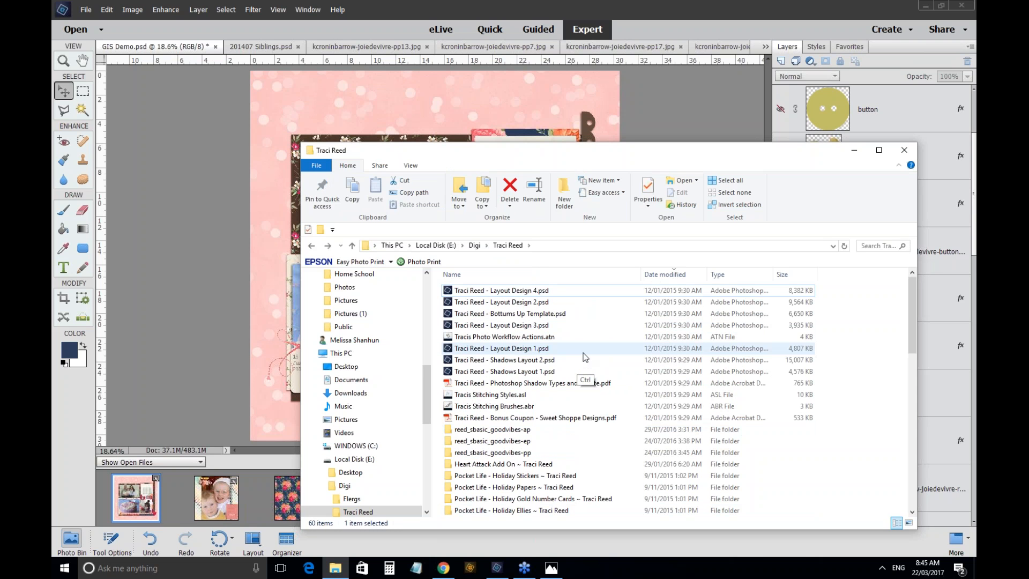
left_click(558, 432)
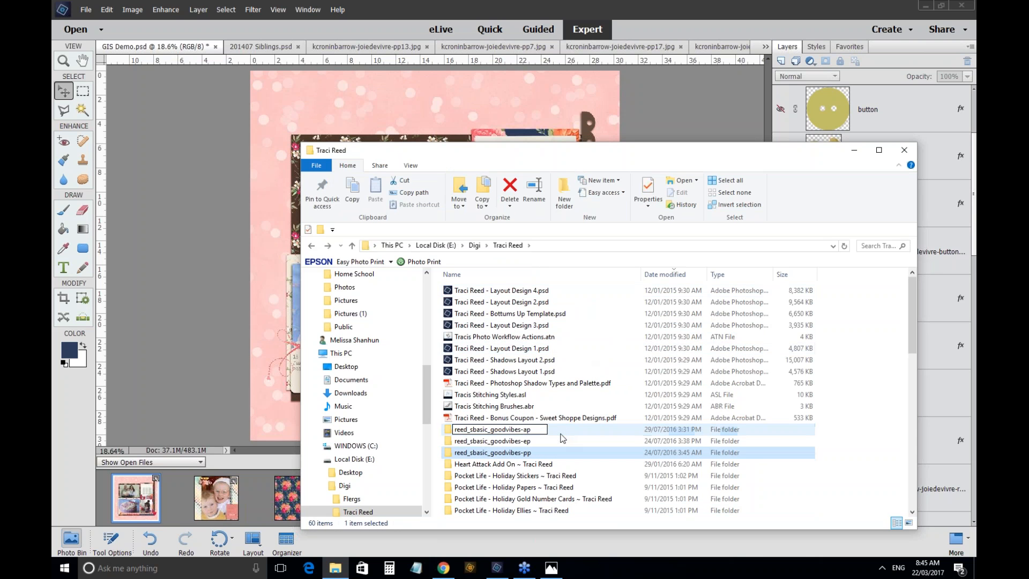
left_click(647, 489)
key("Down")
key("Down")
key("Down")
key("Down")
key("Down")
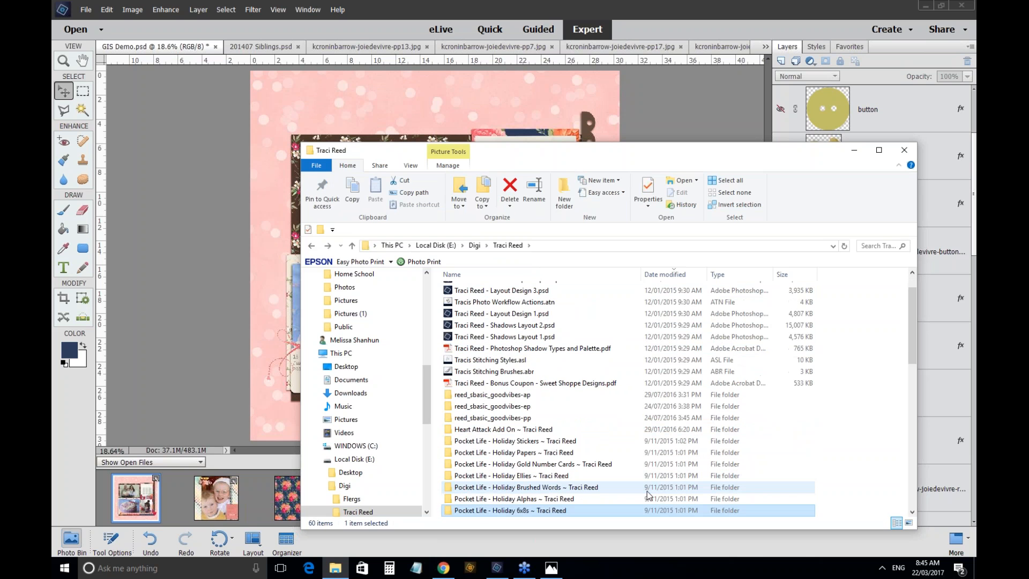
key("Page_Down")
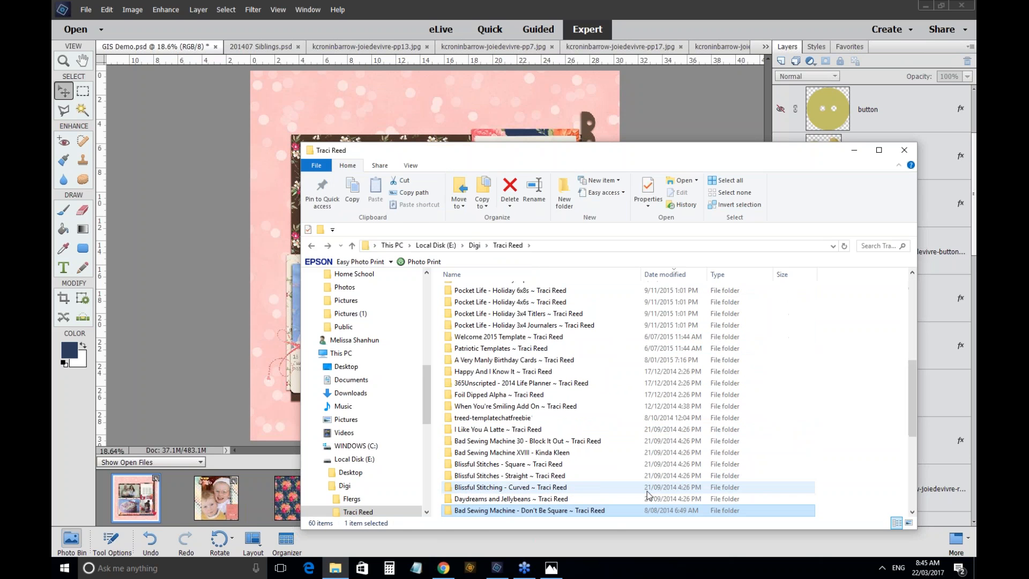
Repeat the "prove" search, clear it, and look through the rest of the folder list for the alphabet.
key("ctrl+e")
type("prove")
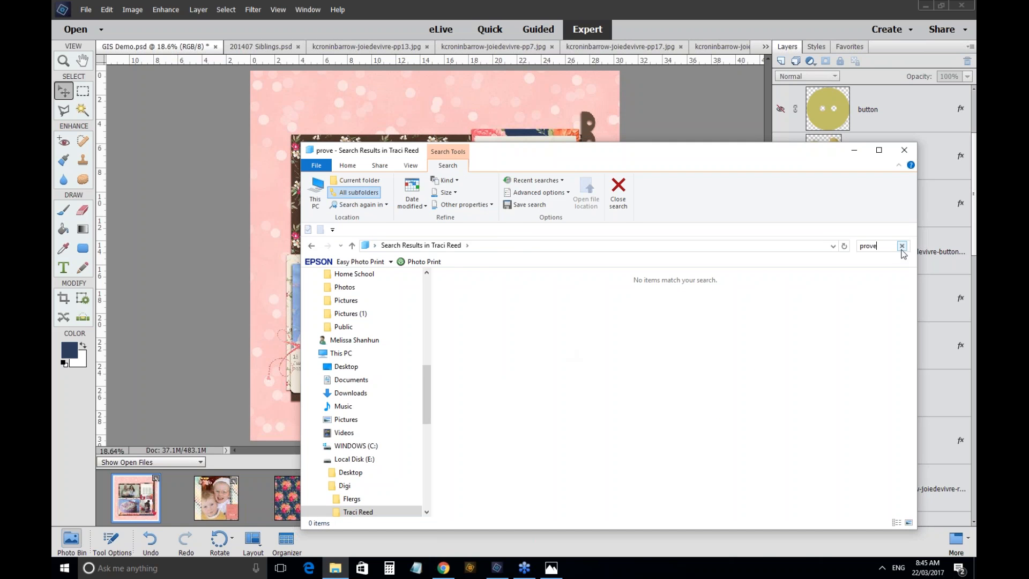
left_click(902, 245)
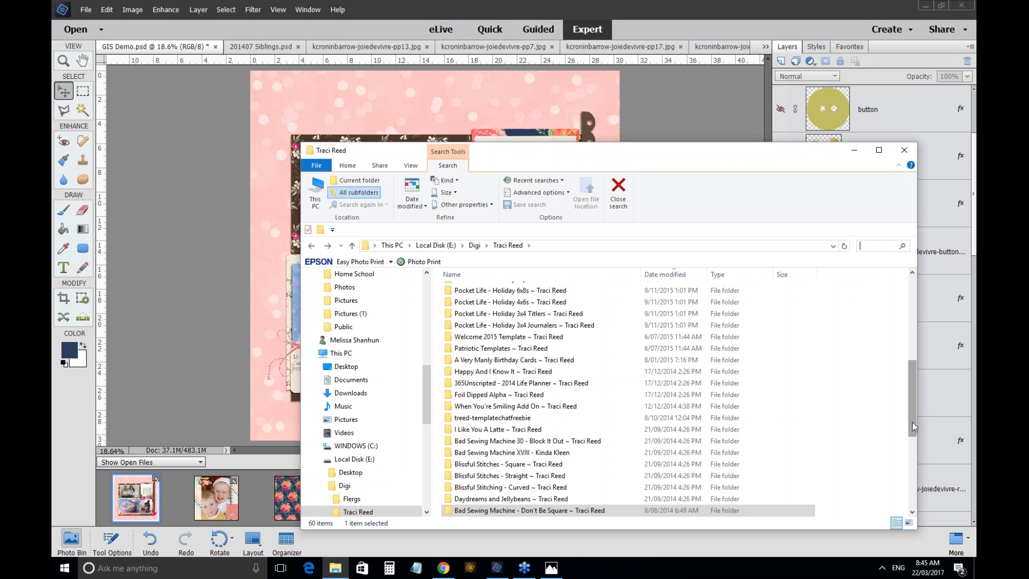
scroll(912, 423, "down", 2)
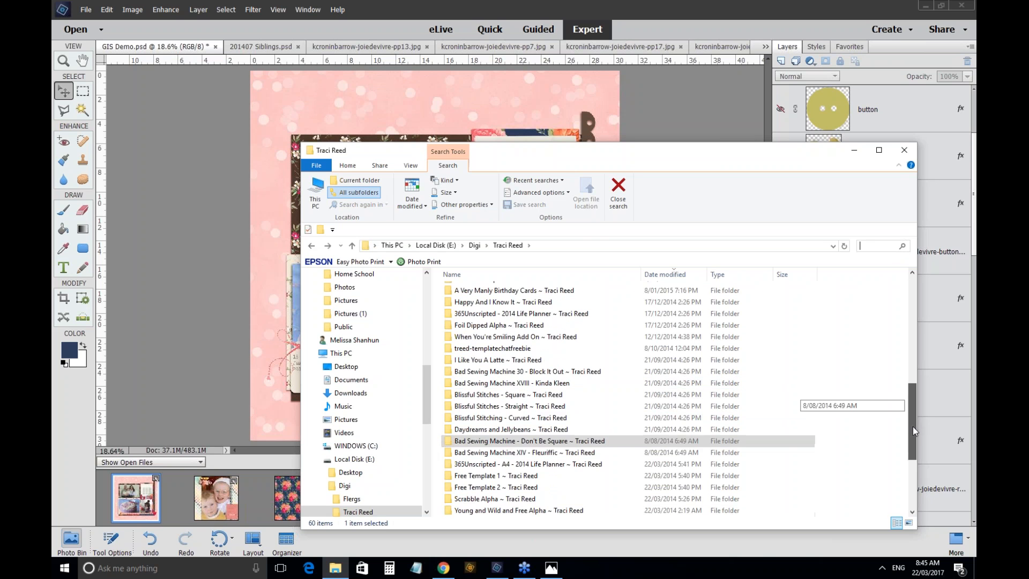
left_click_drag(912, 426, 908, 300)
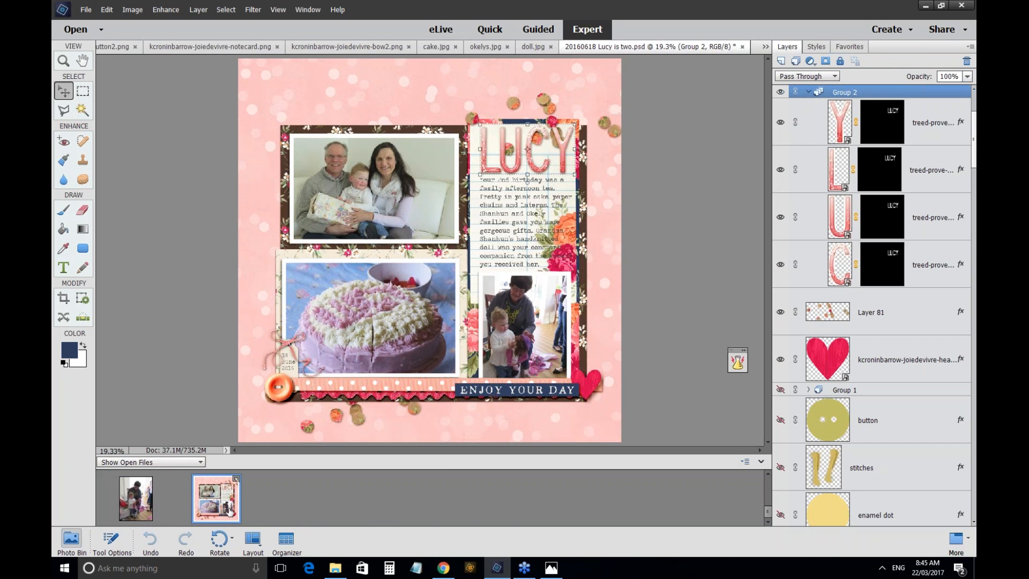
Duplicate the four pink alphabet letter layers from the finished layout into a new document.
left_click(839, 124)
left_click(830, 270, "shift")
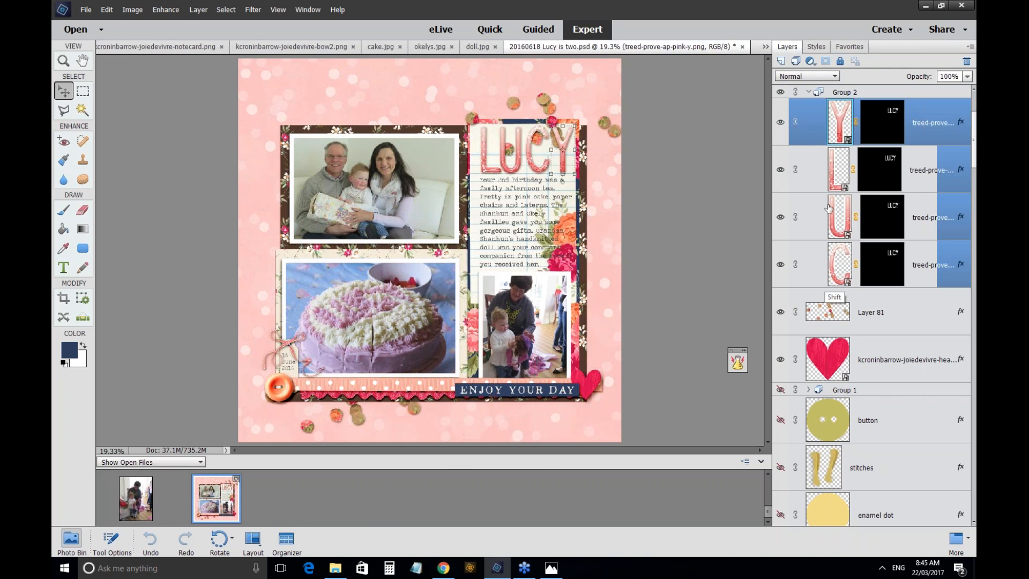
right_click(840, 215)
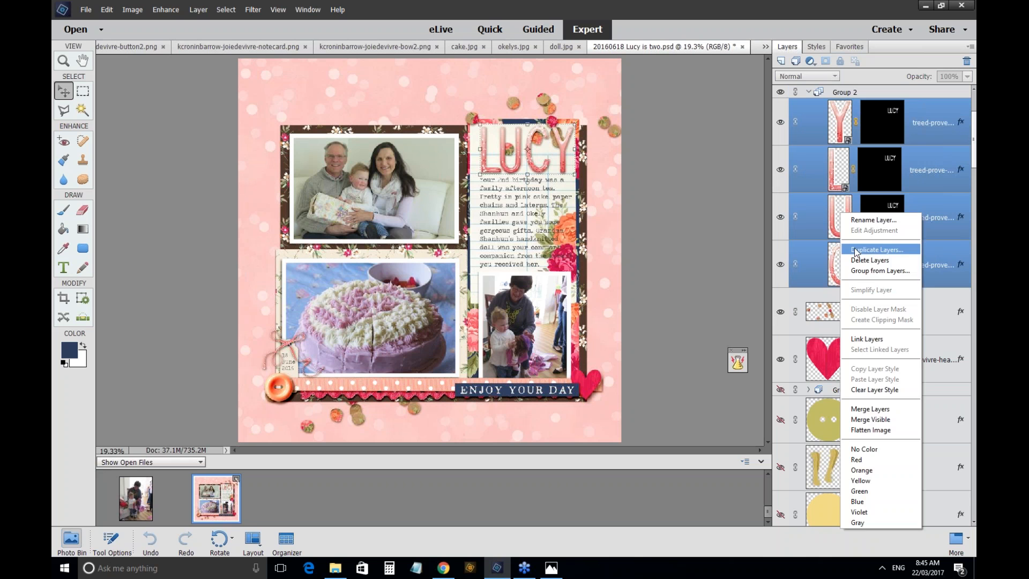
left_click(856, 251)
left_click(494, 217)
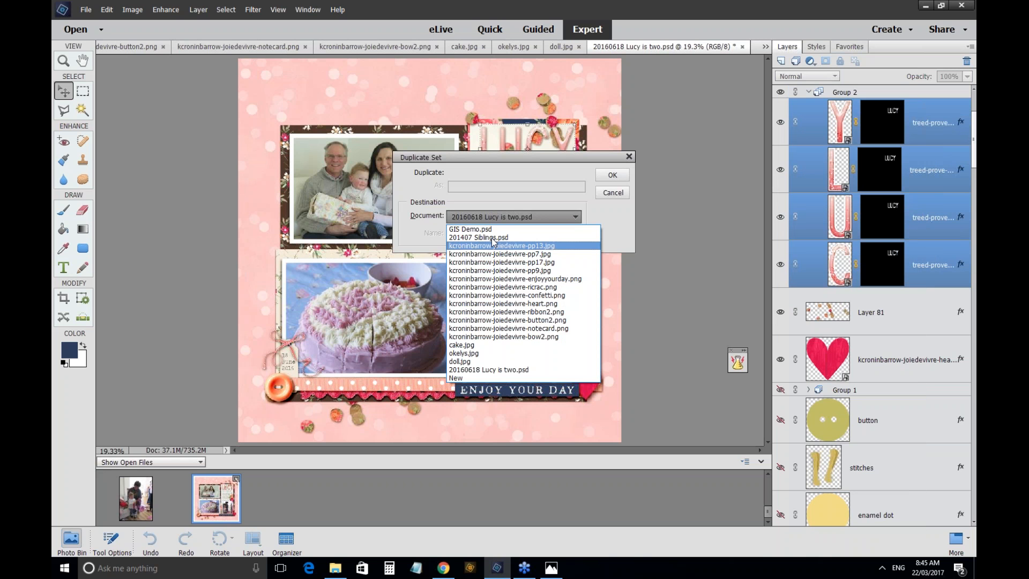
left_click(457, 377)
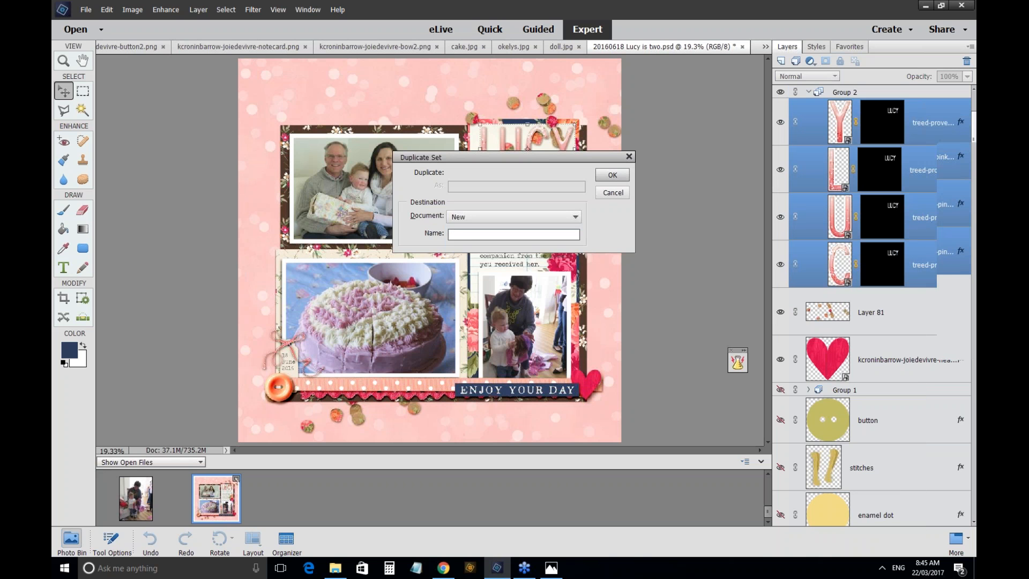
key("Return")
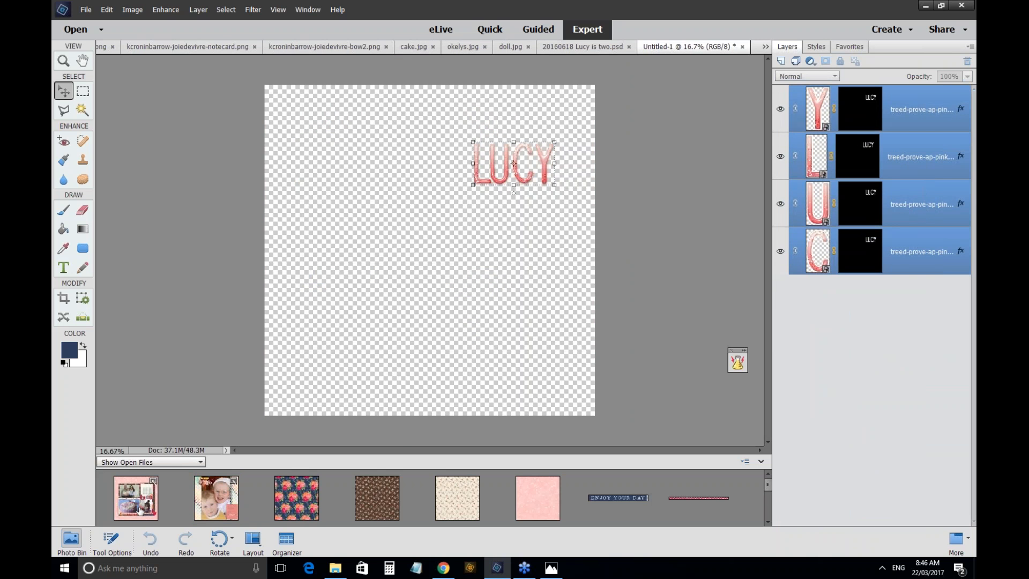
Return to GIS Demo.psd and hide the red "here" title layer.
left_click(138, 508)
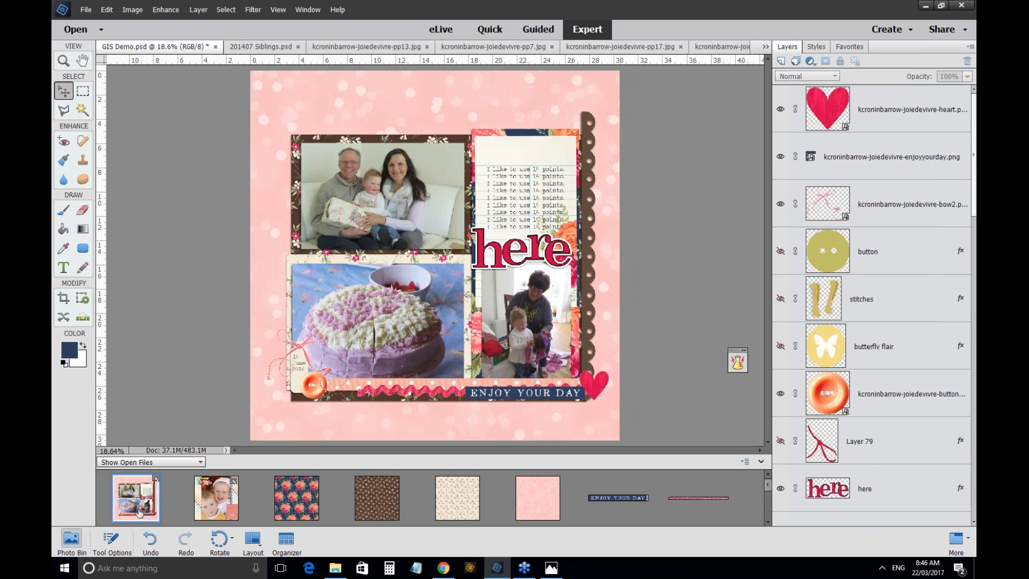
left_click(504, 264)
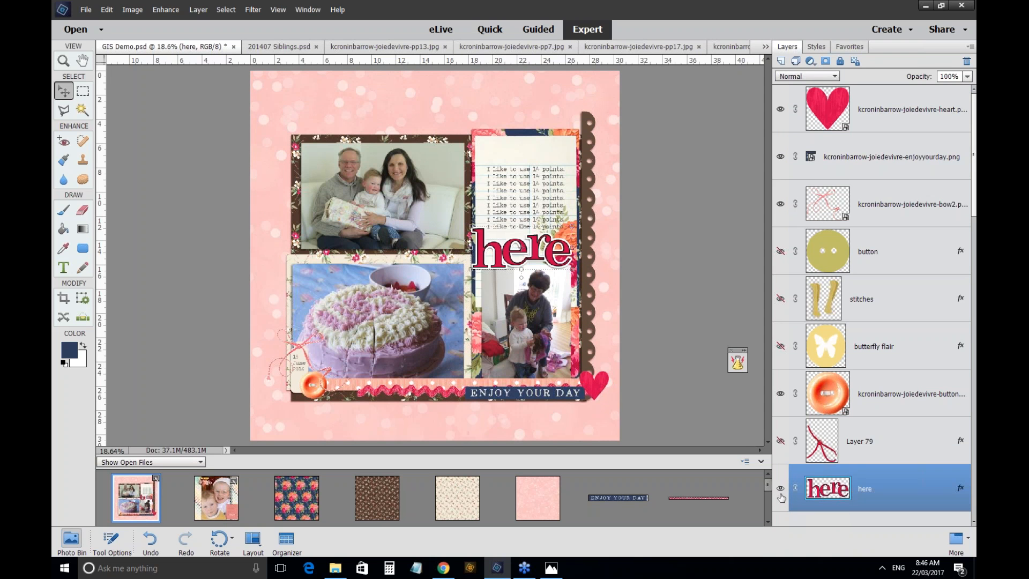
left_click(780, 495)
left_click(781, 495)
left_click(781, 496)
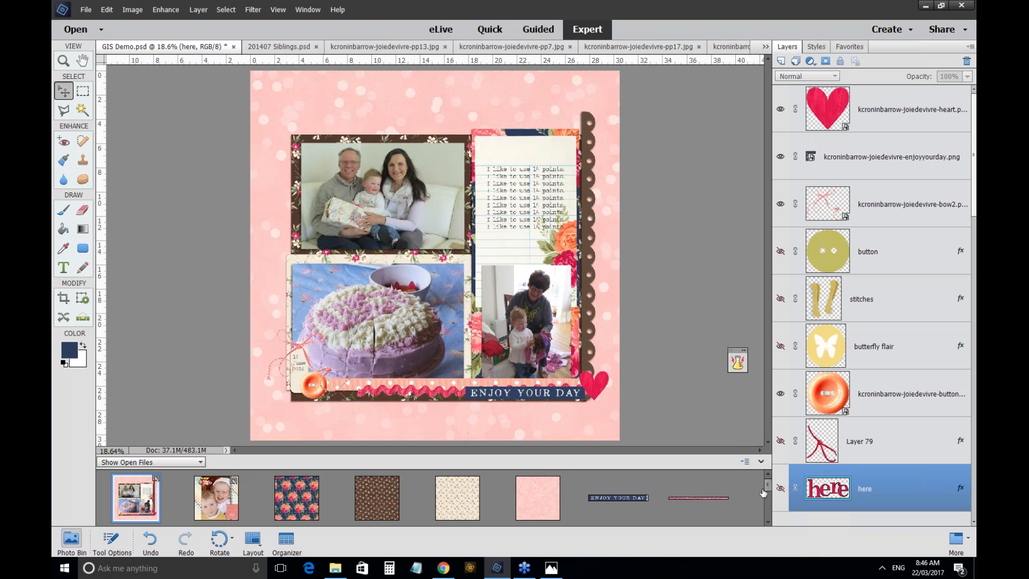
Switch to the untitled document with the pink letters and select the letters Y and L together.
scroll(763, 492, "down", 2)
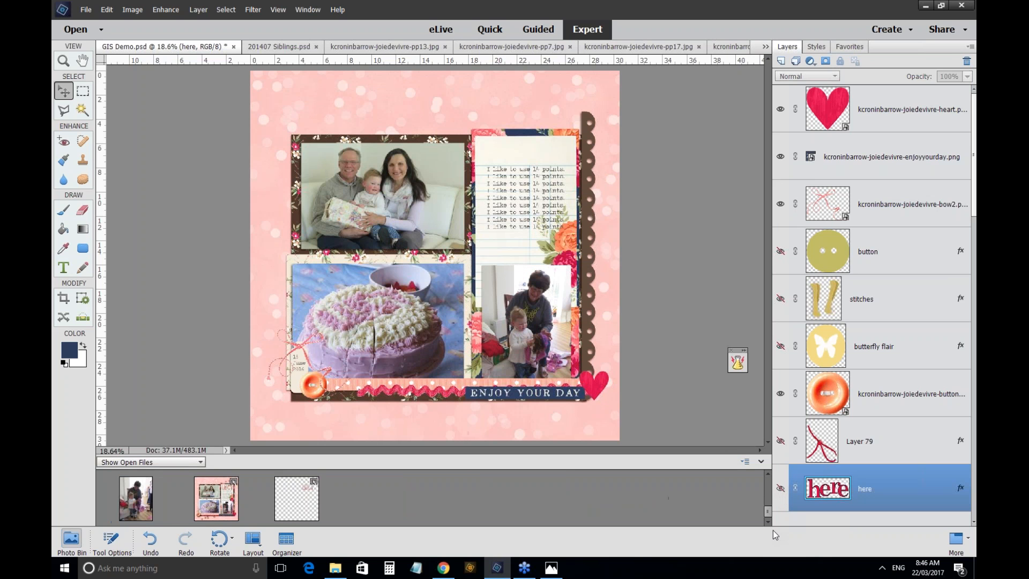
double_click(291, 497)
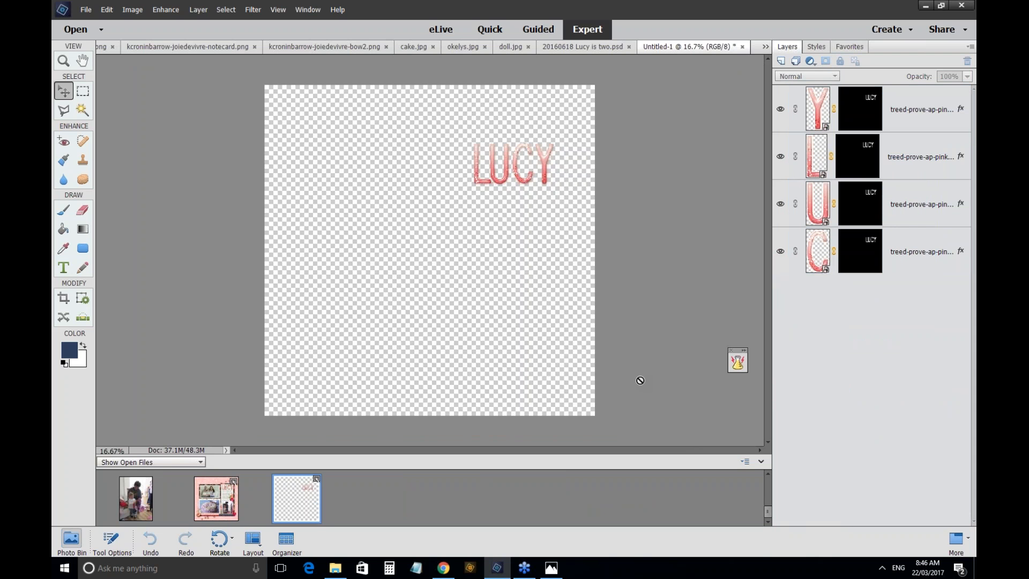
key("ctrl+equal")
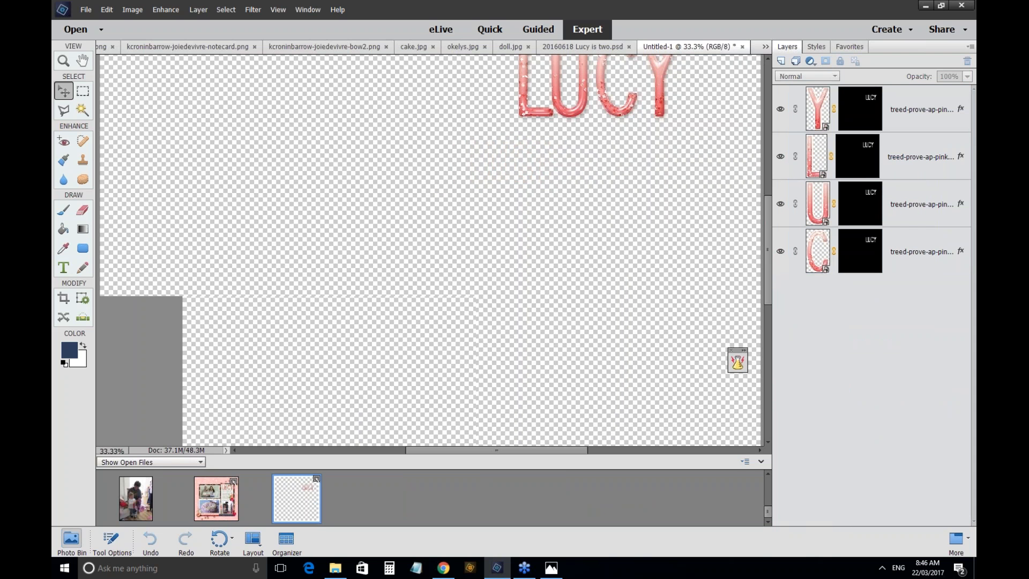
key("ctrl+equal")
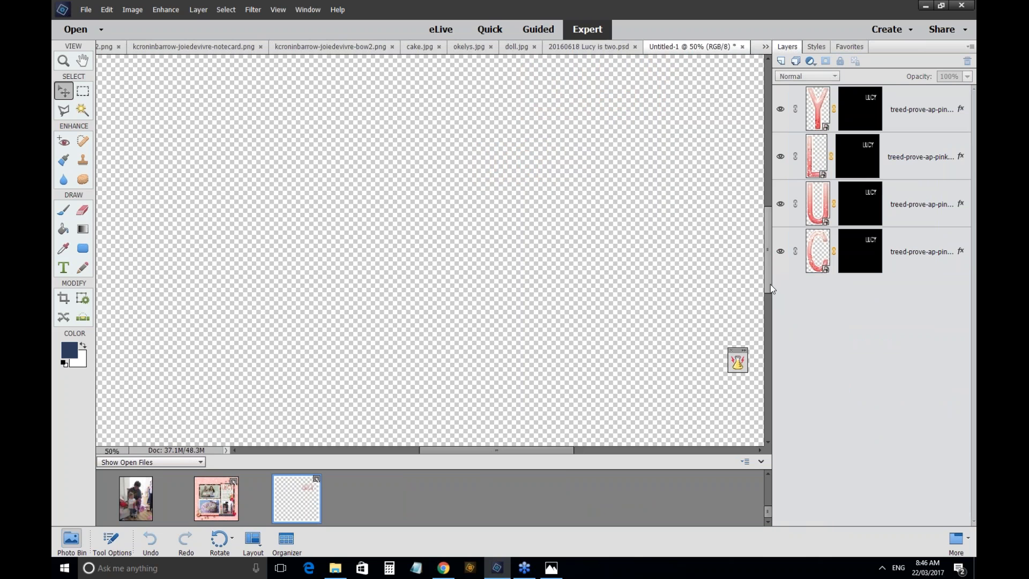
left_click_drag(770, 284, 770, 201)
left_click_drag(636, 453, 622, 454)
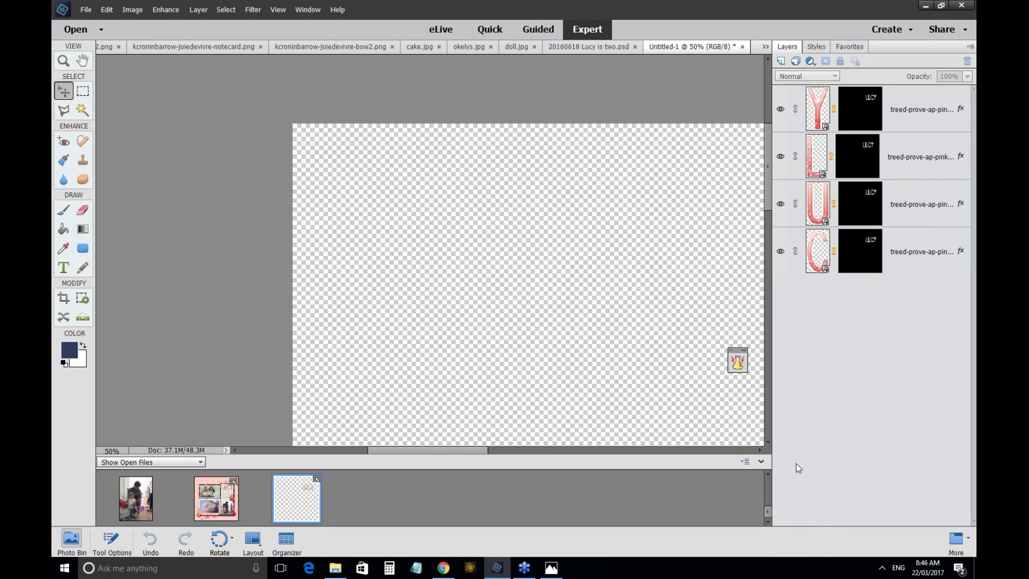
left_click(816, 219)
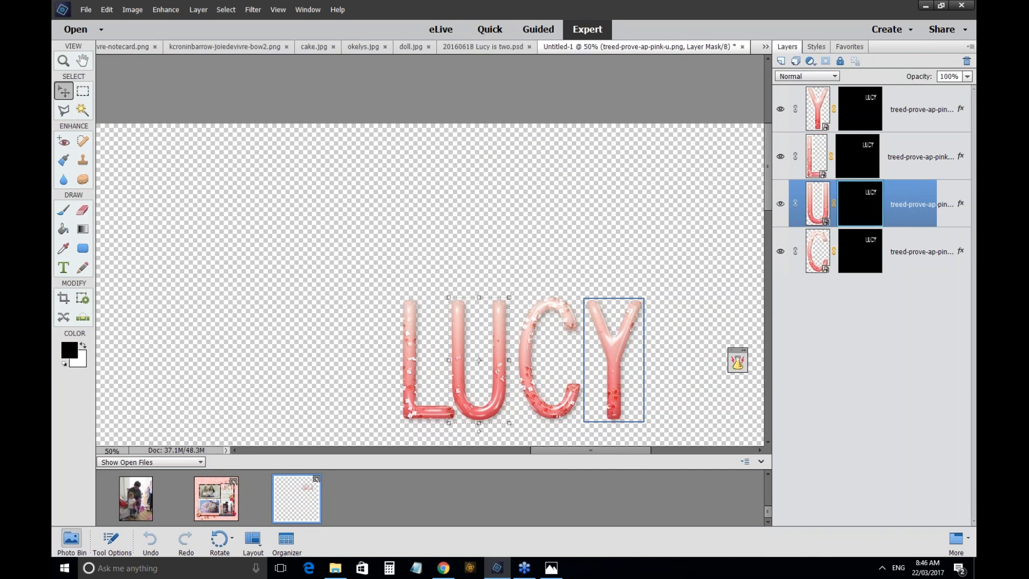
left_click(602, 356)
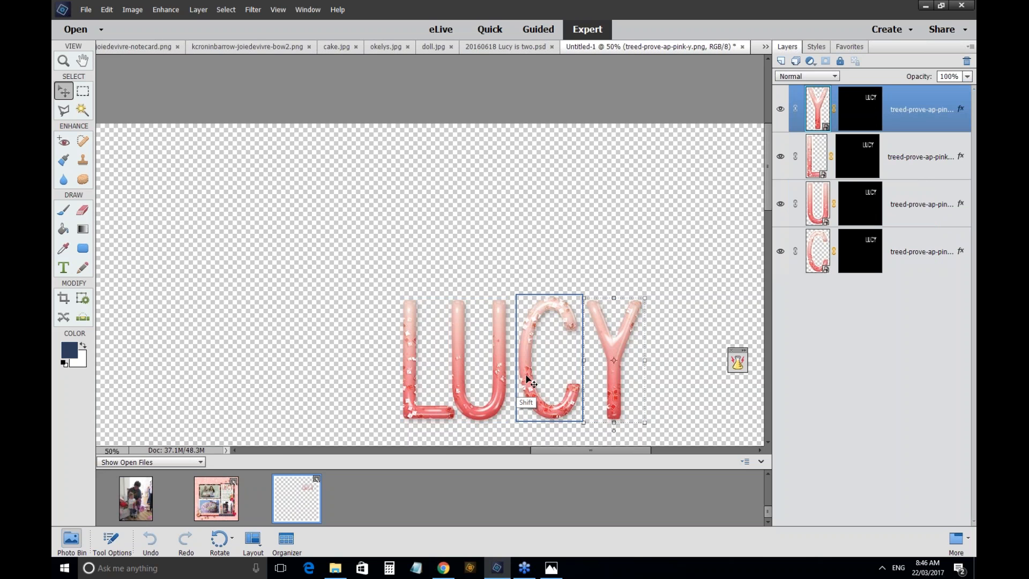
left_click(408, 400, "shift")
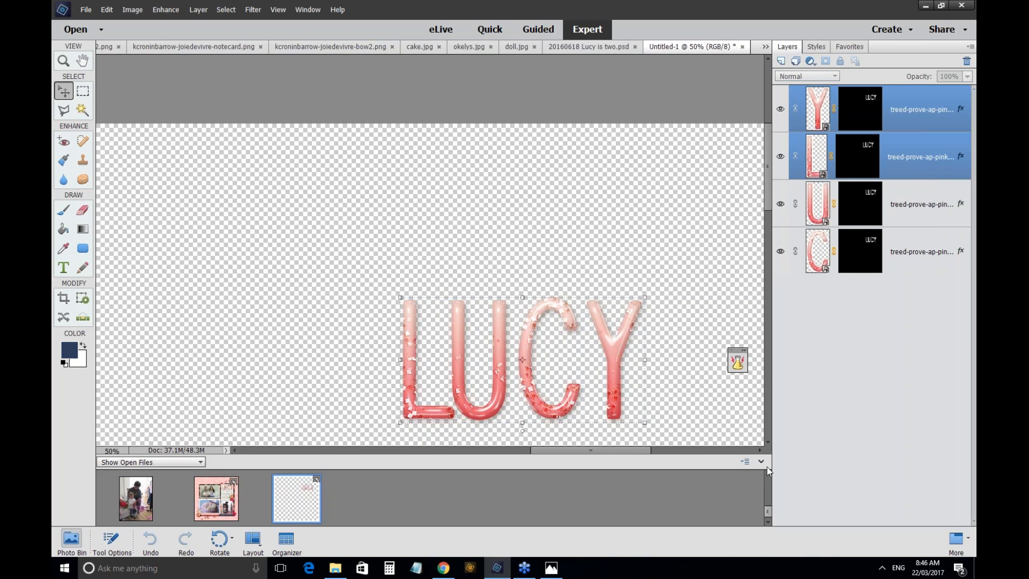
Copy the letter C into GIS Demo.psd and move it up over the journaling card's upper edge.
left_click_drag(768, 511, 769, 471)
left_click(527, 379)
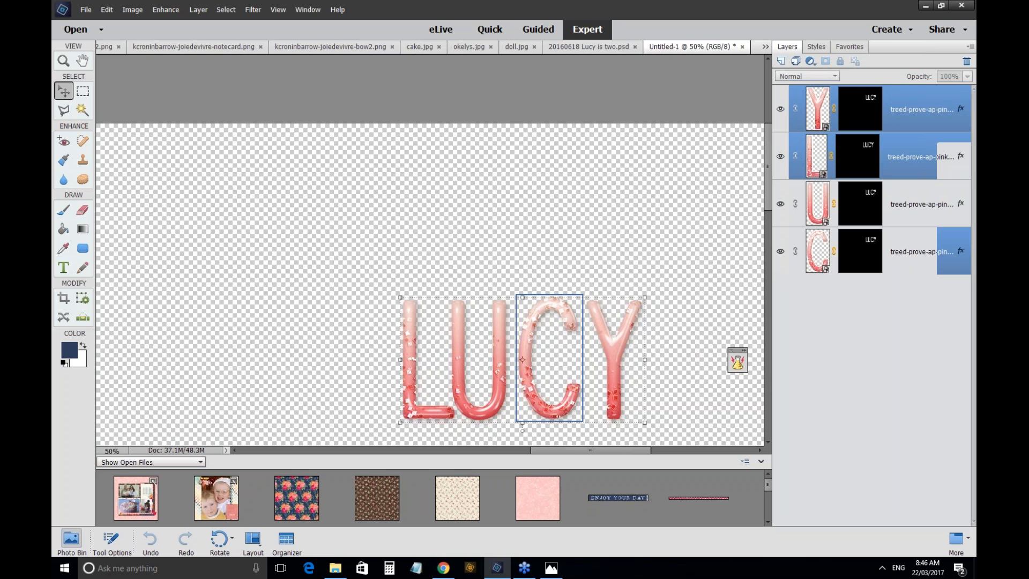
scroll(526, 379, "down", 1)
left_click_drag(527, 379, 138, 508)
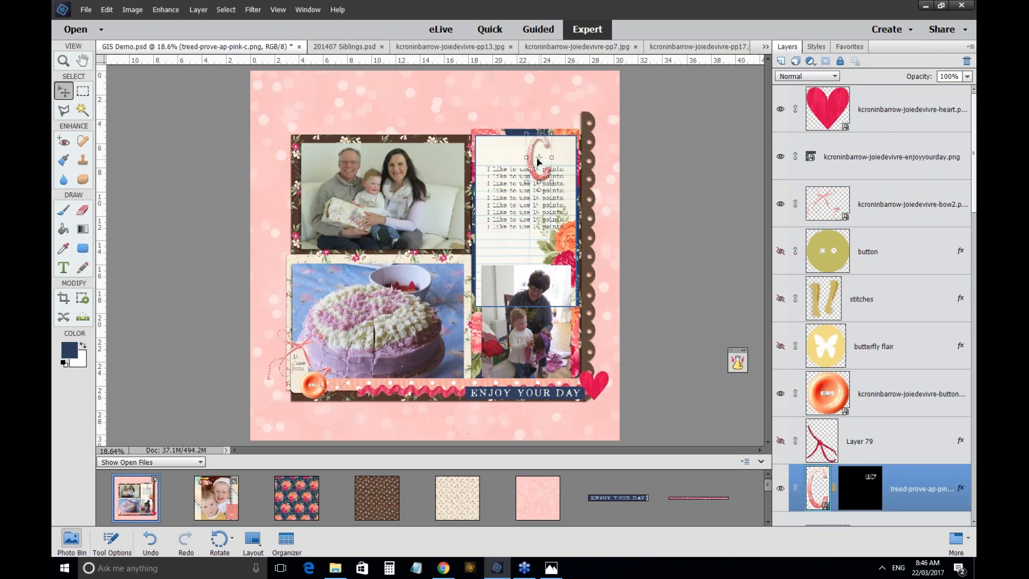
left_click_drag(539, 161, 538, 138)
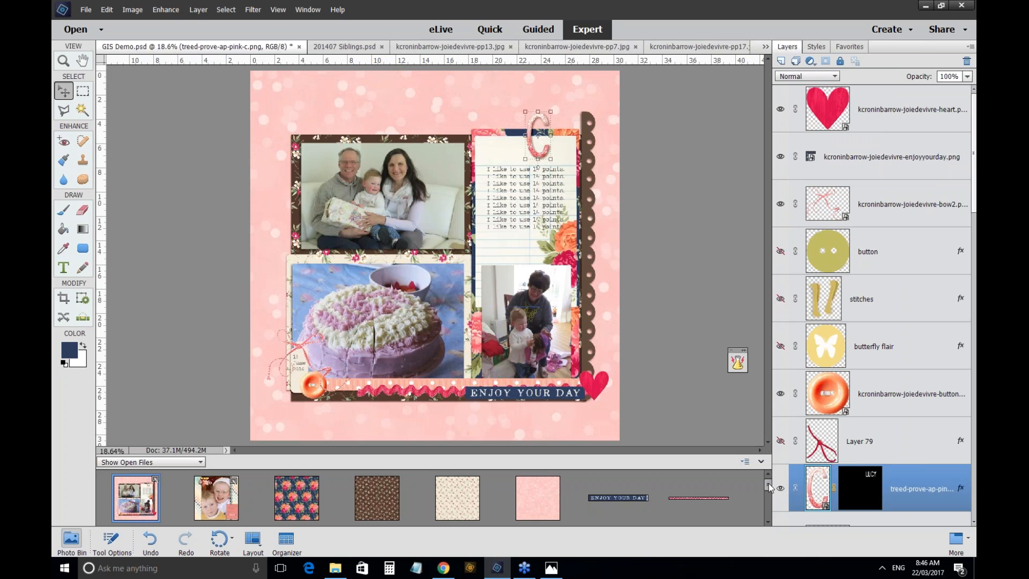
Copy the letters L and U from the untitled document into GIS Demo.psd.
double_click(296, 498)
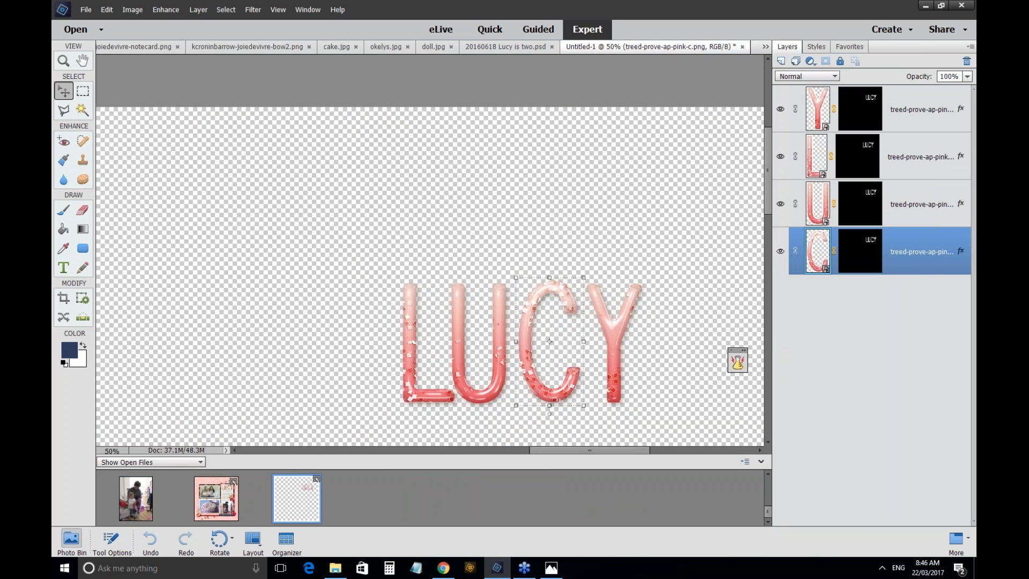
left_click(410, 346)
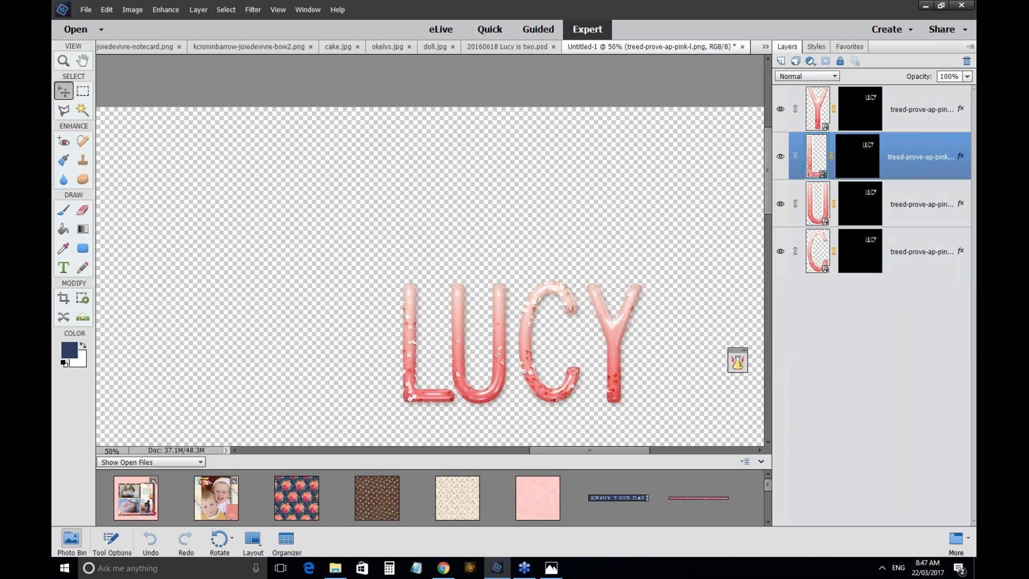
left_click_drag(410, 346, 284, 429)
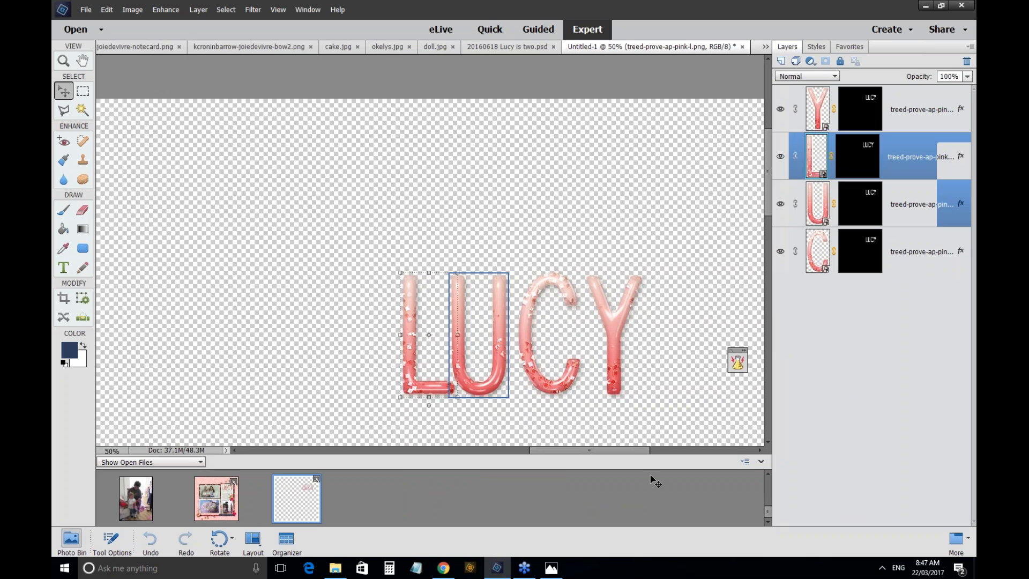
left_click(767, 492)
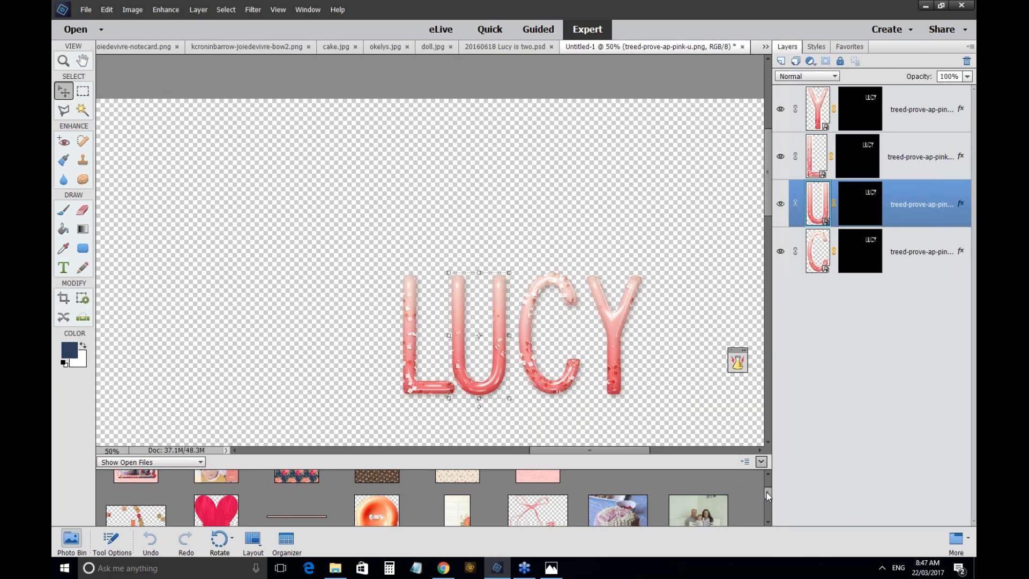
left_click(766, 492)
left_click(766, 492)
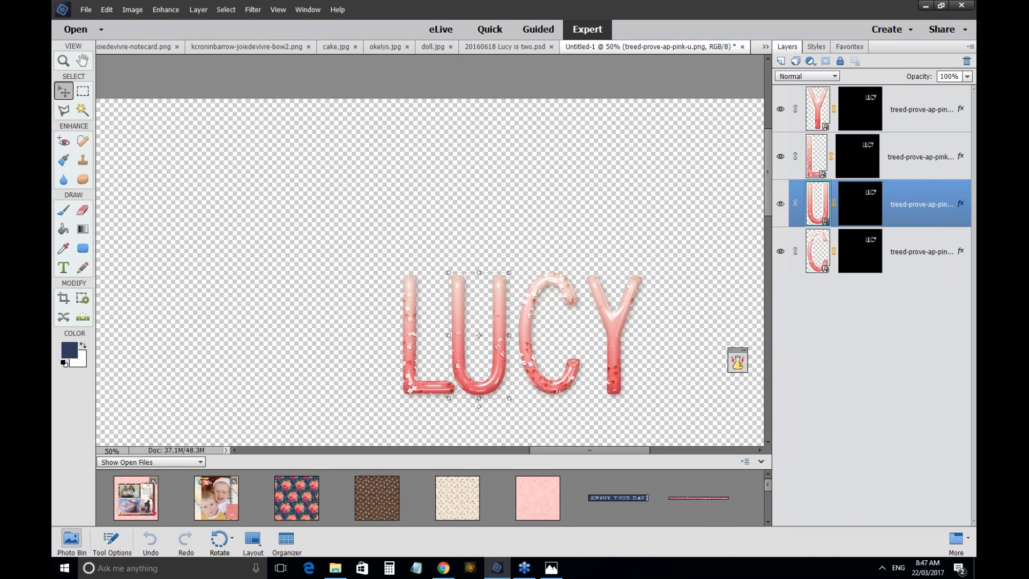
left_click_drag(497, 351, 137, 506)
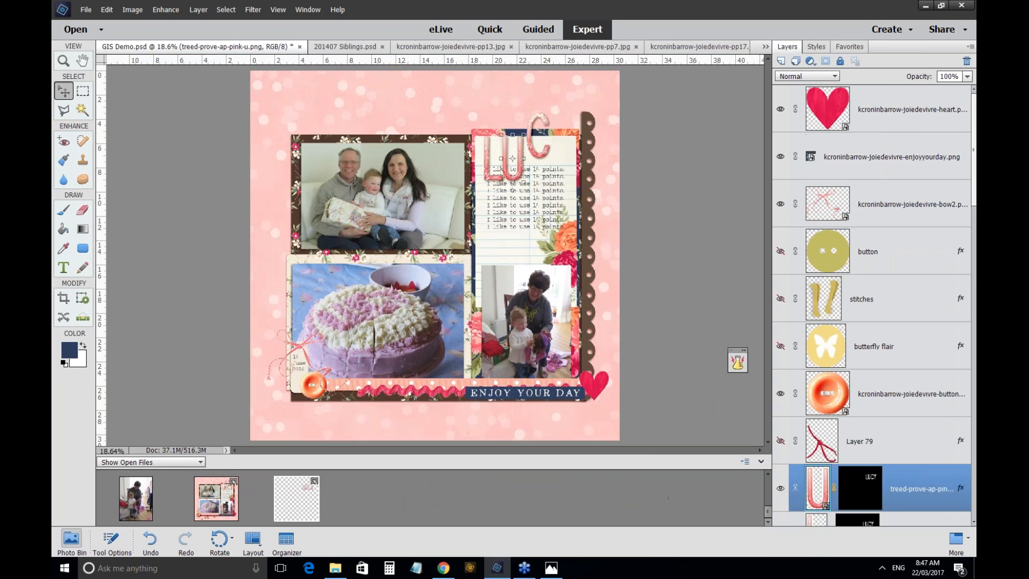
Copy the letter Y from the untitled document into GIS Demo.psd.
left_click(314, 495)
left_click(614, 328)
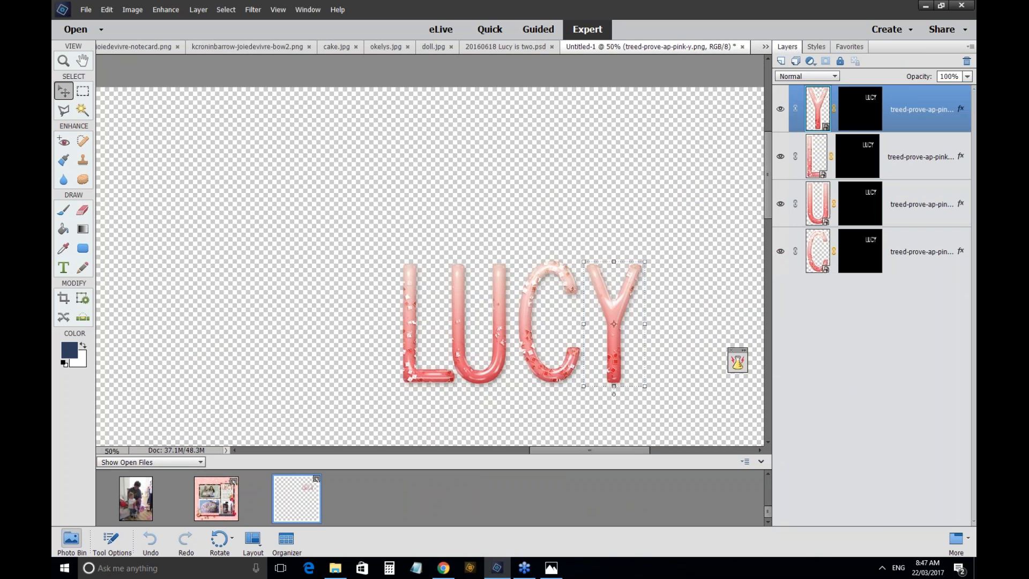
scroll(769, 472, "up", 2)
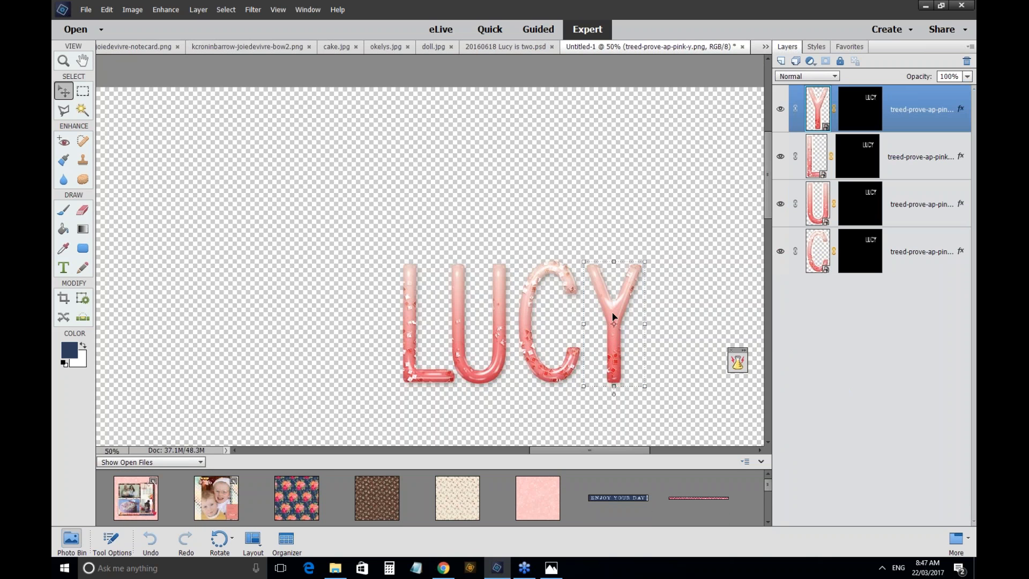
left_click_drag(614, 316, 617, 202)
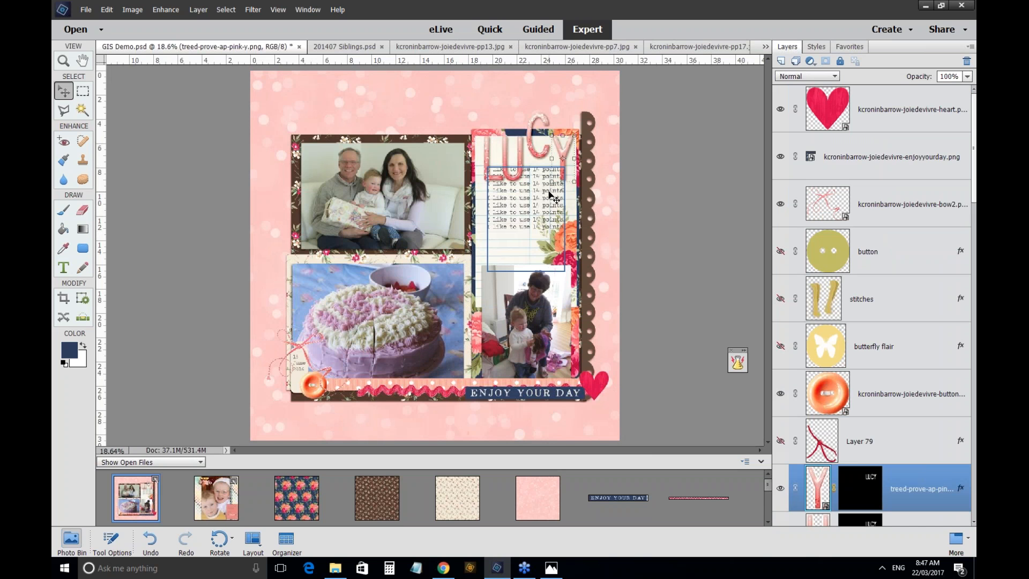
Hide the scallop border and spread the letters L, U, C and Y at staggered heights across the journaling card's upper edge.
key("ctrl+equal")
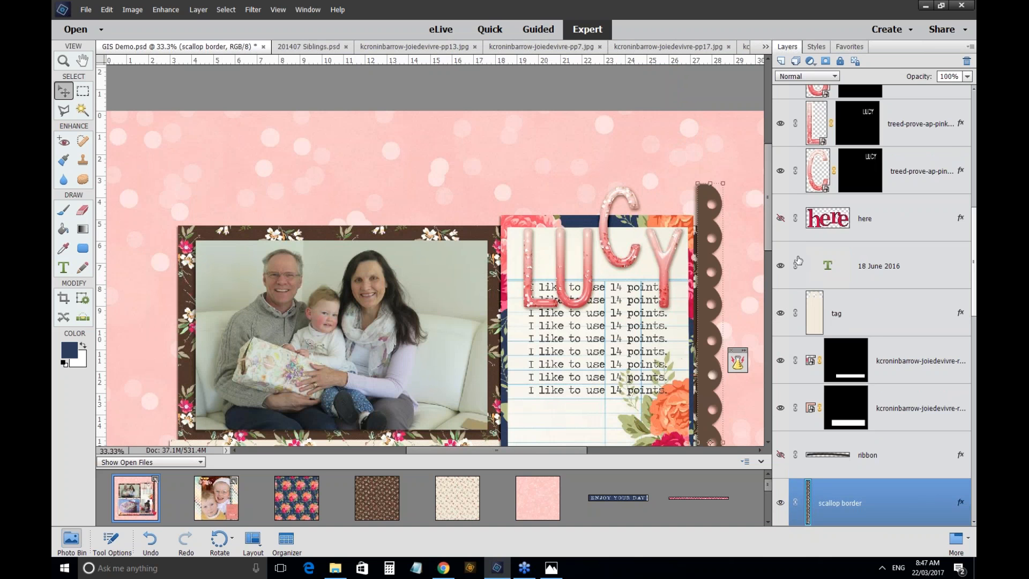
left_click_drag(569, 252, 554, 207)
left_click_drag(529, 268, 502, 205)
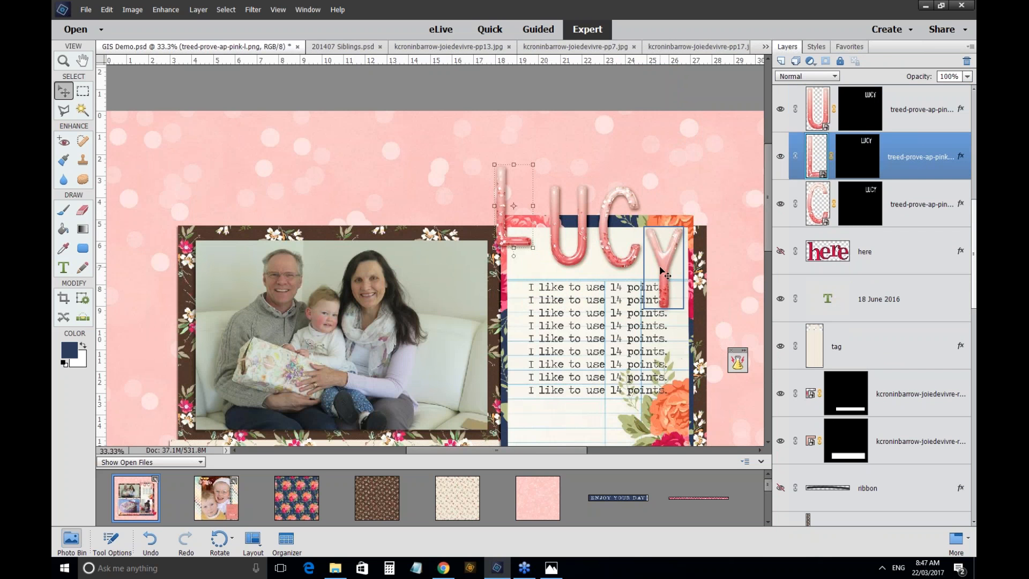
left_click_drag(664, 273, 668, 212)
left_click_drag(621, 263, 602, 201)
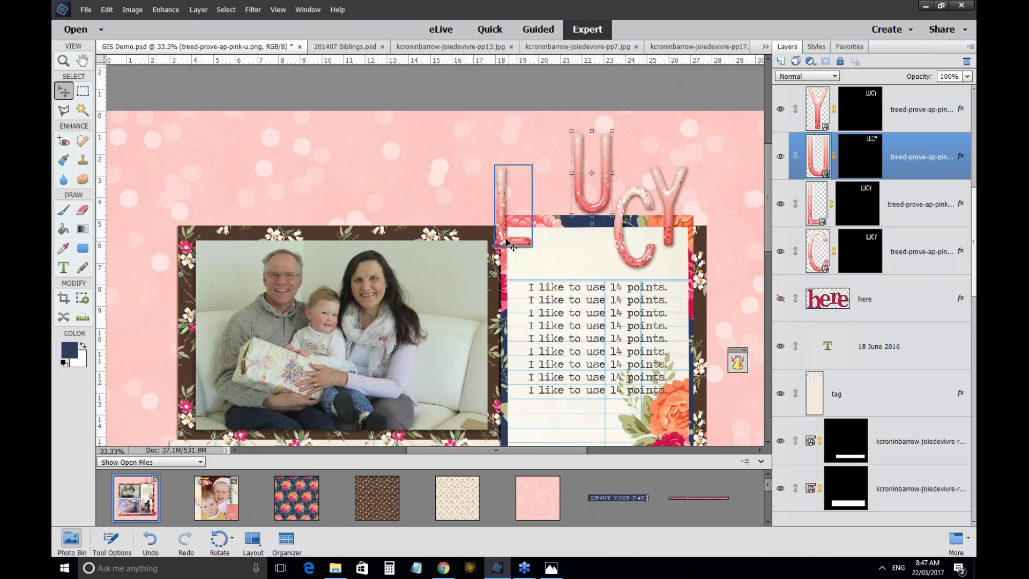
left_click_drag(510, 245, 525, 254)
Select the four title letters L, U, C and Y together and align them along their bottom edges.
left_click(606, 200, "shift")
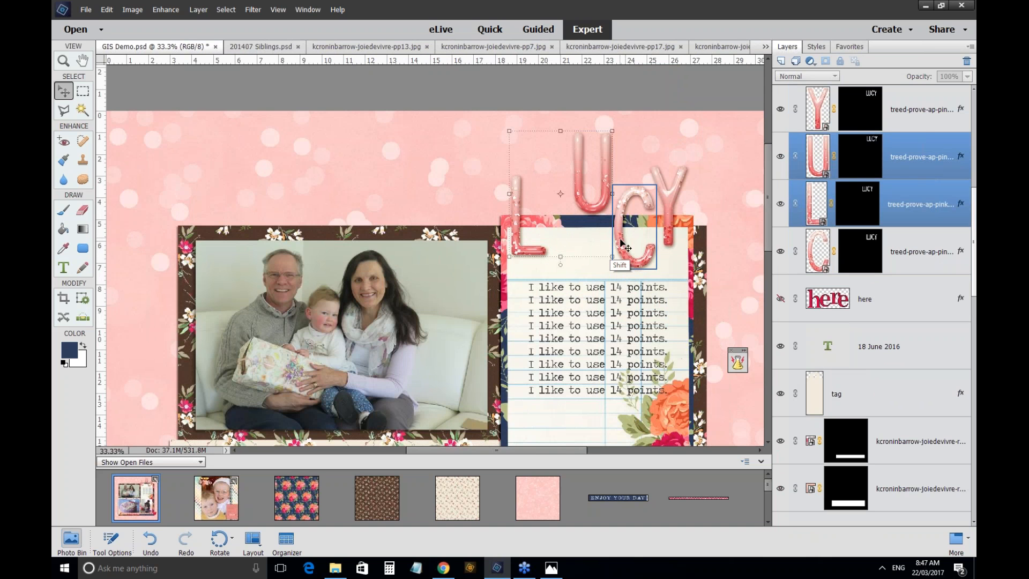
left_click(621, 244, "shift")
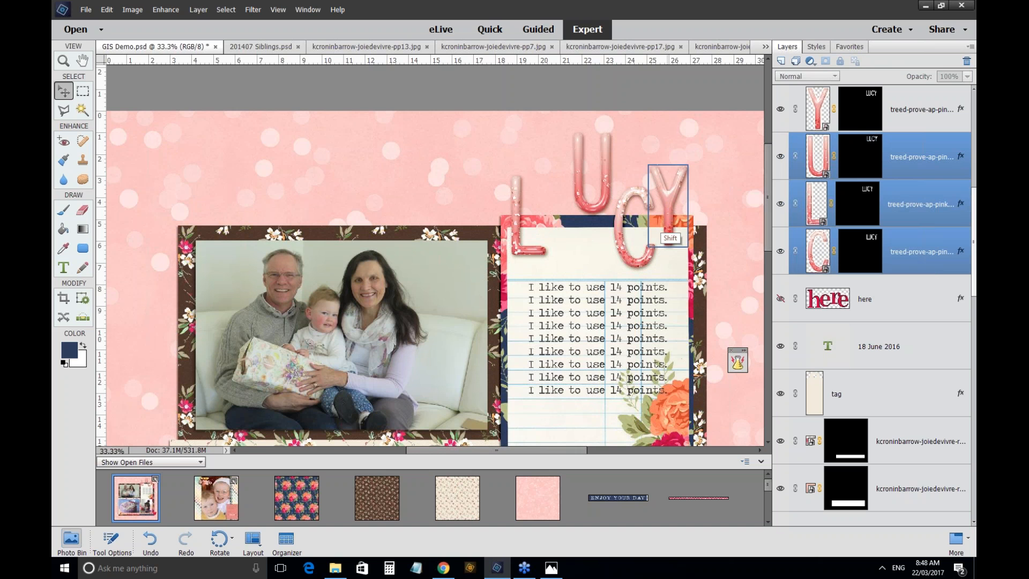
left_click(667, 238, "shift")
left_click(340, 151)
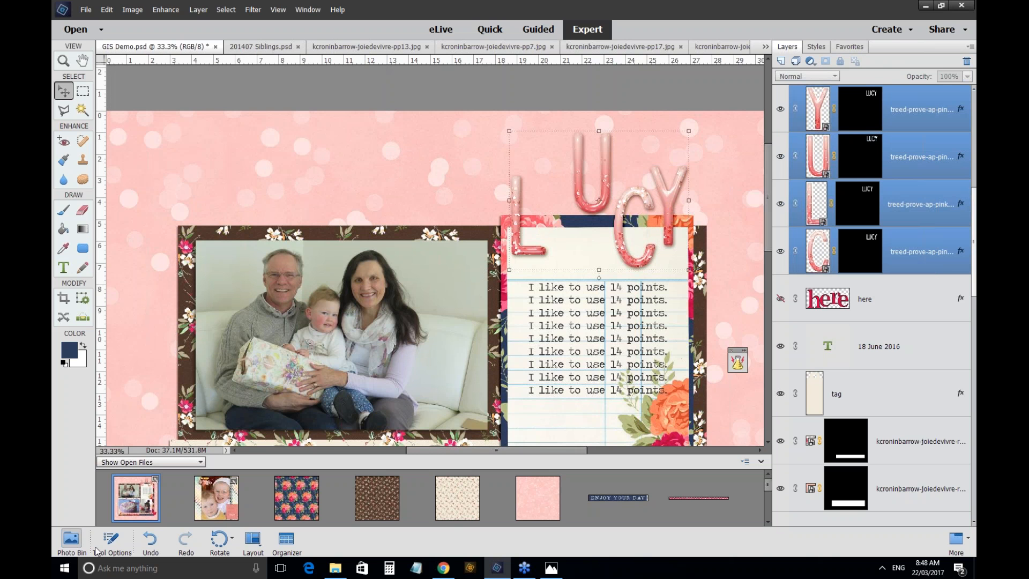
left_click(112, 542)
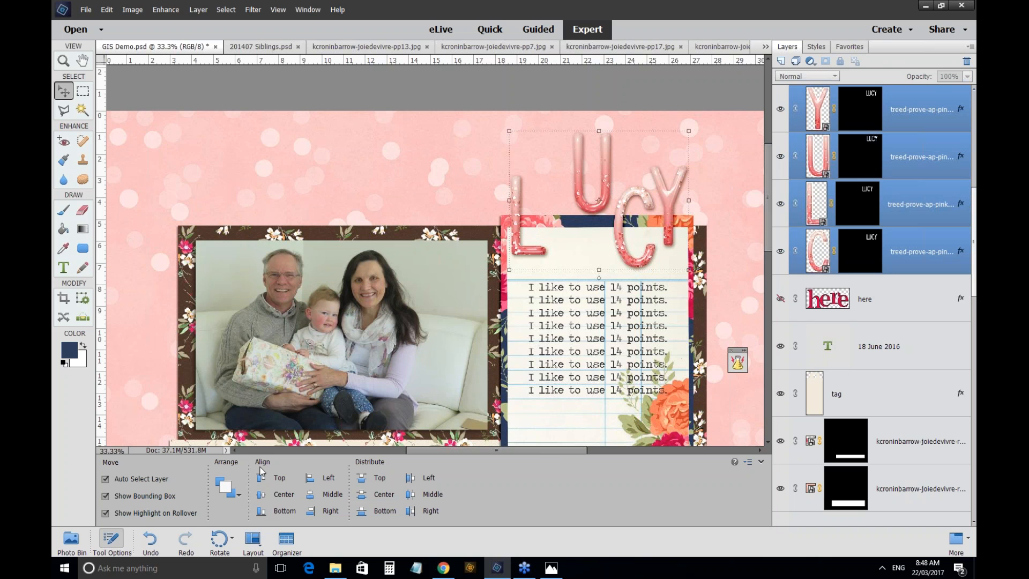
left_click(260, 513)
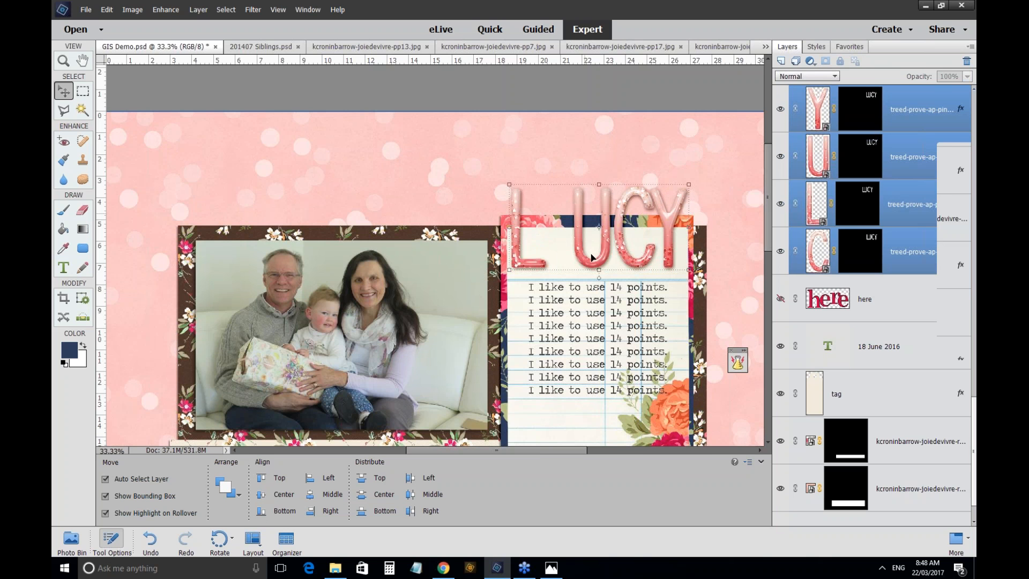
Shift the letter L slightly right and the U and C left to tighten the title's spacing.
left_click(564, 204)
left_click_drag(518, 240, 519, 239)
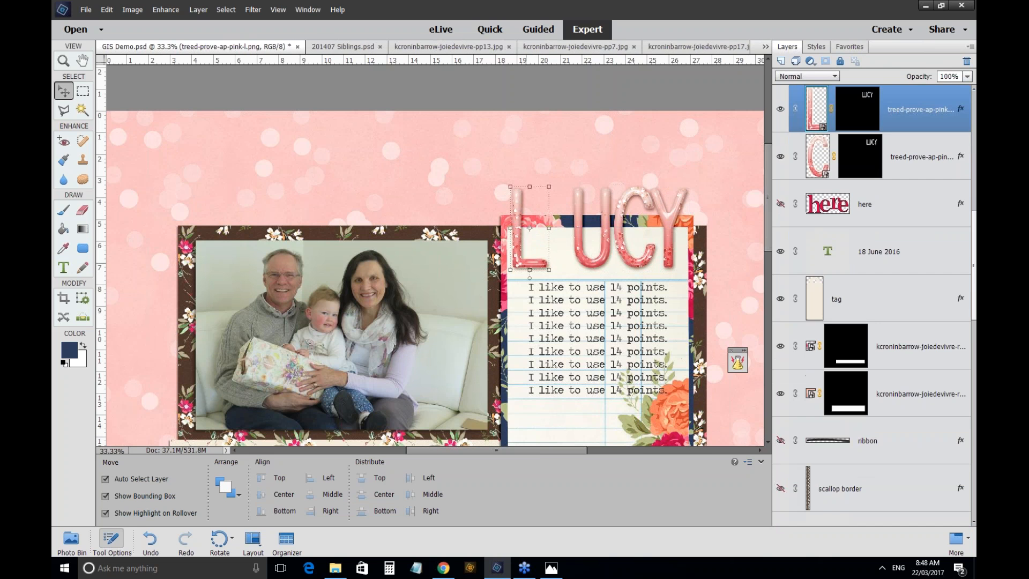
key("shift+Right")
key("shift+Right")
key("shift+Right")
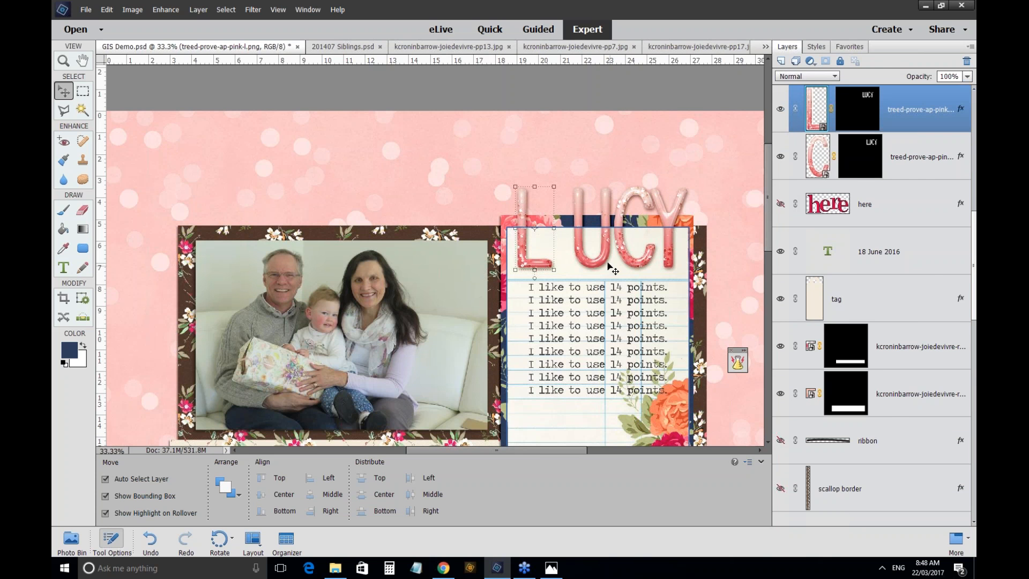
left_click(613, 268)
left_click_drag(612, 264, 592, 264)
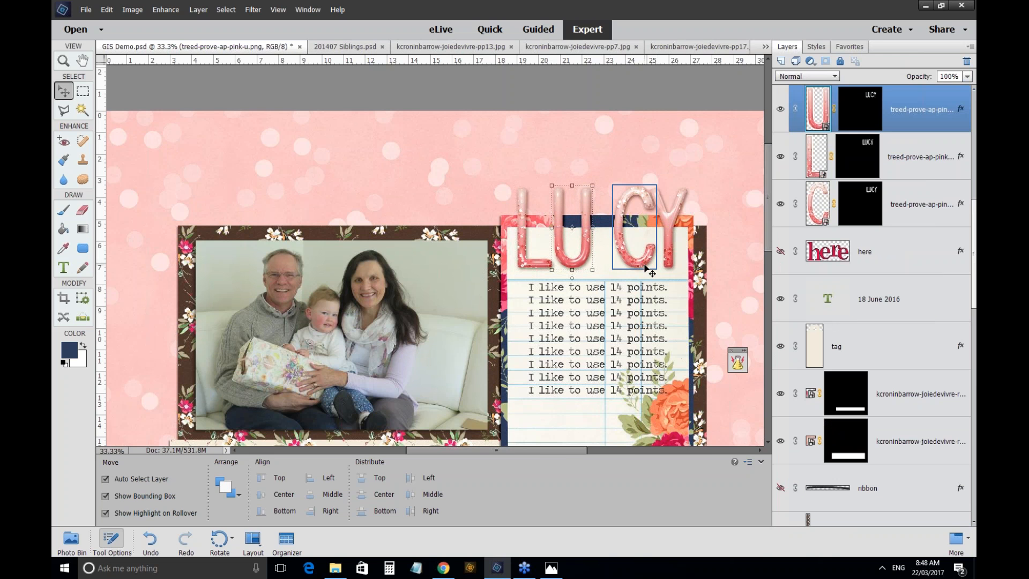
left_click(633, 204)
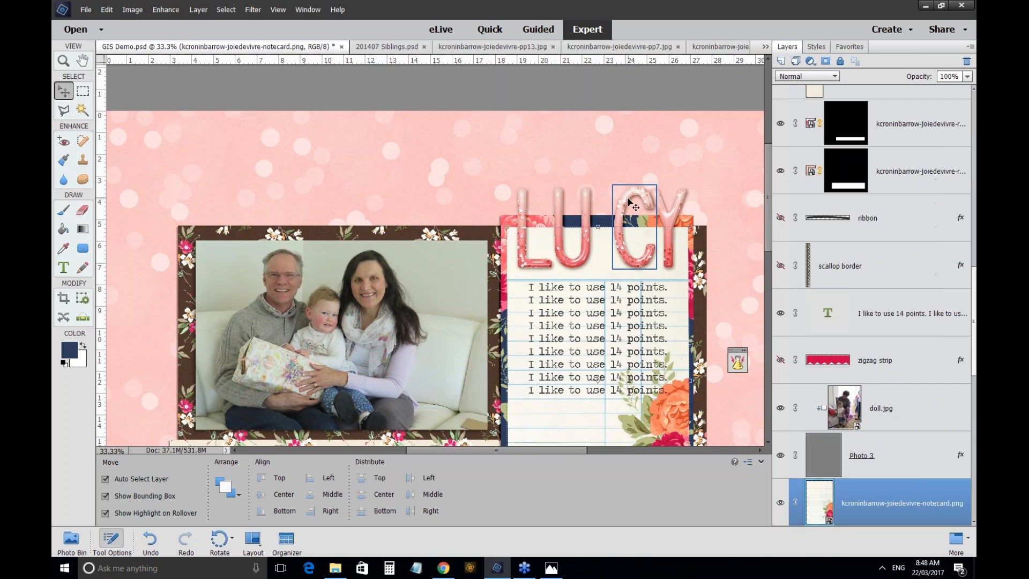
left_click(633, 203)
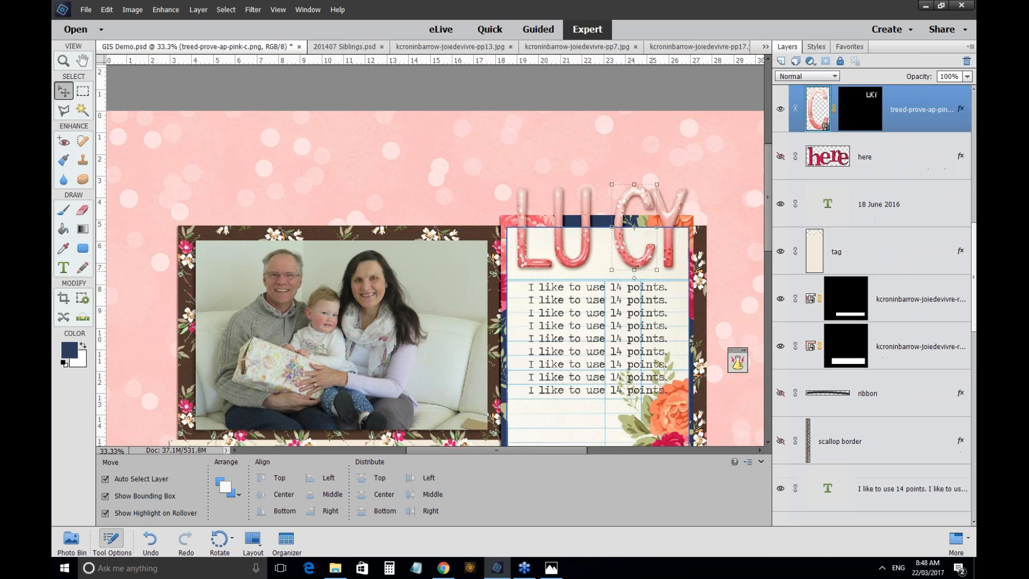
Select all four title letters and distribute them evenly by their horizontal middles.
left_click(671, 238)
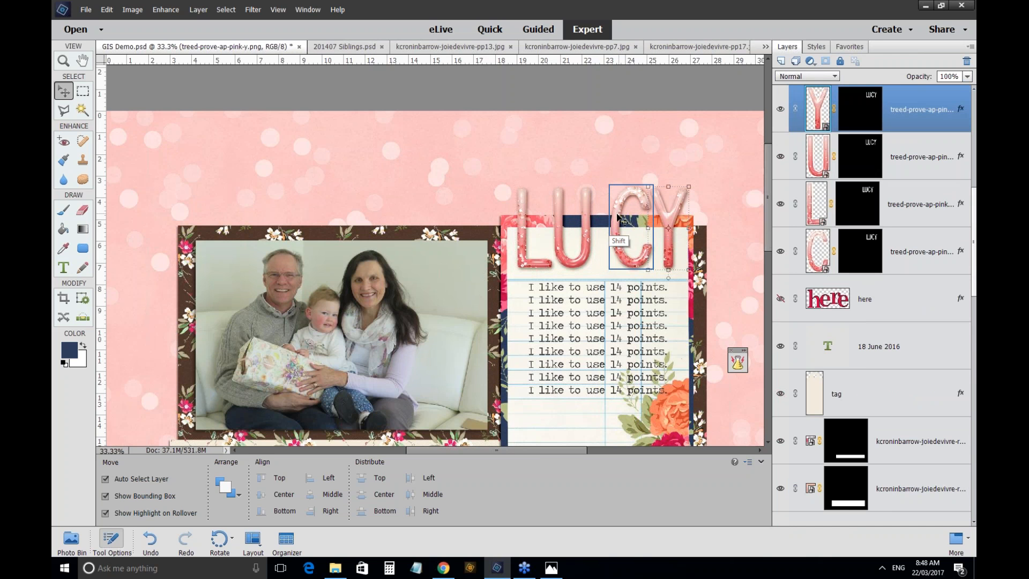
left_click(619, 217, "shift")
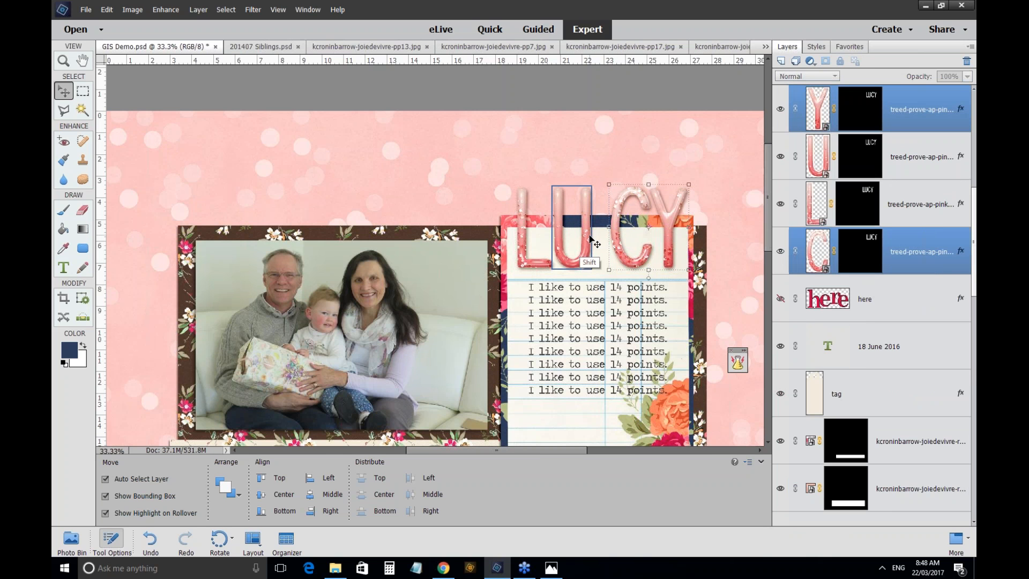
left_click(591, 240, "shift")
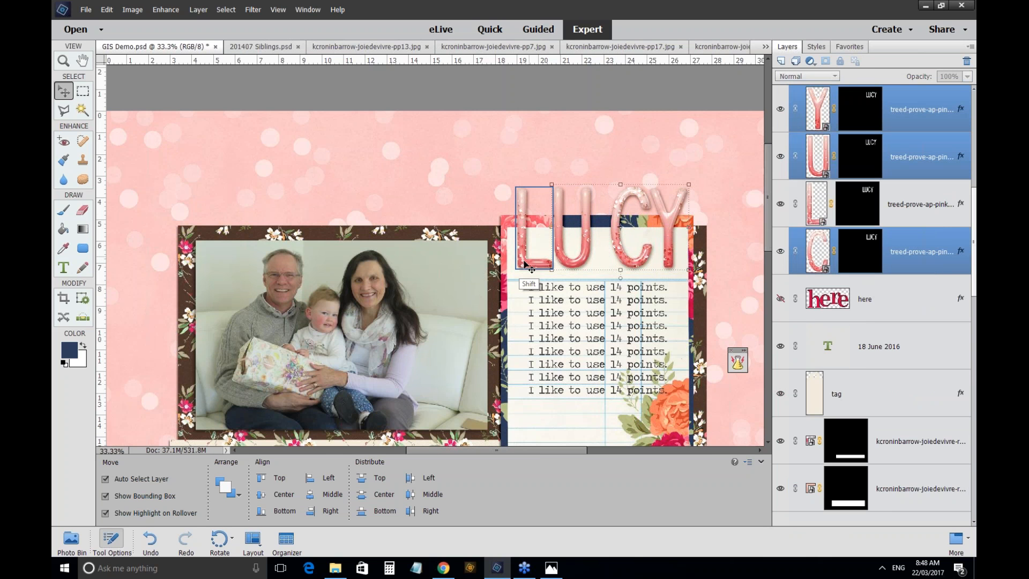
left_click(528, 265, "shift")
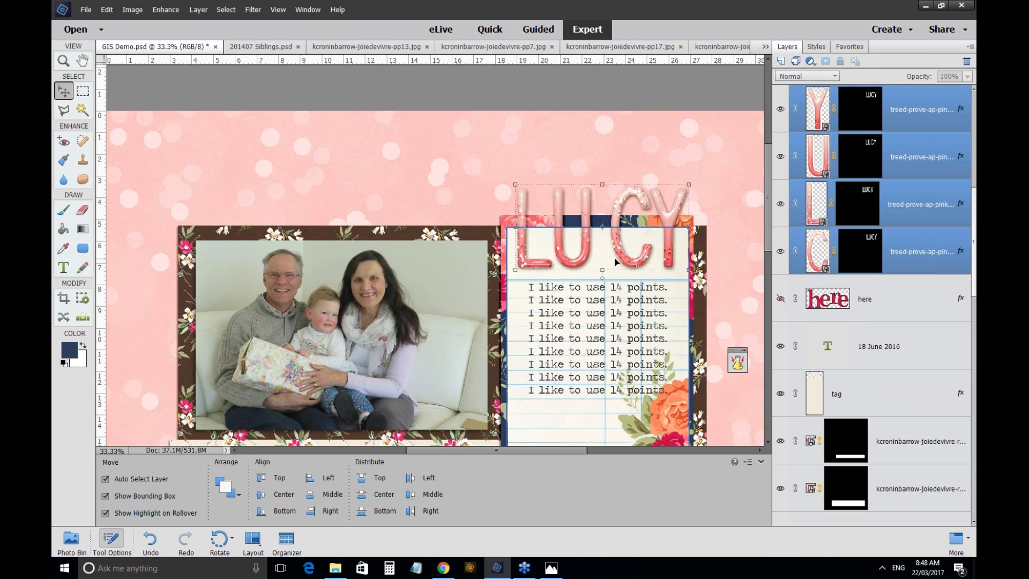
left_click(410, 497)
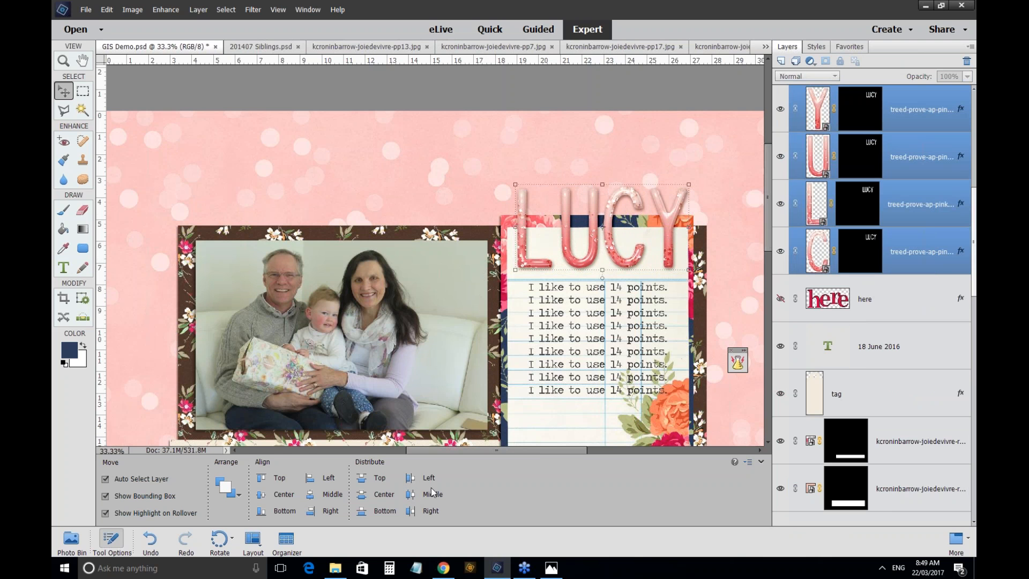
Nudge the letter L slightly right and the letter Y slightly left to tighten the distributed title.
left_click(599, 170)
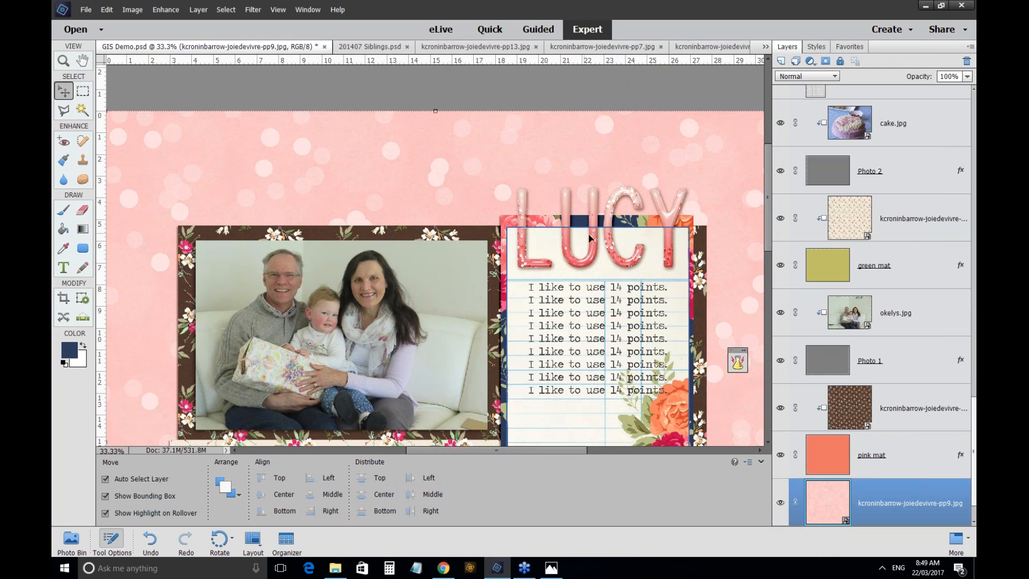
left_click(579, 230)
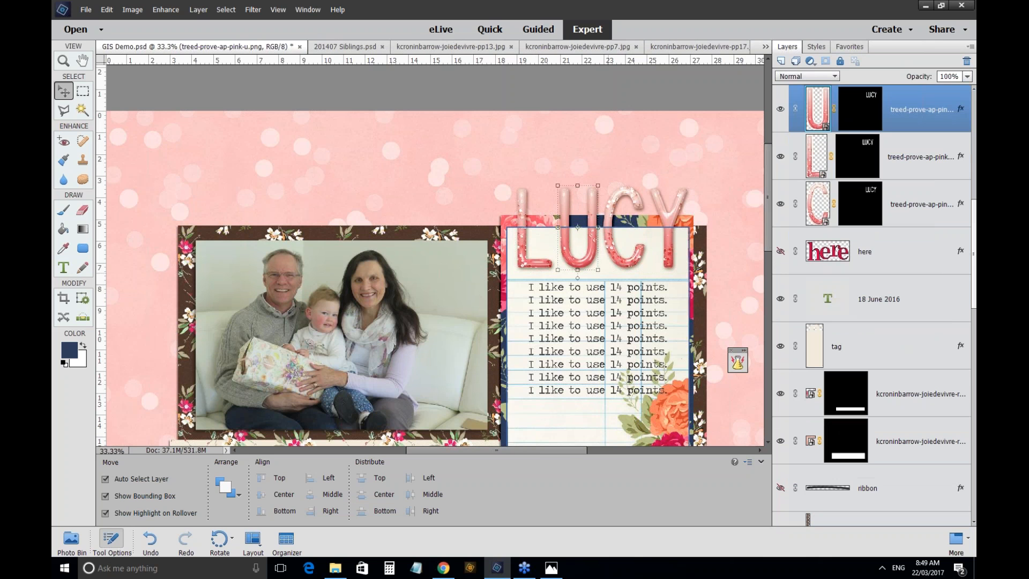
left_click(533, 242)
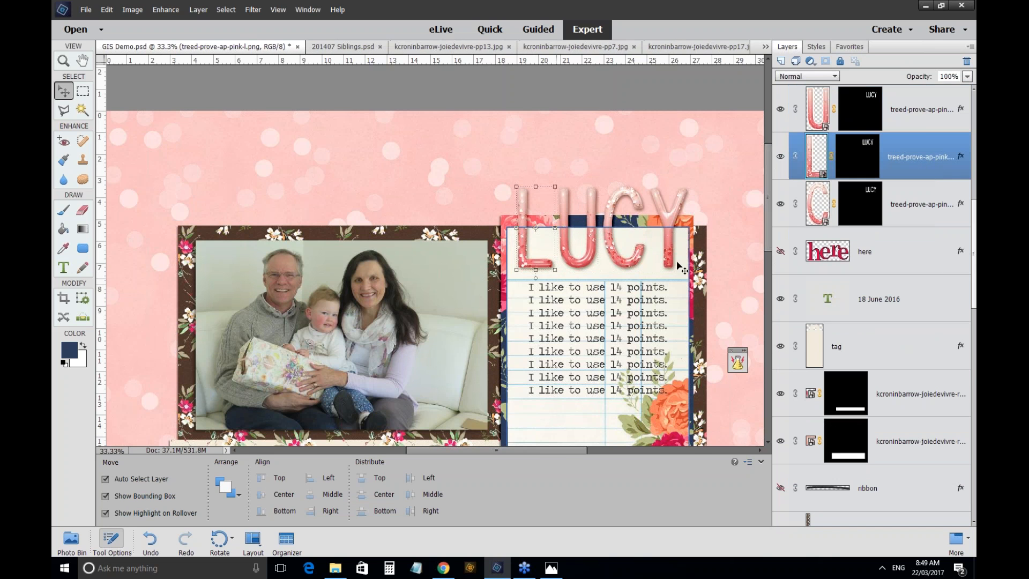
left_click(677, 298)
key("shift+Left")
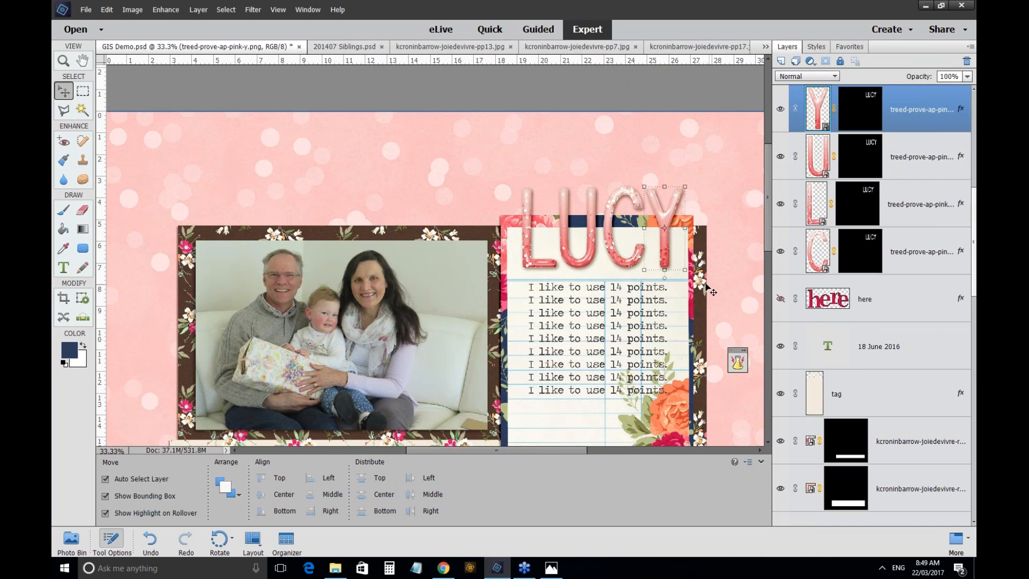
left_click(699, 313)
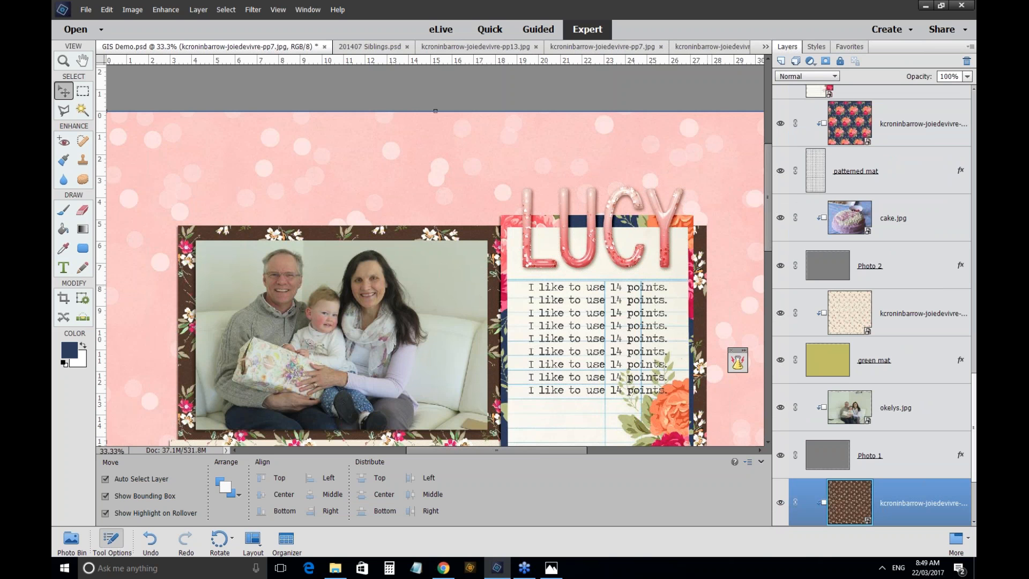
Save GIS Demo.psd, and save a flattened JPEG version at Maximum quality 12 with the Baseline ("Standard") format.
key("ctrl+0")
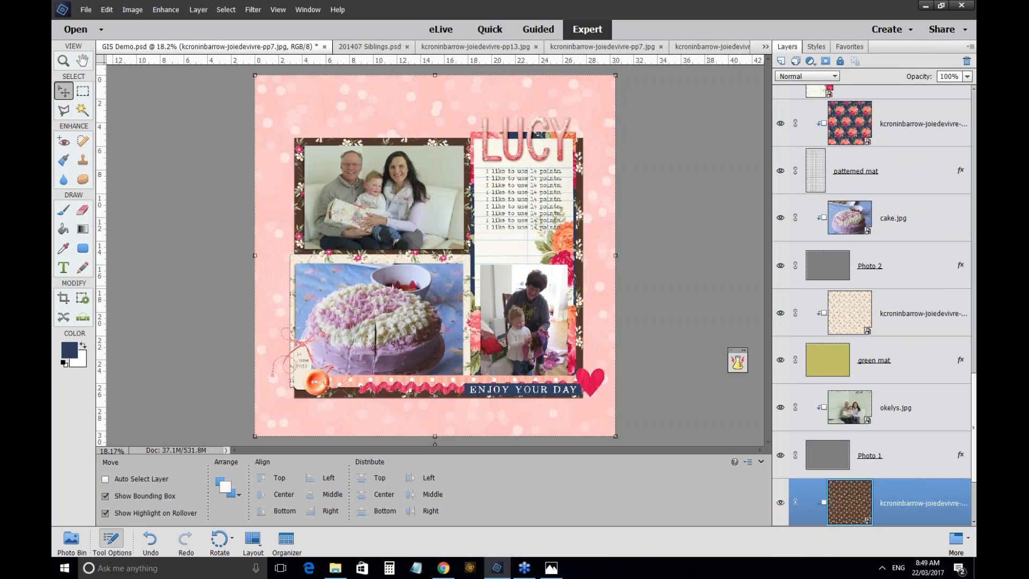
key("ctrl+s")
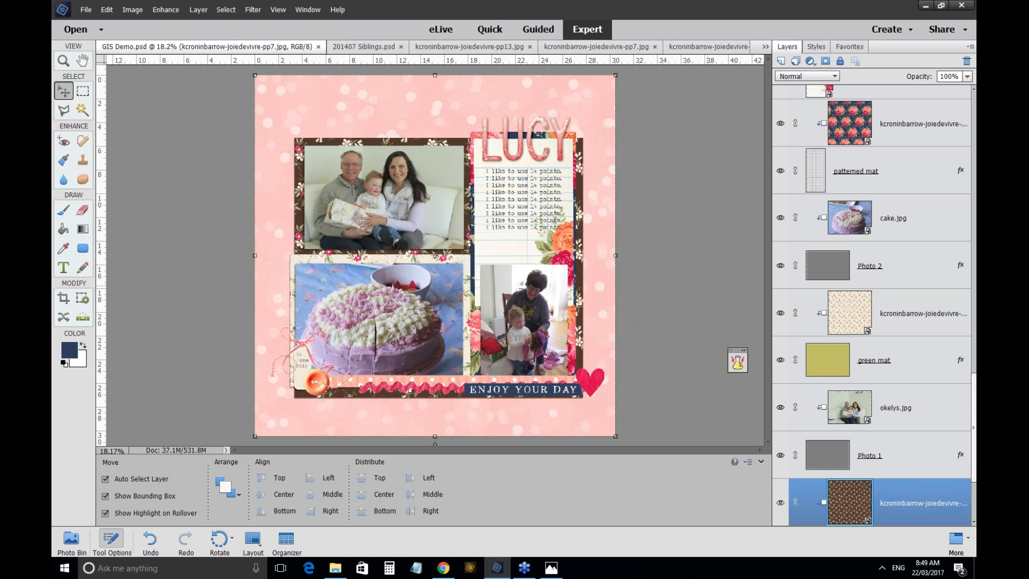
left_click(85, 9)
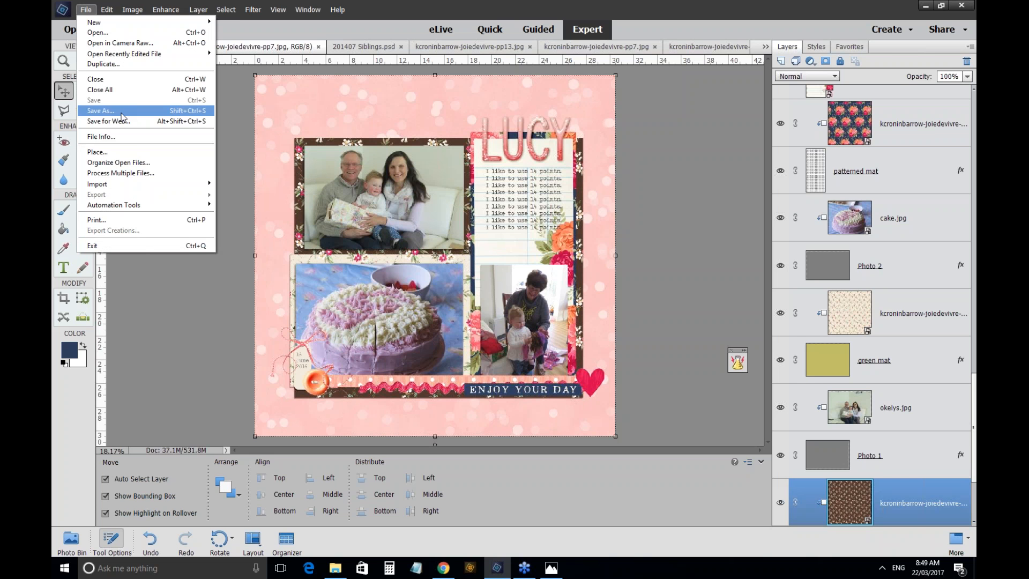
left_click(122, 111)
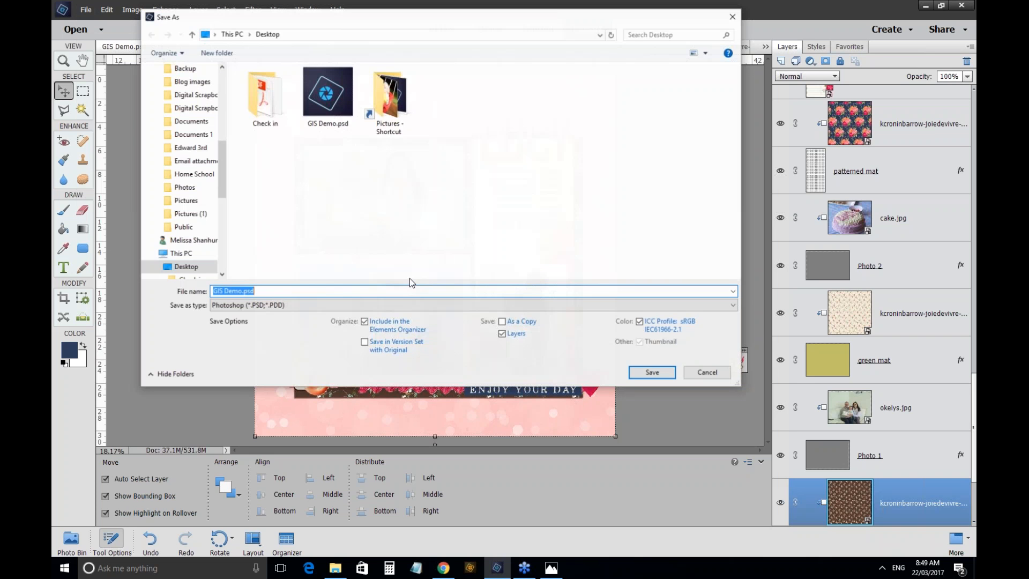
left_click(386, 305)
left_click(338, 350)
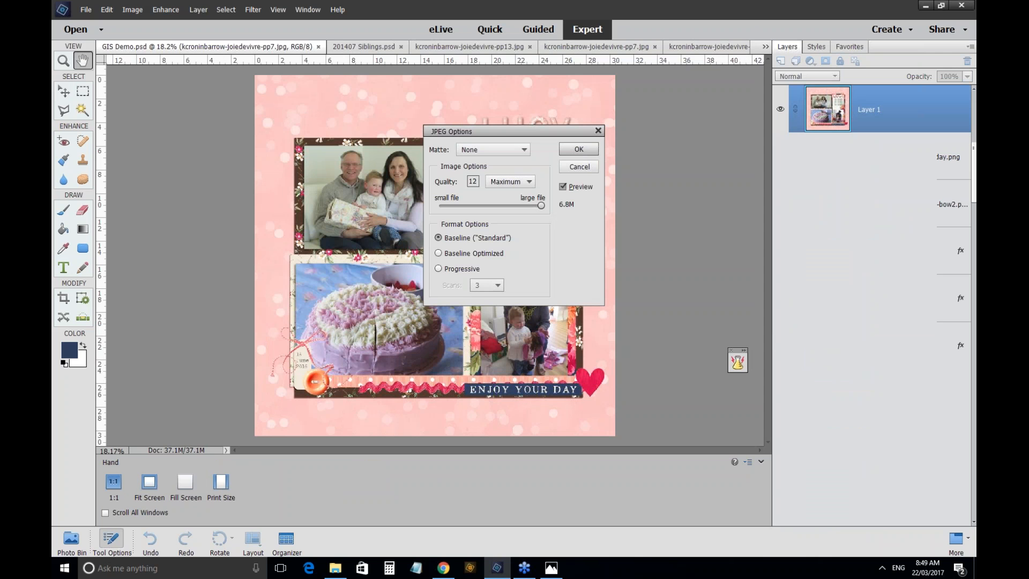
key("Return")
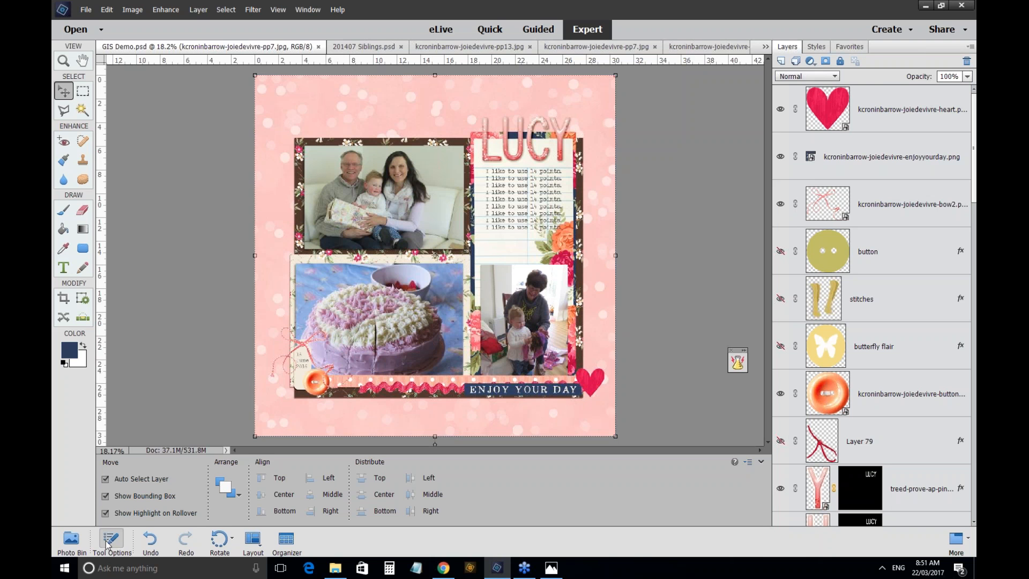
left_click(72, 540)
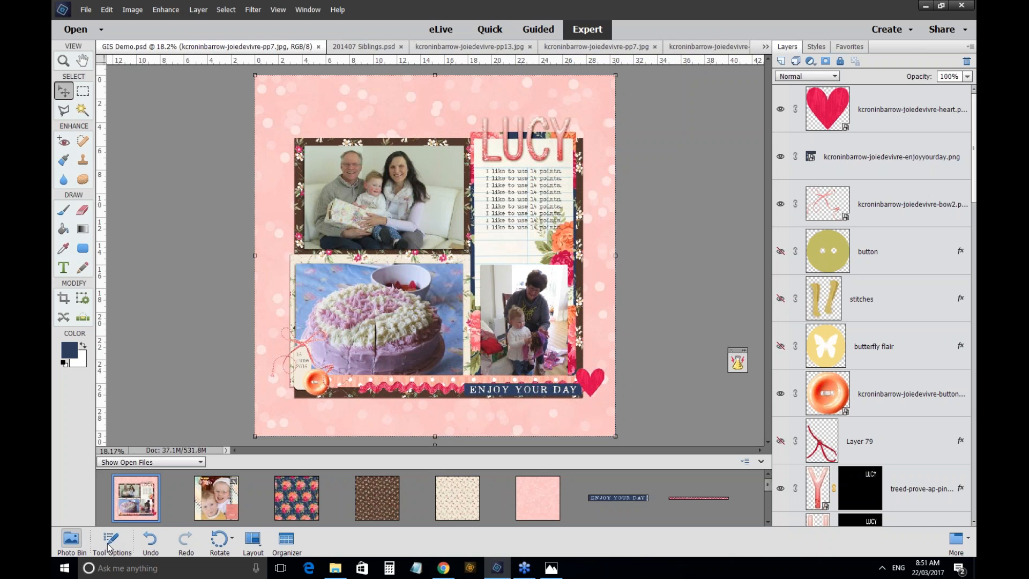
left_click(113, 541)
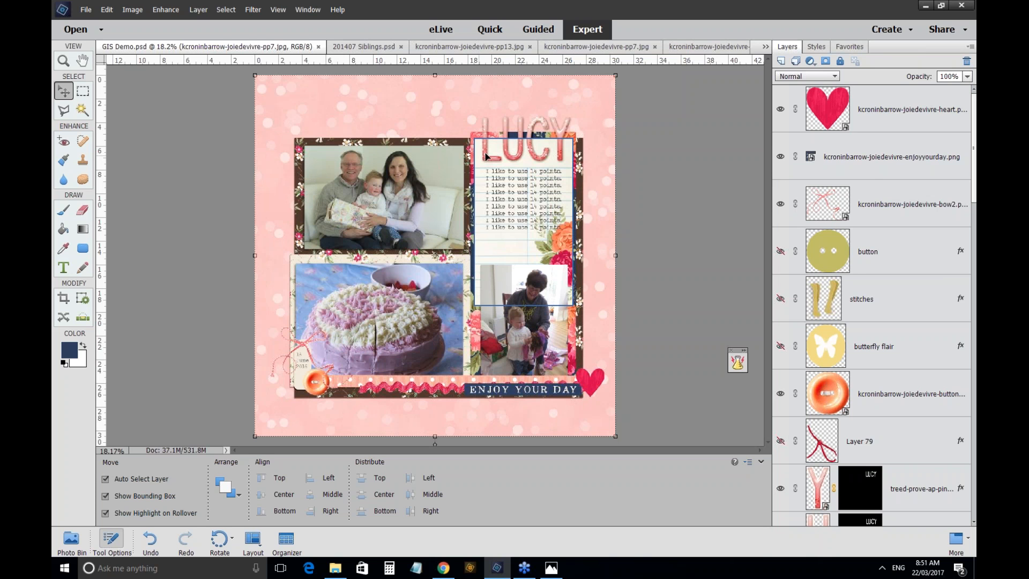
left_click(487, 157)
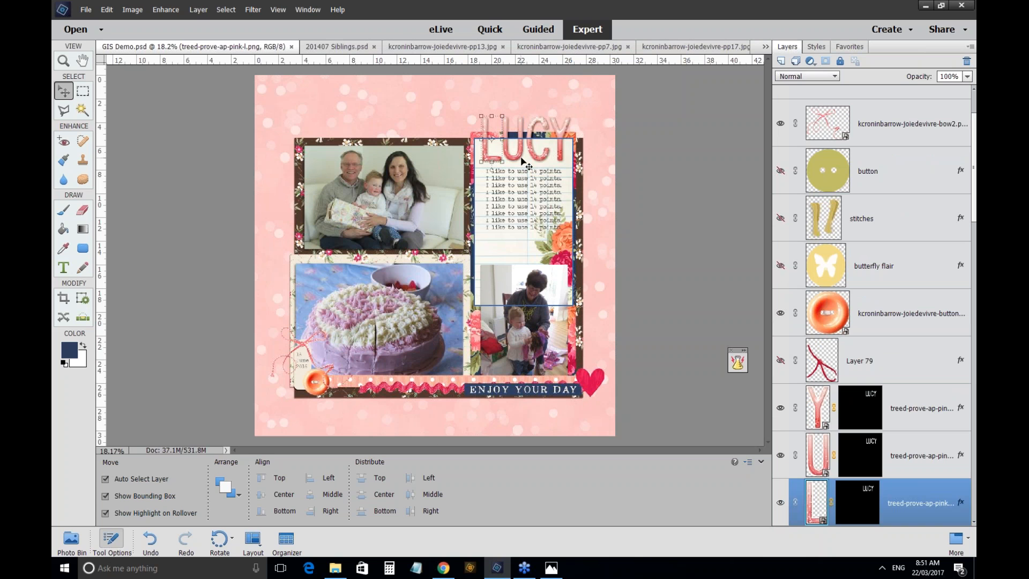
left_click(519, 156, "shift")
left_click(681, 216)
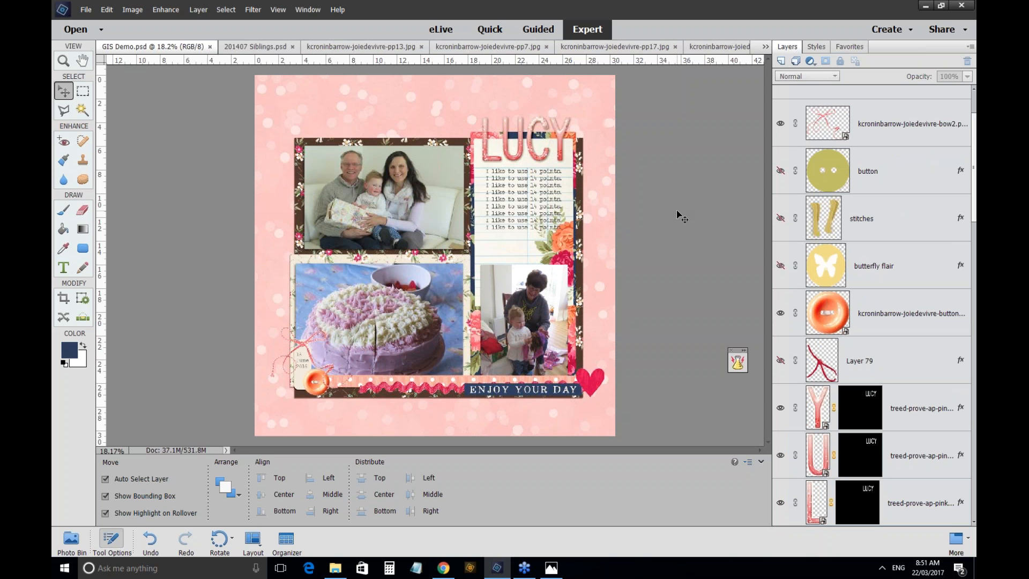
left_click(92, 552)
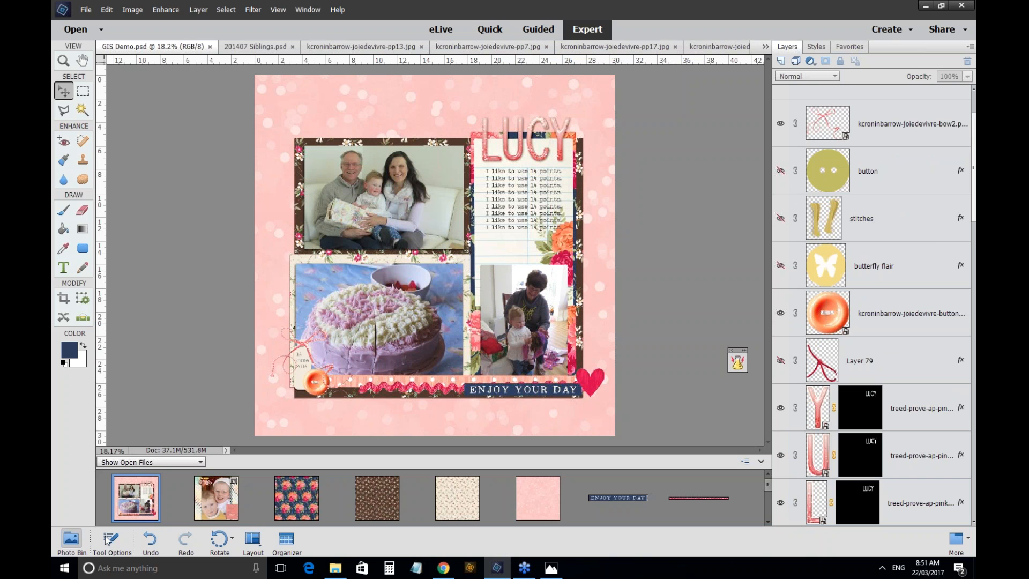
left_click(111, 541)
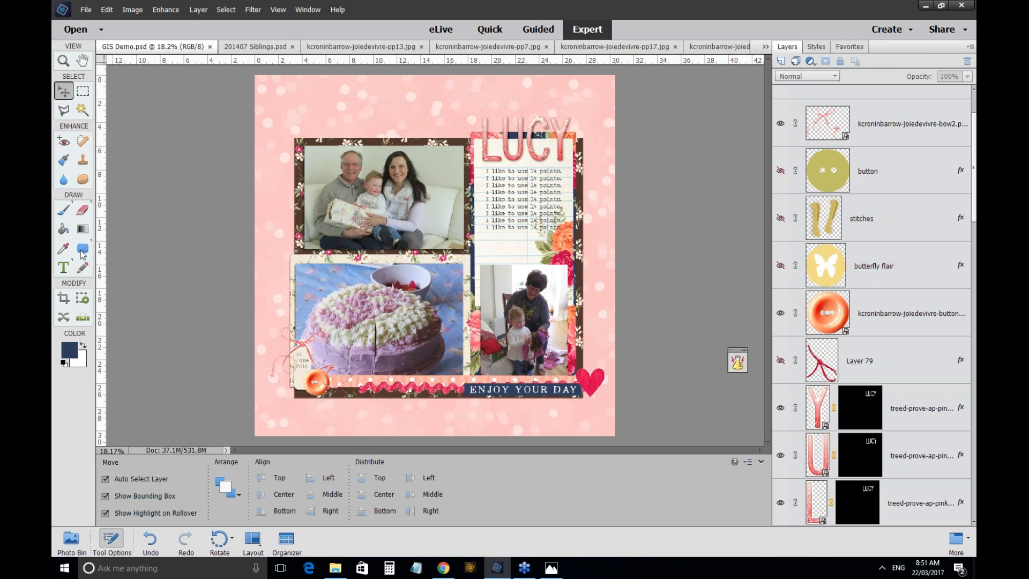
left_click(82, 92)
left_click(70, 93)
Try to enlarge the heart beside the ENJOY YOUR DAY strip to 178.25% with constrained proportions.
left_click_drag(596, 382, 627, 426)
key("ctrl+t")
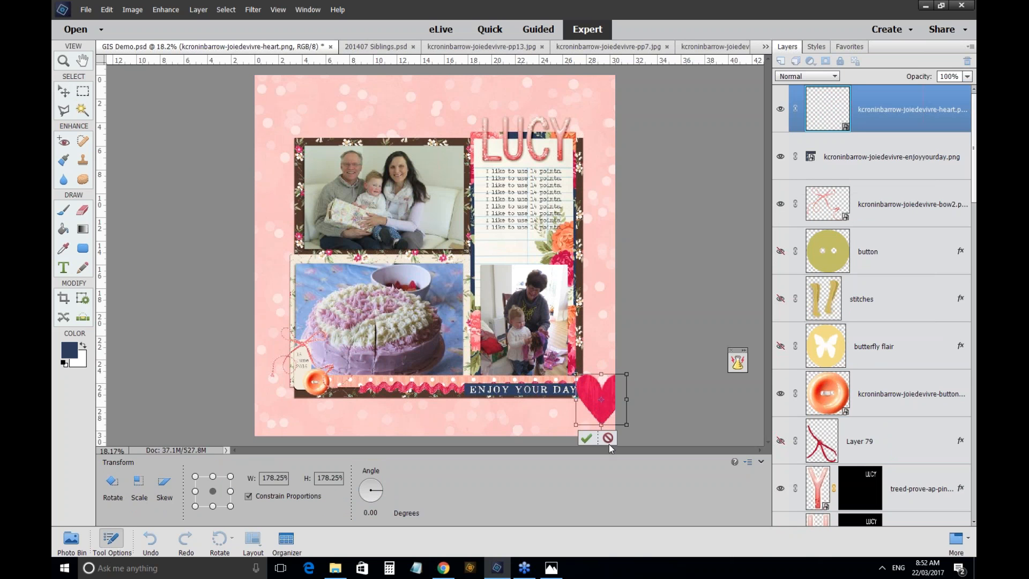
left_click(609, 437)
left_click(135, 351)
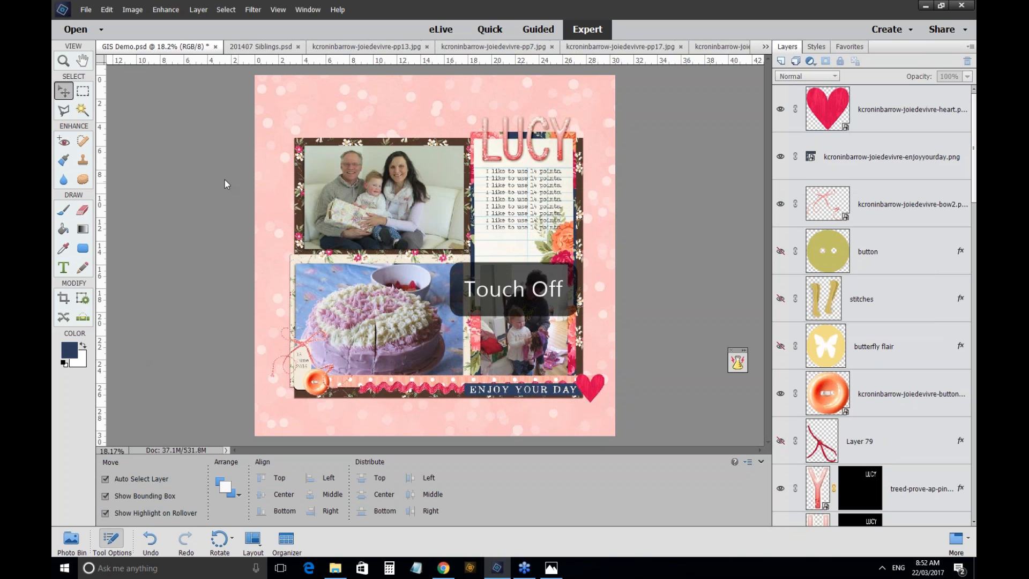
key("ctrl")
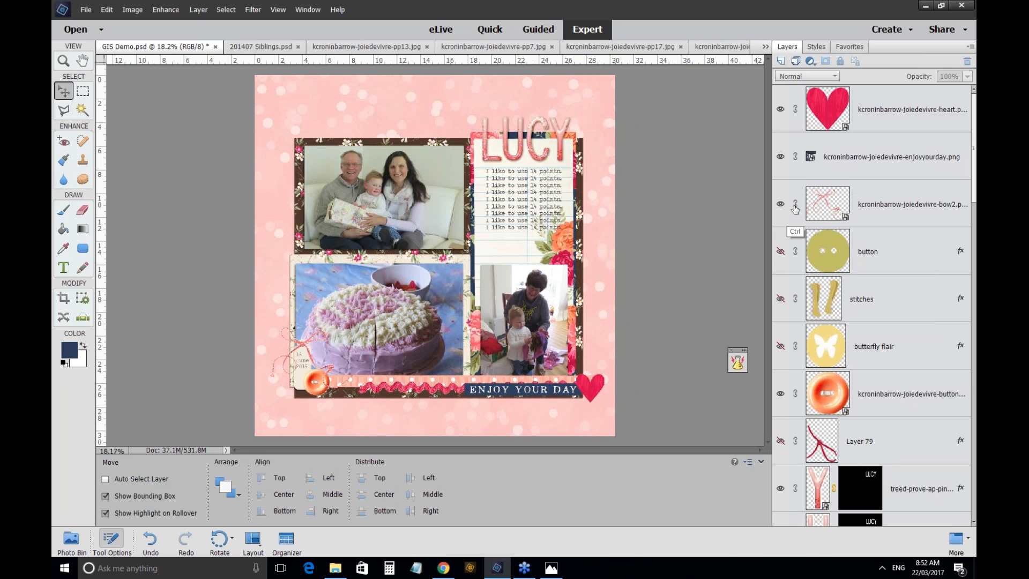
Apply the Button Shadow style to the orange button at the cake photo's corner.
key("ctrl+equal")
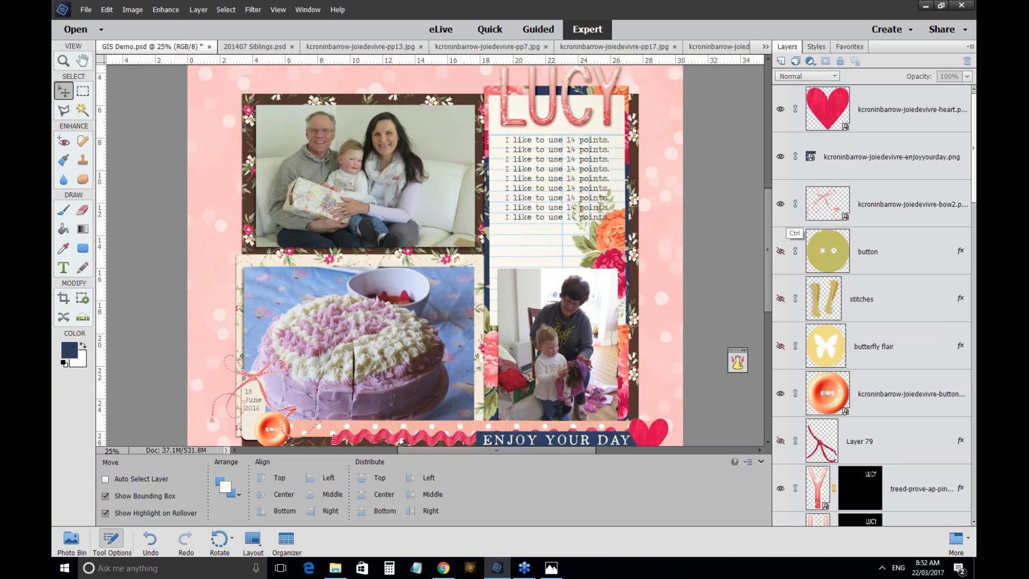
key("ctrl+equal")
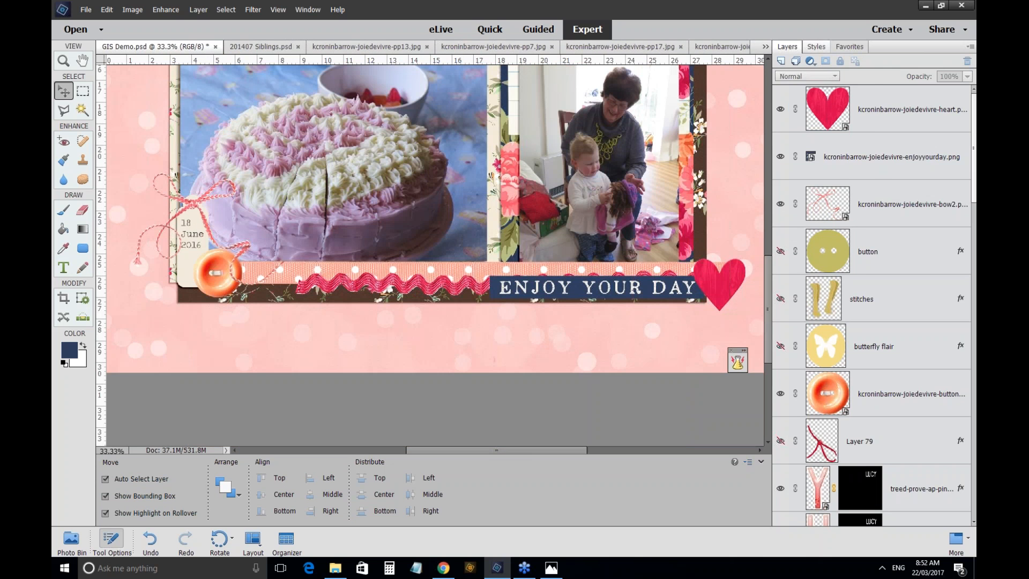
left_click(817, 47)
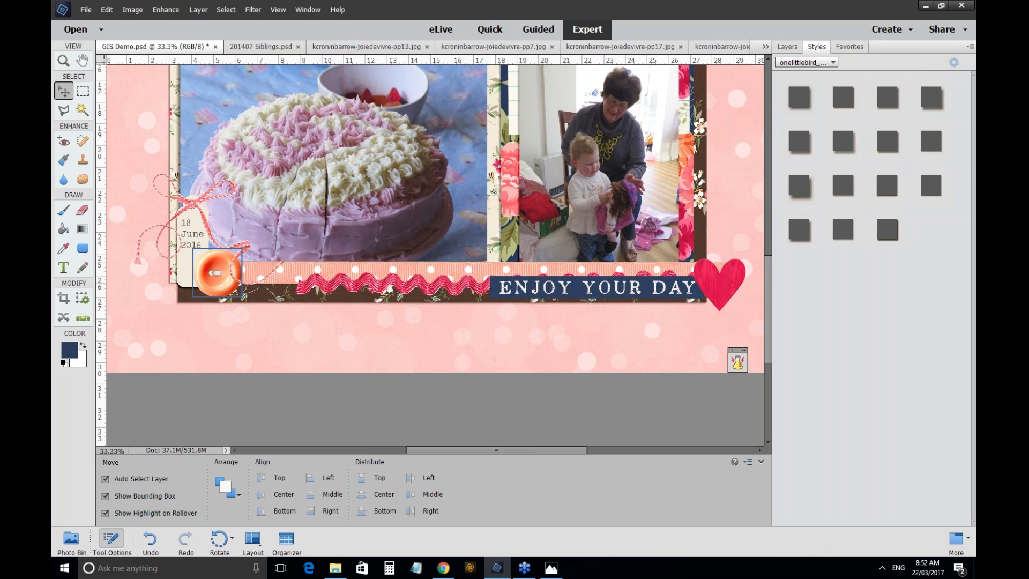
left_click(215, 273)
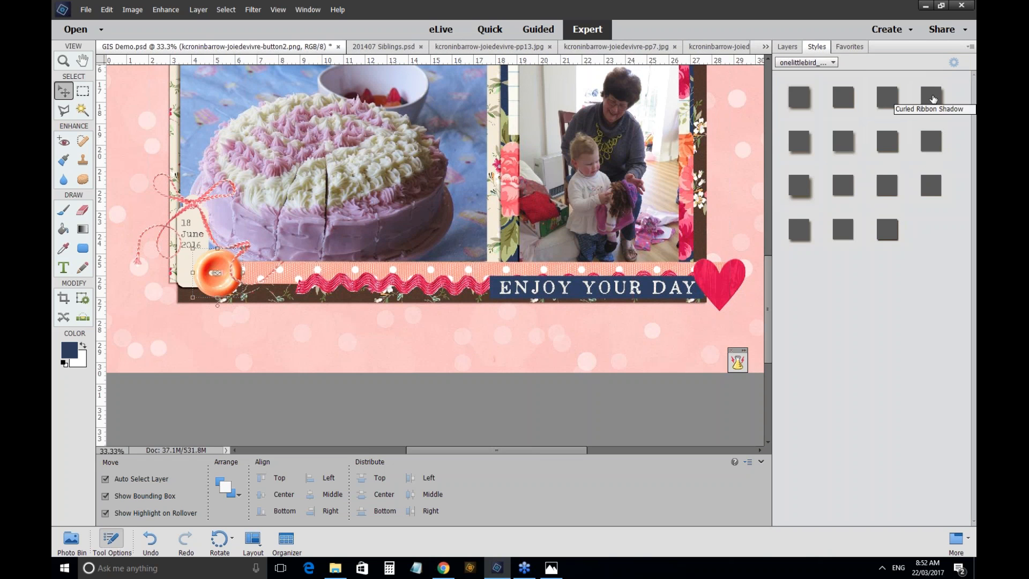
left_click(882, 103)
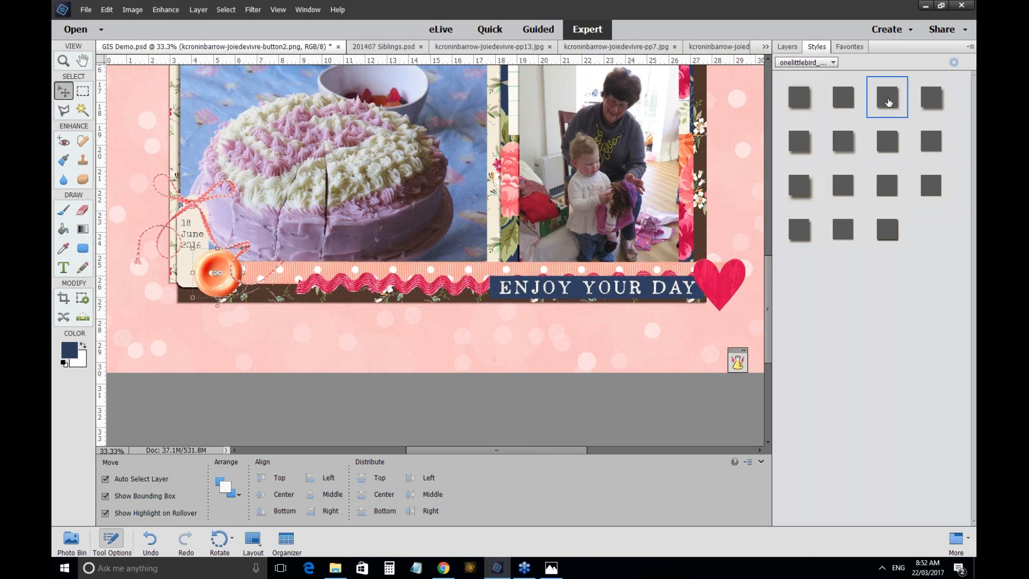
double_click(888, 103)
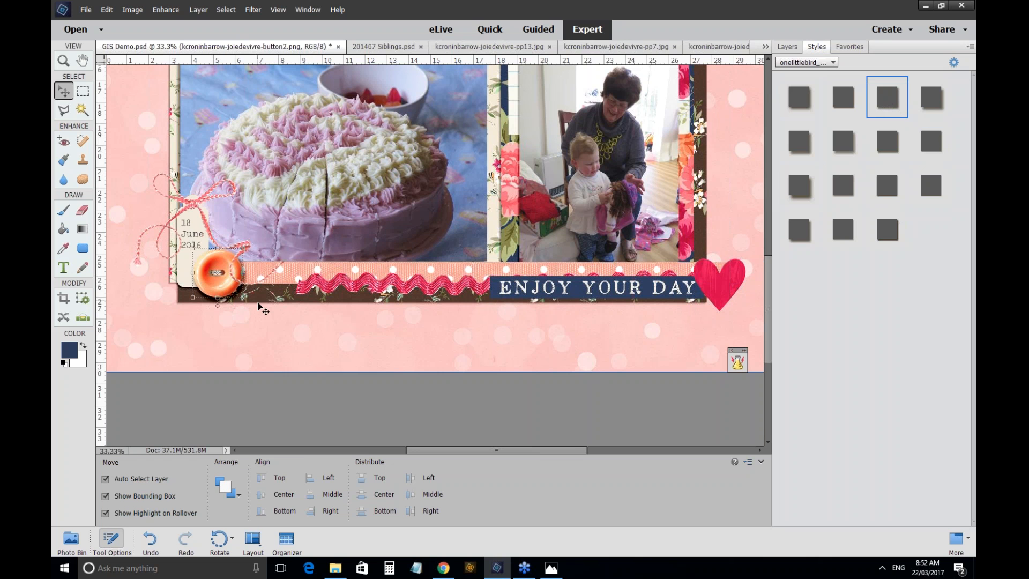
Apply the Wire Shadow style to the heart beside the ENJOY YOUR DAY strip.
key("ctrl+equal")
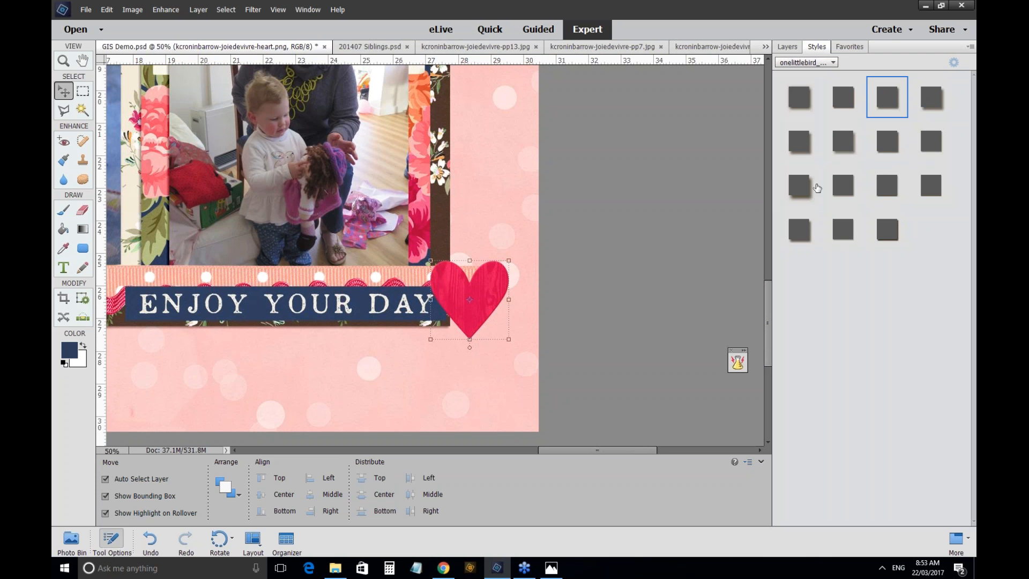
left_click(799, 142)
left_click(807, 238)
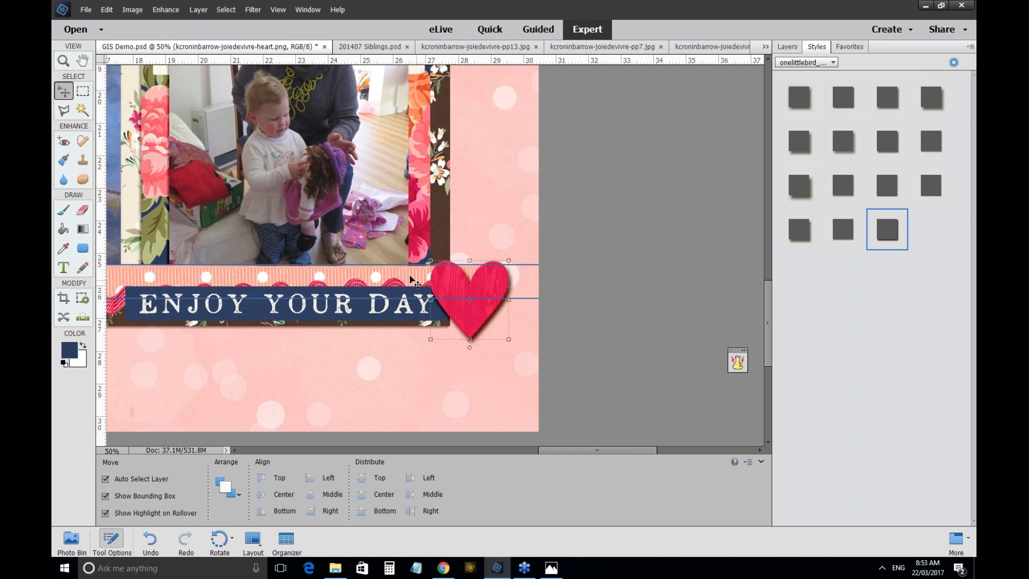
Apply the Flat Ribbon Shadow style to the polka-dot ribbon, and display the style names under their thumbnails.
left_click(415, 280)
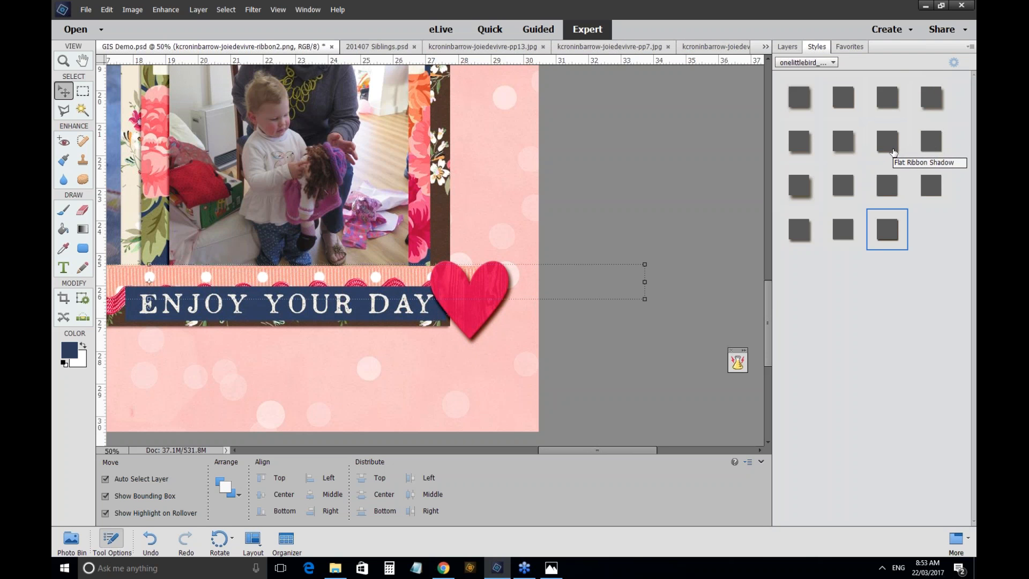
left_click(893, 154)
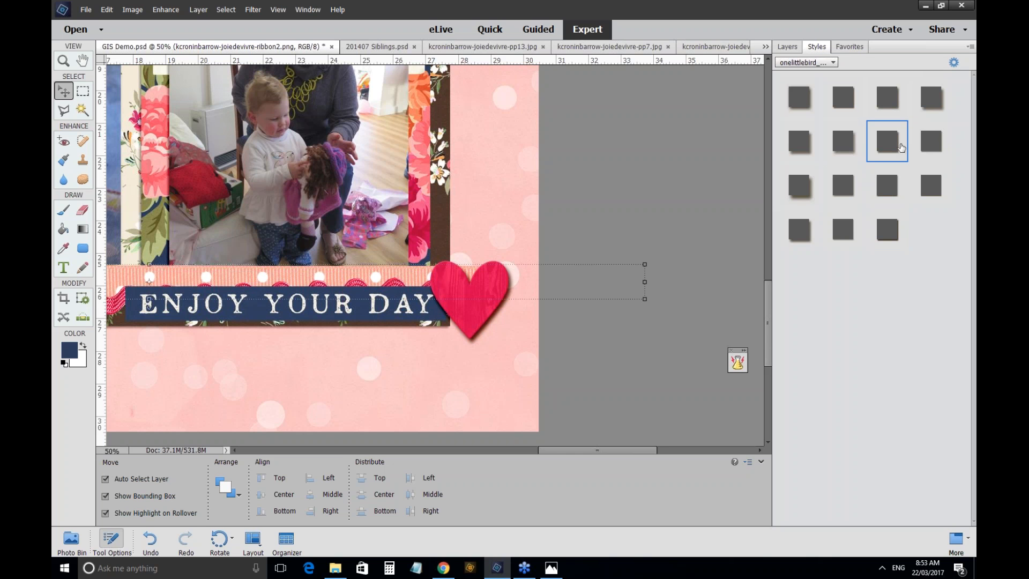
left_click(974, 49)
left_click(831, 167)
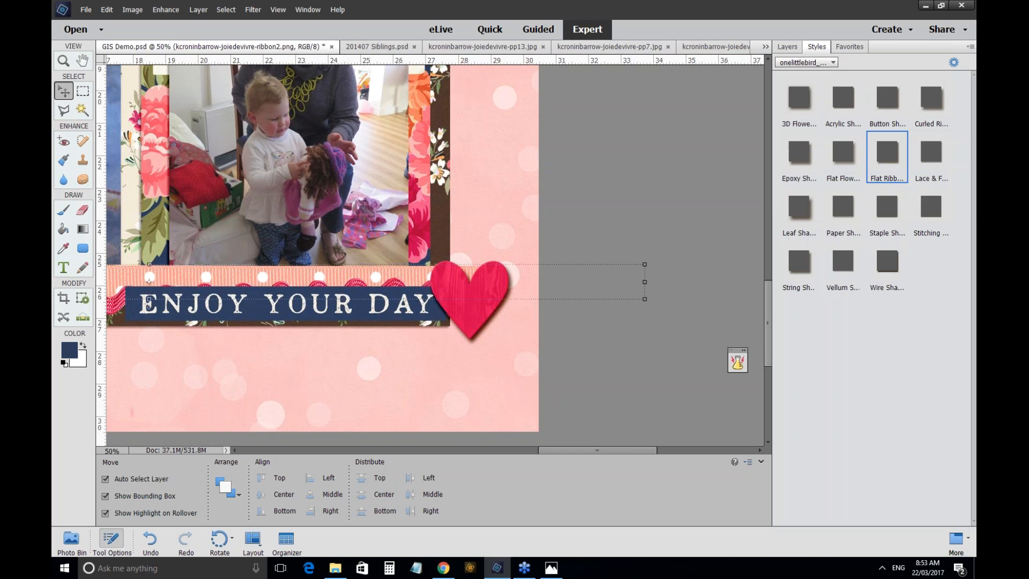
Apply the Paper Shadow style to the ENJOY YOUR DAY strip.
left_click_drag(925, 245, 376, 324)
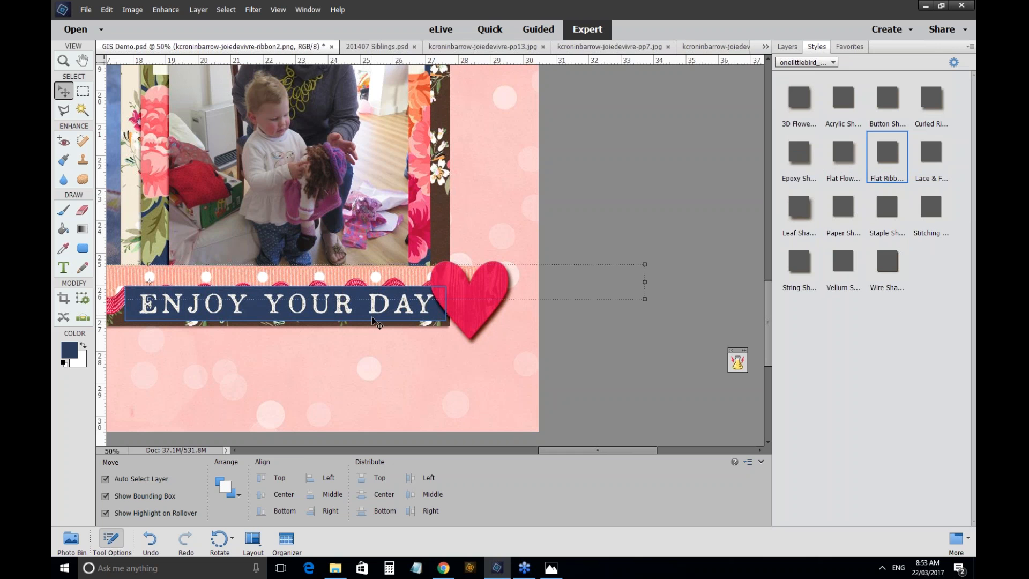
left_click(377, 321)
left_click(845, 236)
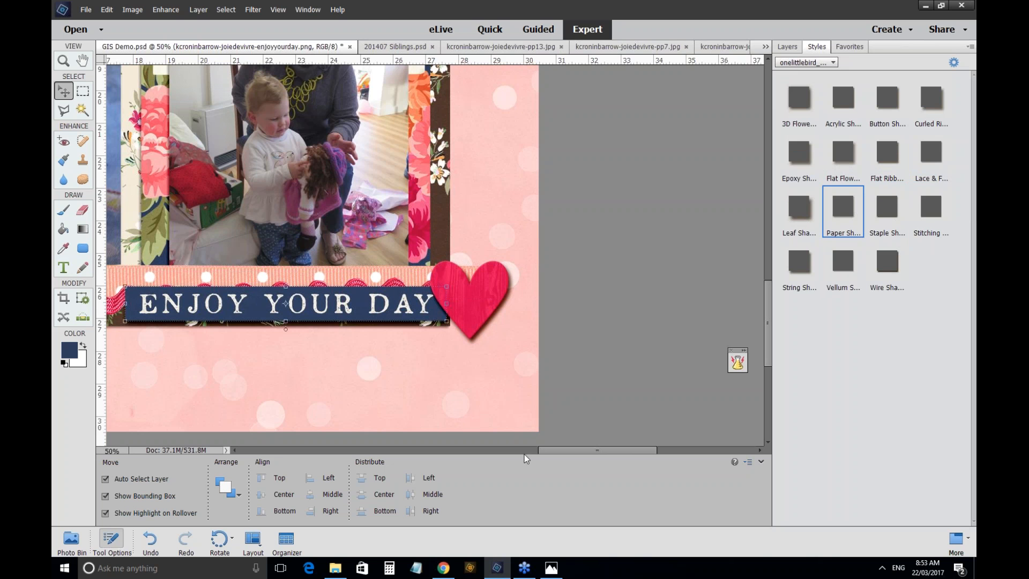
Apply the String Shadow style to the string bow above the date tag.
left_click(524, 453)
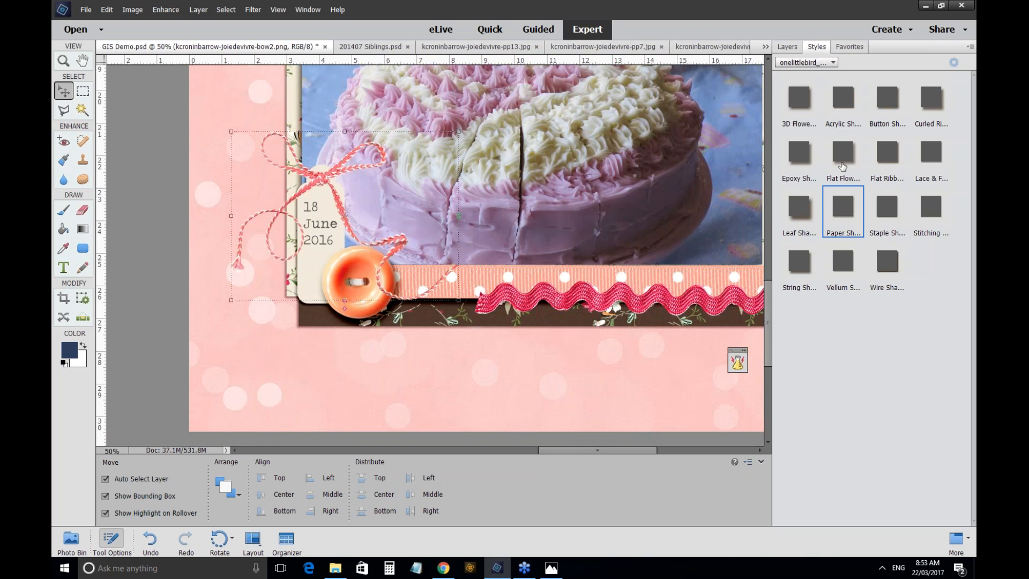
left_click(819, 276)
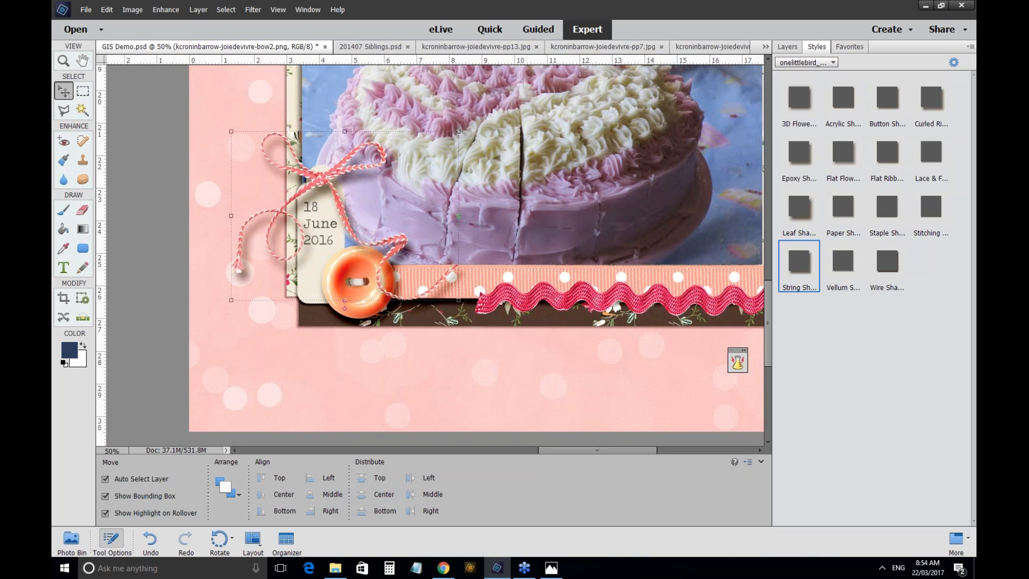
key("ctrl")
key("ctrl+0")
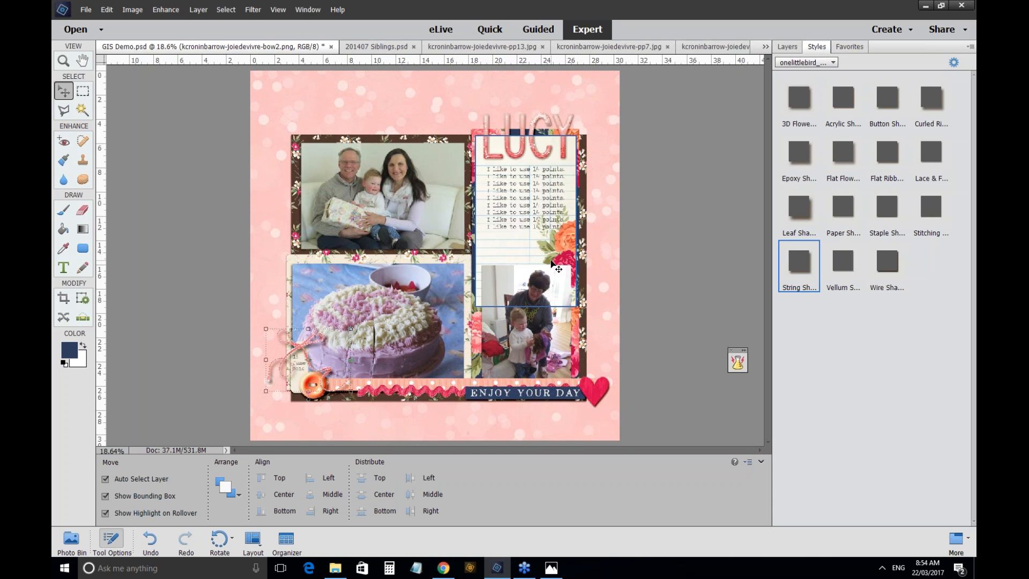
Undo and restore the bow's String Shadow style to compare the bow up close without and with its shadow.
key("ctrl+equal")
key("ctrl+equal")
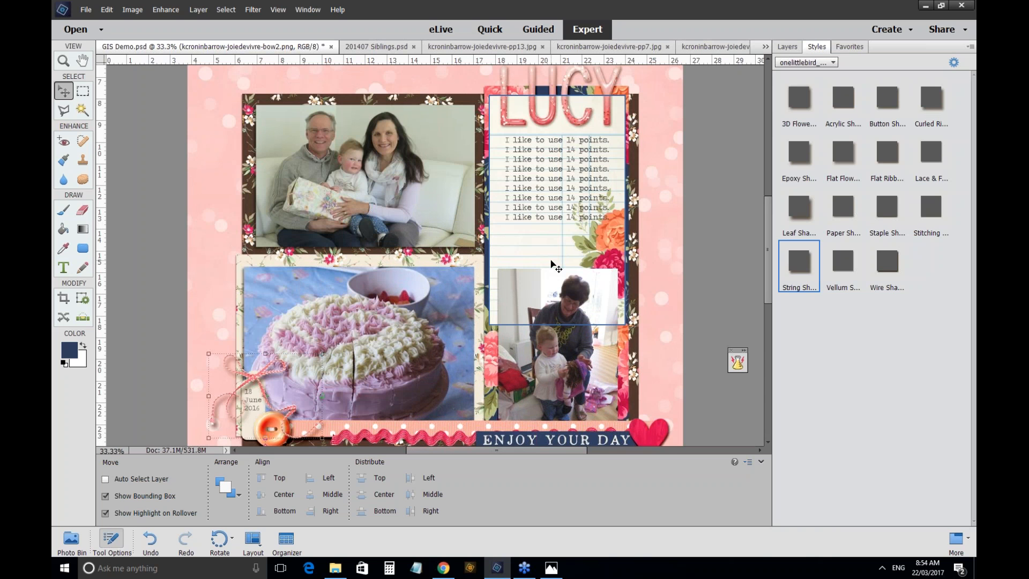
key("ctrl+equal")
key("ctrl+z")
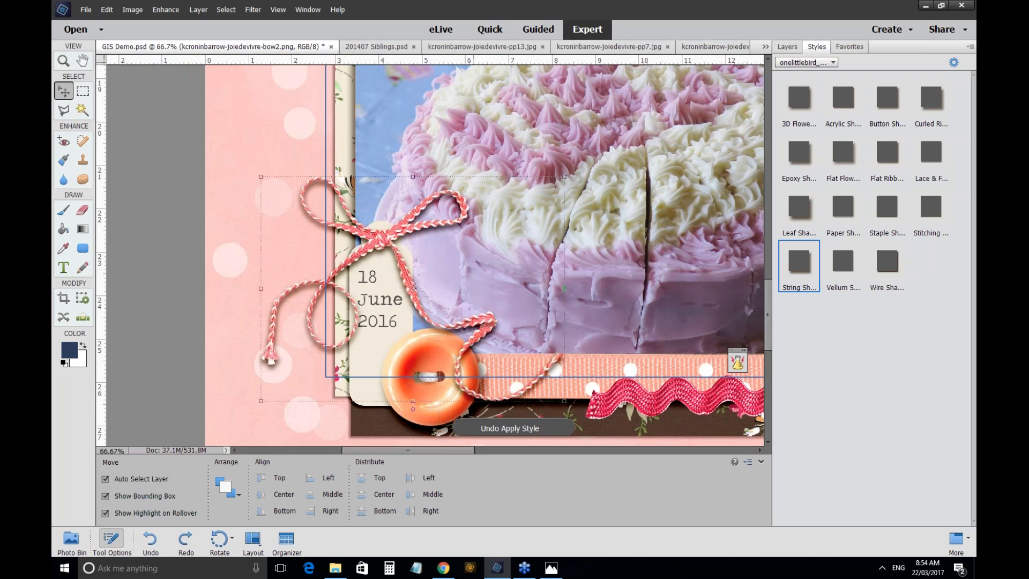
key("ctrl+y")
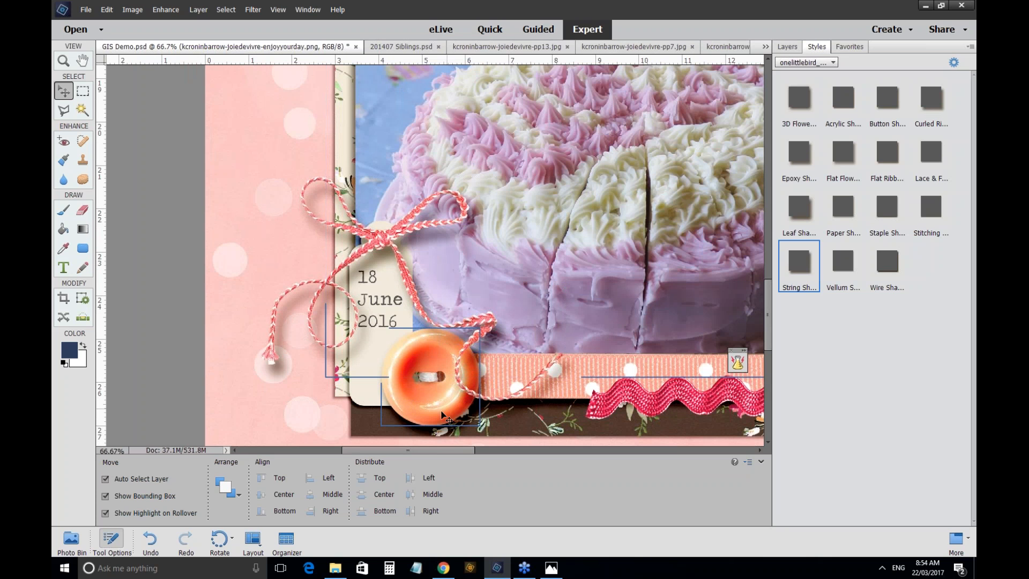
Try the Staple Shadow style on the red ricrac trim, and replace it with Paper Shadow.
left_click(613, 409)
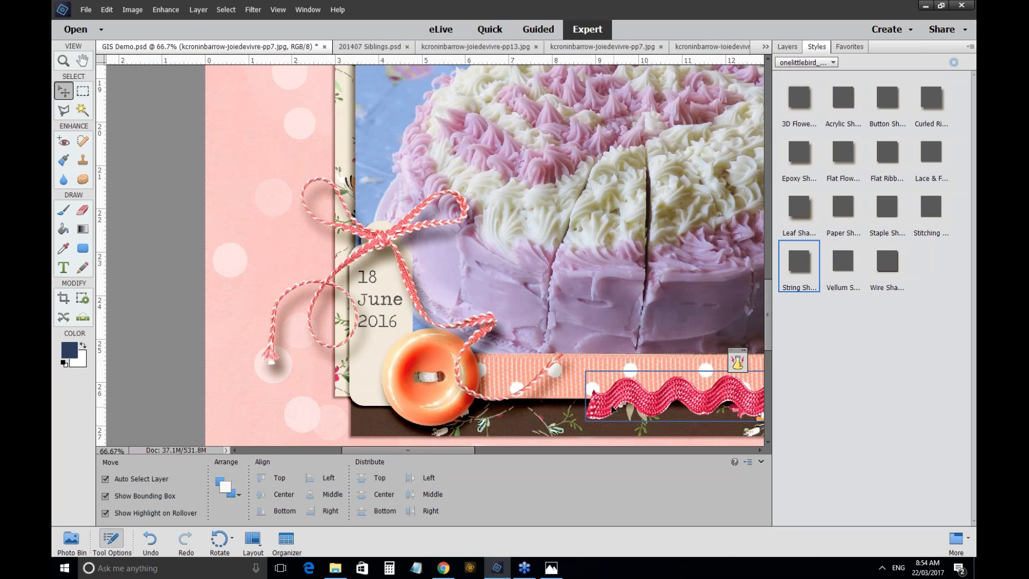
left_click(613, 409)
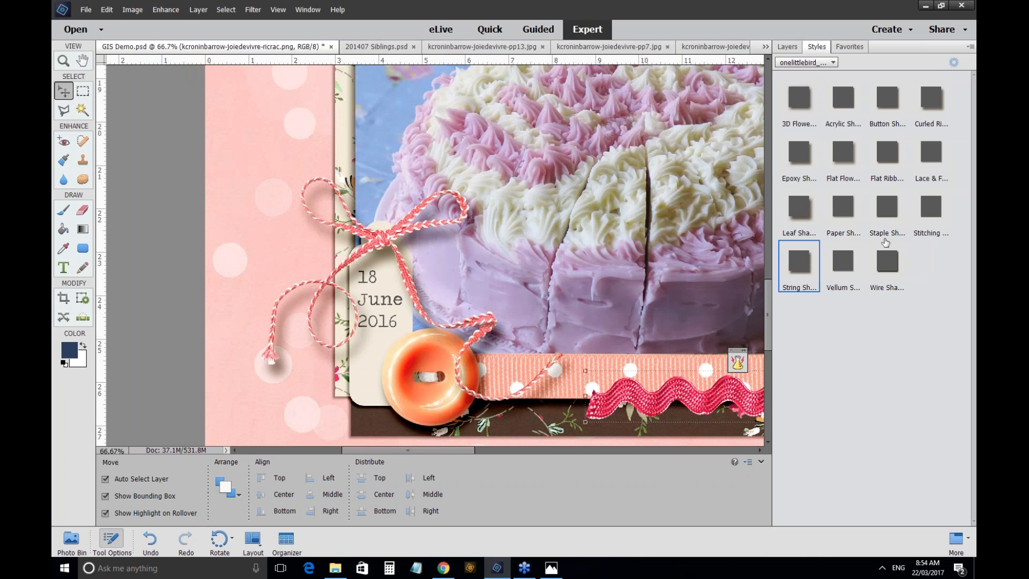
left_click(886, 236)
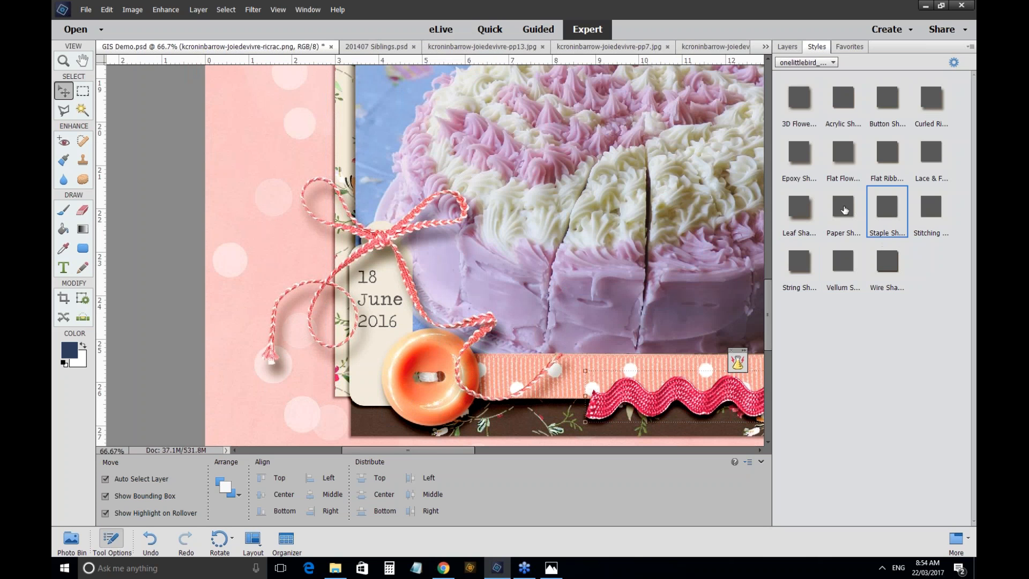
left_click(844, 210)
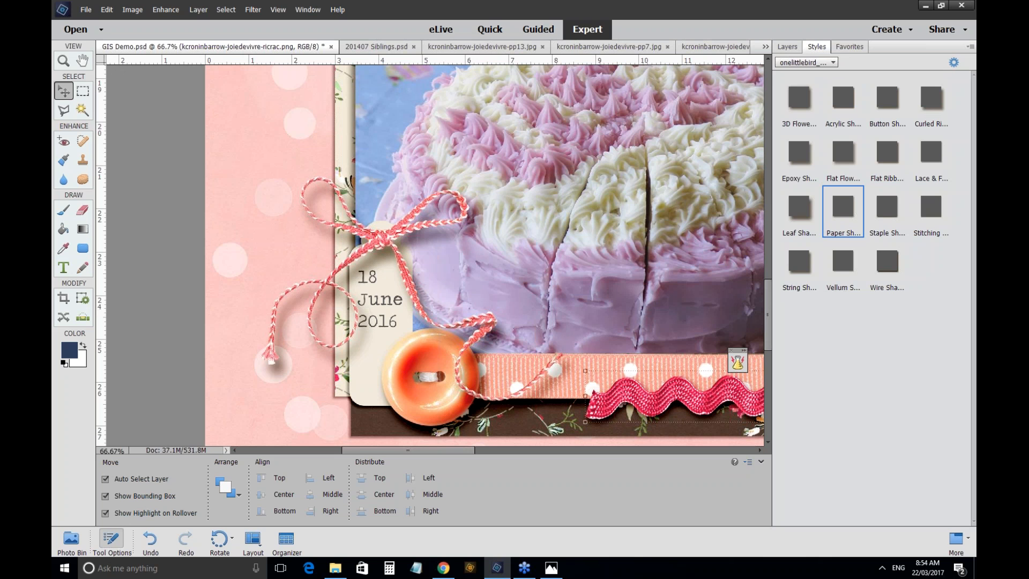
key("ctrl")
key("ctrl+0")
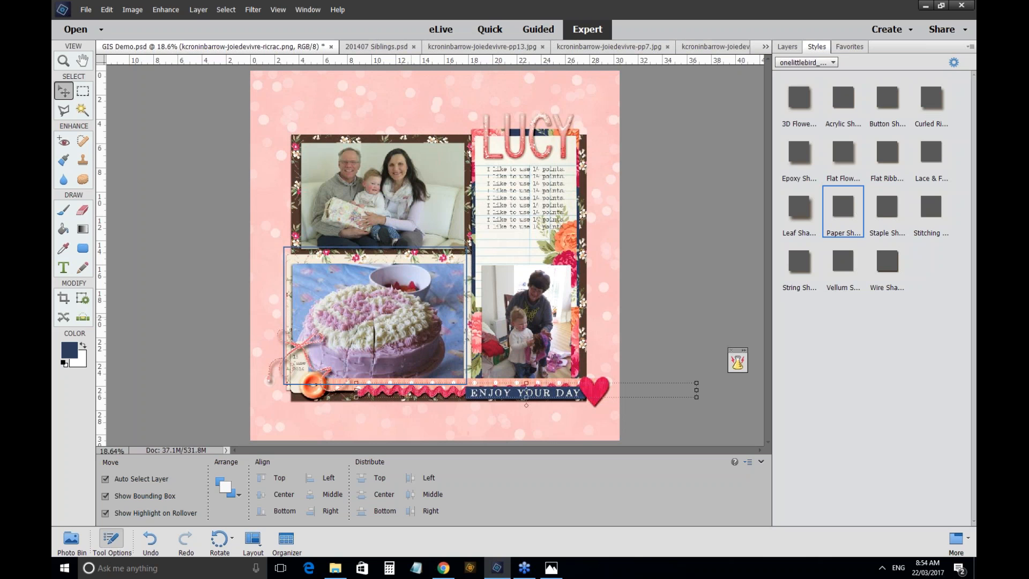
Shift the cake photo slightly right and up within its frame, and deselect it.
left_click(424, 336)
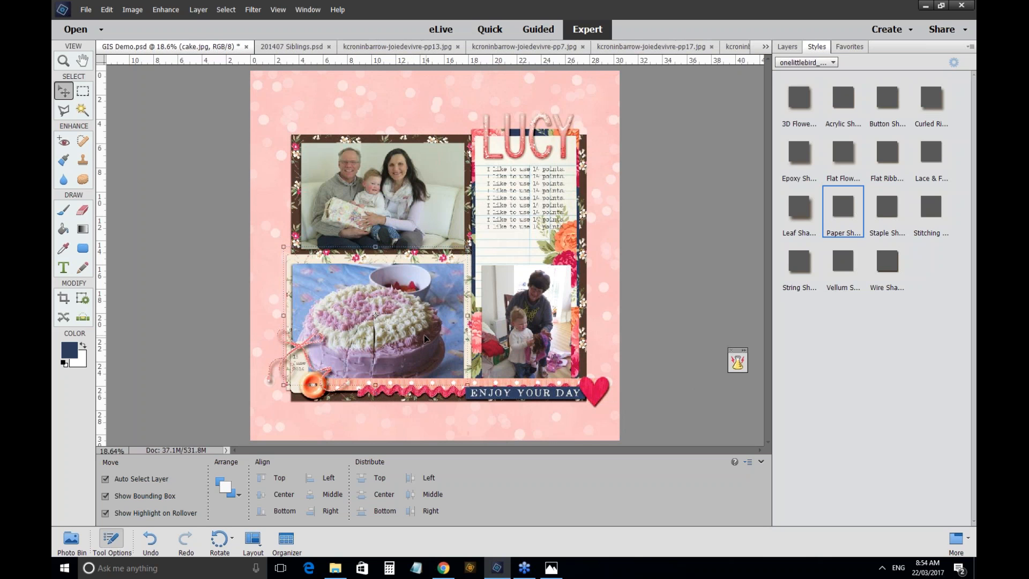
mouse_move(423, 334)
left_mouse_down()
mouse_move(431, 327)
mouse_move(431, 338)
left_mouse_up()
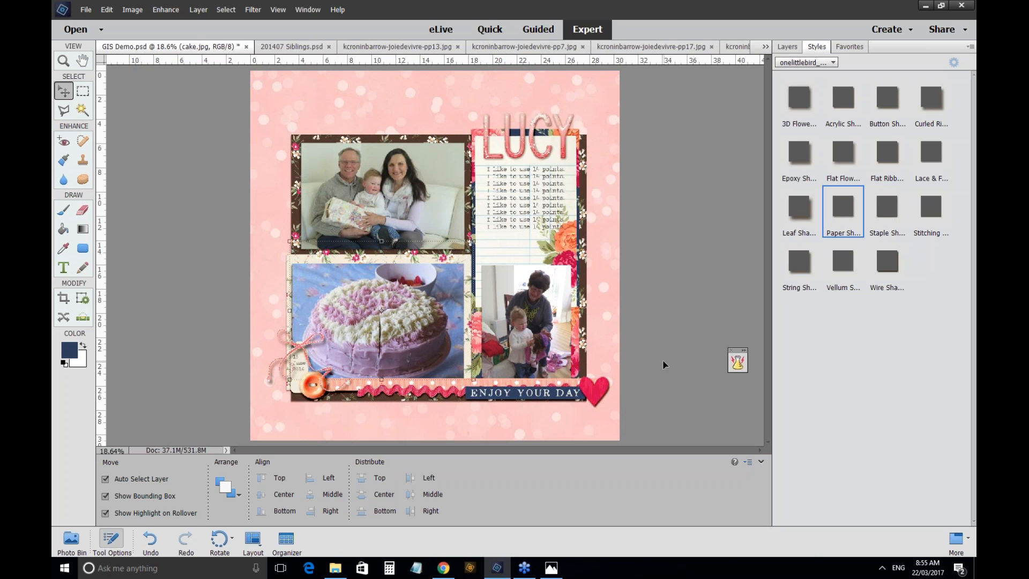
left_click(664, 365)
left_click(105, 478)
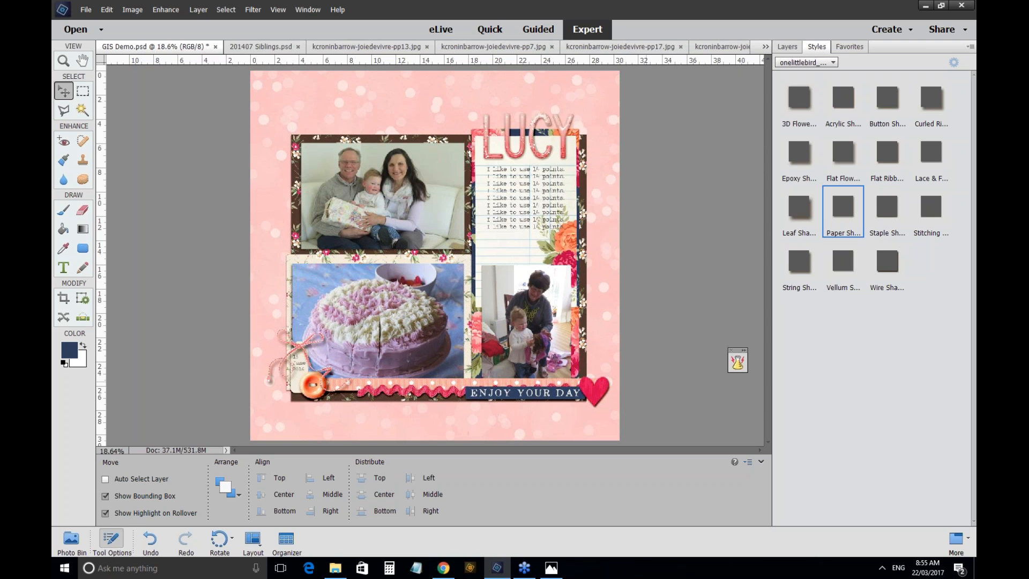
Apply the Paper Shadow style to the lined notecard behind the journaling text.
key("ctrl+equal")
key("ctrl+equal")
key("ctrl+equal")
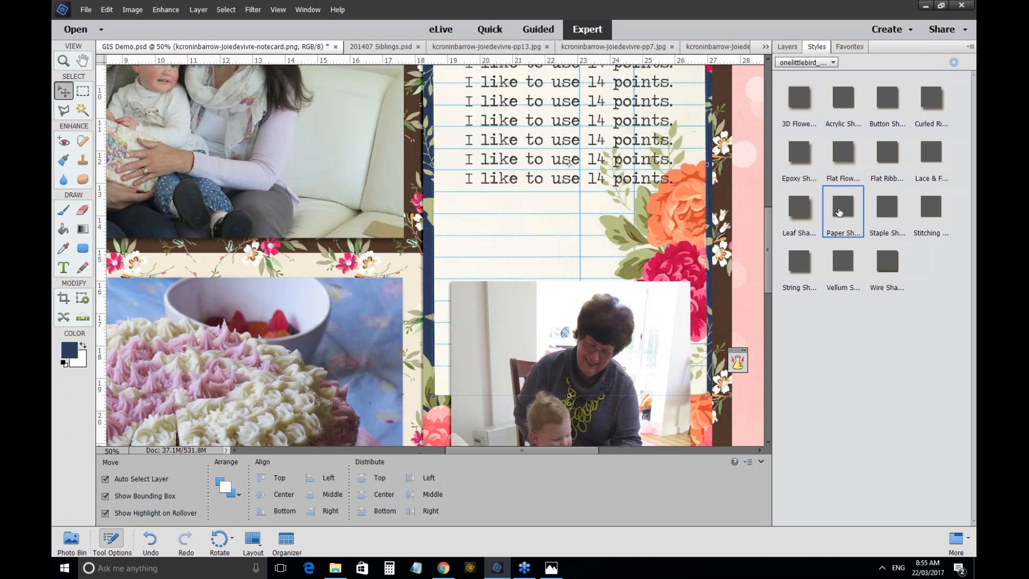
key("ctrl+0")
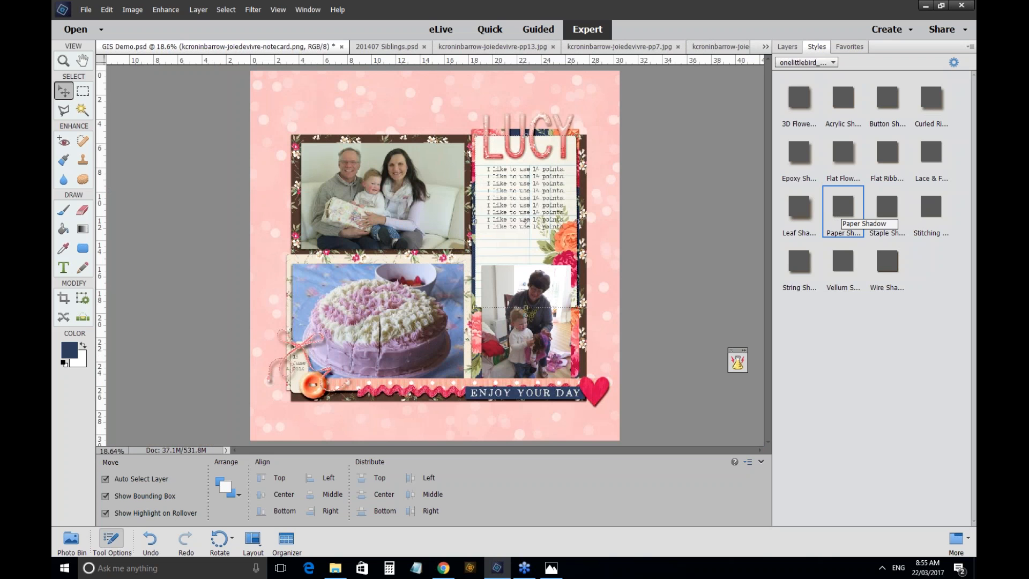
Examine the shadows on the papers, bow, button and ricrac around the cake photo up close.
key("ctrl")
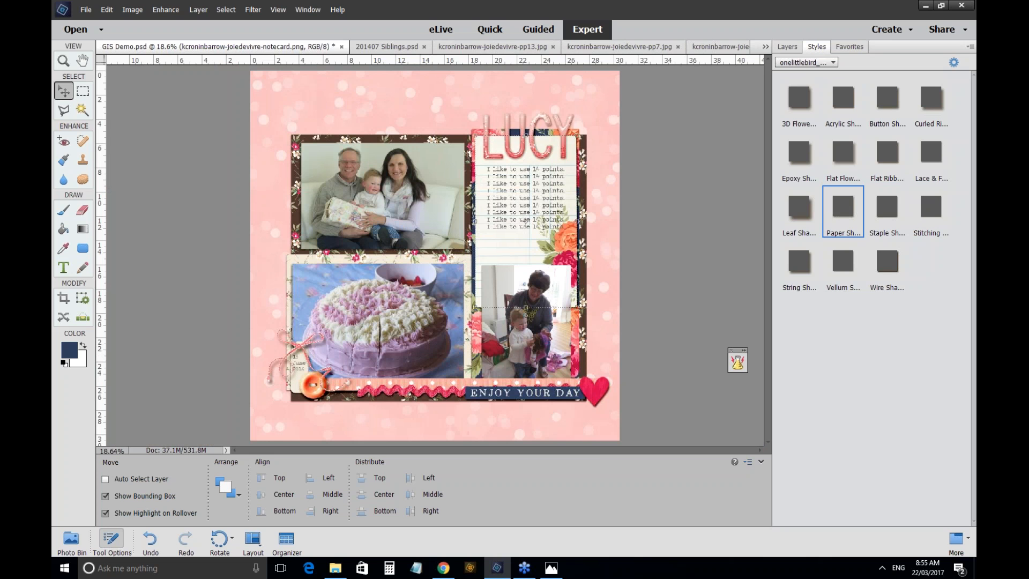
key("ctrl+equal")
key("ctrl+equal")
key("ctrl+equal")
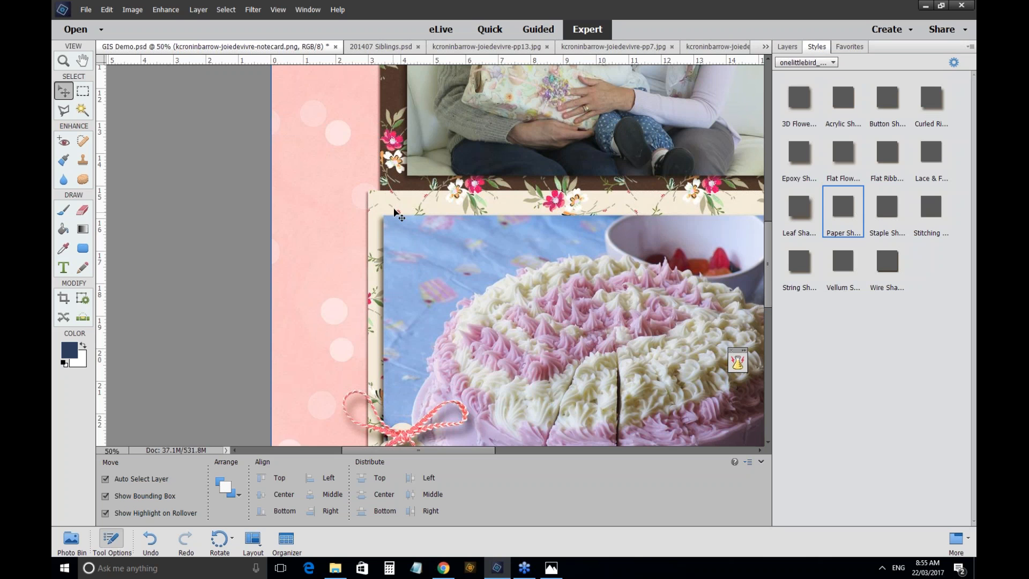
scroll(400, 212, "down", 3)
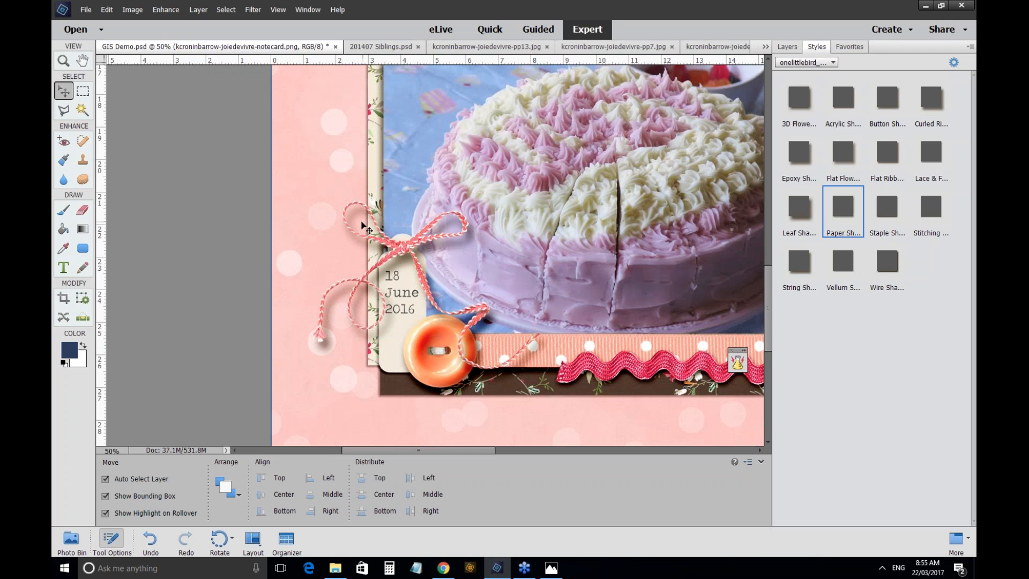
key("ctrl")
key("ctrl+0")
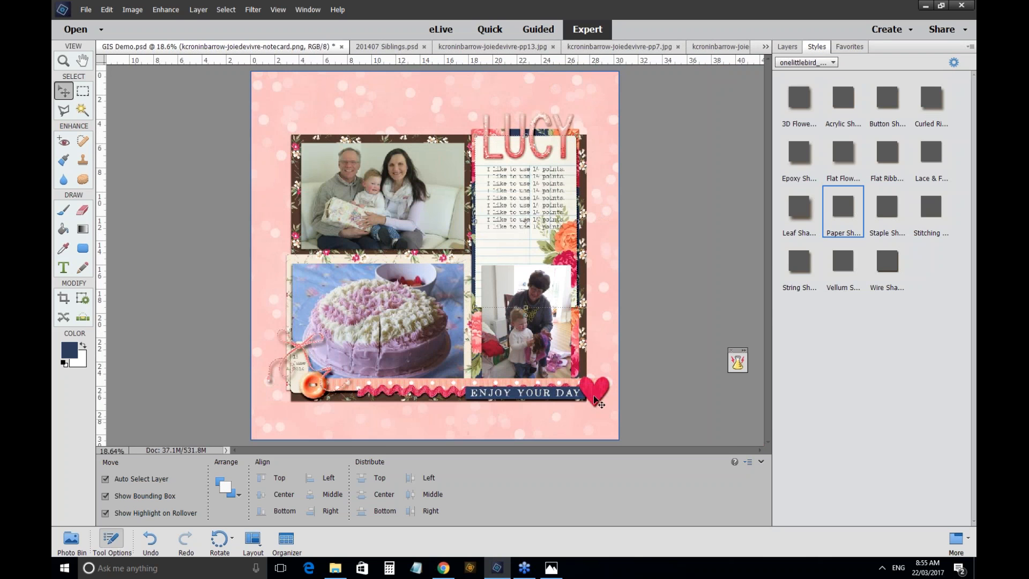
Move the heart slightly left so it overlaps the end of the ENJOY YOUR DAY strip, and deselect it.
left_click_drag(595, 399, 590, 400)
left_click(650, 414)
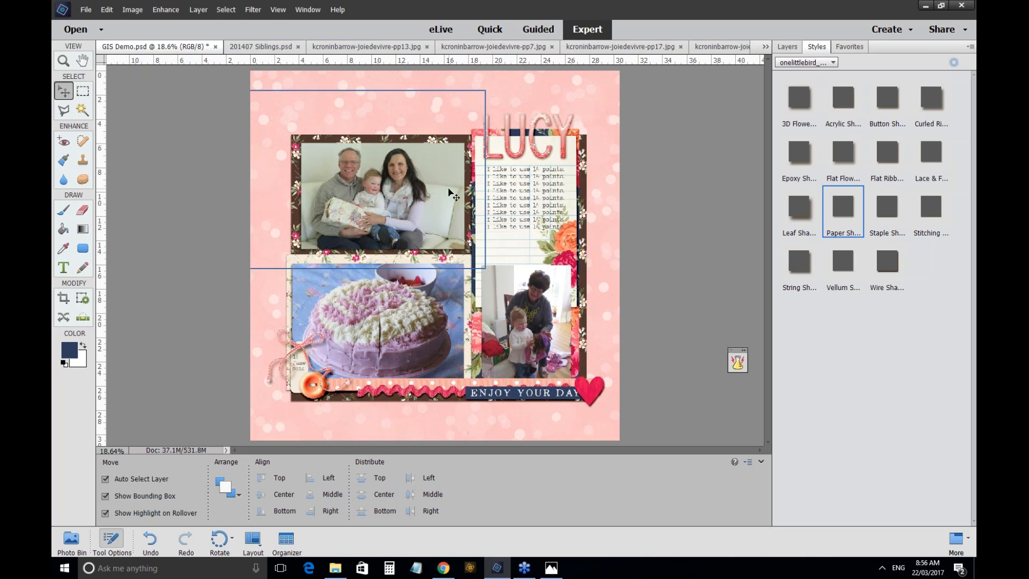
left_click(199, 10)
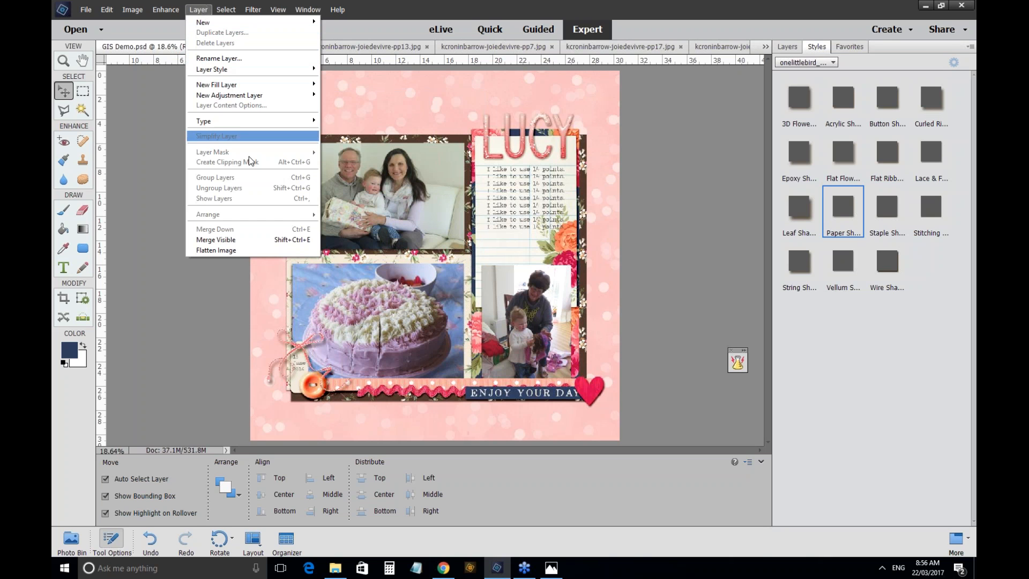
left_click(131, 188)
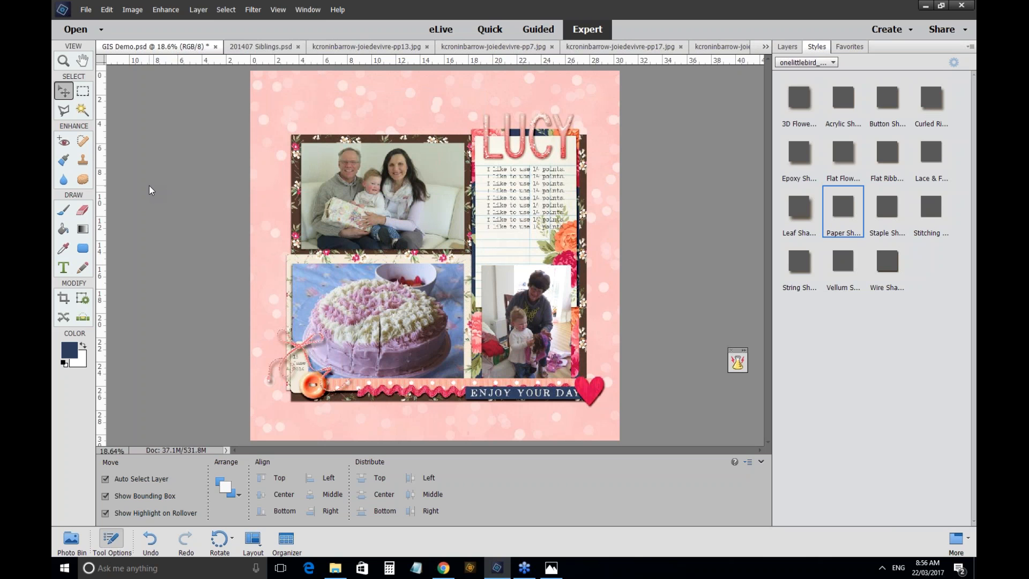
Clear the layer style from the green mat layer behind the cake photo.
left_click(792, 51)
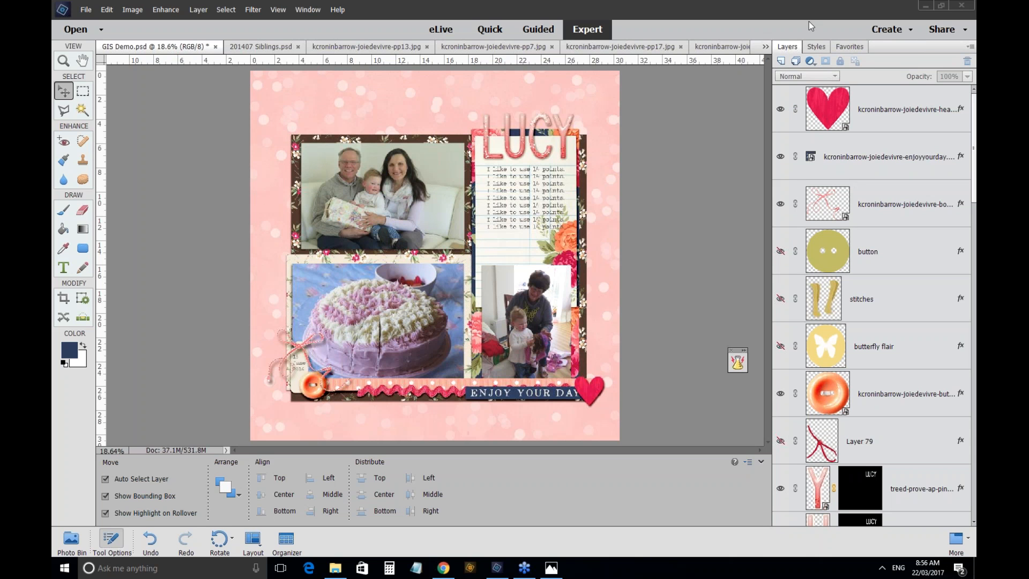
left_click(798, 7)
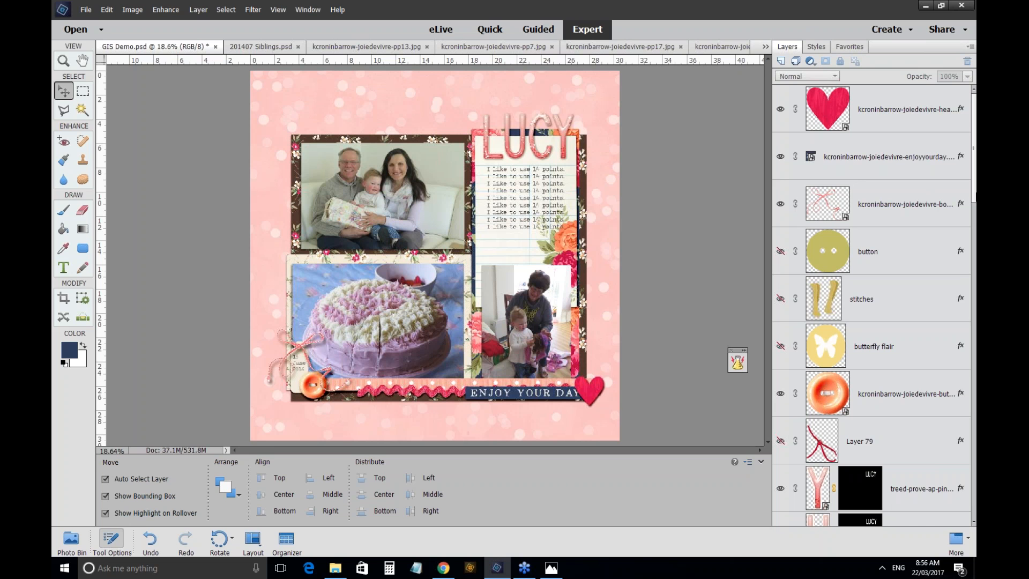
scroll(976, 197, "down", 1)
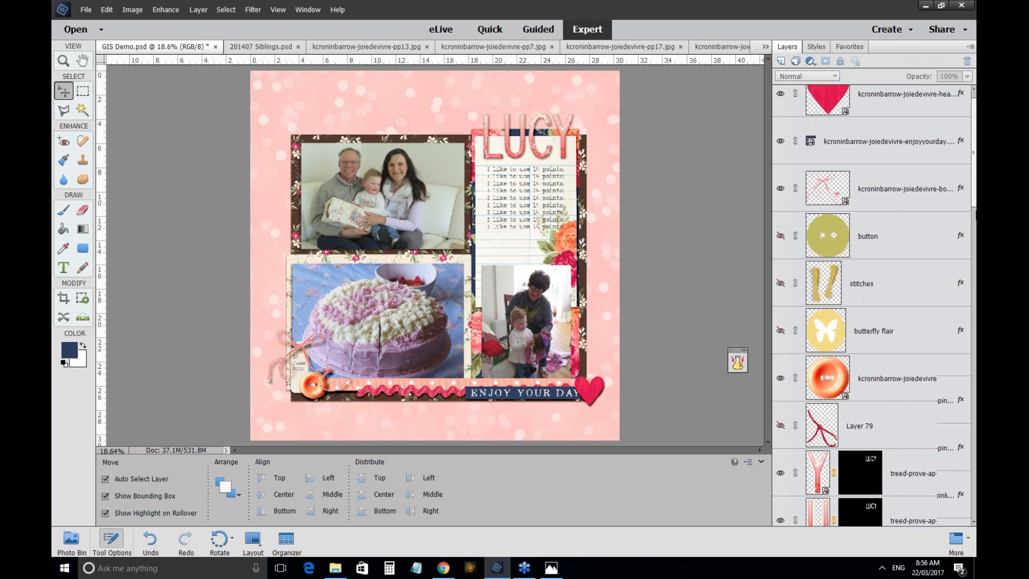
scroll(976, 214, "down", 3)
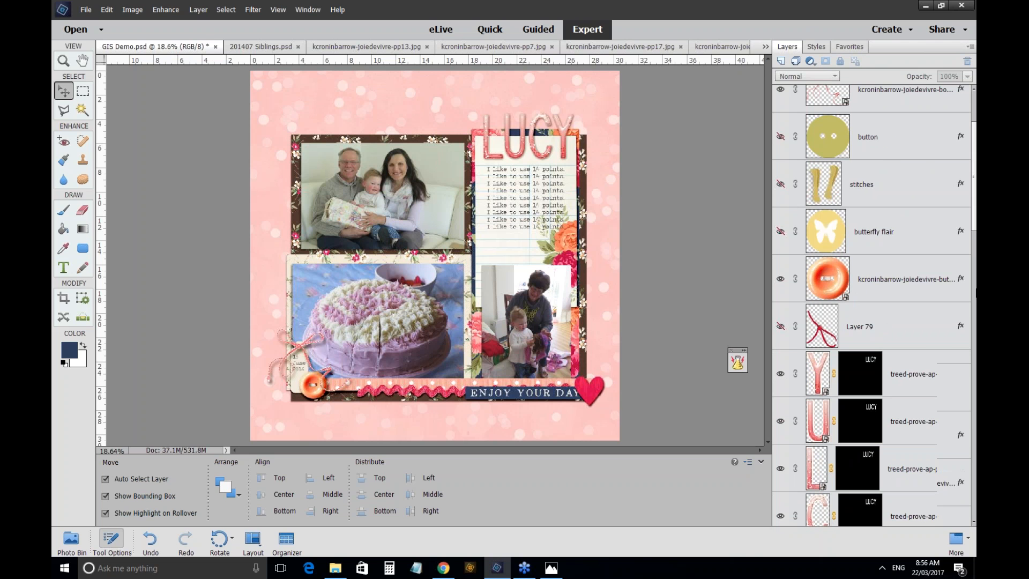
scroll(874, 306, "down", 10)
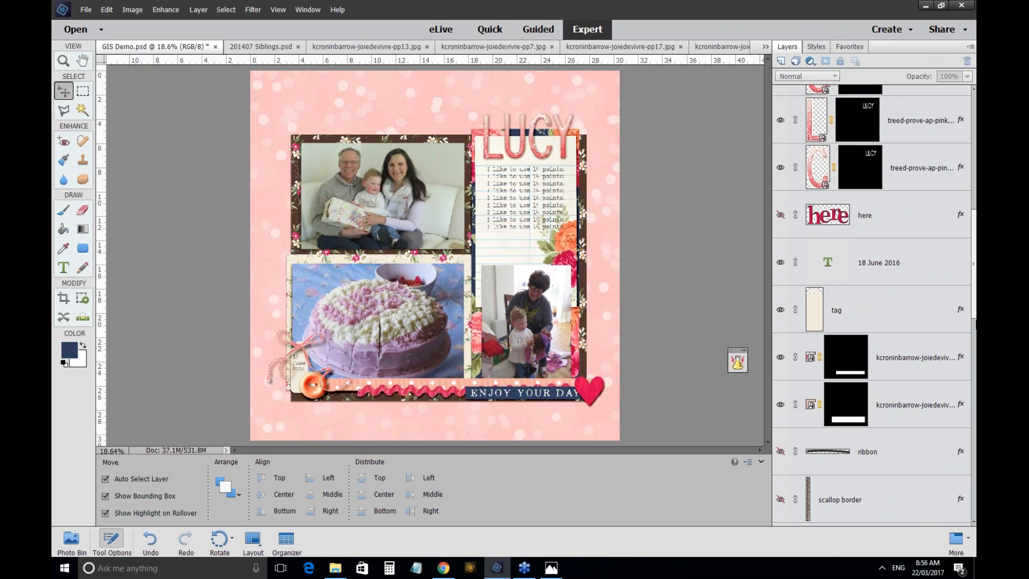
scroll(872, 303, "down", 10)
scroll(872, 302, "down", 3)
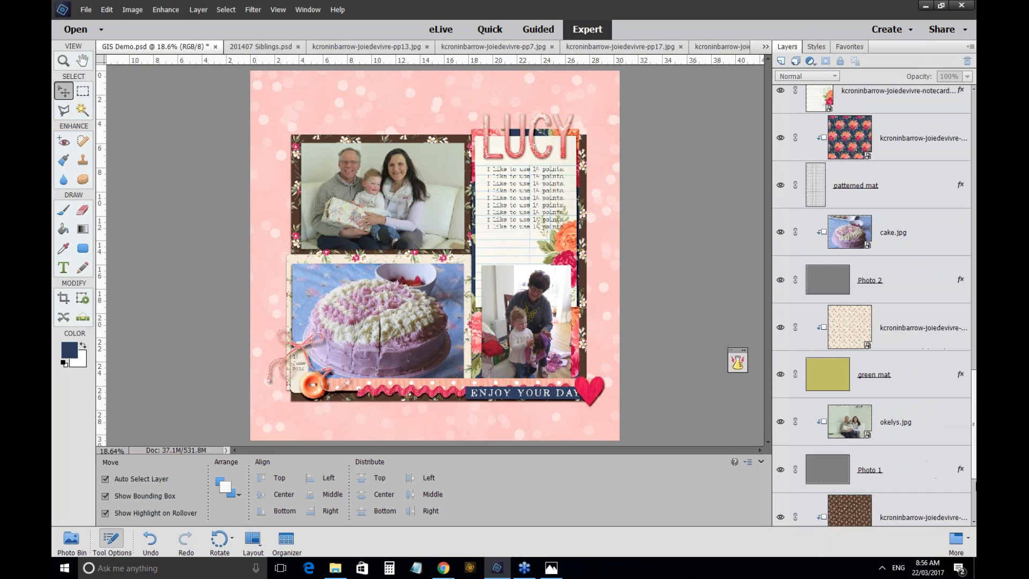
scroll(869, 330, "down", 1)
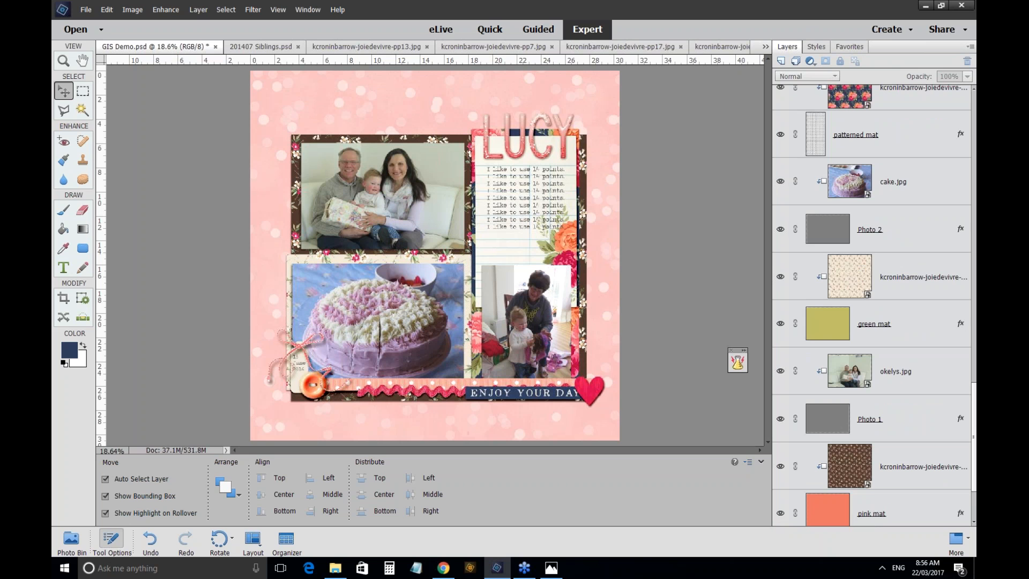
right_click(944, 328)
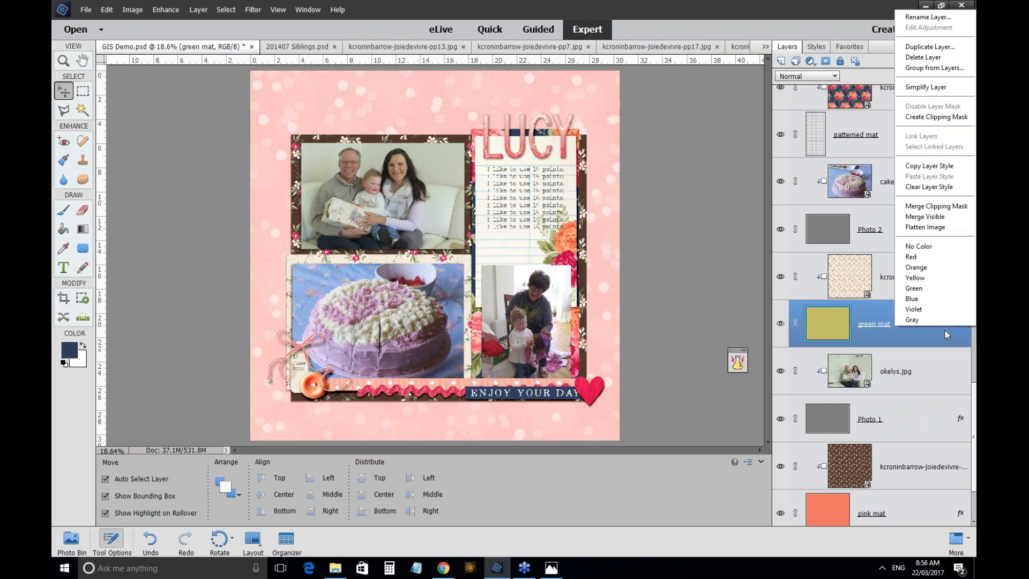
left_click(926, 187)
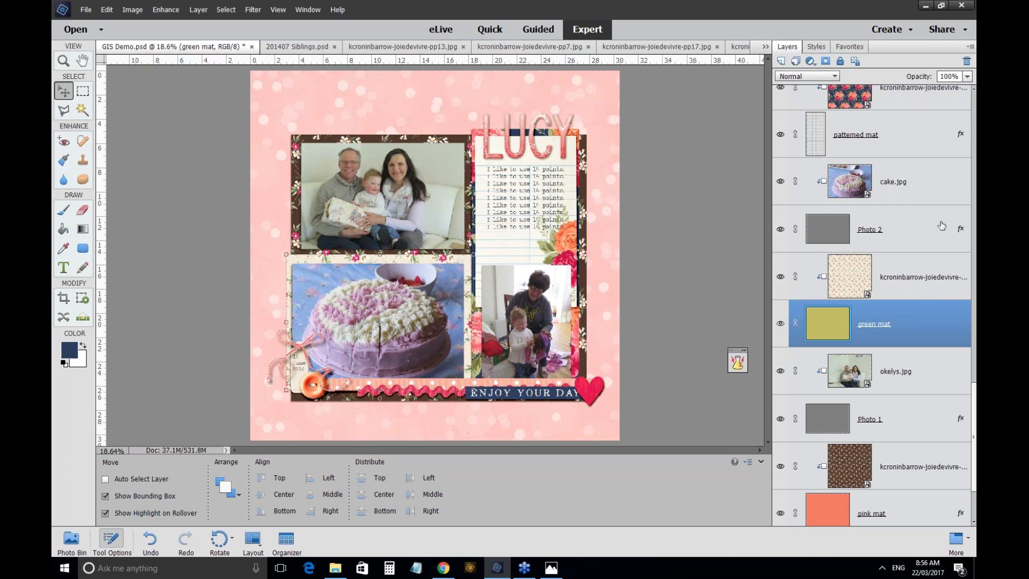
Shift the cream floral paper about 0.81 cm left and 1.02 cm down within the cake photo's mat, and deselect it.
key("ctrl+equal")
key("ctrl+equal")
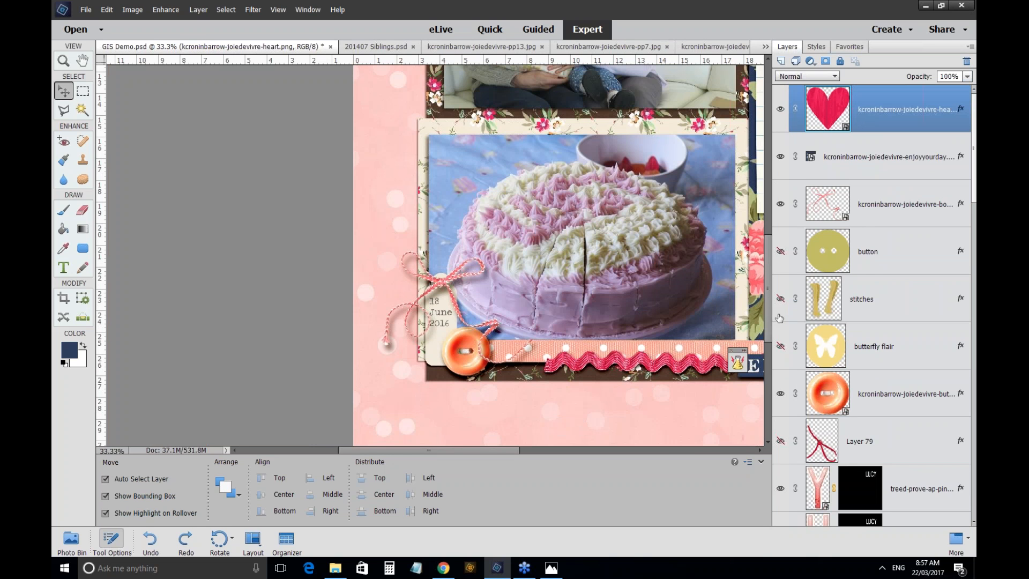
left_click(390, 166)
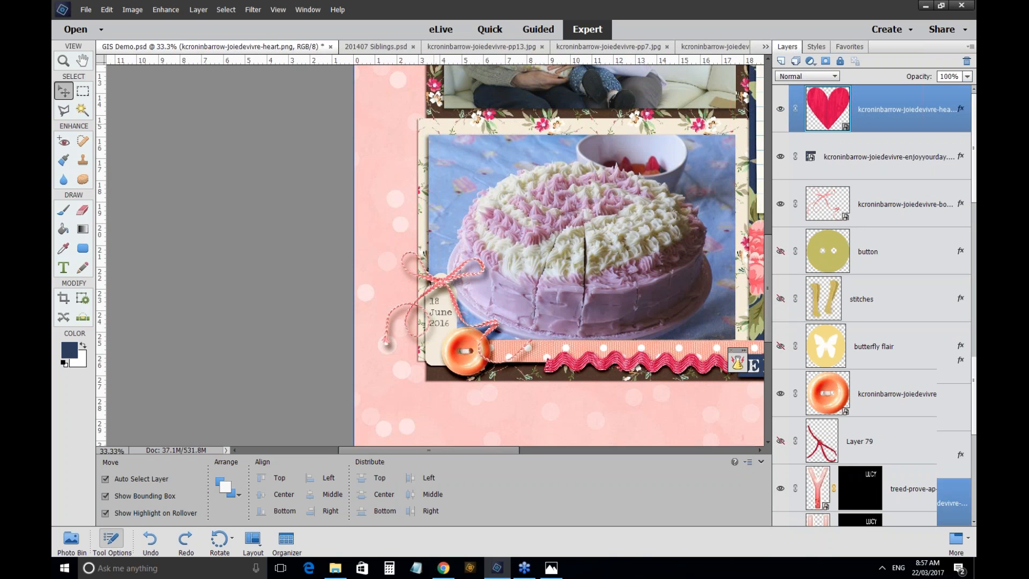
left_click_drag(435, 124, 418, 145)
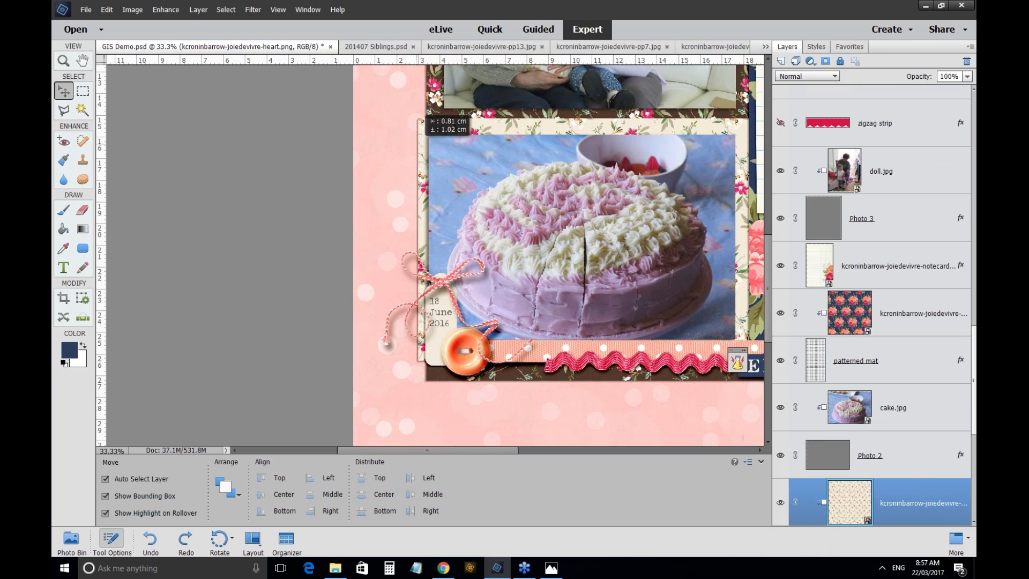
left_click(394, 260)
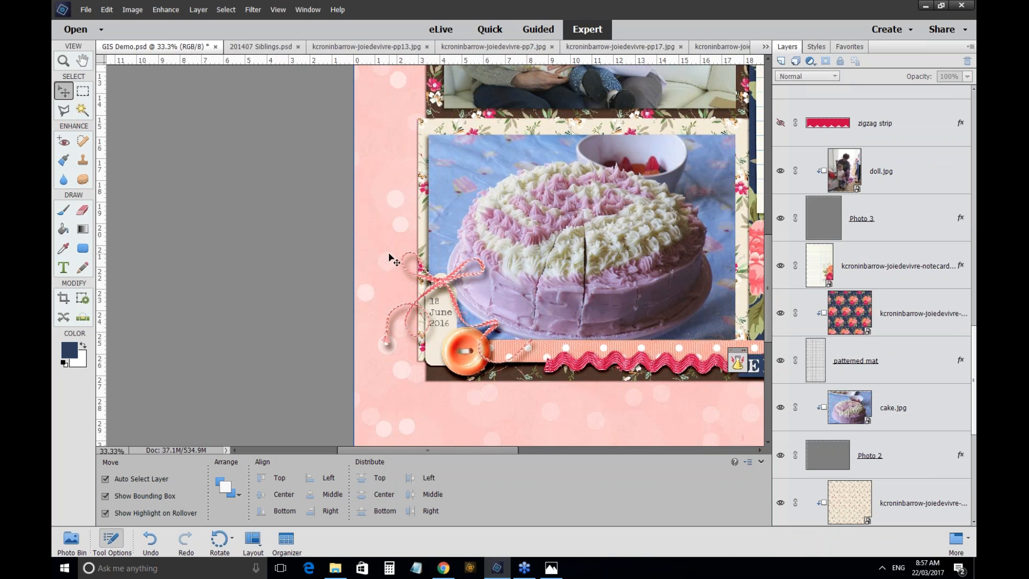
Reposition the ENJOY YOUR DAY strip slightly left and down, move the heart to overlap its end, and deselect.
key("ctrl+0")
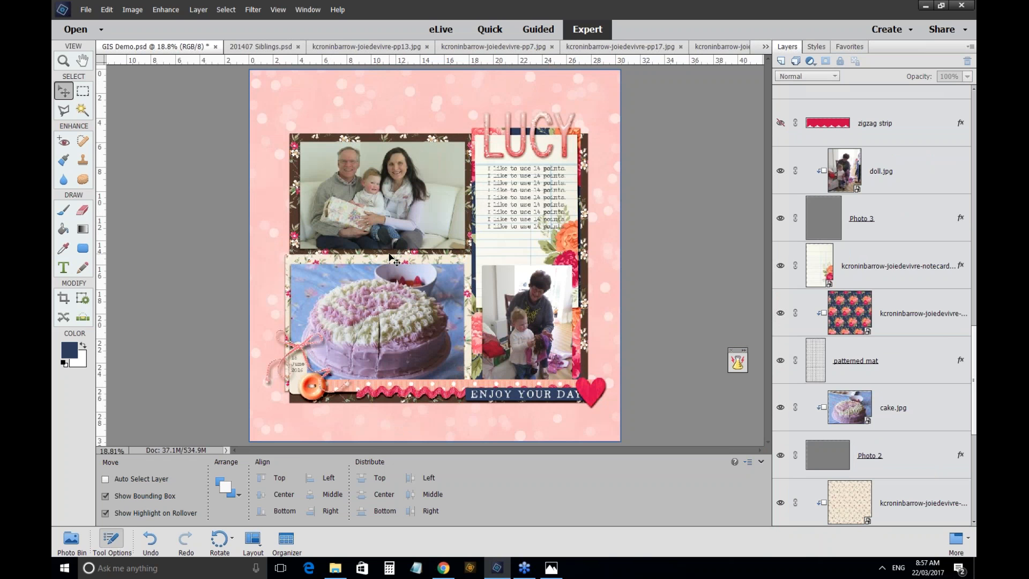
left_click_drag(553, 399, 544, 393)
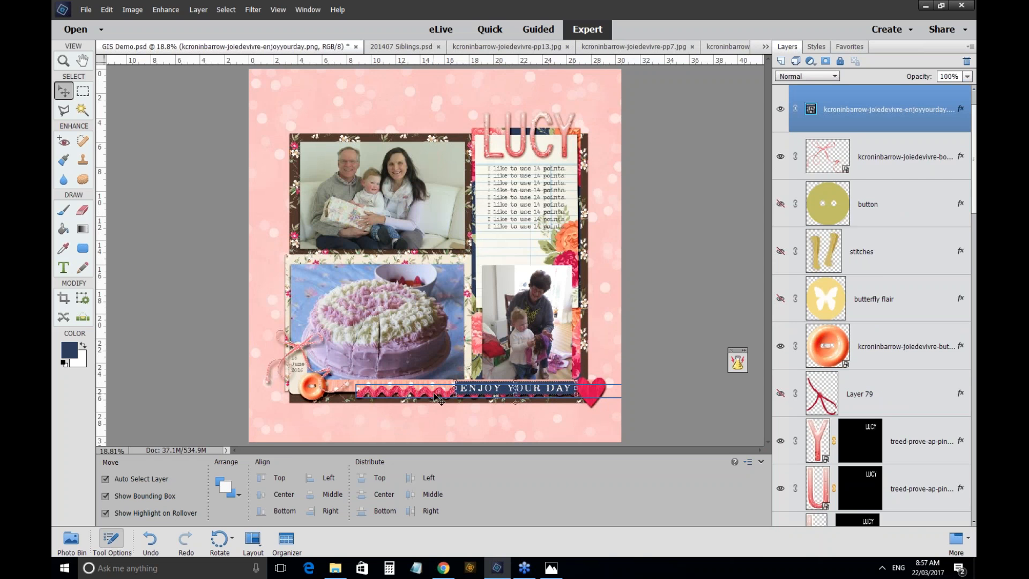
left_click(435, 397)
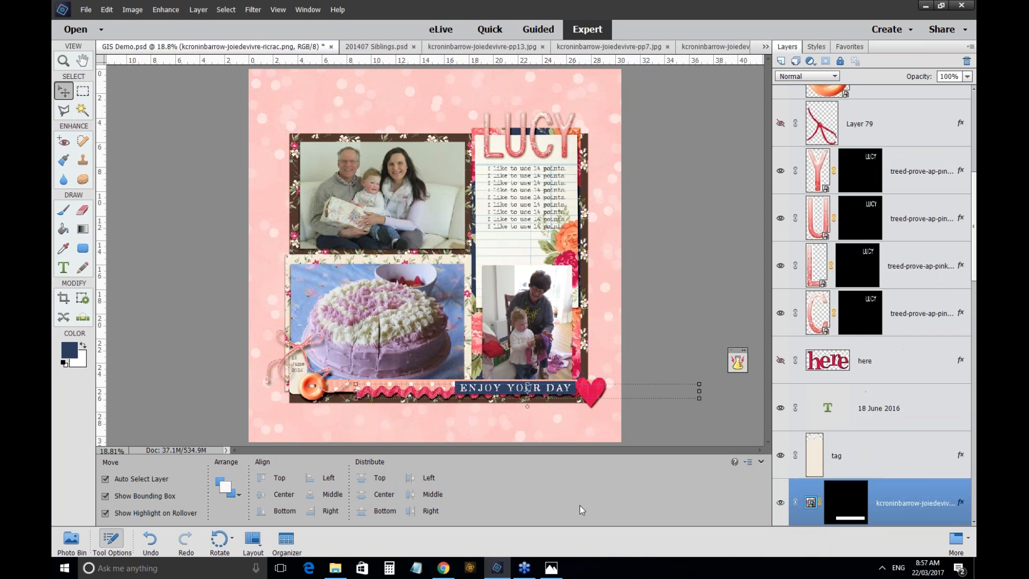
left_click(688, 432)
left_click_drag(554, 395, 596, 398)
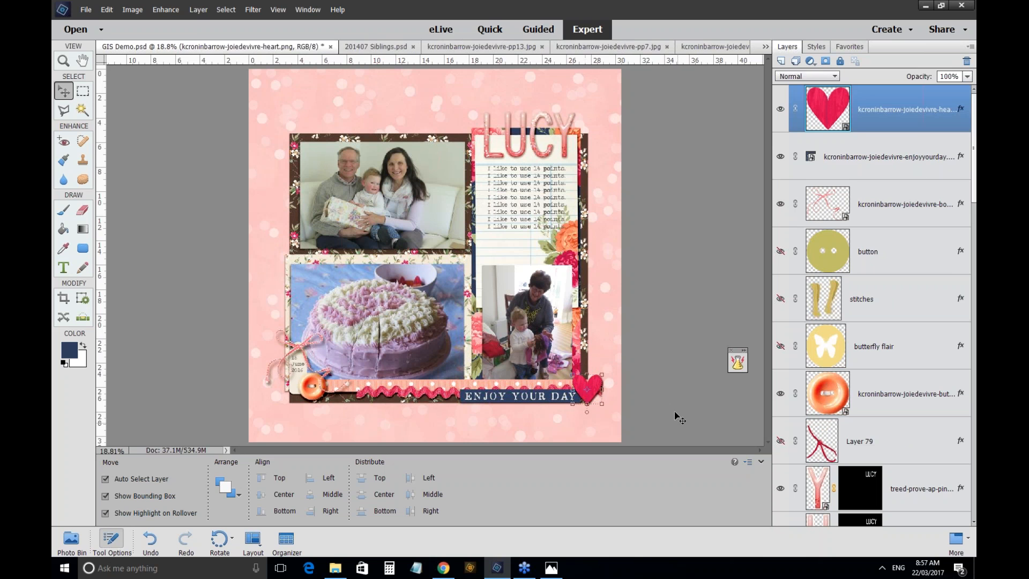
left_click(680, 420)
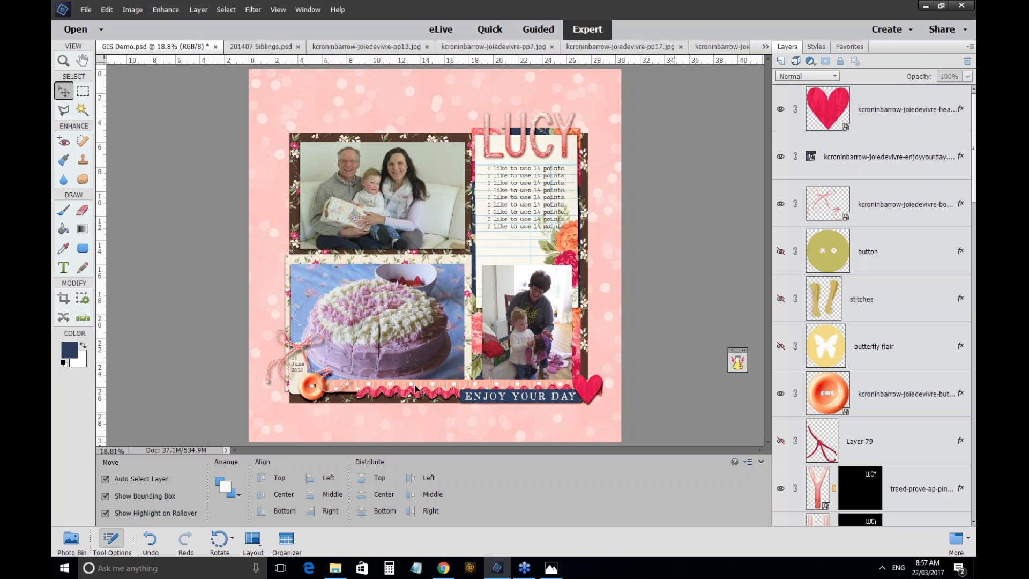
Move the ricrac trim slightly left toward the orange button, and deselect it.
left_click(420, 392)
left_click_drag(420, 392, 413, 396)
left_click(686, 390)
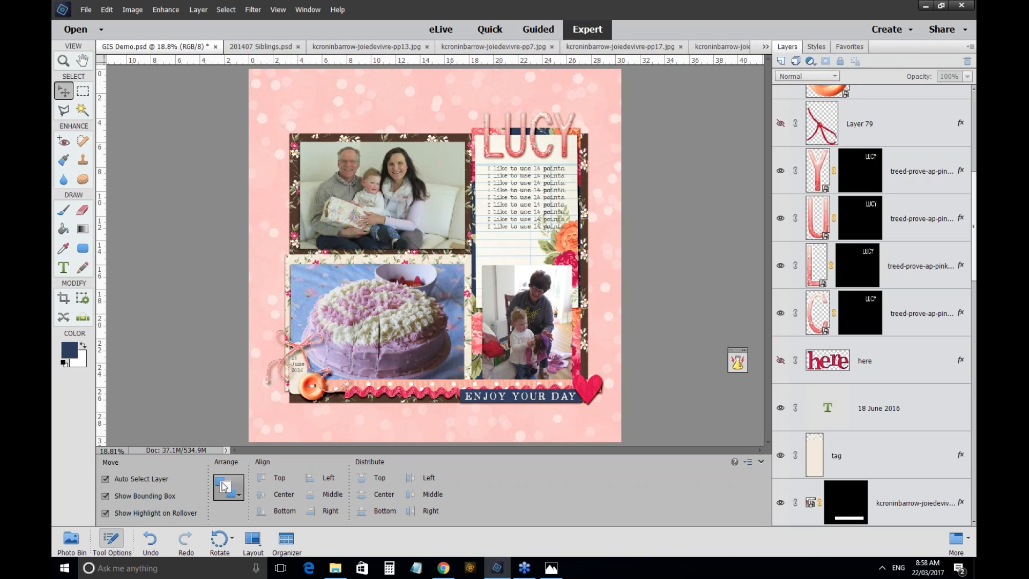
Clip the family photo okelys.jpg to the Photo 1 layer with a clipping mask.
left_click(105, 479)
key("ctrl+equal")
key("ctrl+equal")
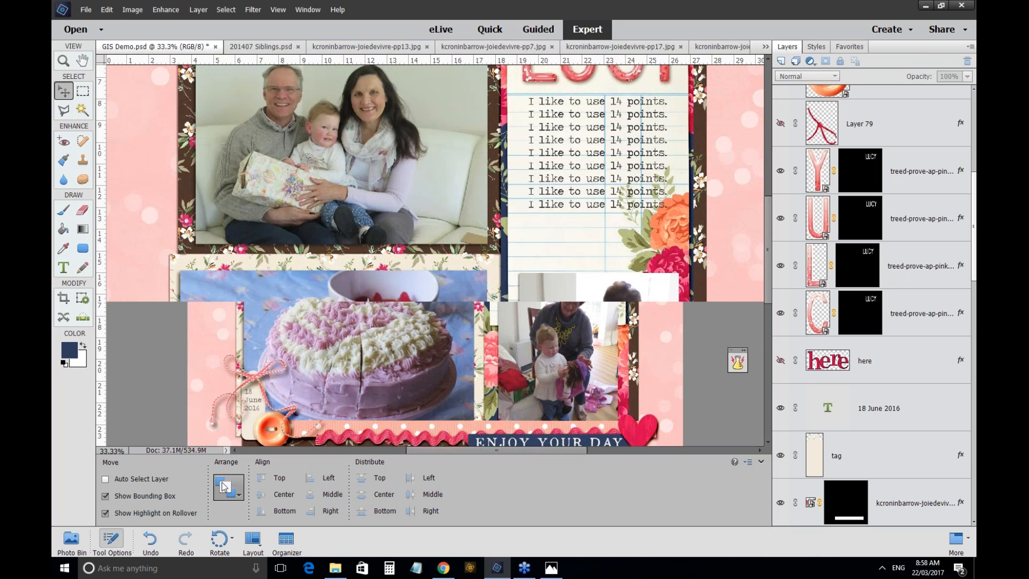
key("ctrl+equal")
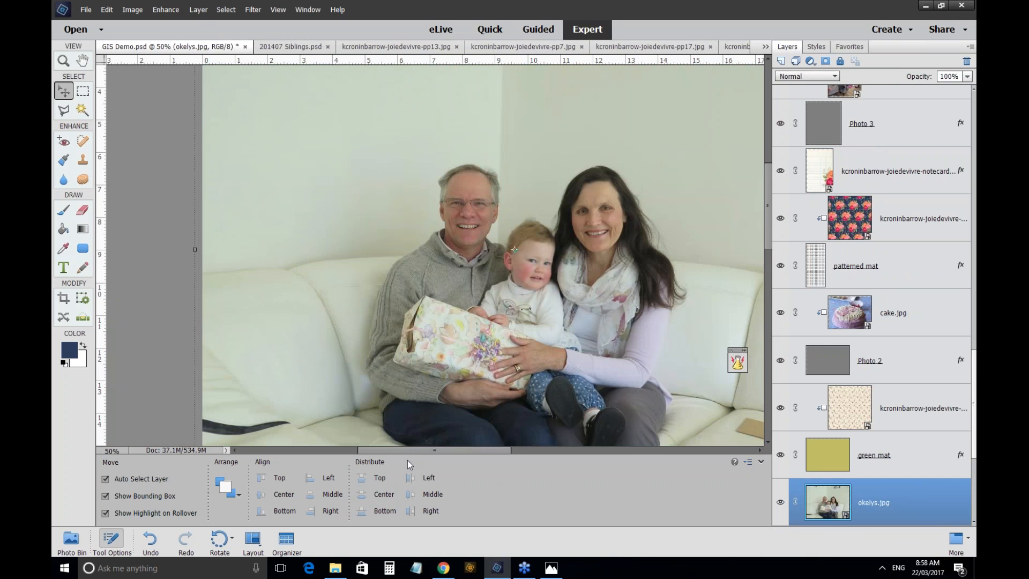
key("ctrl+minus")
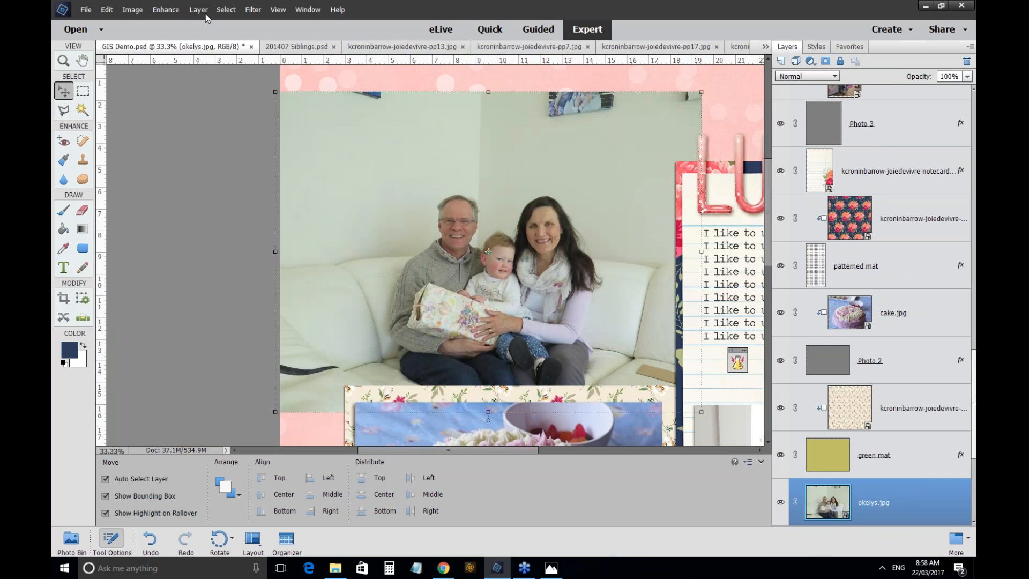
scroll(973, 410, "down", 3)
scroll(973, 411, "down", 1)
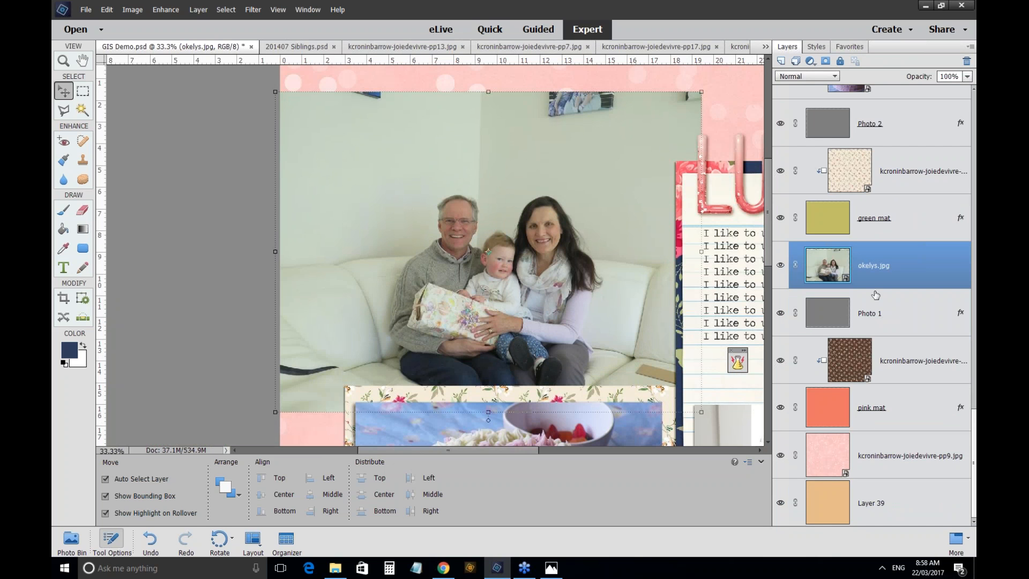
left_click(198, 11)
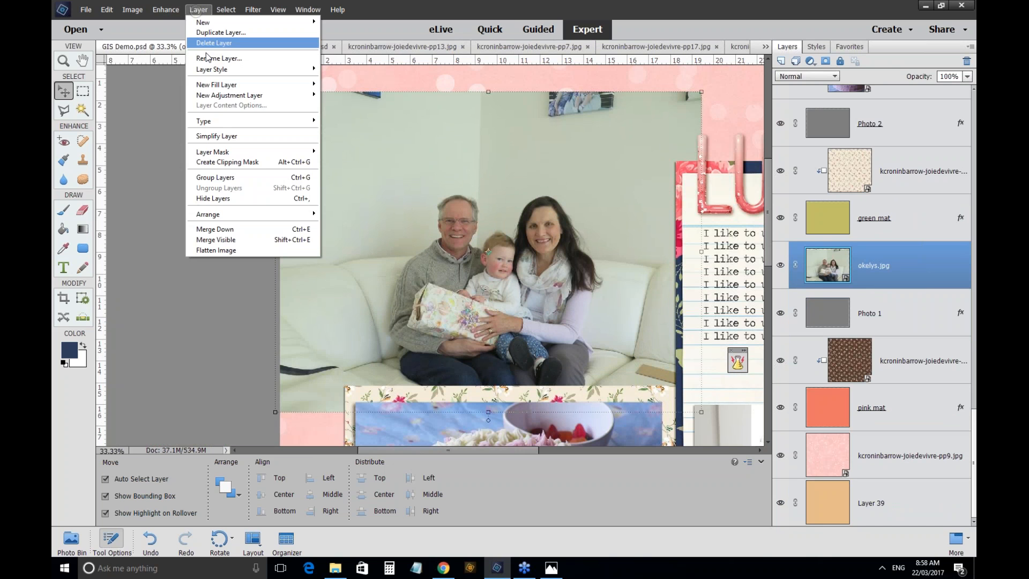
left_click(210, 163)
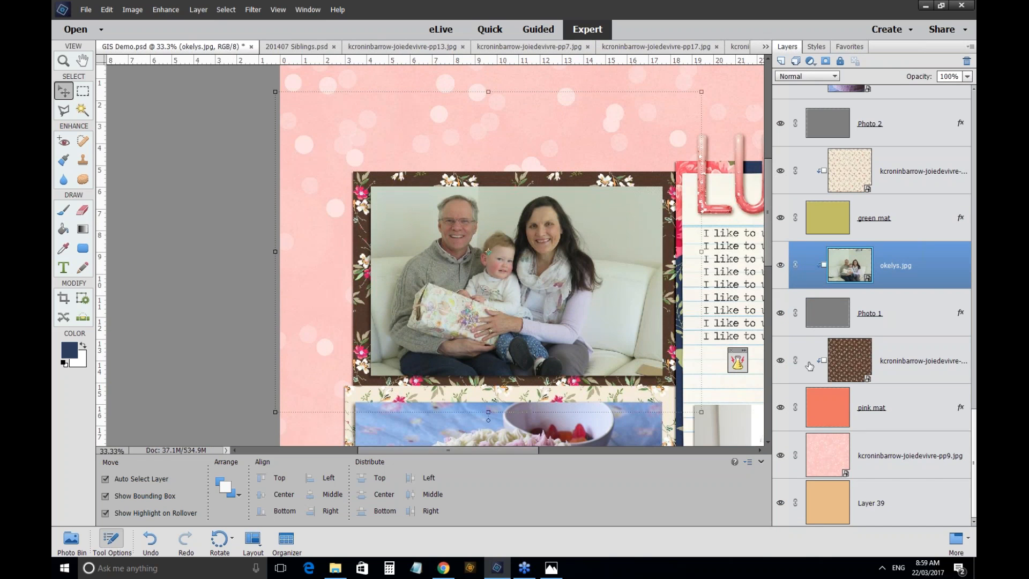
Shift the family photo about 0.10 cm right and 0.47 cm down within its frame, and deselect it.
left_click(815, 328)
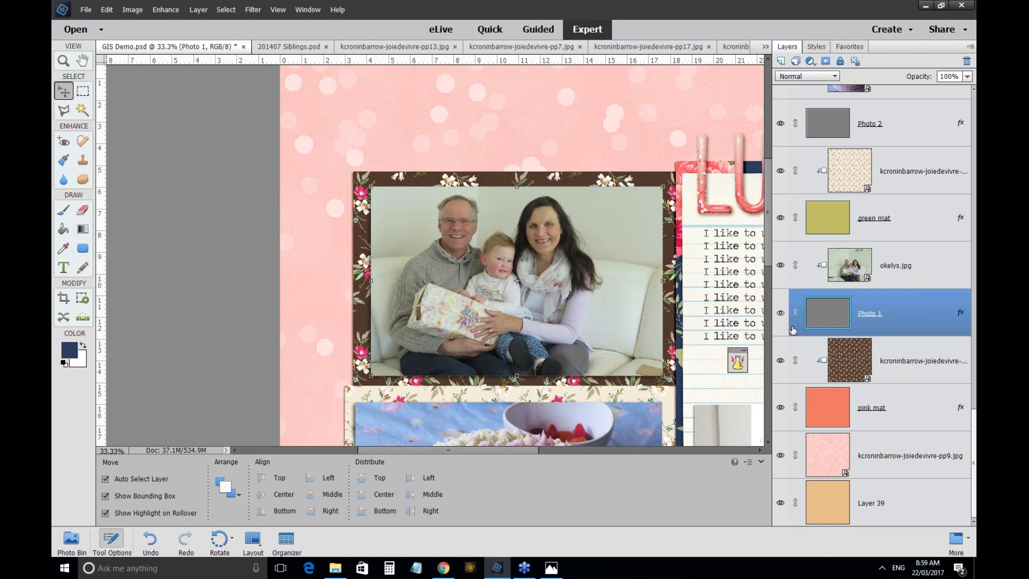
left_click(614, 259)
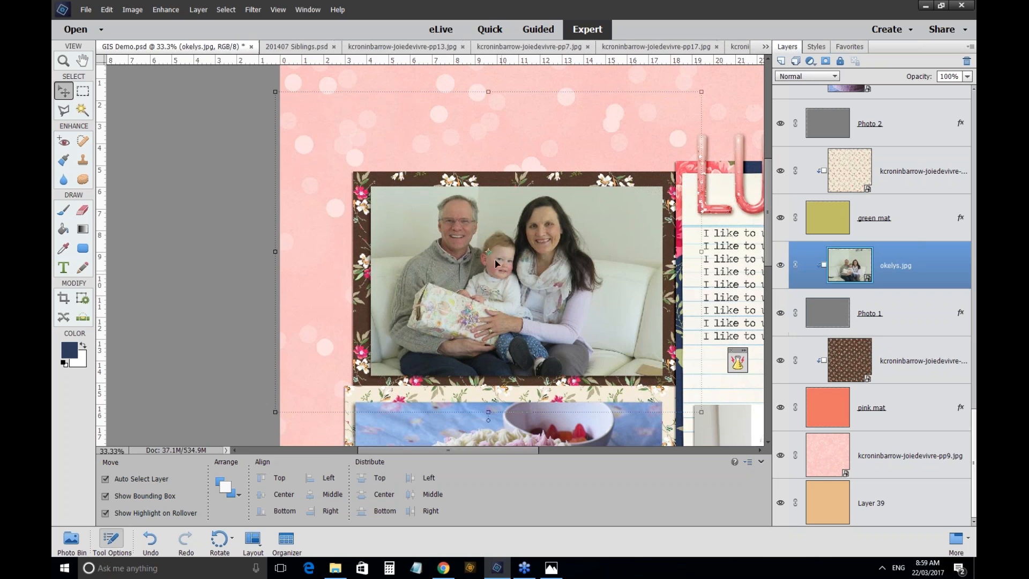
mouse_move(489, 266)
left_mouse_down()
mouse_move(529, 273)
mouse_move(487, 270)
mouse_move(497, 269)
left_mouse_up()
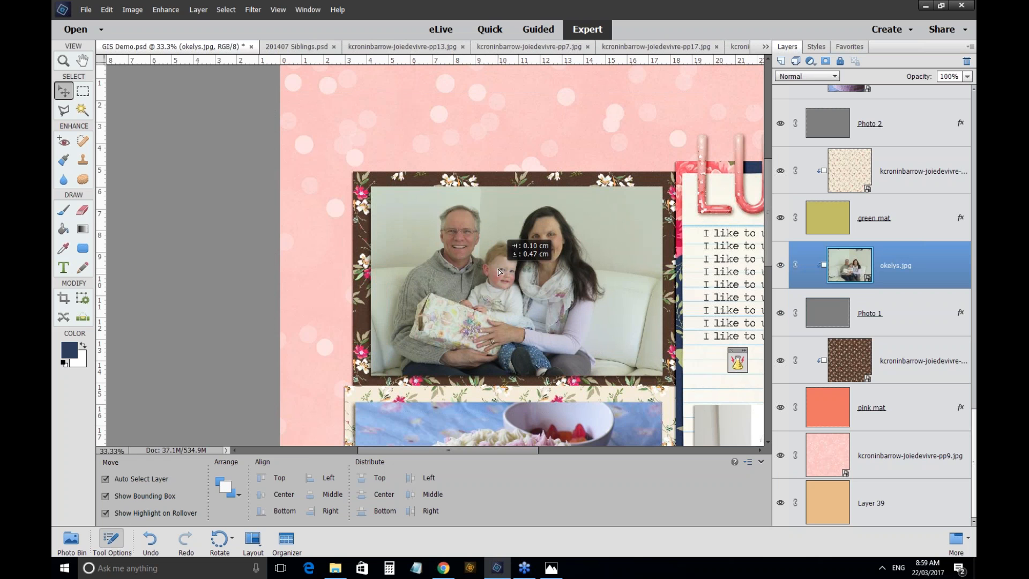
left_click(170, 295)
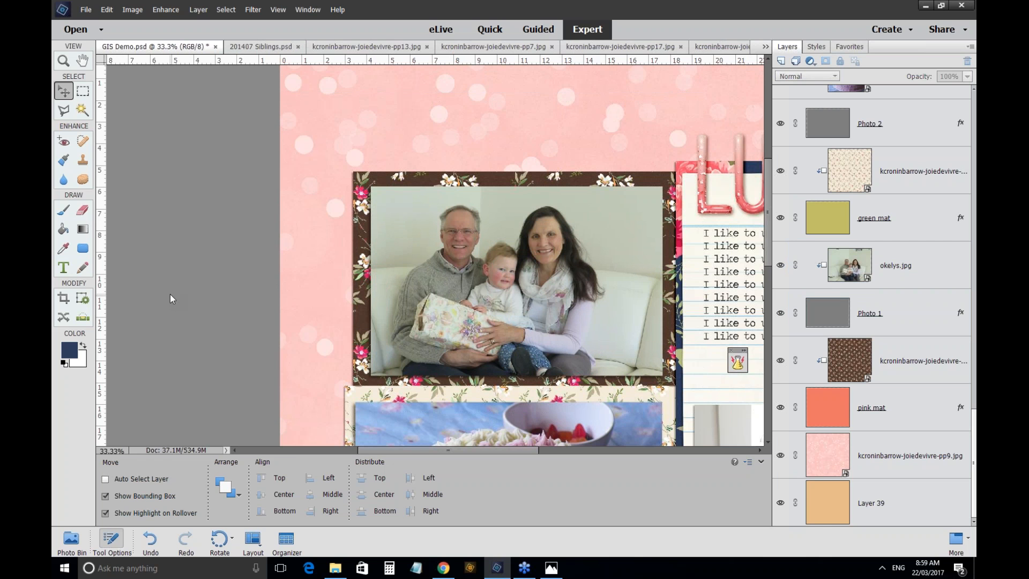
key("ctrl+0")
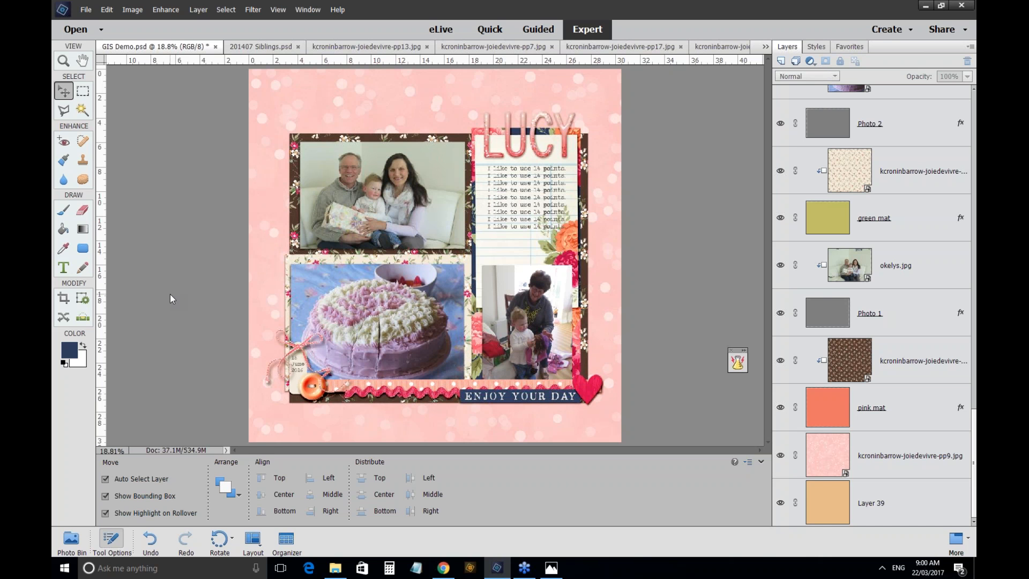
key("ctrl")
key("ctrl+plus")
key("ctrl+plus")
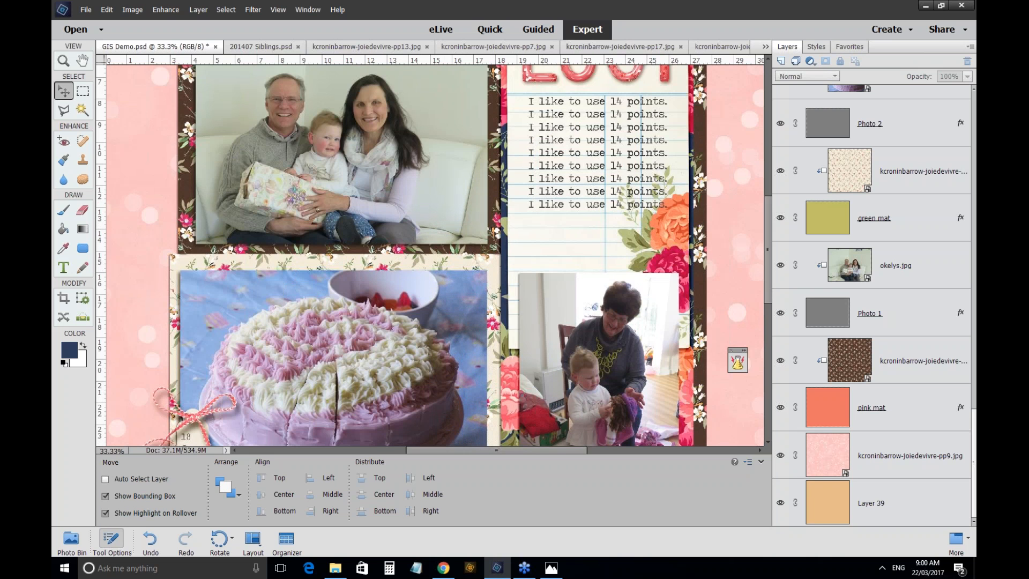
key("ctrl+minus")
key("ctrl+minus")
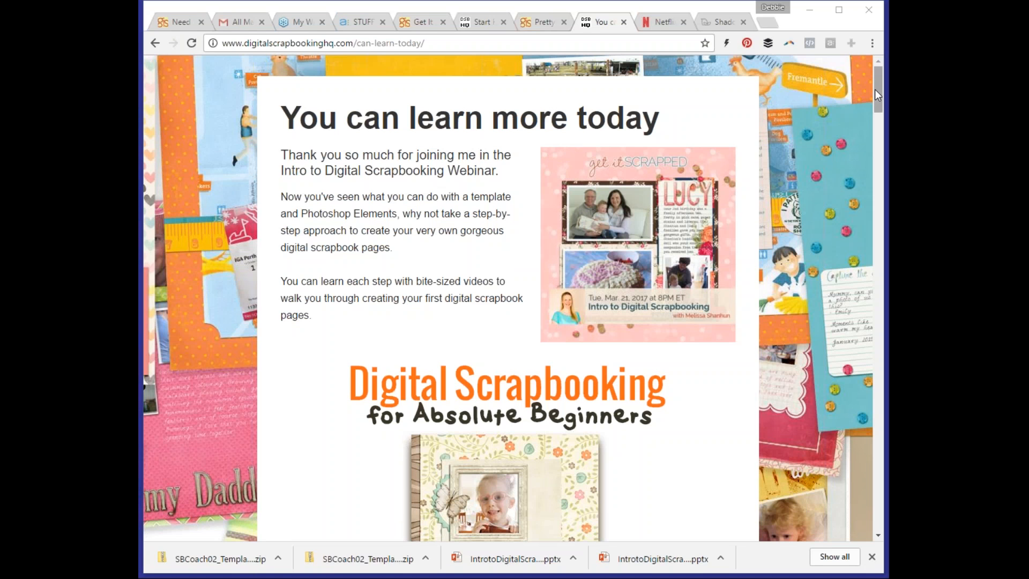
Read the Digital Scrapbooking for Absolute Beginners course offer on the "You can learn more today" web page.
scroll(858, 96, "down", 2)
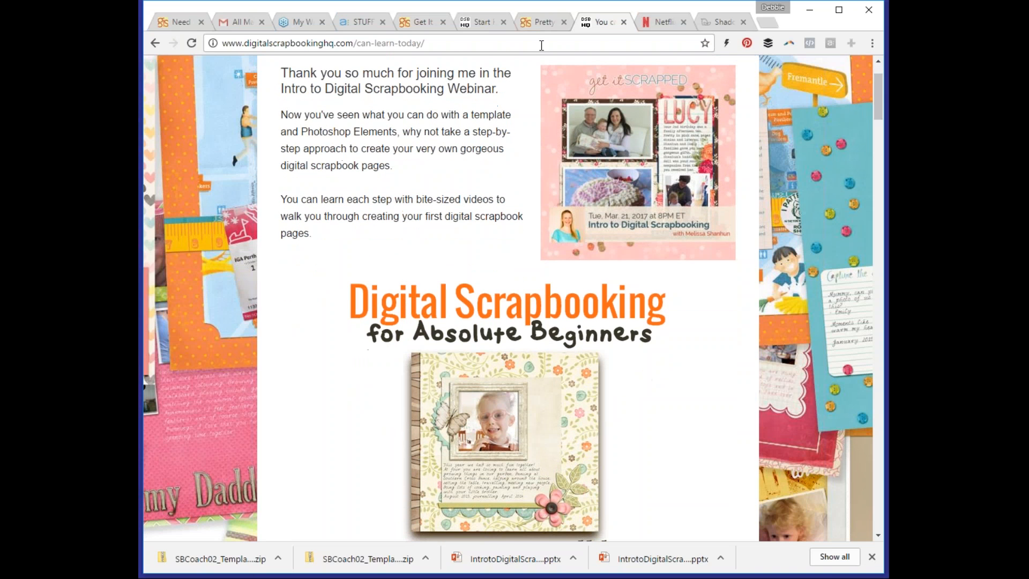
Switch to Photoshop Elements and add the open photos okelys.jpg, cake.jpg and doll.jpg to the pink paper page.
left_click(541, 43)
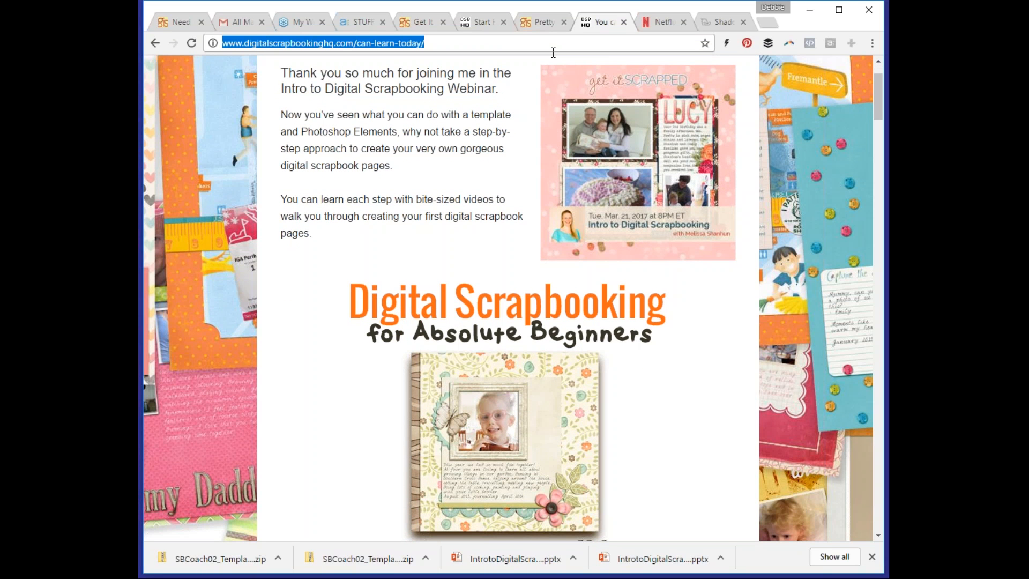
key("alt+Tab")
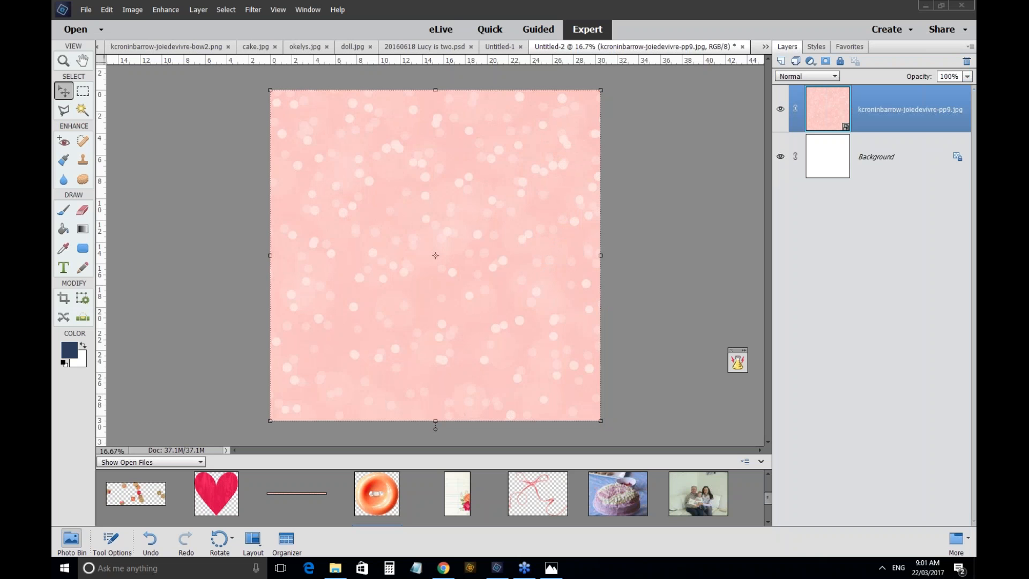
left_click_drag(699, 493, 413, 285)
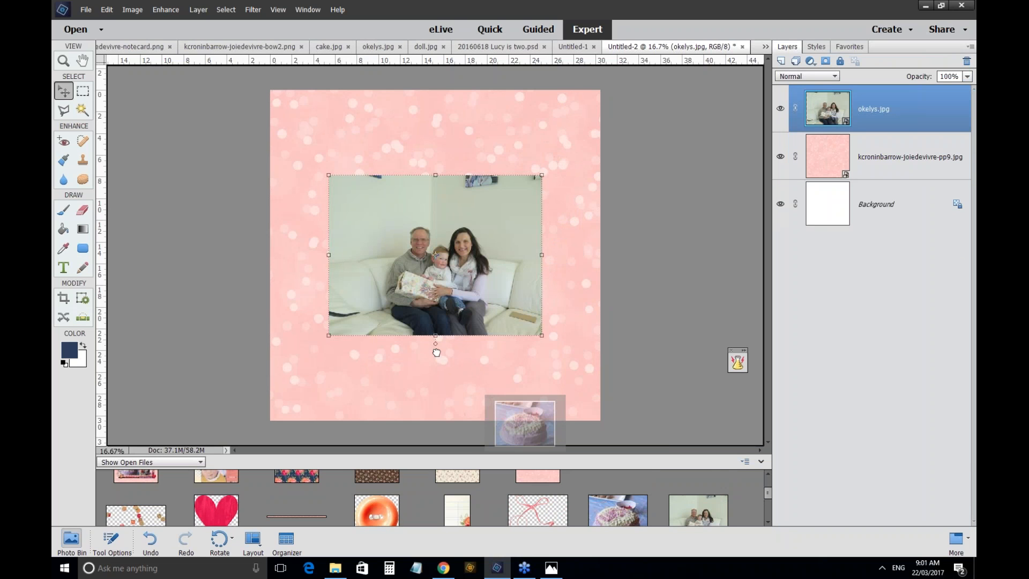
left_click_drag(437, 352, 437, 352)
Arrange the photos with the family photo across the page's upper part, the cake photo lower left and the doll photo lower right.
left_click_drag(444, 242, 547, 322)
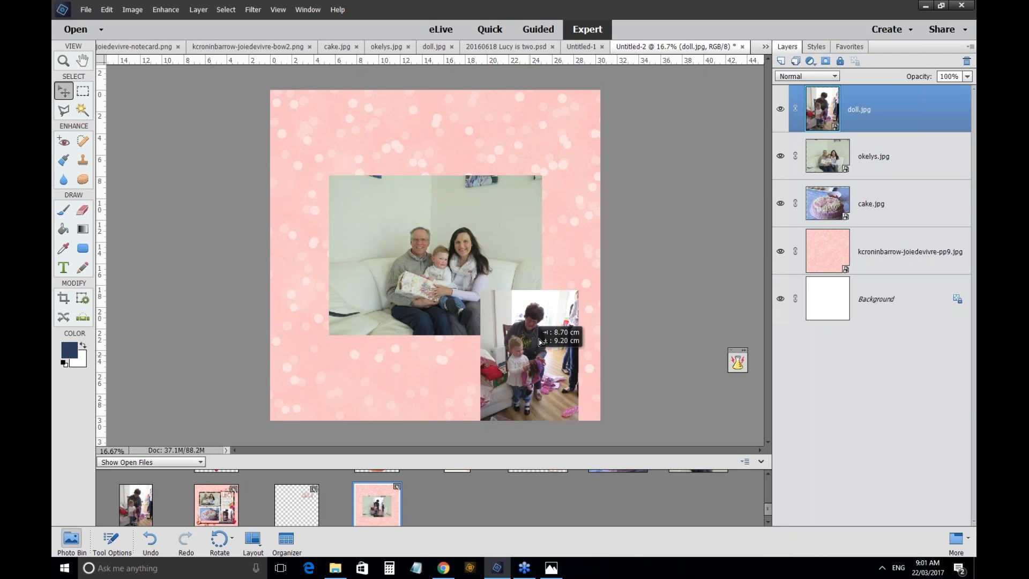
left_click_drag(448, 259, 439, 195)
left_click_drag(425, 299, 379, 379)
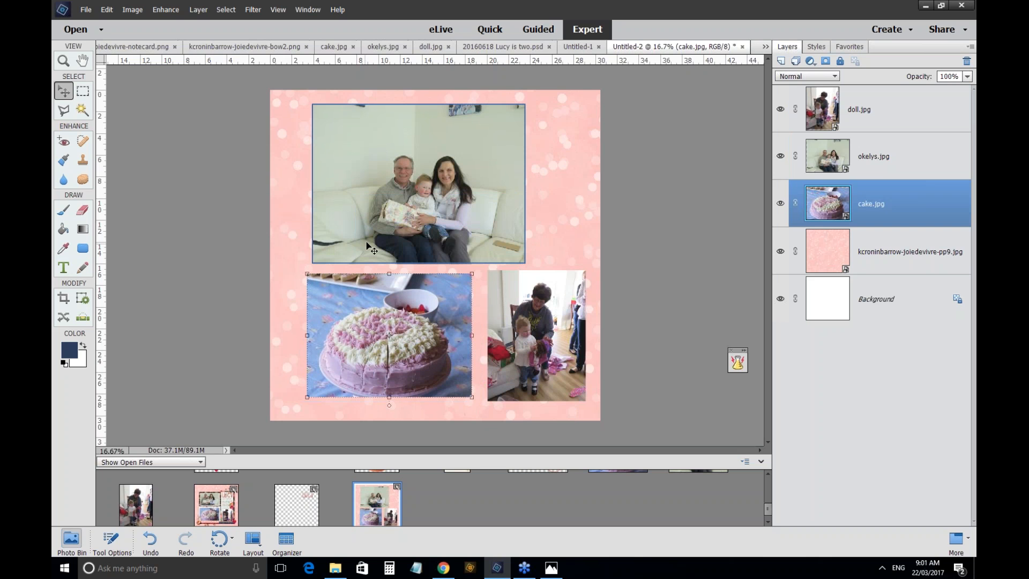
Scale the family photo down to the cake photo's width and the doll photo to the cake photo's height, aligning both with it.
left_click_drag(367, 246, 361, 252)
left_click_drag(520, 110, 472, 146)
key("Return")
left_click_drag(519, 319, 508, 315)
left_click_drag(576, 265, 568, 275)
key("Return")
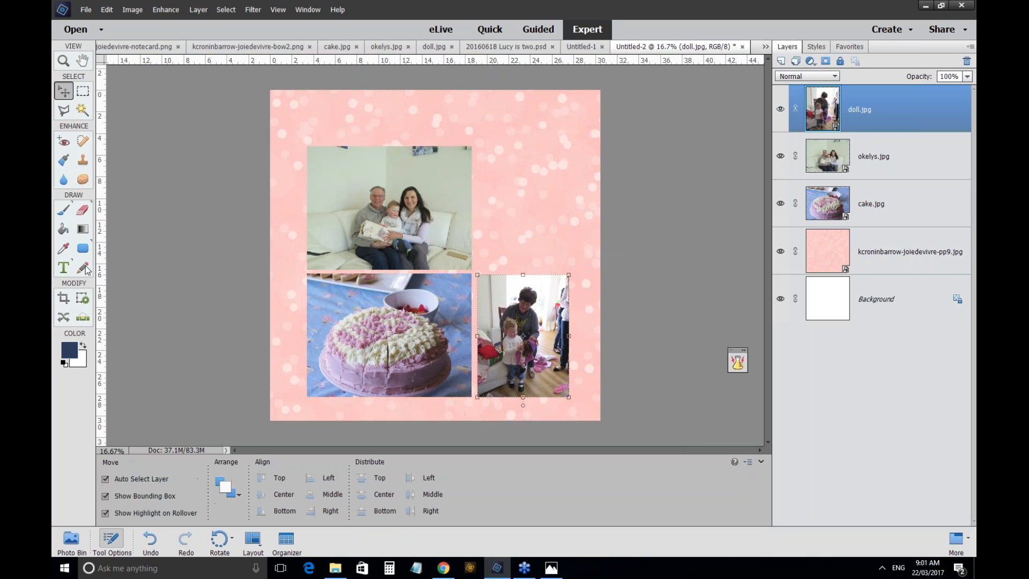
Create a 12 pt text box beside the family photo and fill it with the repeated sentence "This is my journalling.".
key("t")
left_click_drag(484, 146, 567, 264)
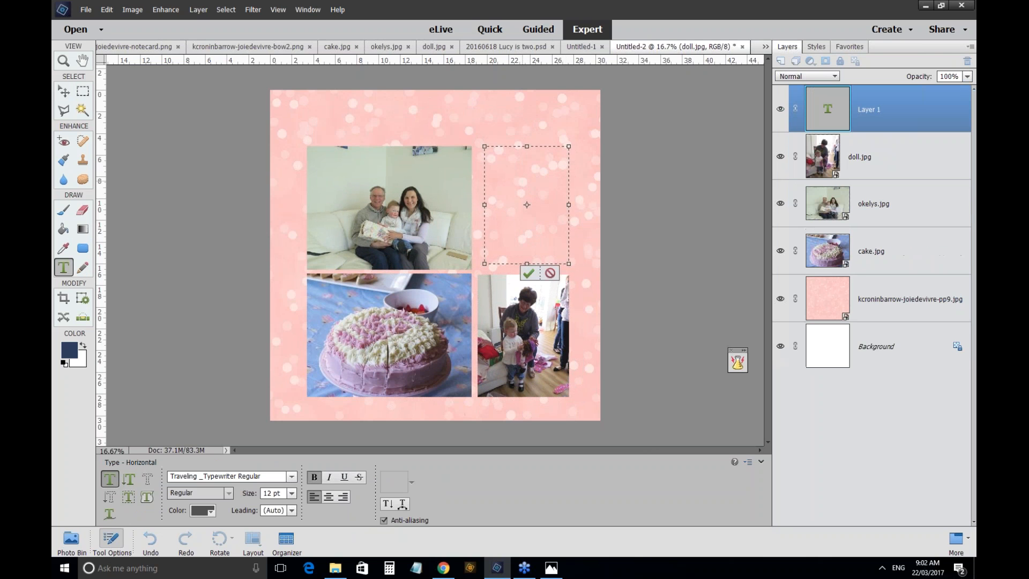
type("This is my journaling")
key("ctrl+a")
type("This is my journaling. This is my journaling. This is my journaling.")
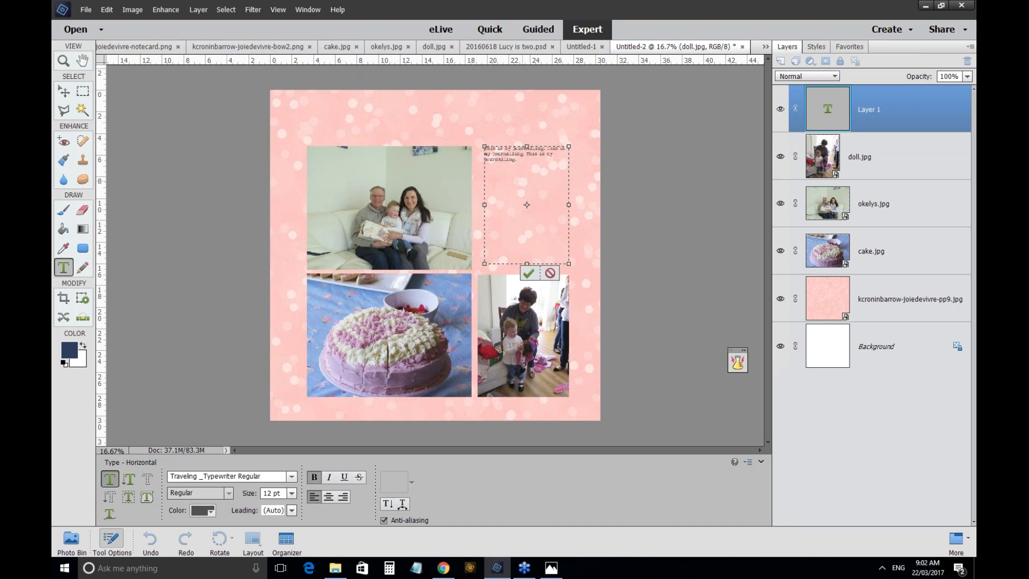
type("This is my journaling. This is my journaling. This is my journaling.")
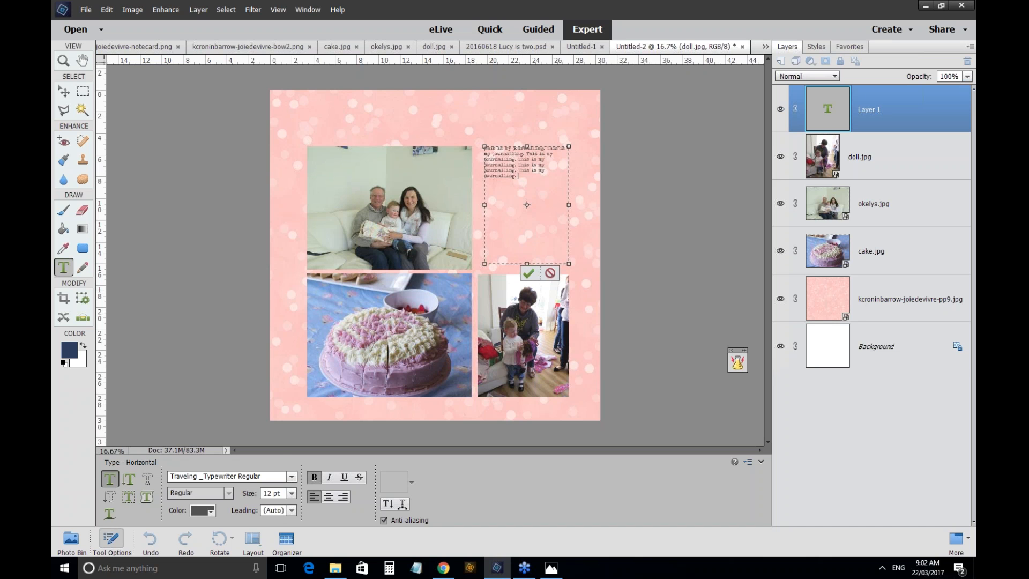
key("ctrl+Return")
Move the journalling text down to just above the doll photo, and deselect it.
left_click(876, 346)
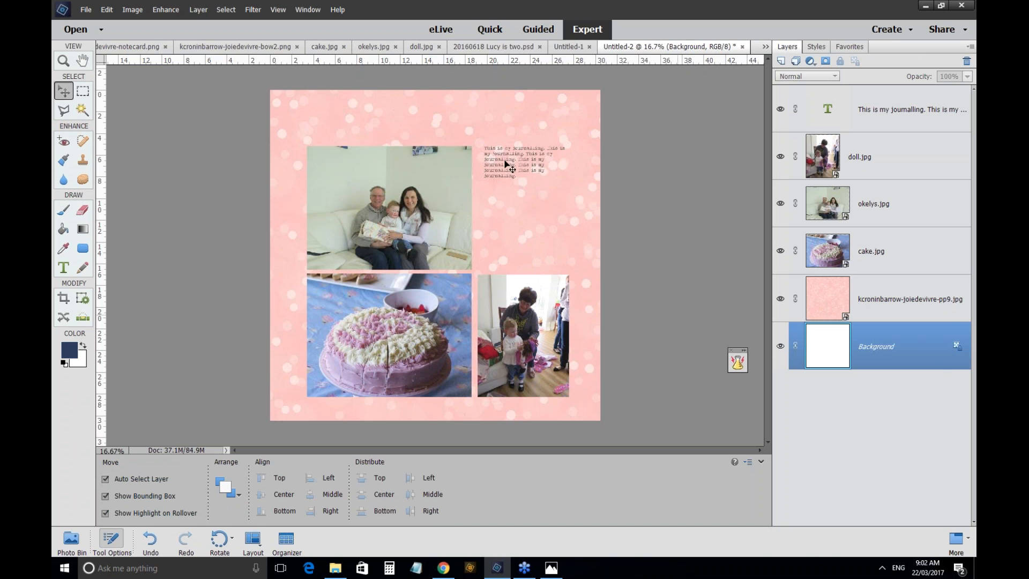
left_click_drag(497, 155, 492, 245)
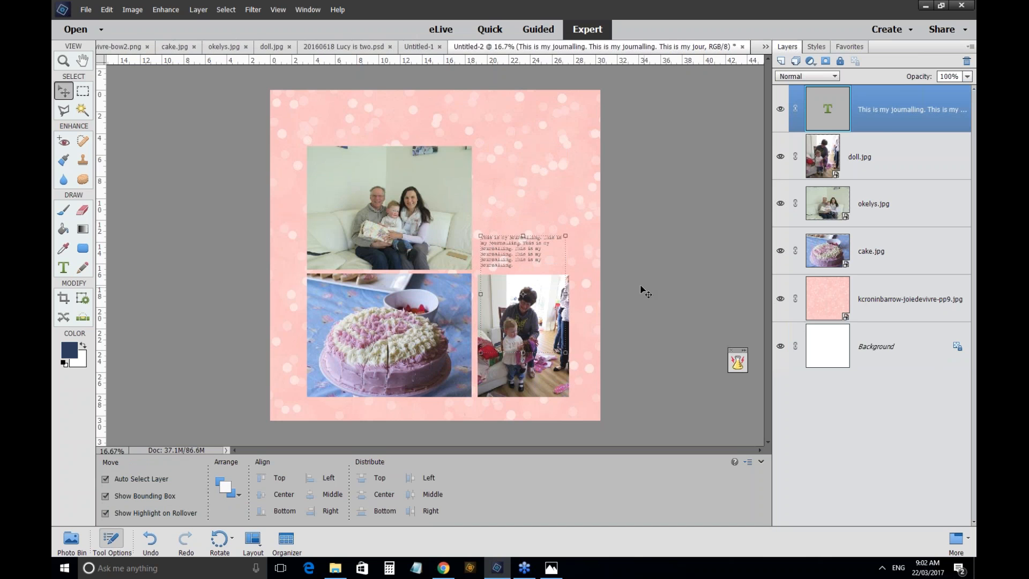
left_click(625, 341)
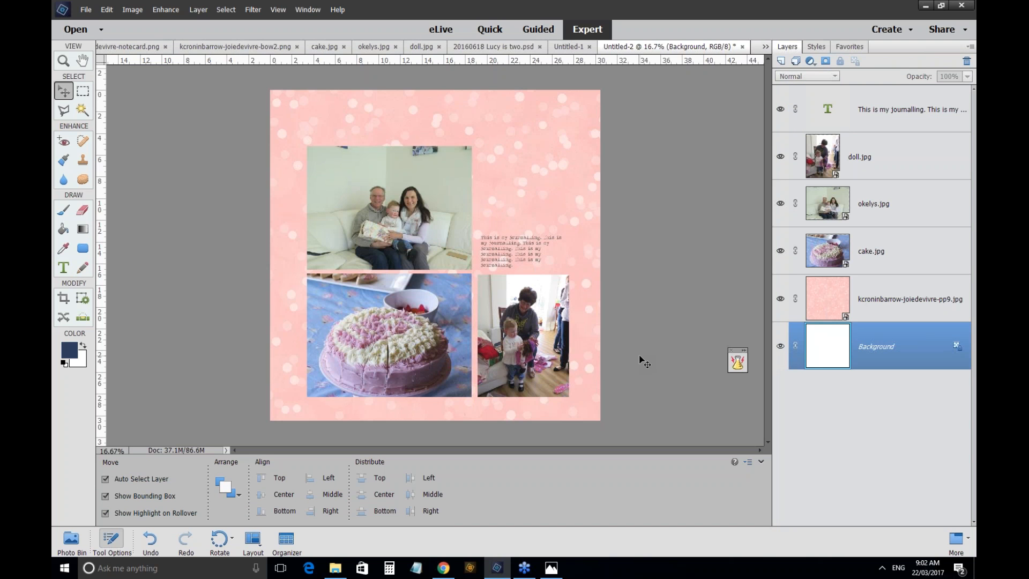
Examine the new page's layer stack, selecting the journalling text, doll photo and pink paper layers in turn.
scroll(645, 363, "up", 1, "ctrl")
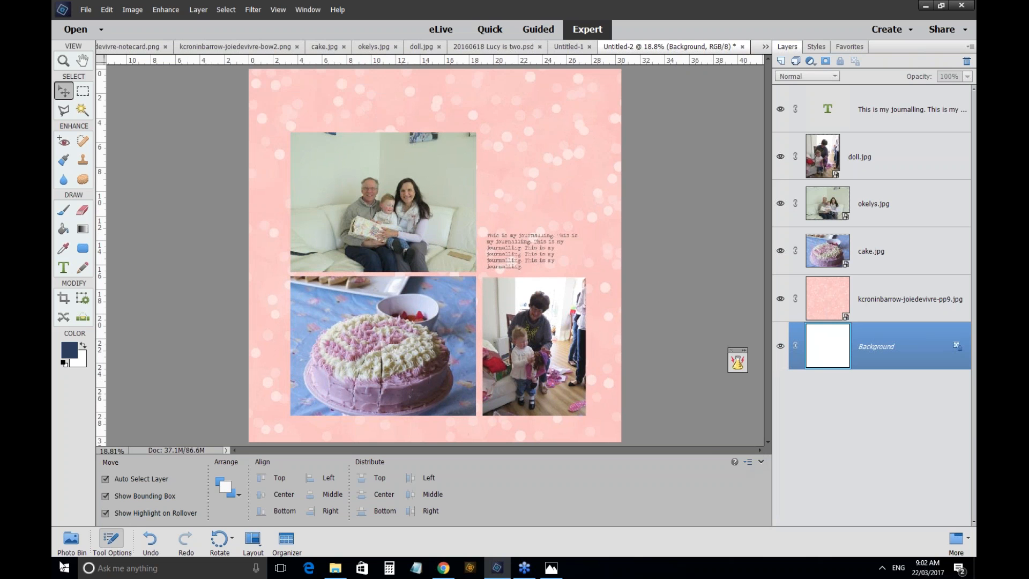
left_click(71, 540)
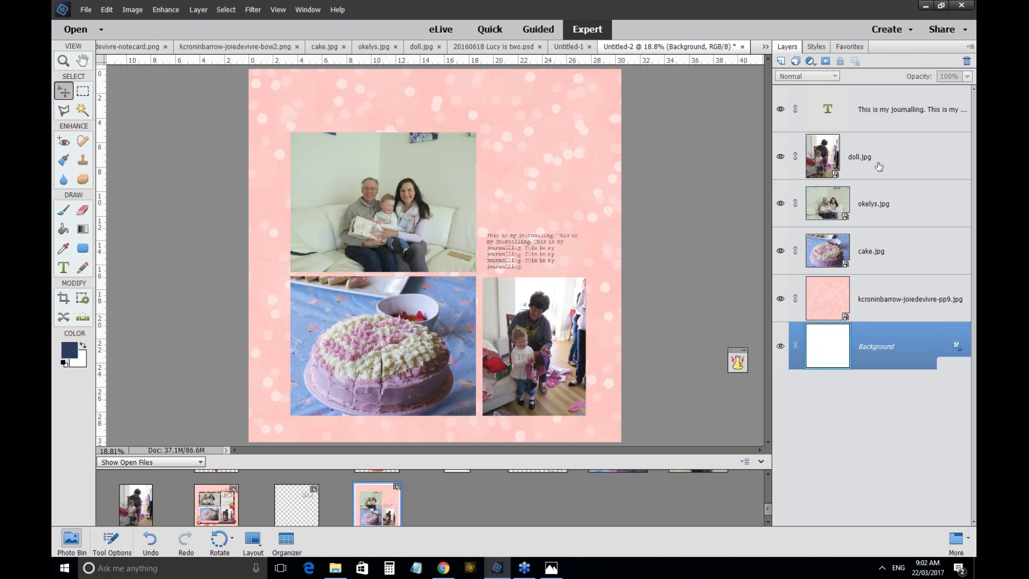
key("alt+period")
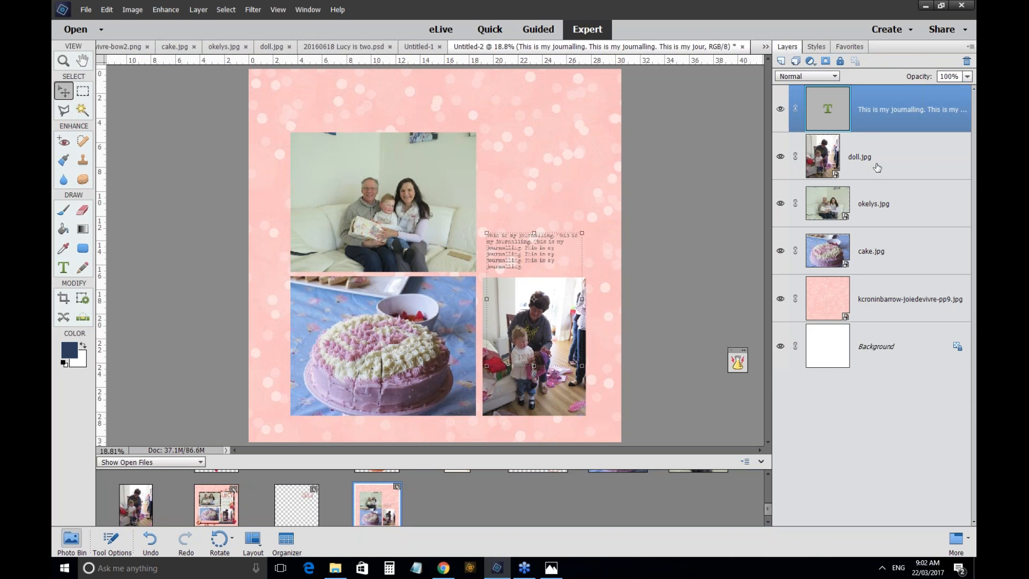
left_click(877, 167)
left_click(785, 310)
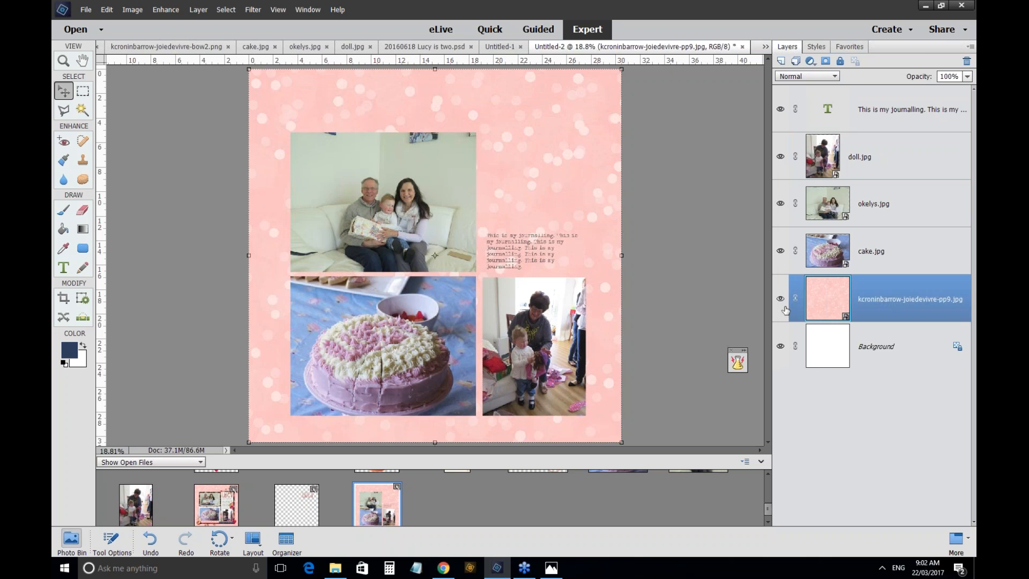
left_click(862, 151)
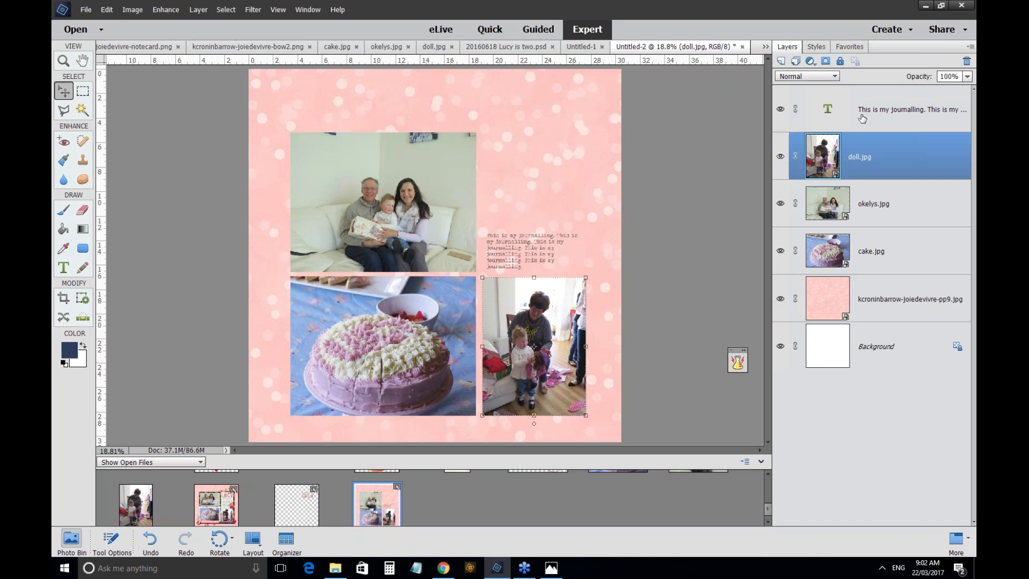
left_click(863, 117)
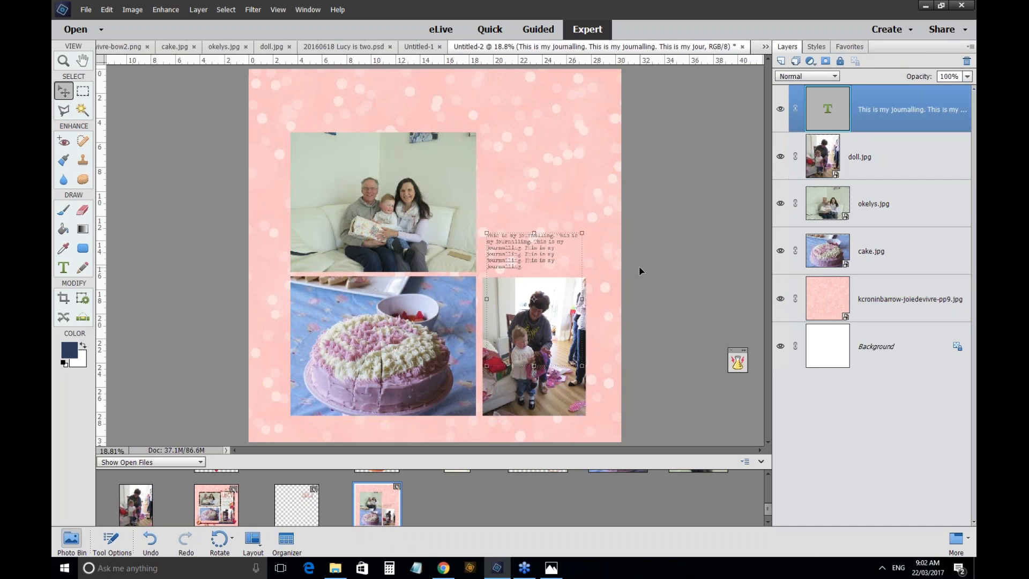
left_click(687, 311)
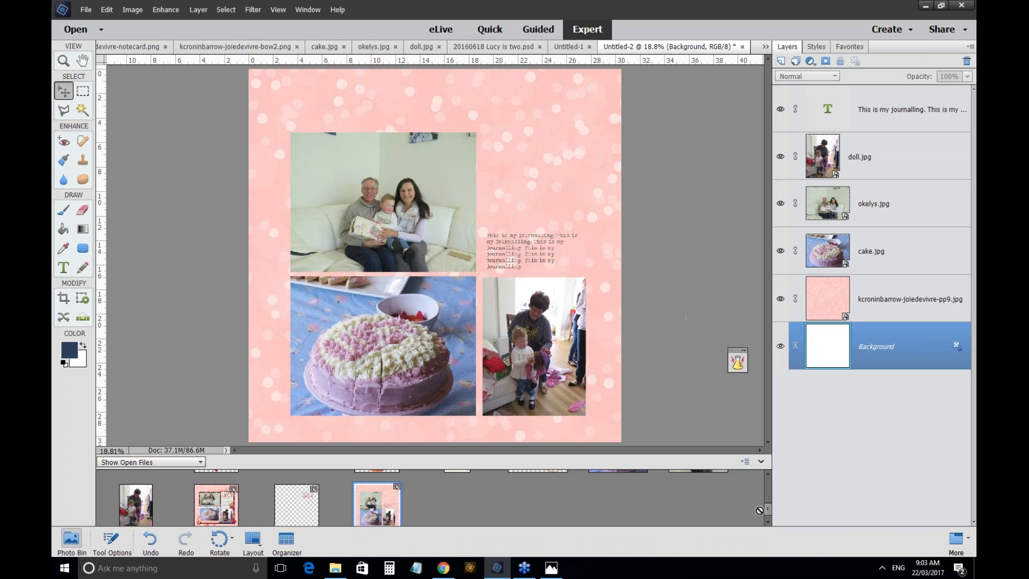
Bring the open GIS Demo.psd layout to the front for viewing, and minimise the editor window.
left_click_drag(768, 509, 772, 463)
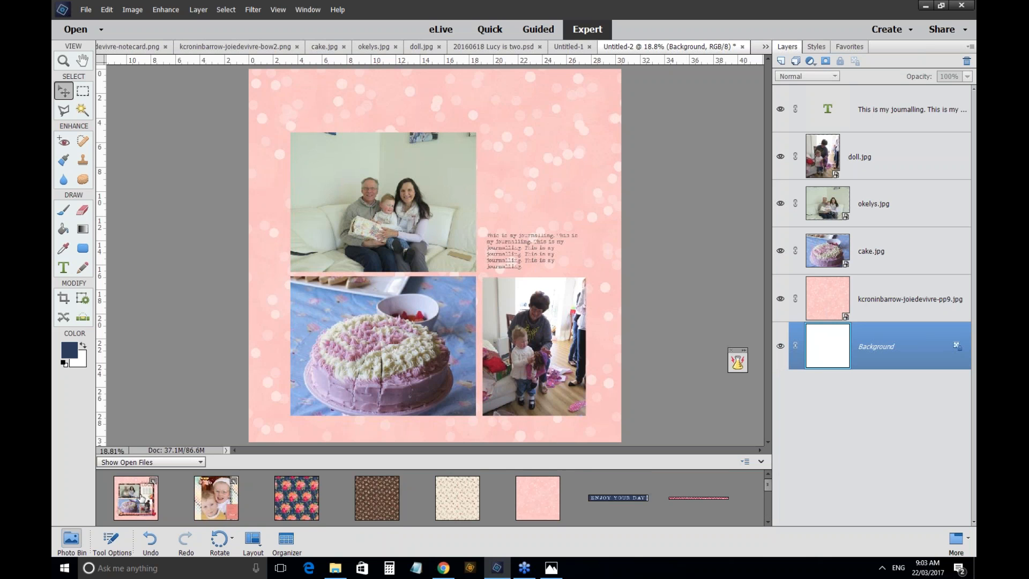
left_click(134, 503)
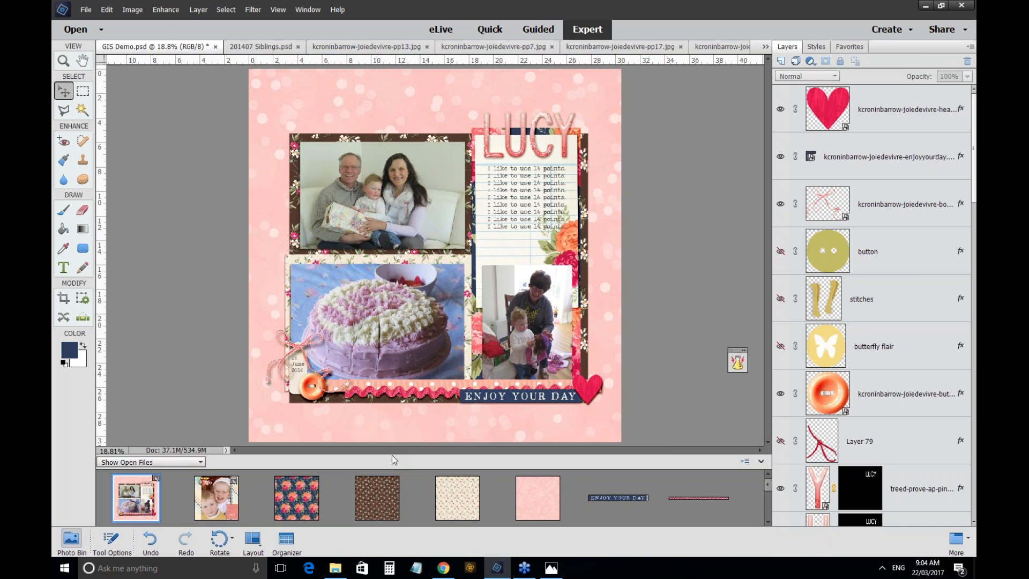
left_click(924, 6)
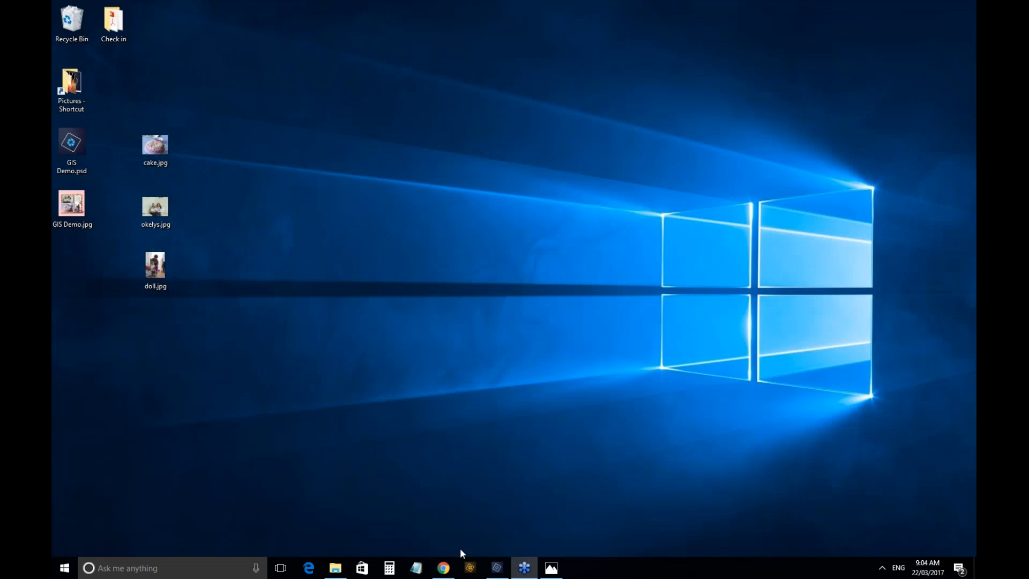
left_click(443, 568)
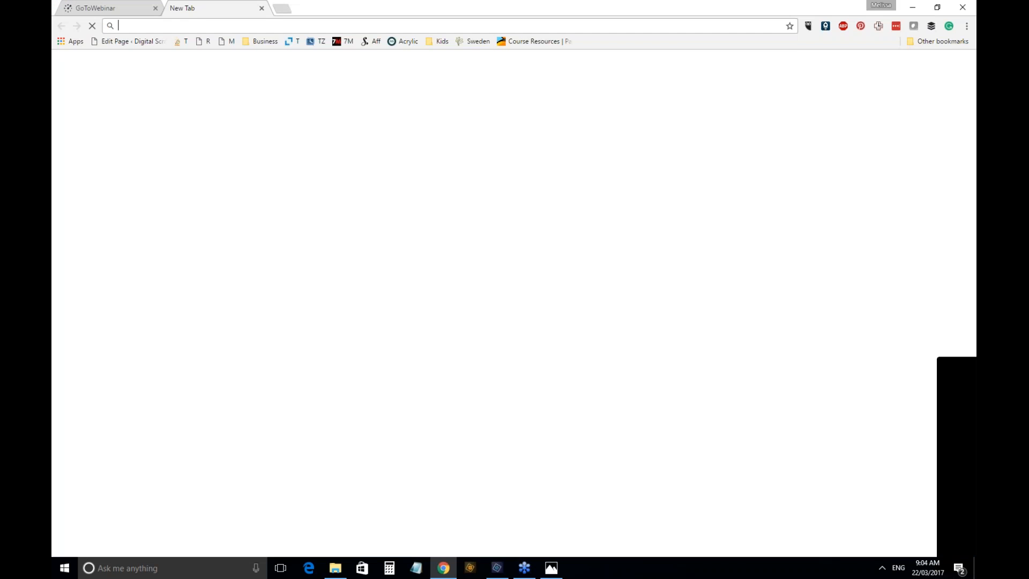
type("ht")
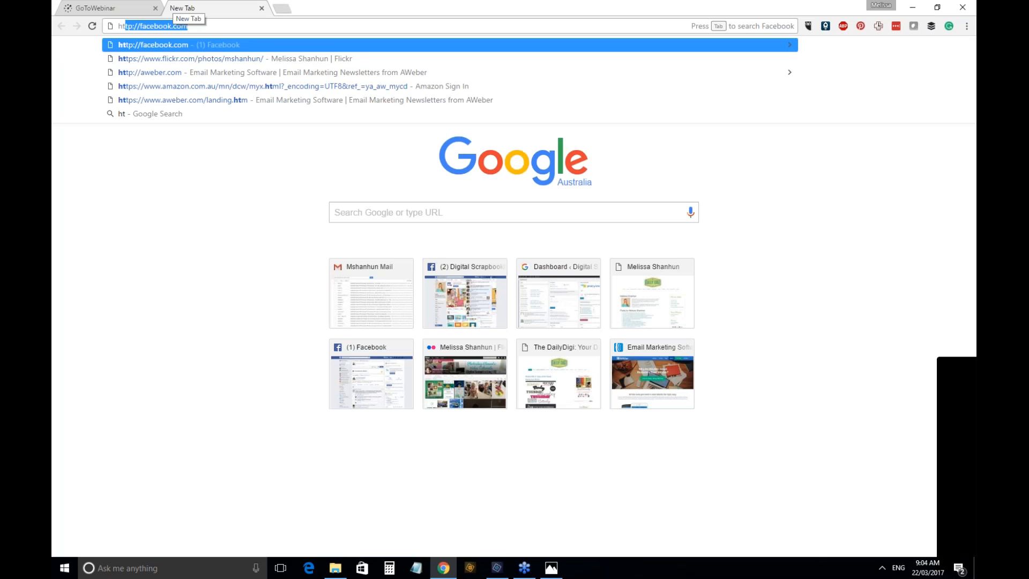
type("tp://digitalscrap")
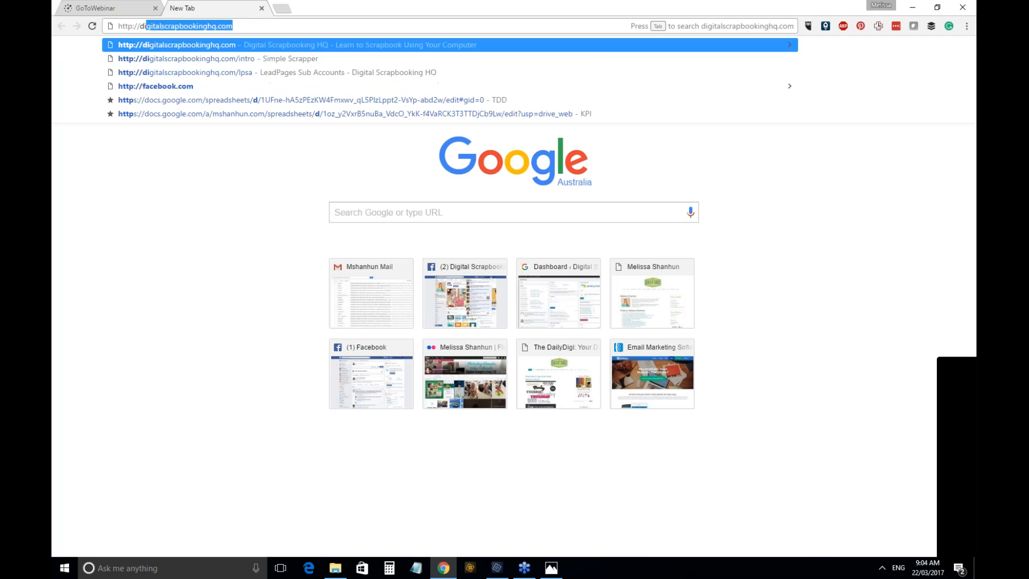
key("Right")
type("/gisintro")
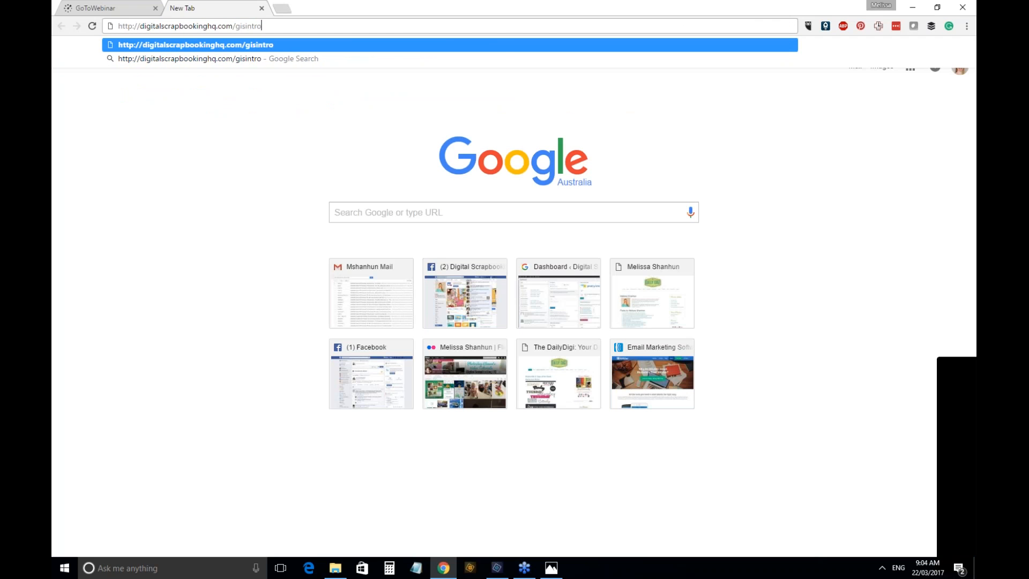
key("Return")
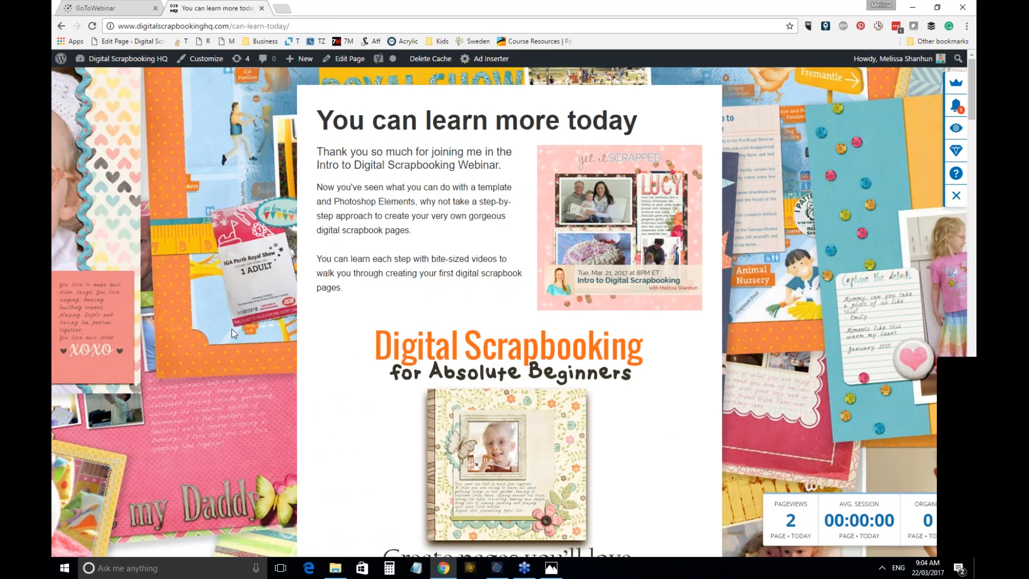
Close the floating site toolbar over the course page, and clear the stray text selection.
scroll(232, 329, "down", 1)
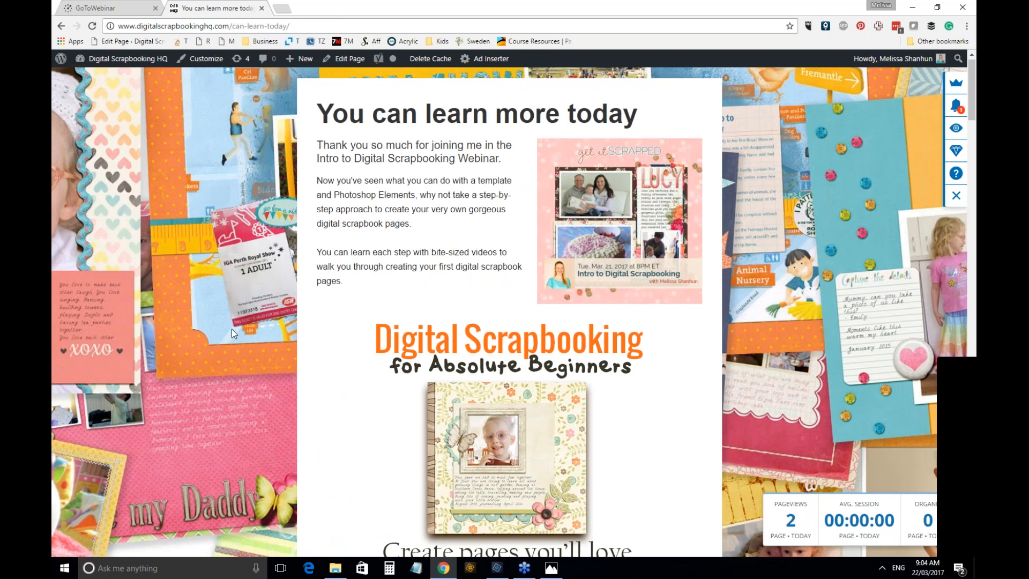
scroll(294, 385, "down", 4)
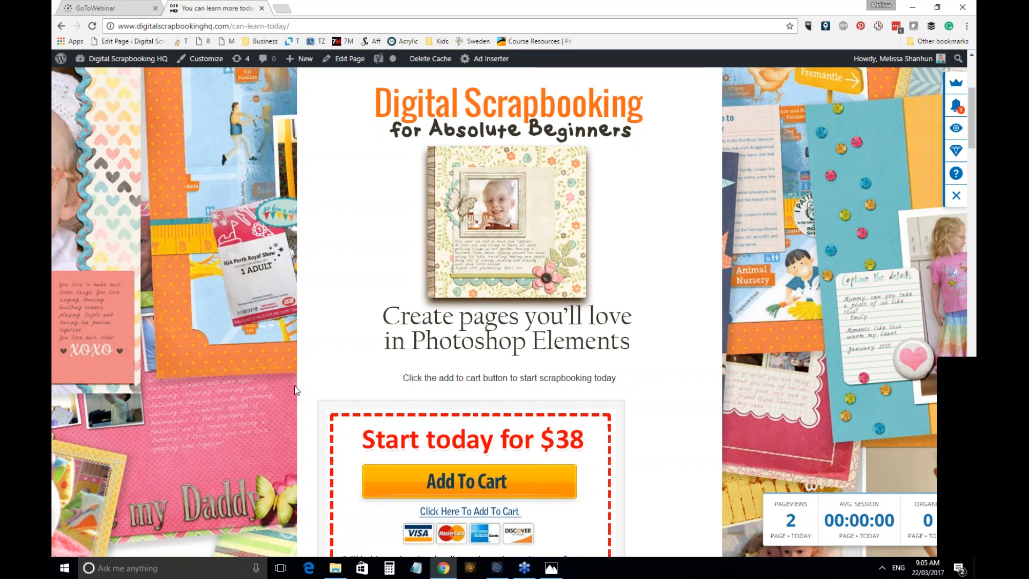
left_click(956, 196)
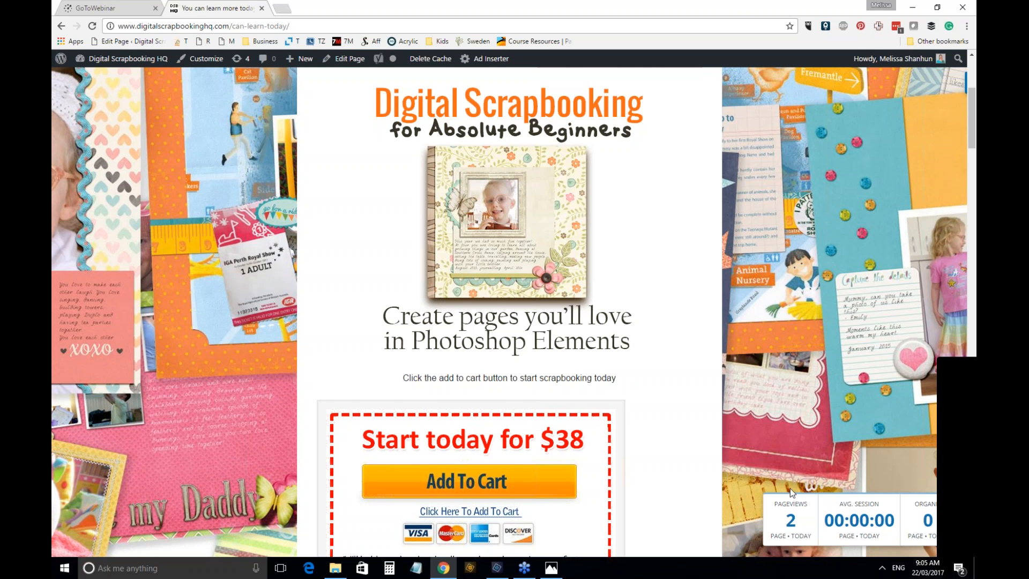
left_click_drag(795, 489, 889, 523)
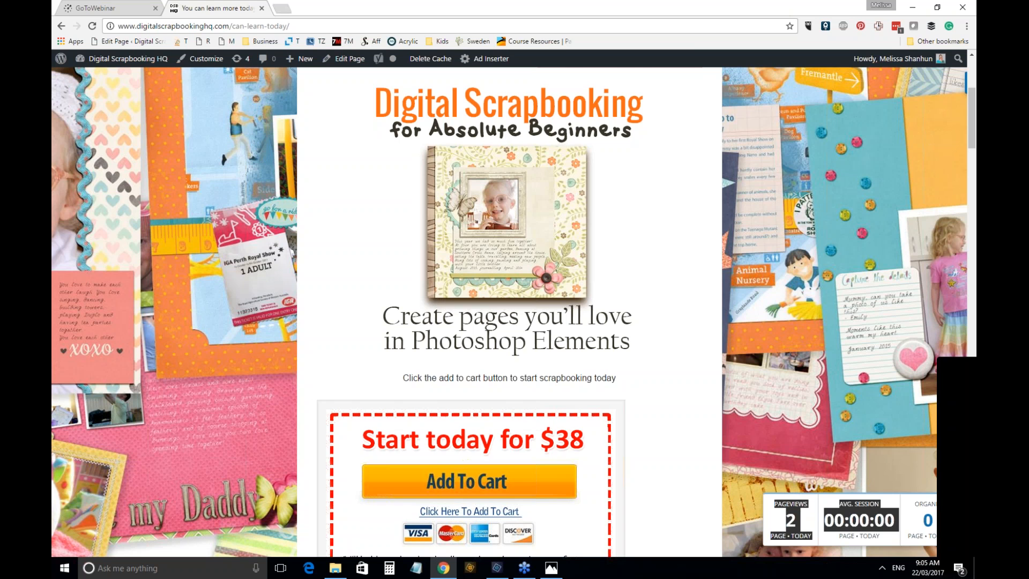
key("ctrl+a")
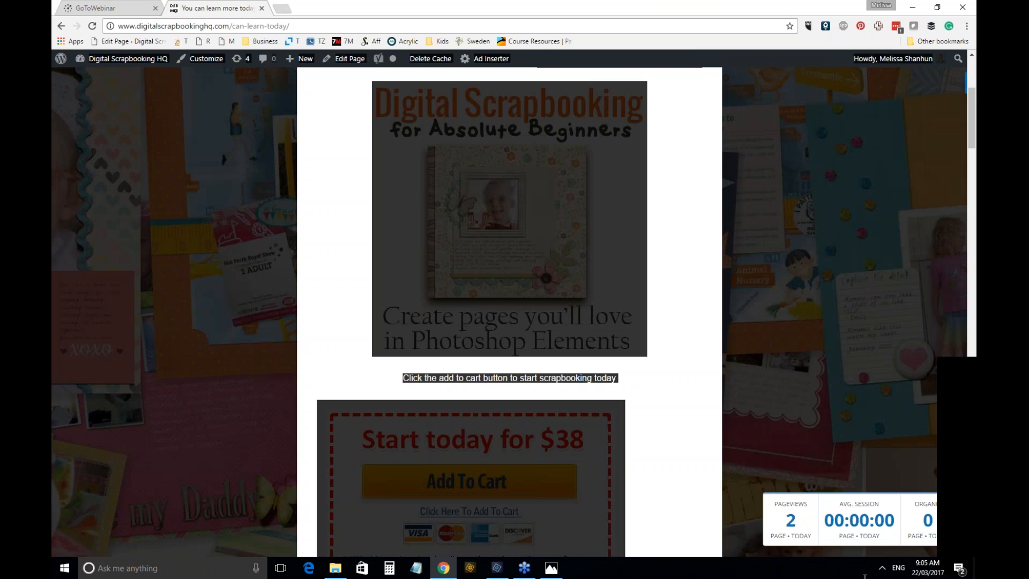
left_click(795, 402)
Examine the Digital Scrapbooking for Absolute Beginners page from the $38 offer through the class contents to the instructor profile and FAQ.
scroll(795, 402, "down", 2)
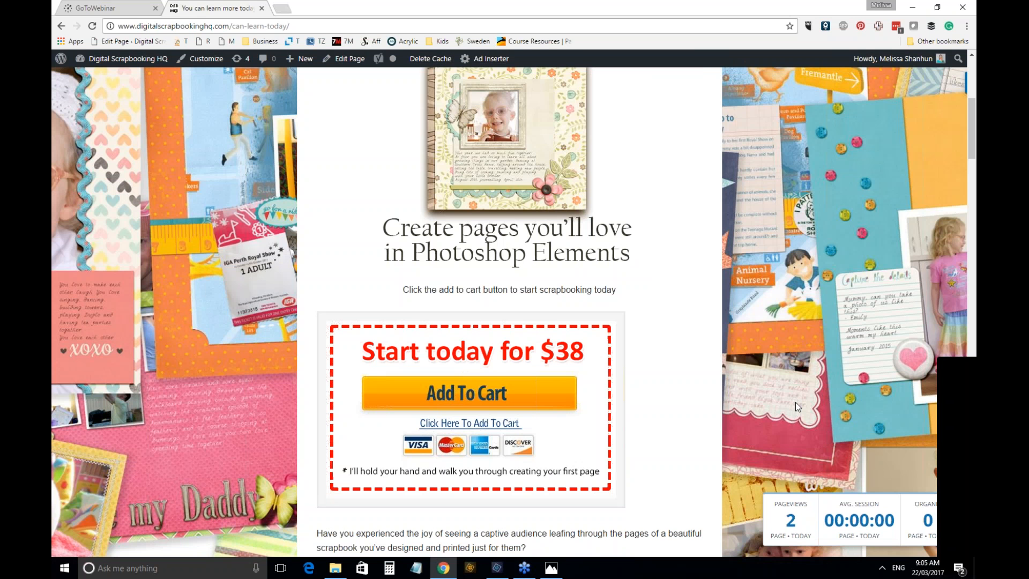
scroll(795, 402, "down", 5)
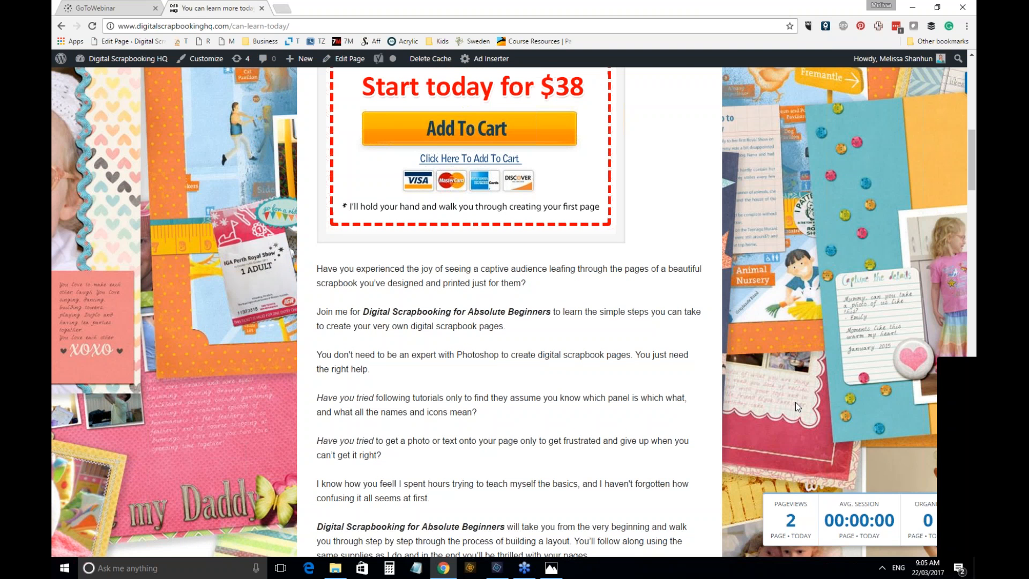
scroll(795, 402, "down", 9)
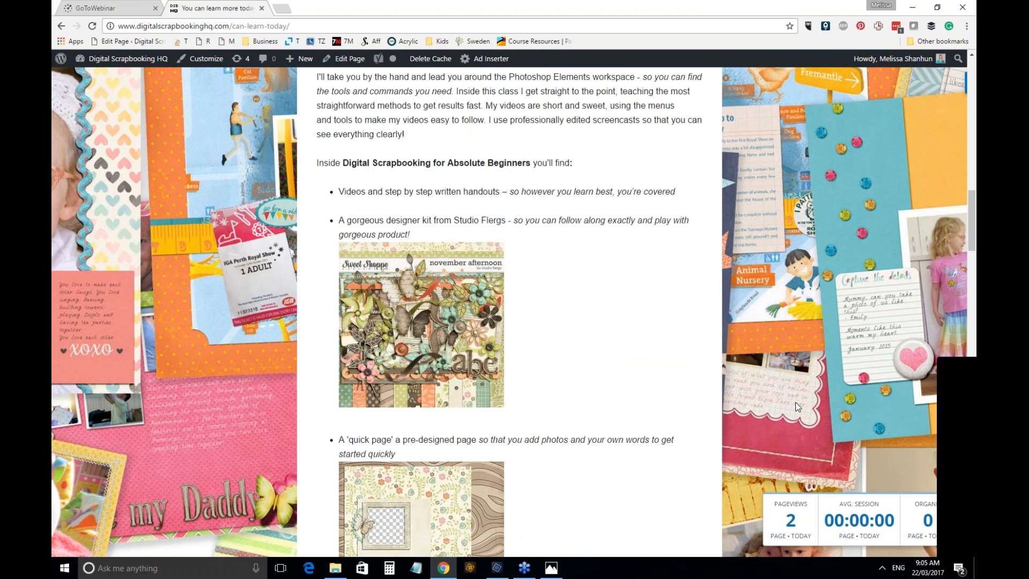
scroll(796, 402, "down", 8)
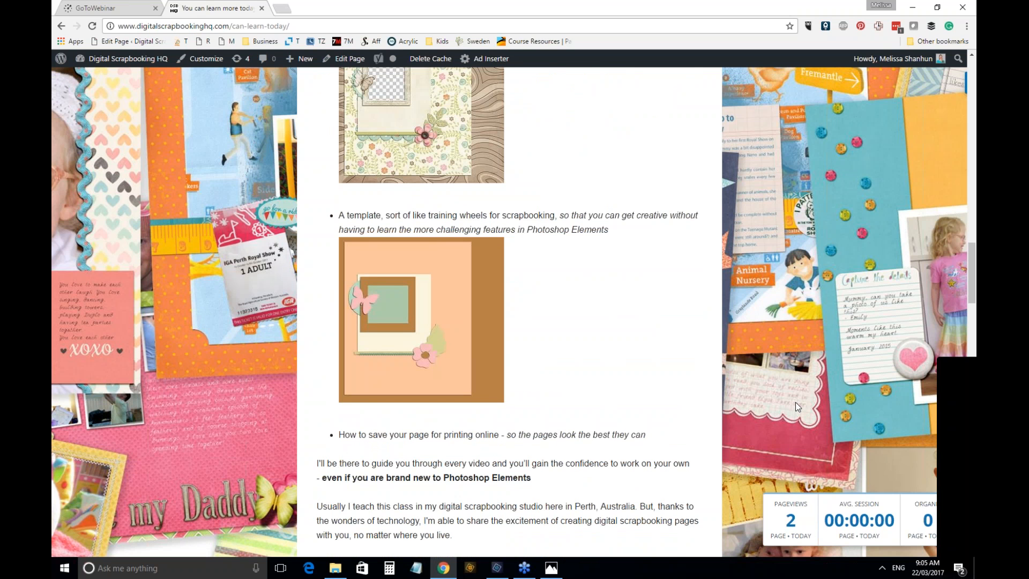
scroll(795, 402, "down", 6)
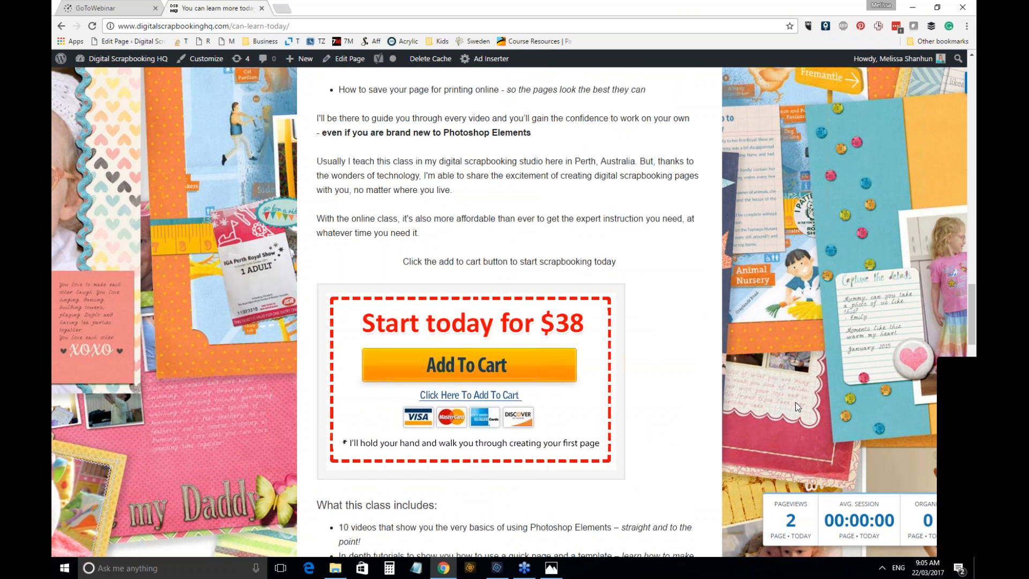
scroll(796, 402, "down", 2)
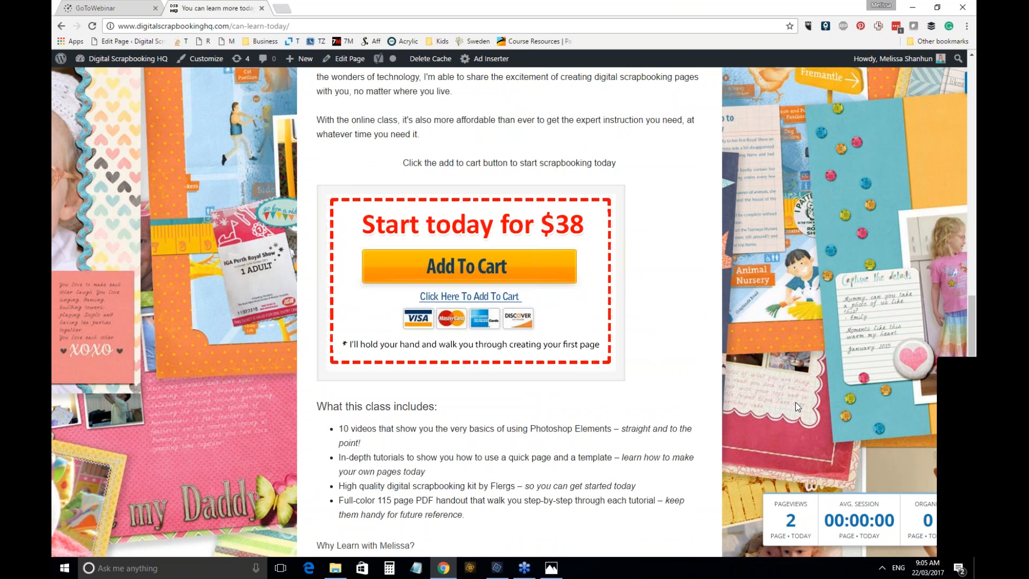
scroll(795, 402, "down", 8)
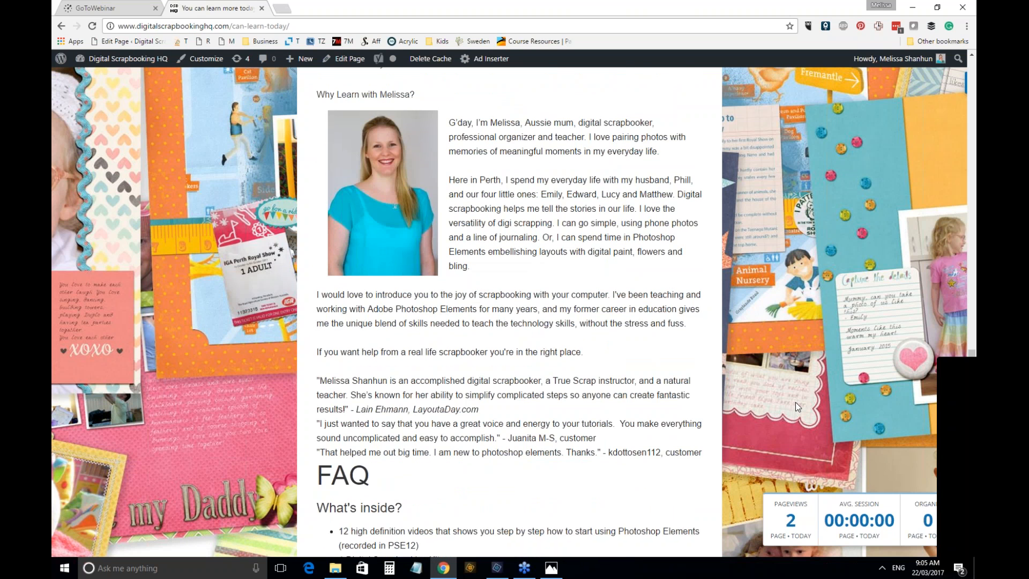
Return to the start of the course page and review the course cover, the add-to-cart offer and the introductory text.
key("Home")
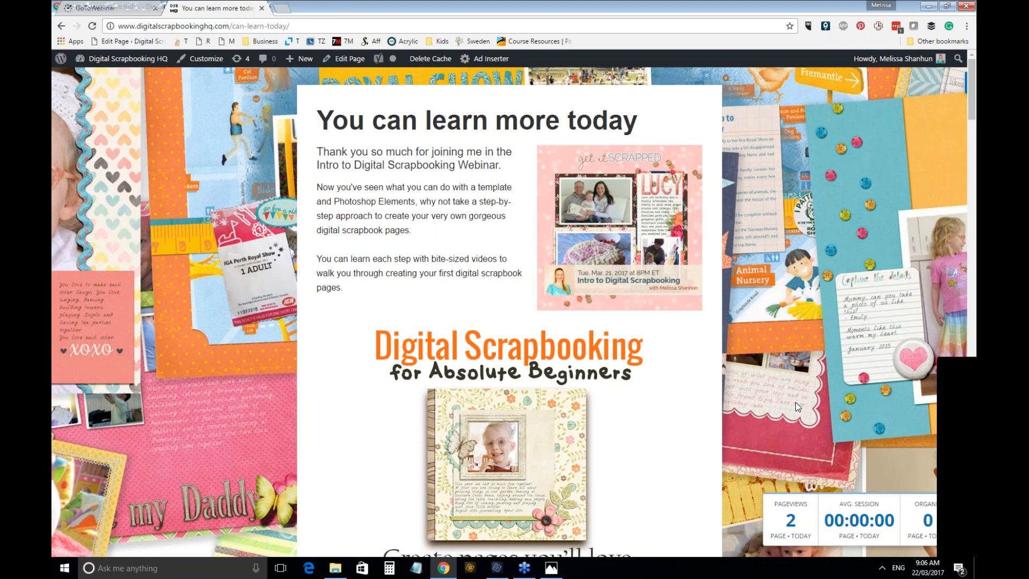
scroll(795, 402, "down", 1)
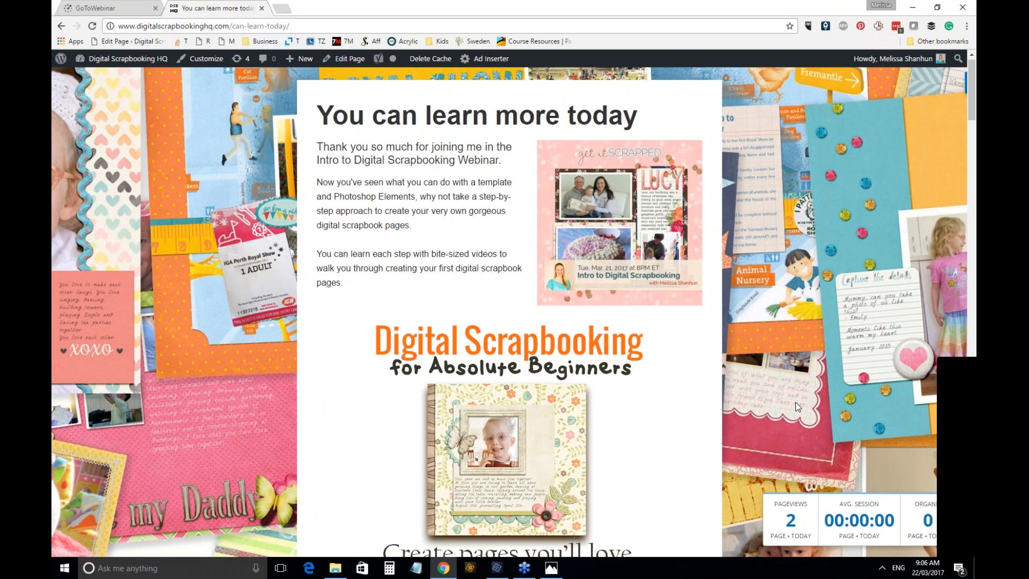
scroll(795, 402, "down", 3)
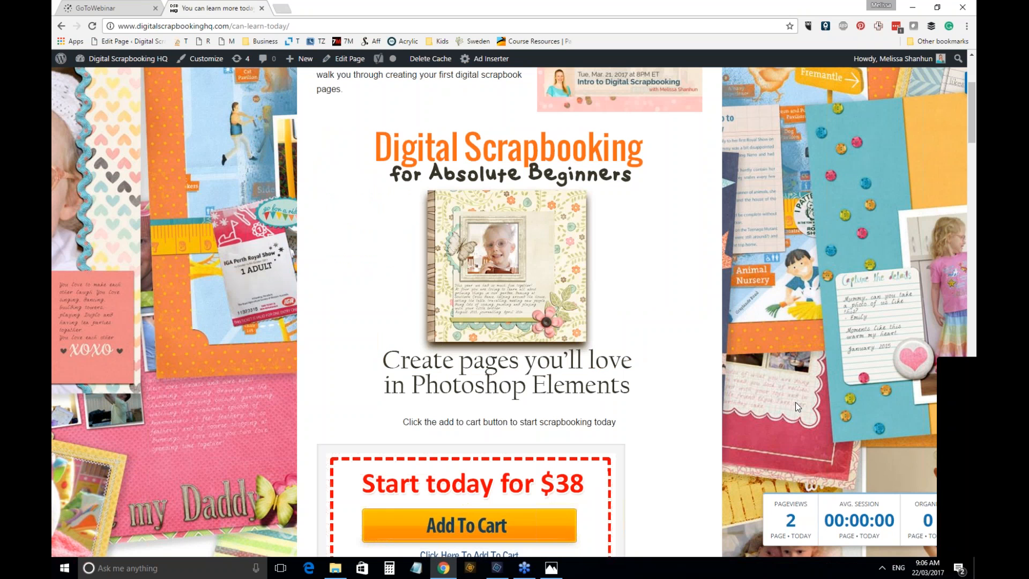
scroll(795, 406, "down", 1)
scroll(795, 406, "down", 1)
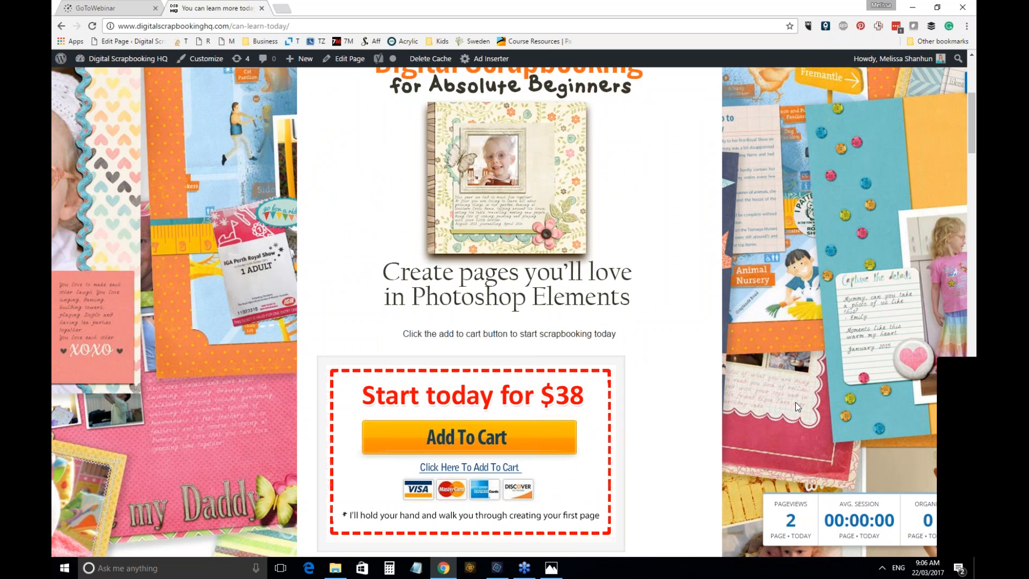
scroll(795, 402, "down", 1)
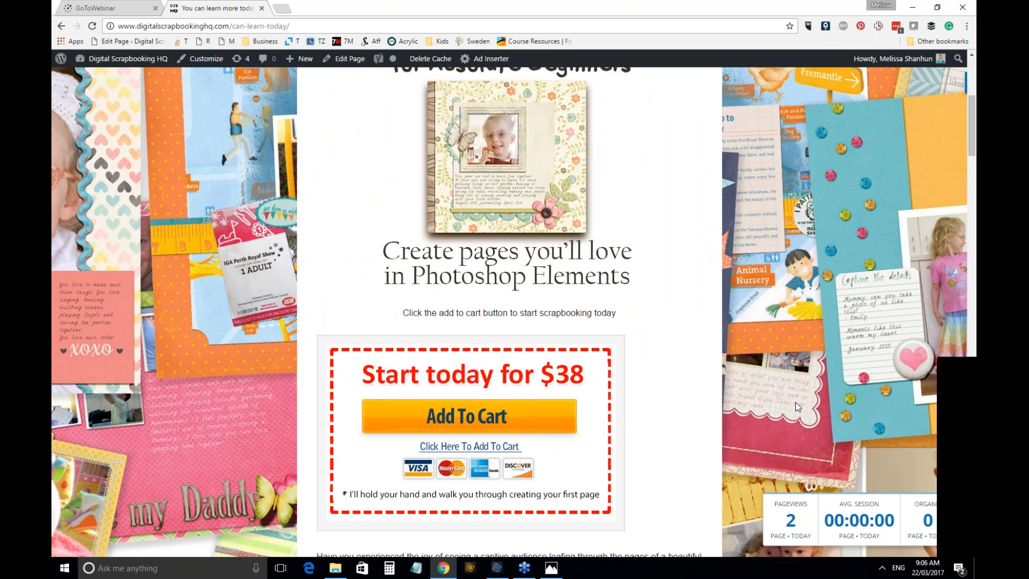
scroll(796, 402, "up", 3)
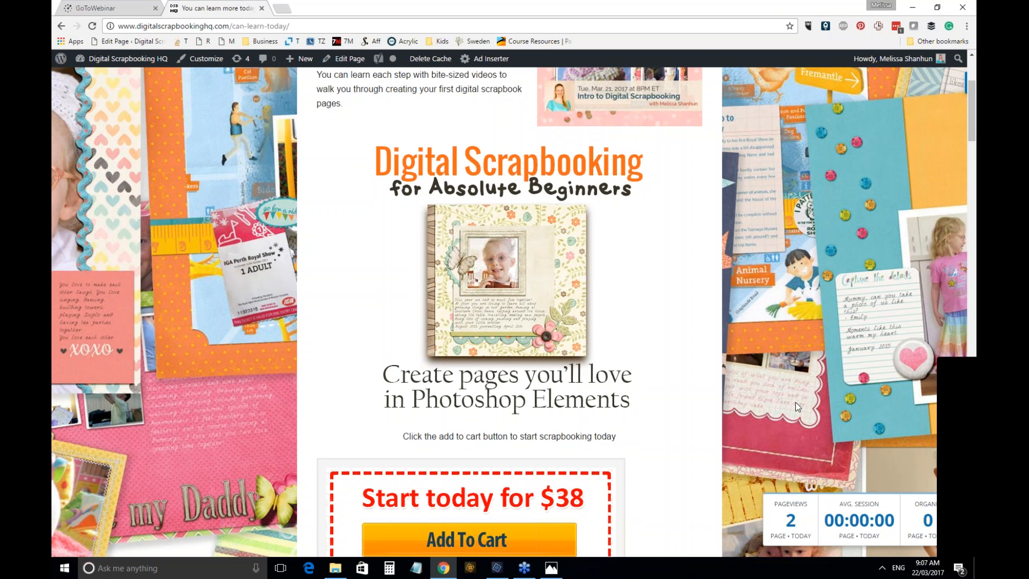
scroll(795, 402, "down", 8)
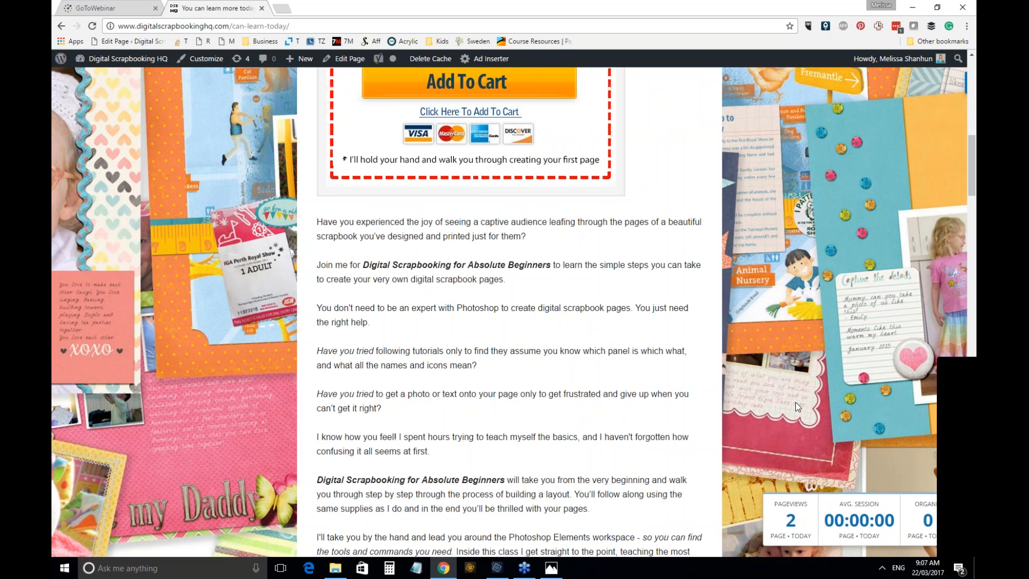
scroll(795, 402, "up", 8)
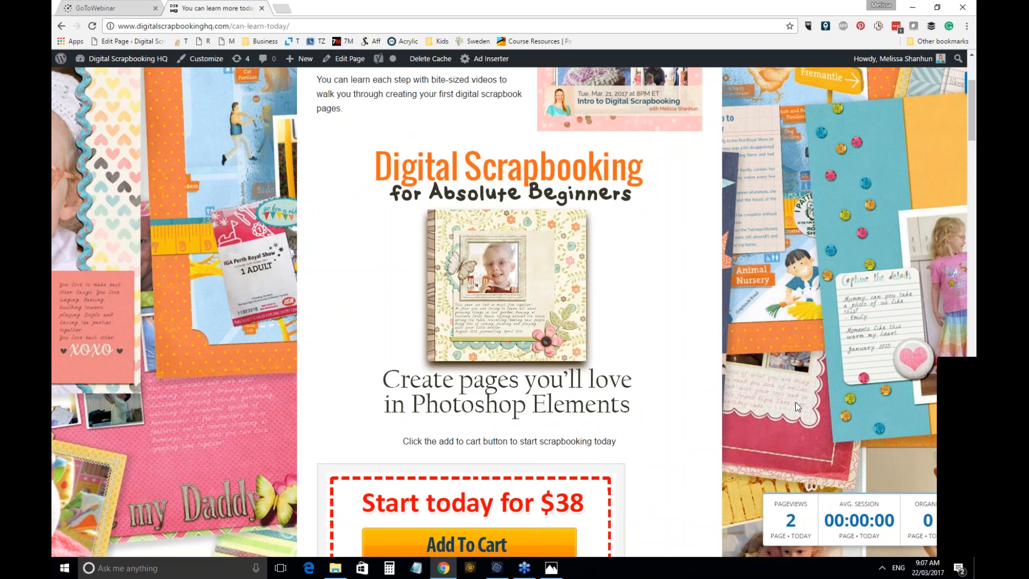
scroll(796, 402, "down", 1)
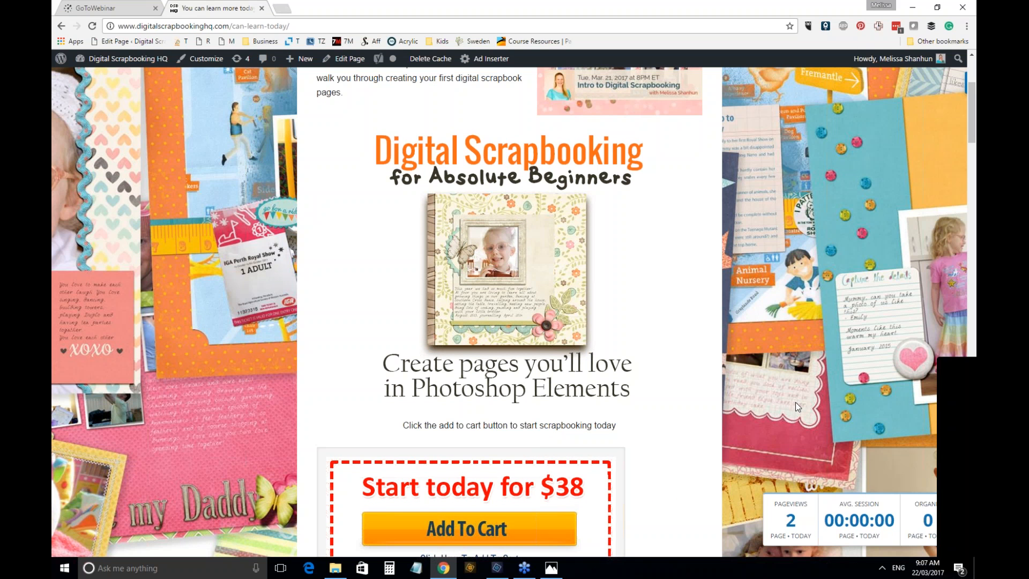
scroll(795, 402, "down", 1)
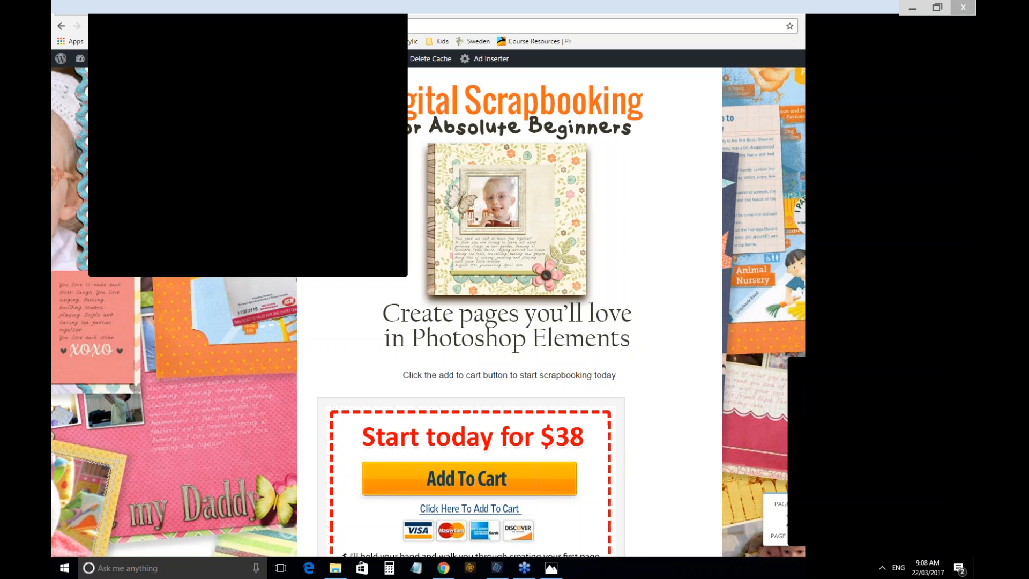
Switch to Photoshop Elements and create a blank Scrapbooking document, 12 in x 12 in at 300 pixels/inch with a white background.
left_click(789, 9)
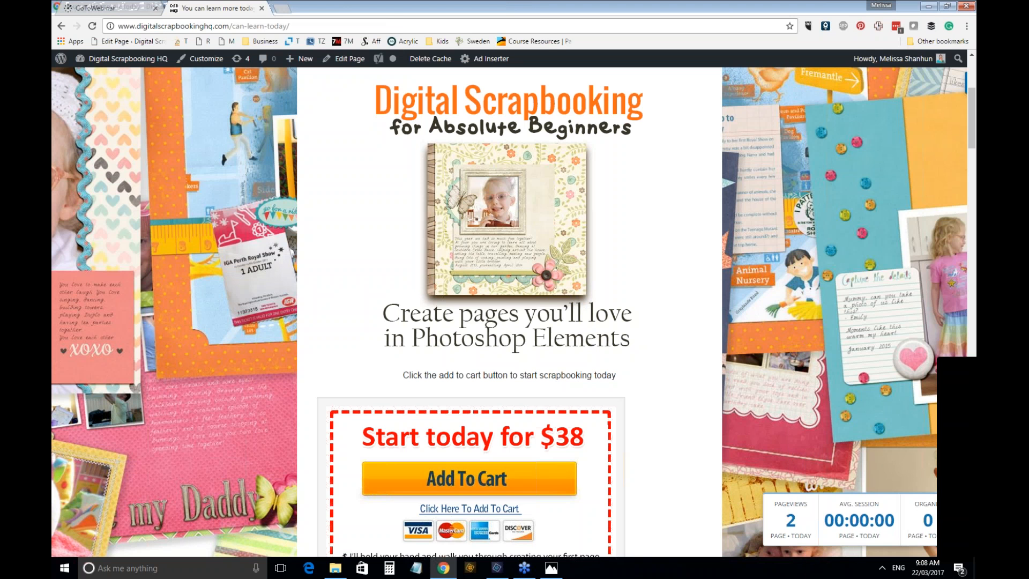
left_click(497, 568)
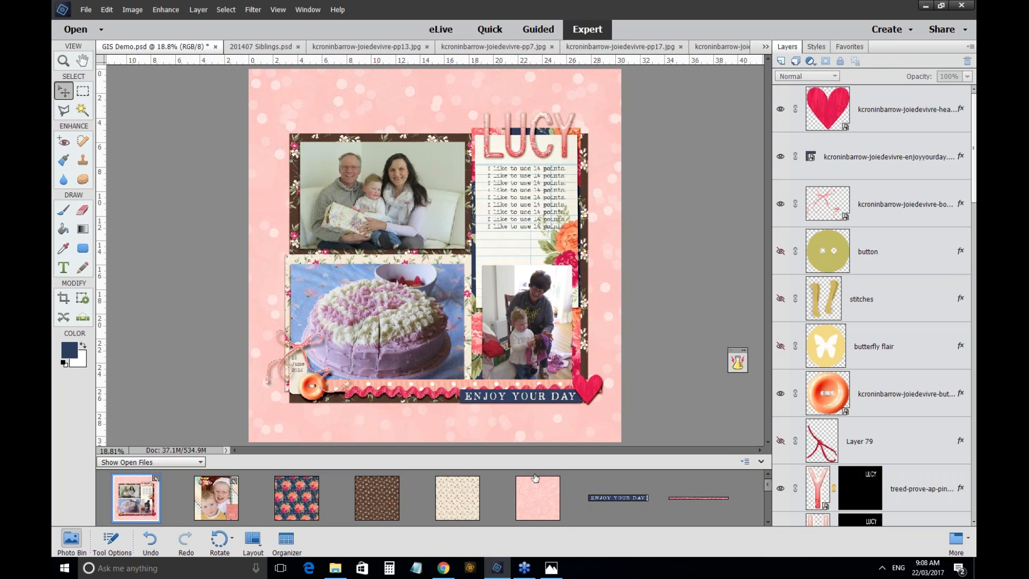
left_click(84, 12)
mouse_move(177, 17)
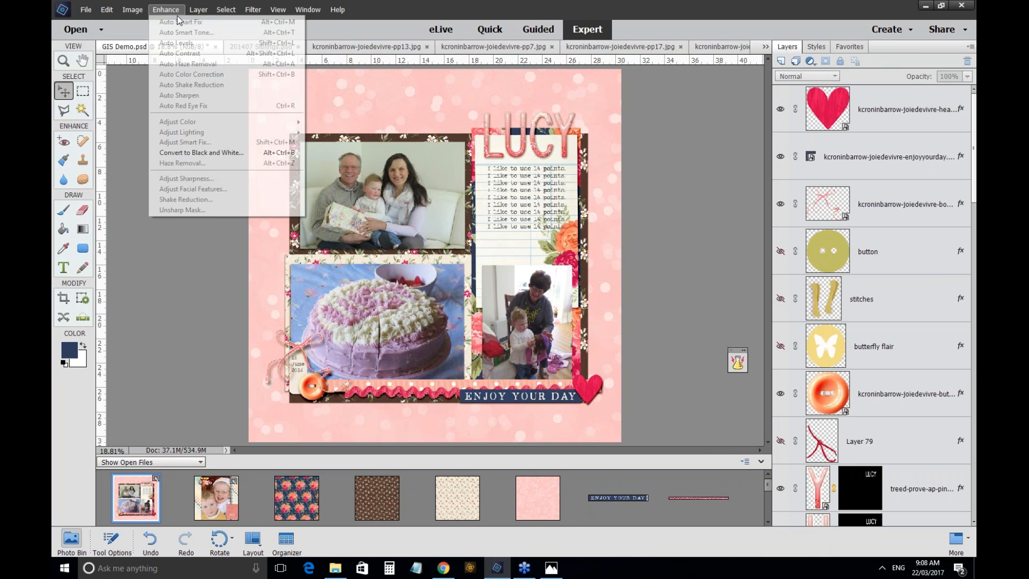
mouse_move(99, 23)
left_click(226, 21)
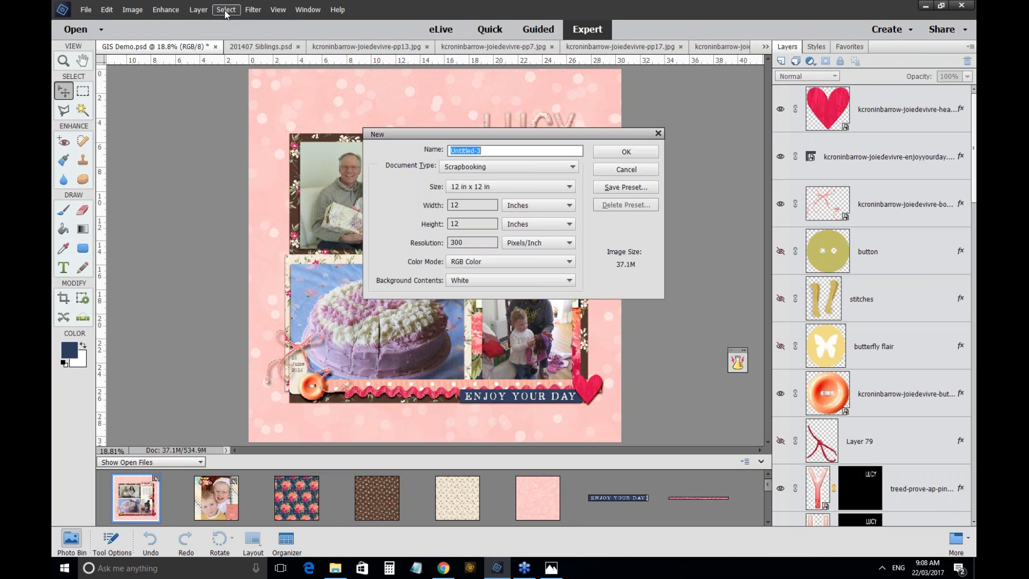
left_click(607, 151)
Draw a navy heart about 20 cm wide in the middle of the blank page with the Custom Shape tool.
key("u")
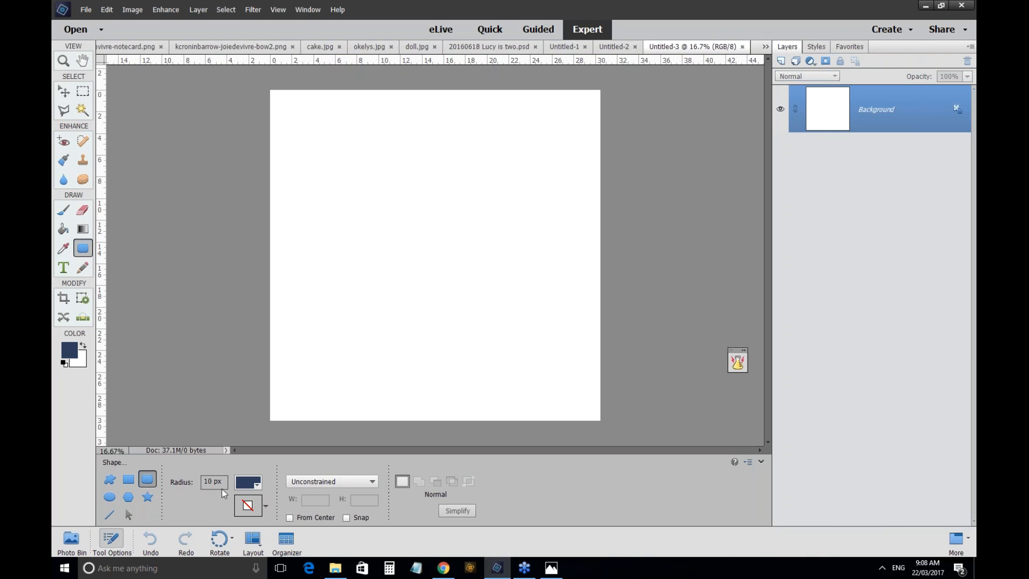
left_click(146, 498)
left_click(110, 479)
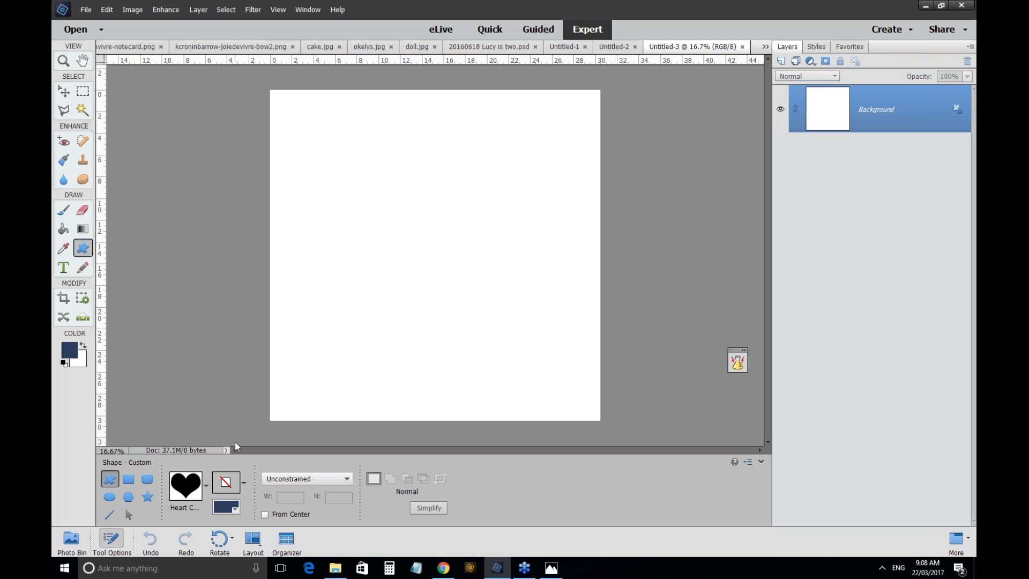
left_click_drag(333, 153, 552, 332)
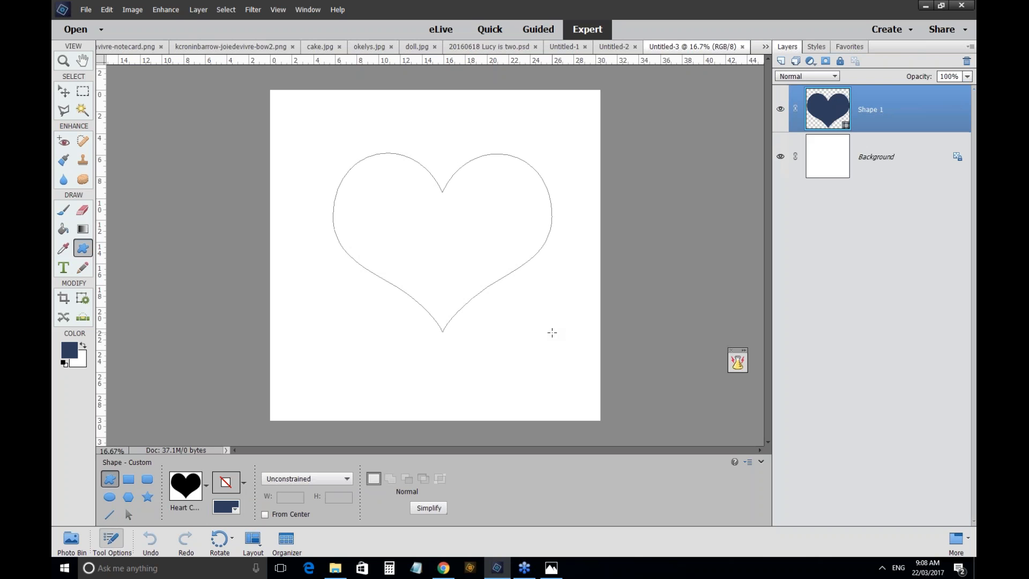
Find the family photo okelys.jpg among the open files and place it over the heart shape.
left_click(72, 538)
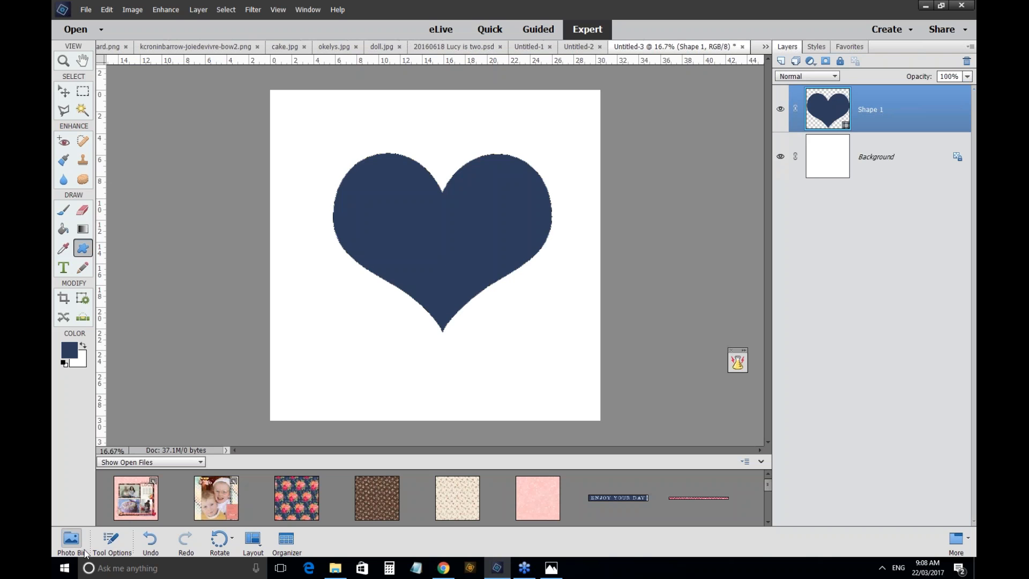
left_click(770, 497)
left_click(769, 522)
left_click(770, 497)
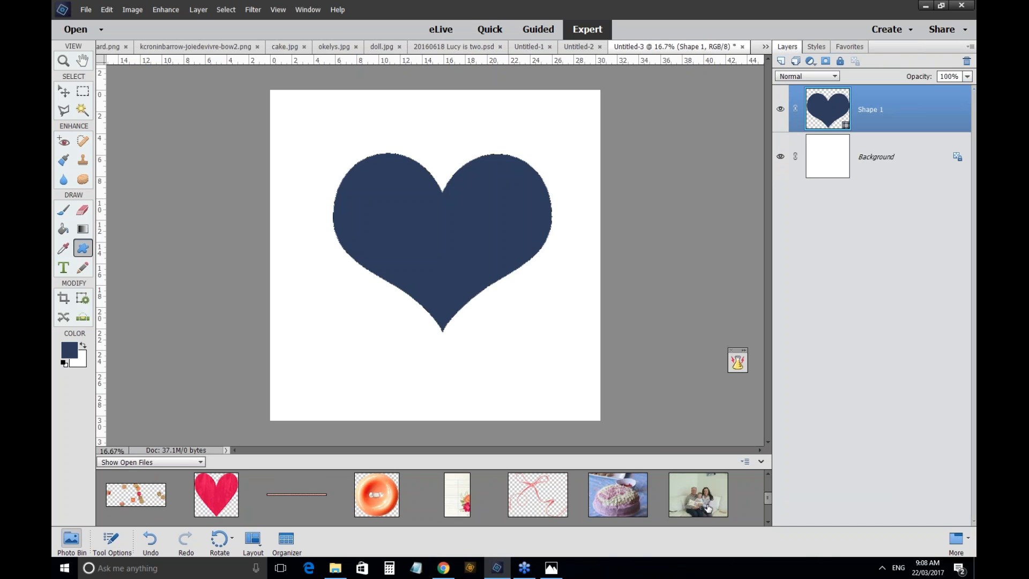
left_click_drag(707, 507, 454, 295)
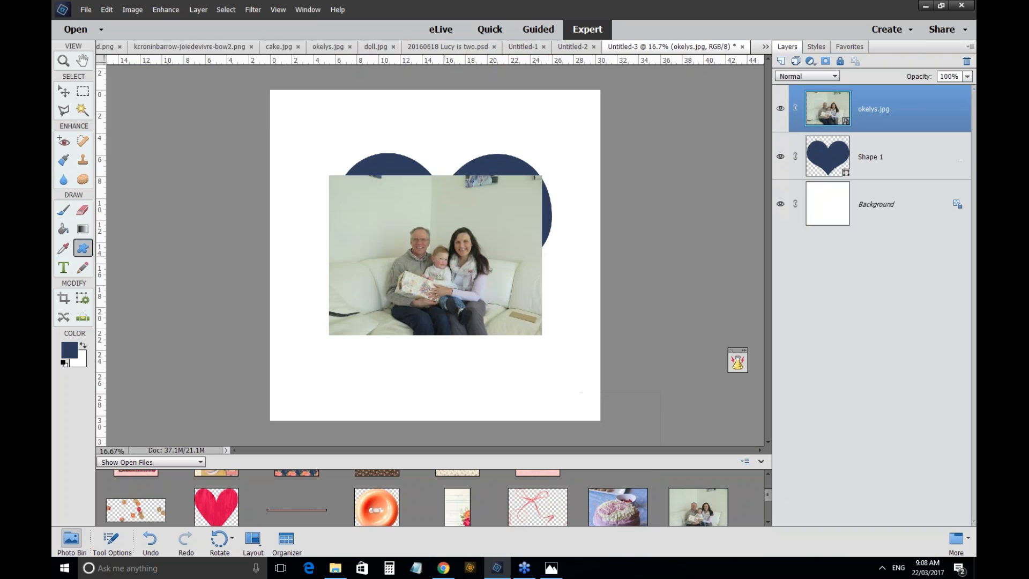
Clip okelys.jpg to the heart shape beneath it, then reposition and enlarge the photo so it covers the whole heart.
left_click(198, 10)
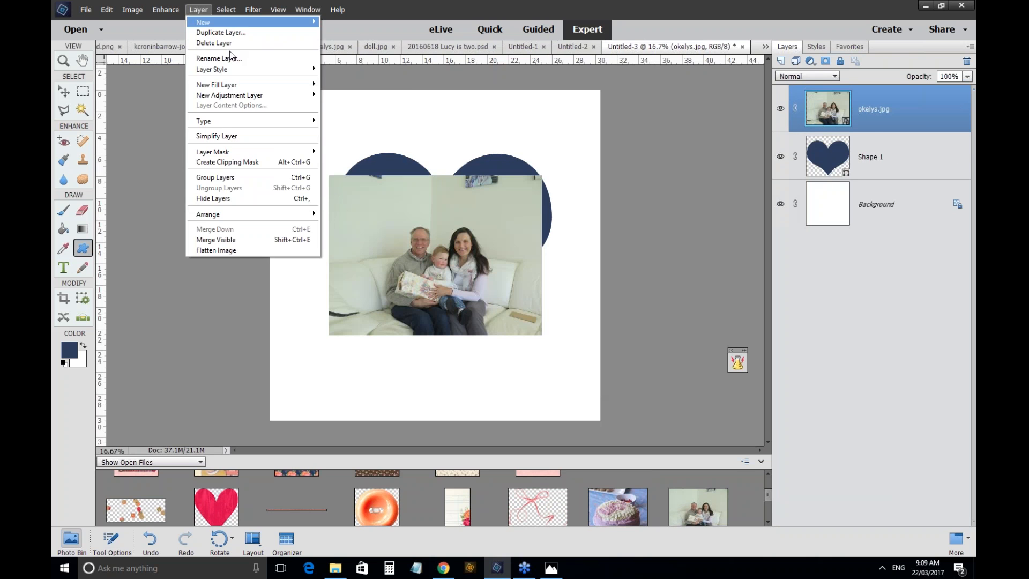
left_click(264, 163)
left_click(63, 91)
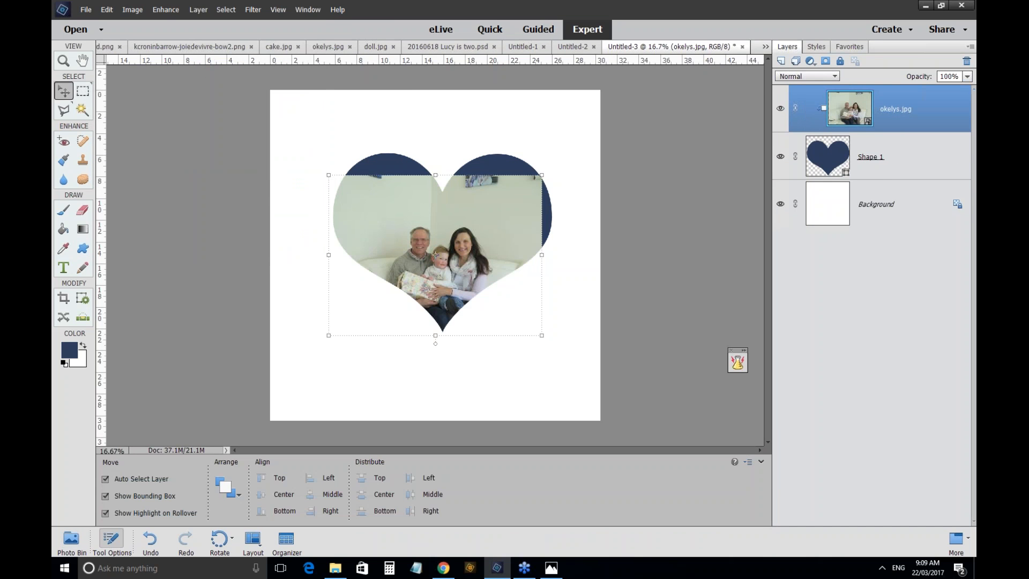
mouse_move(439, 187)
left_mouse_down()
mouse_move(471, 203)
mouse_move(441, 191)
left_mouse_up()
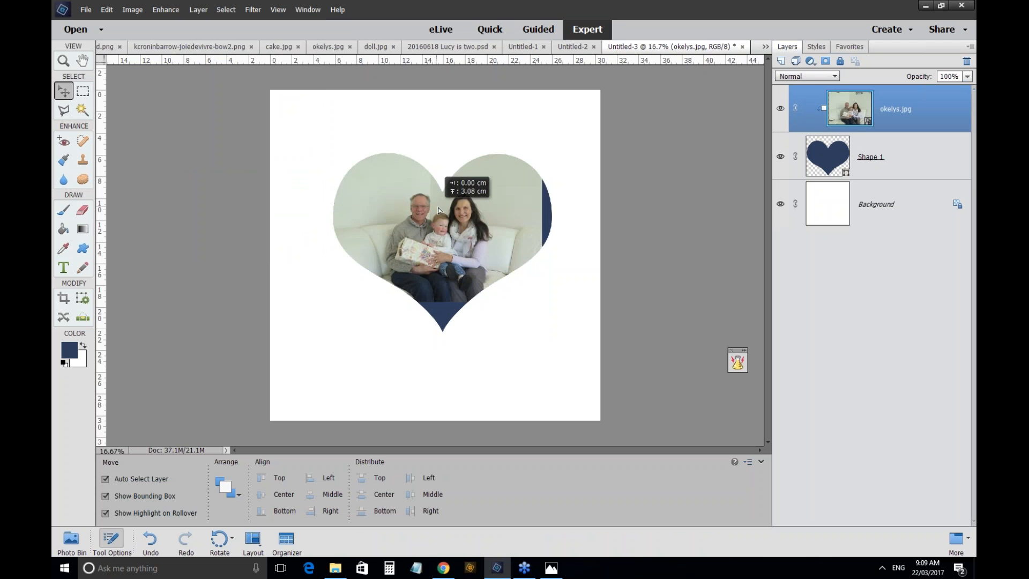
left_click_drag(564, 357, 567, 369)
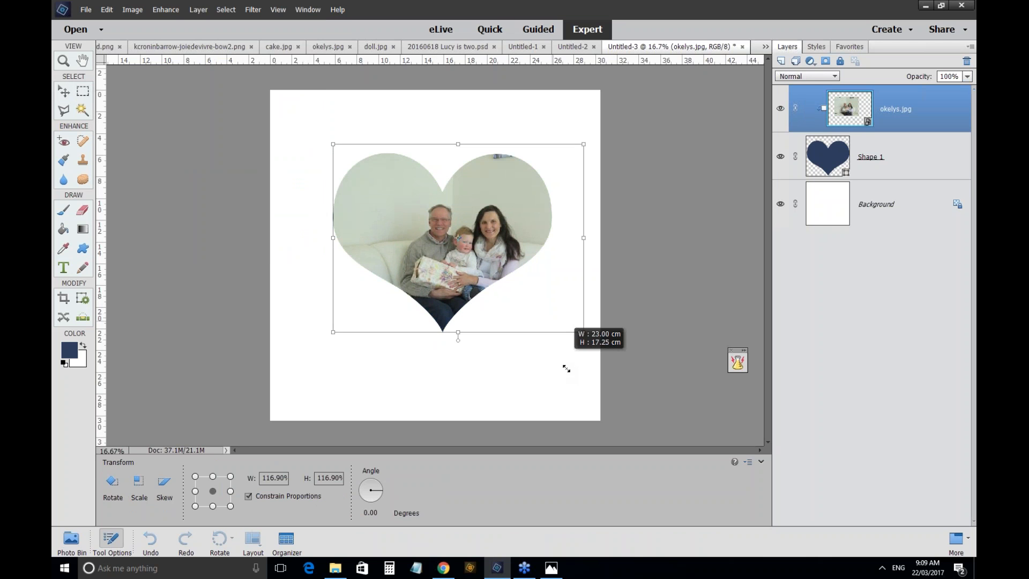
key("Return")
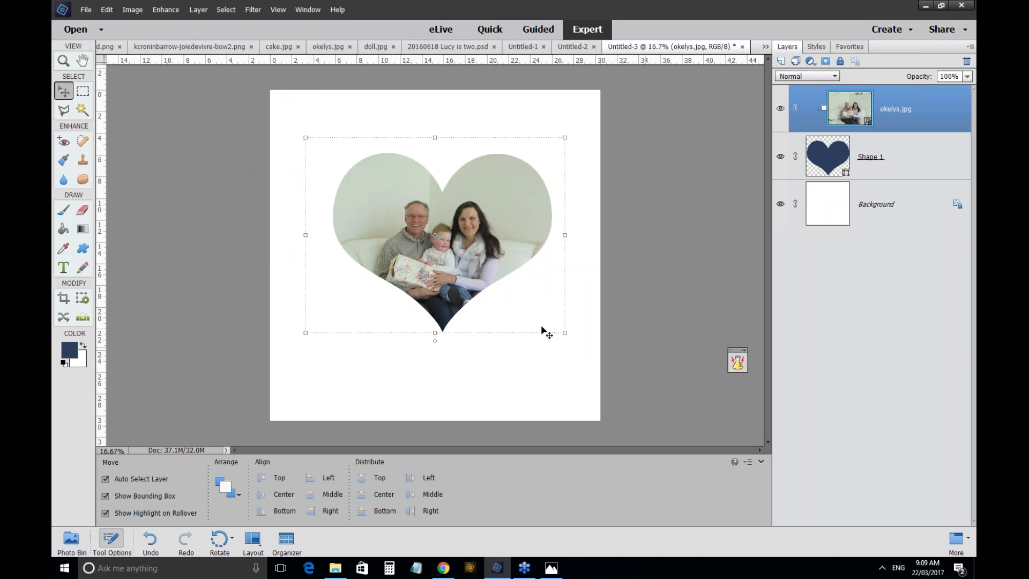
left_click(501, 311)
Scale the Shape 1 heart down to about 83% and reposition it so it frames the family, then deselect it.
left_click(874, 157)
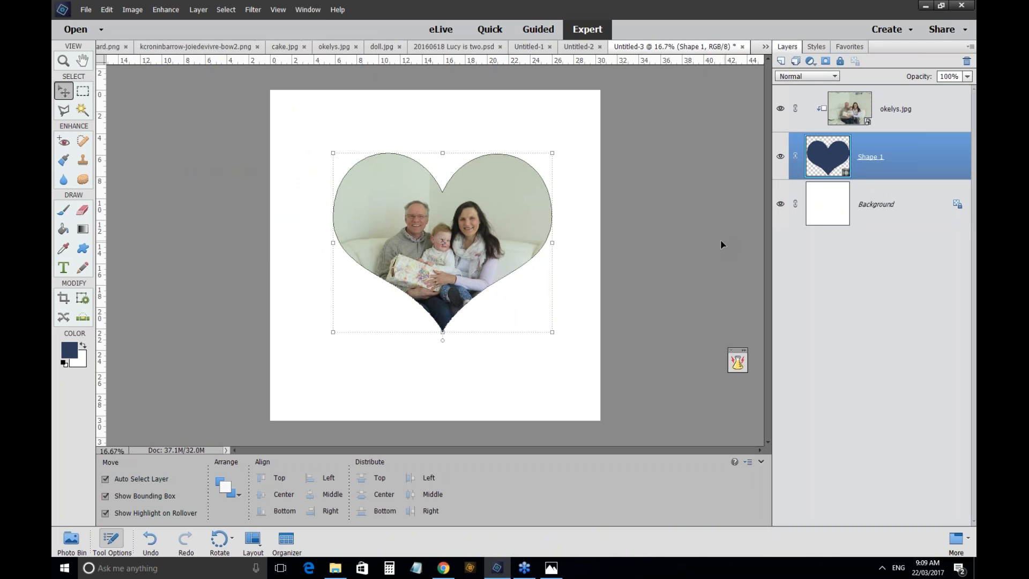
left_click(449, 276)
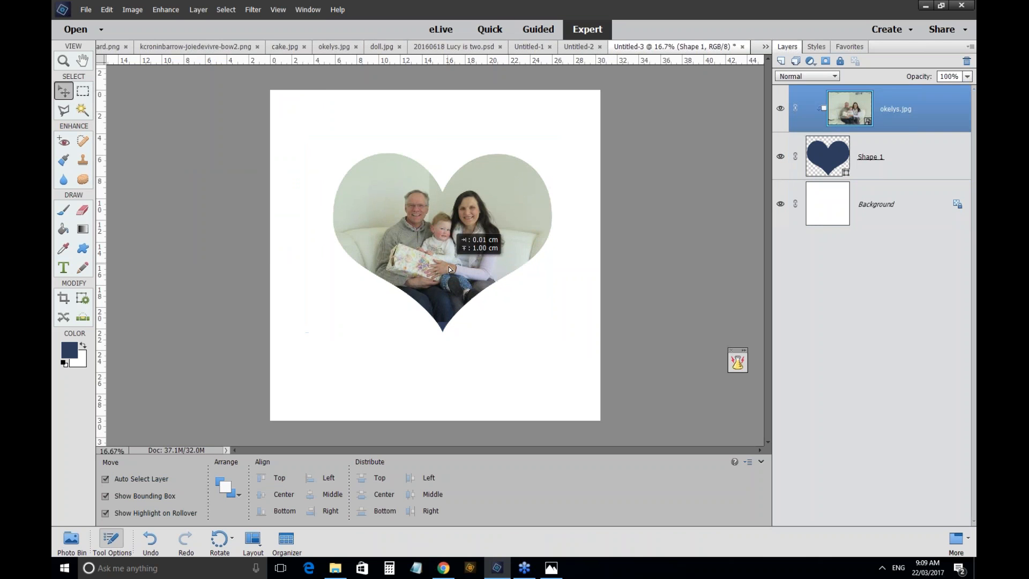
left_click(823, 159)
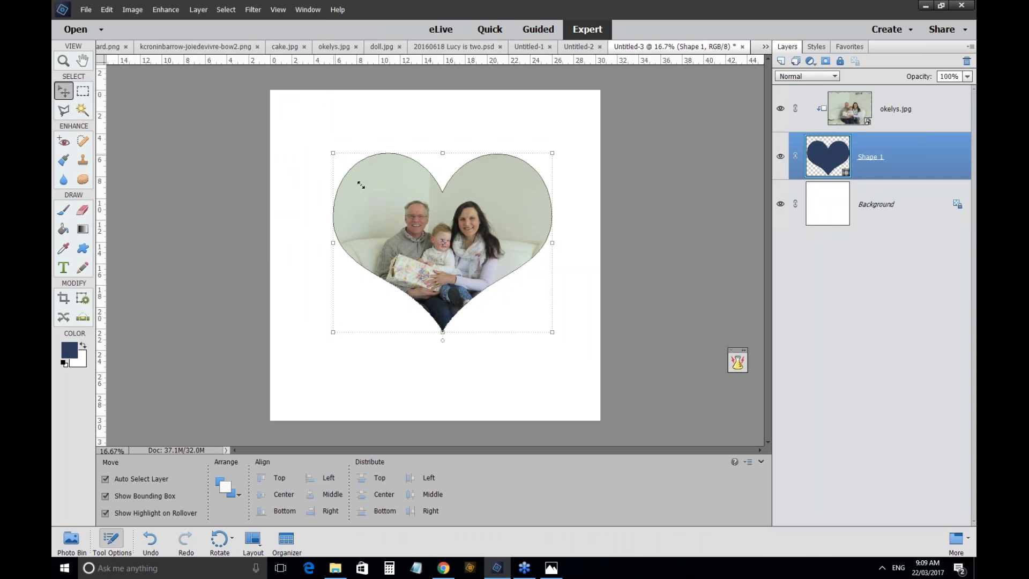
left_click_drag(361, 185, 372, 192)
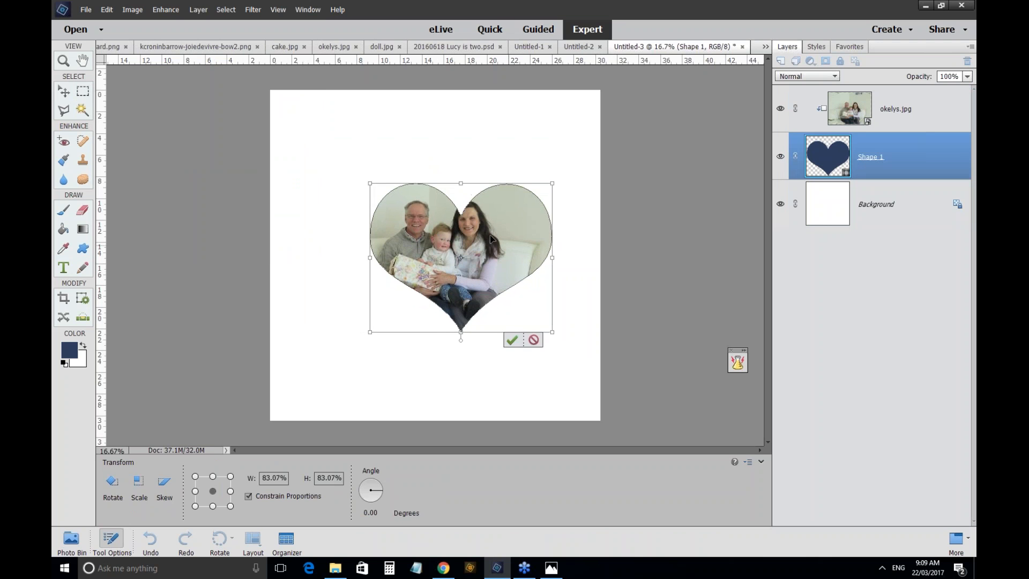
left_click_drag(513, 242, 498, 241)
left_click(497, 339)
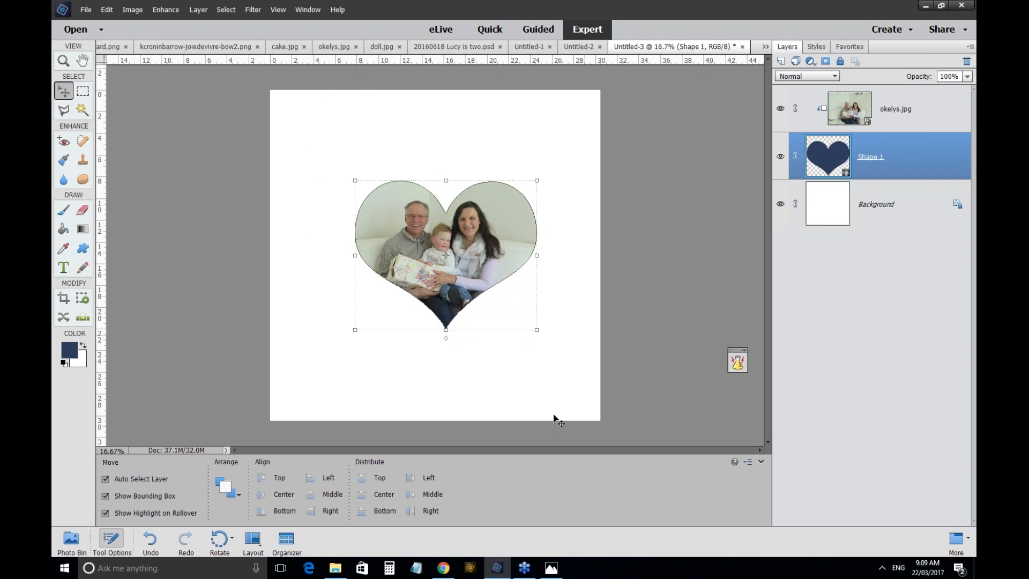
left_click(557, 420)
left_click(444, 197)
left_click(354, 180)
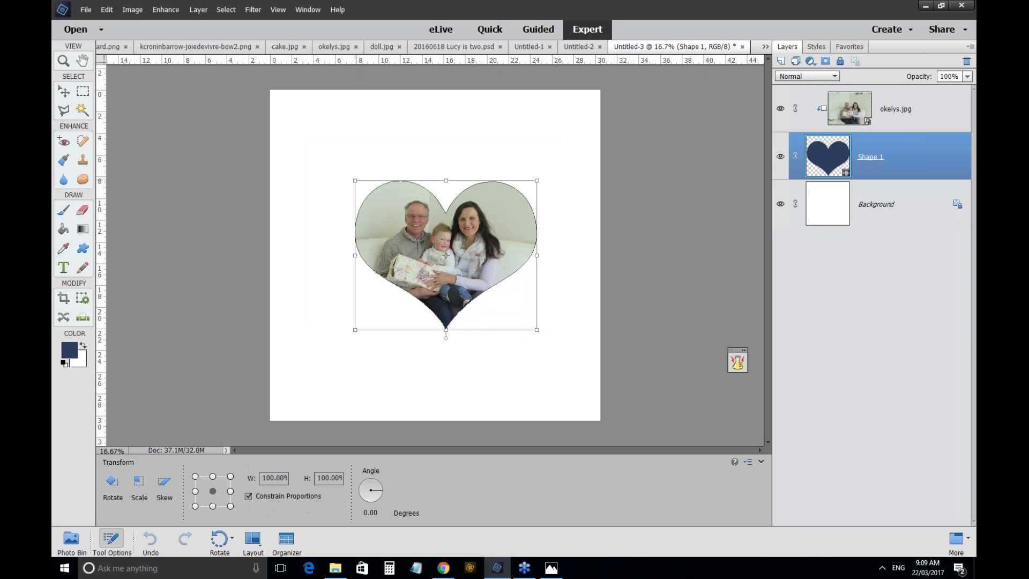
left_click(548, 404)
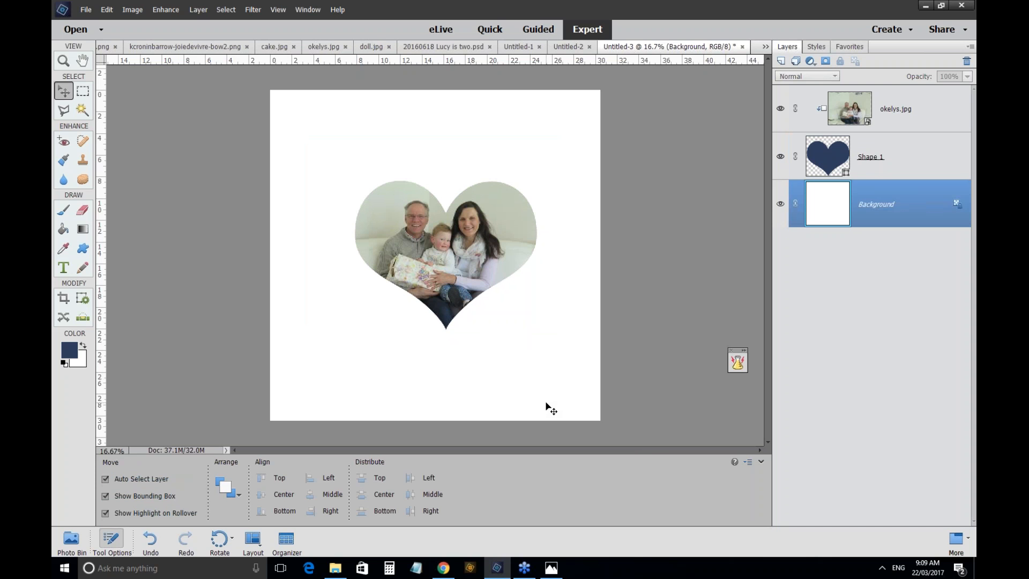
Switch to Chrome and open digitalscrapbookinghq.com/shop-and-unzip in a new tab.
left_click(442, 569)
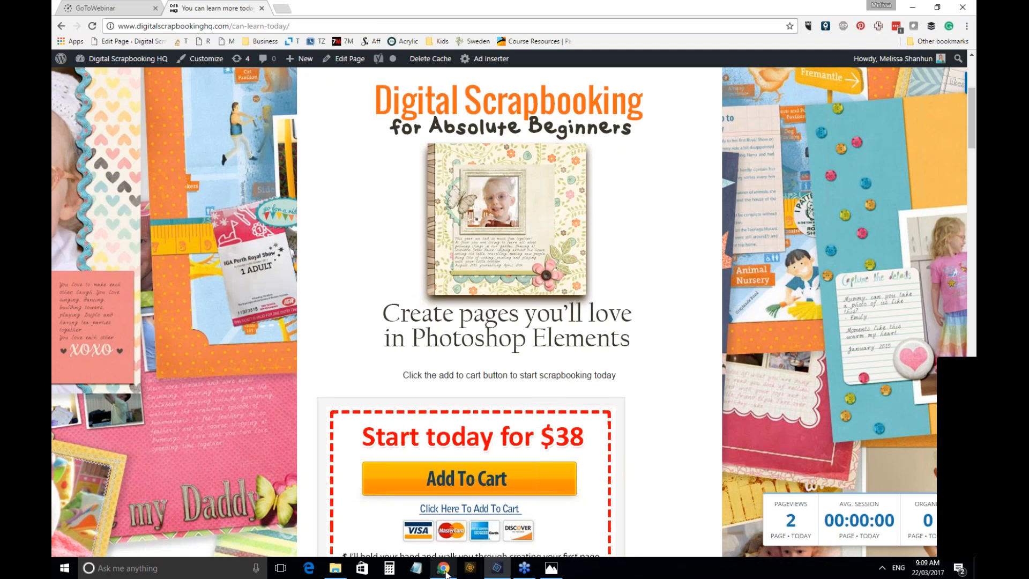
key("ctrl+t")
type("digitalscrapbookinghq.com/shop")
key("Return")
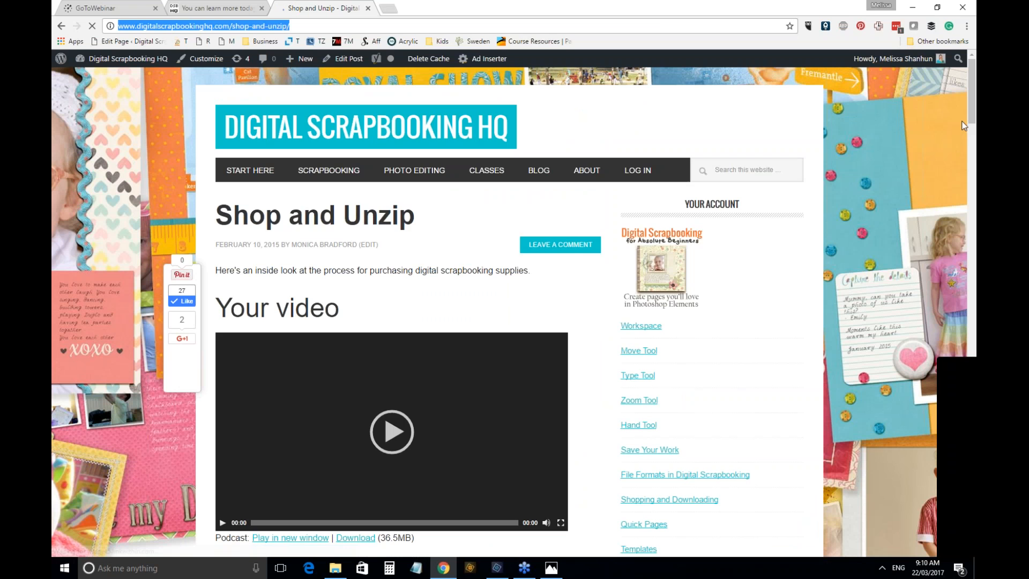
Search the website for "shop unzip" and open the article How to Shop for Digital Scrapbooking Supplies.
scroll(963, 125, "down", 3)
scroll(973, 129, "up", 3)
left_click(751, 170)
type("shop unzip")
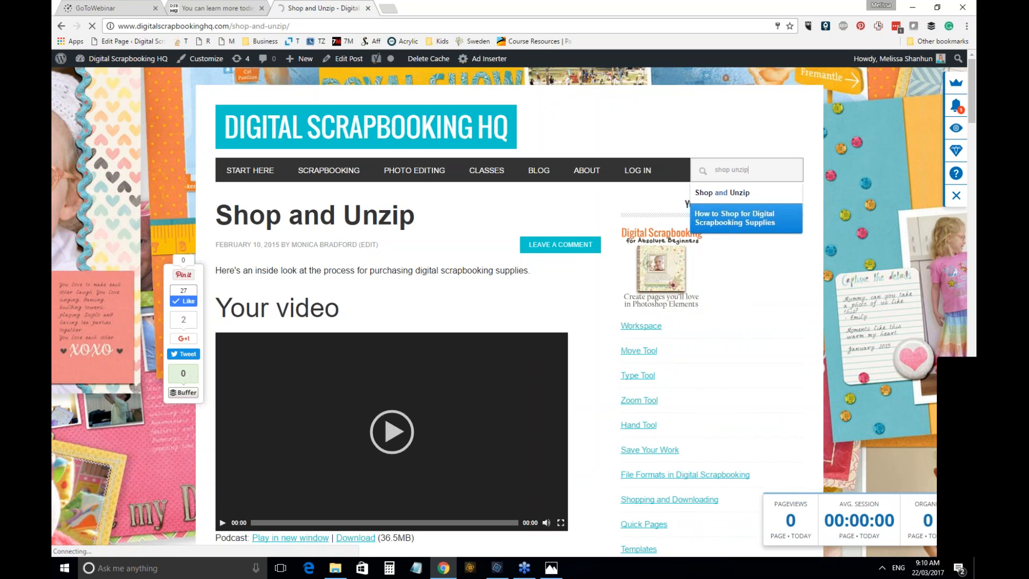
left_click(777, 216)
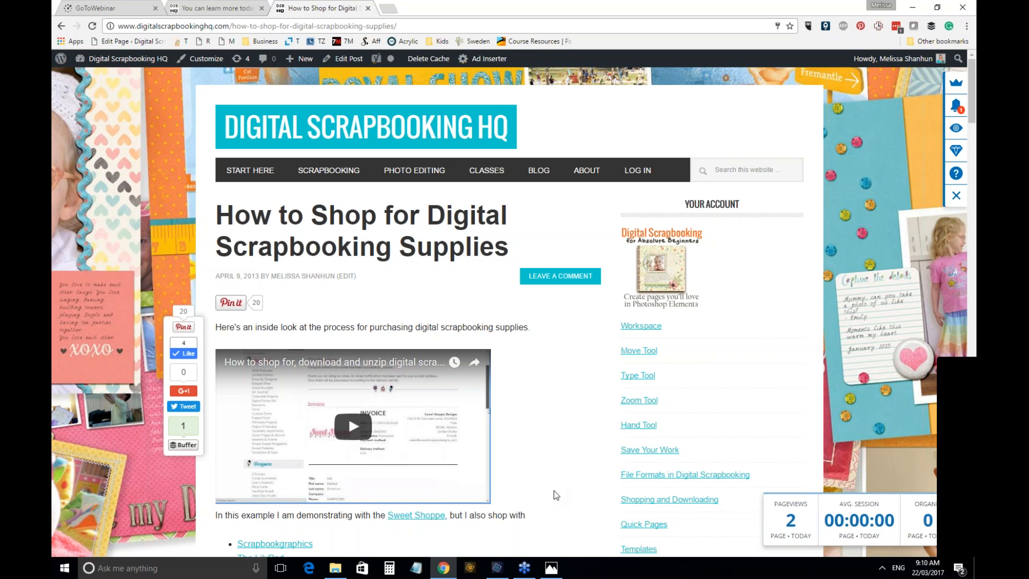
Review the article's video, its list of recommended stores and the advice on finding the shop and searching for designs.
scroll(560, 506, "down", 1)
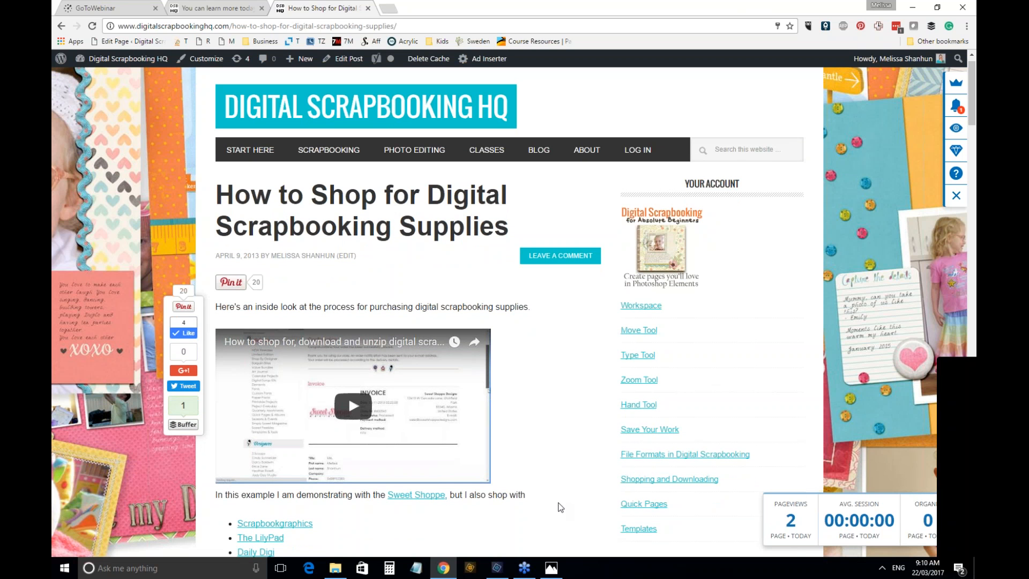
scroll(560, 507, "down", 4)
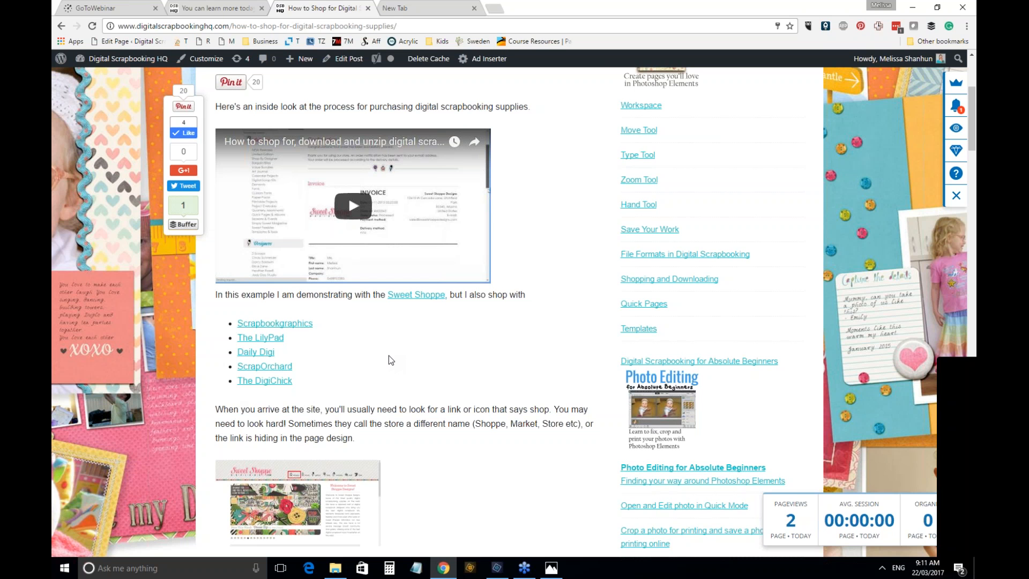
scroll(391, 362, "up", 4)
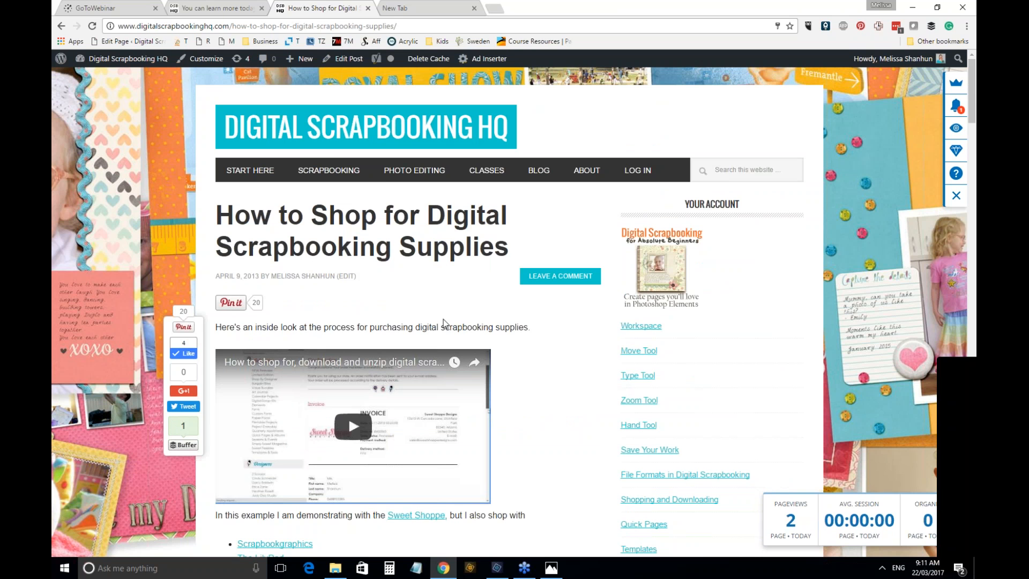
scroll(444, 322, "down", 5)
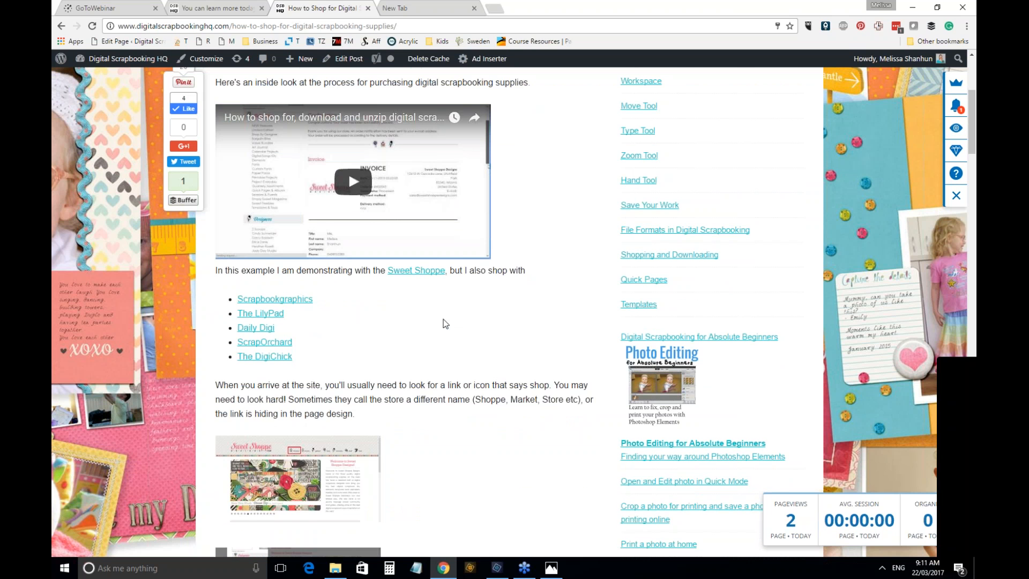
scroll(444, 323, "down", 4)
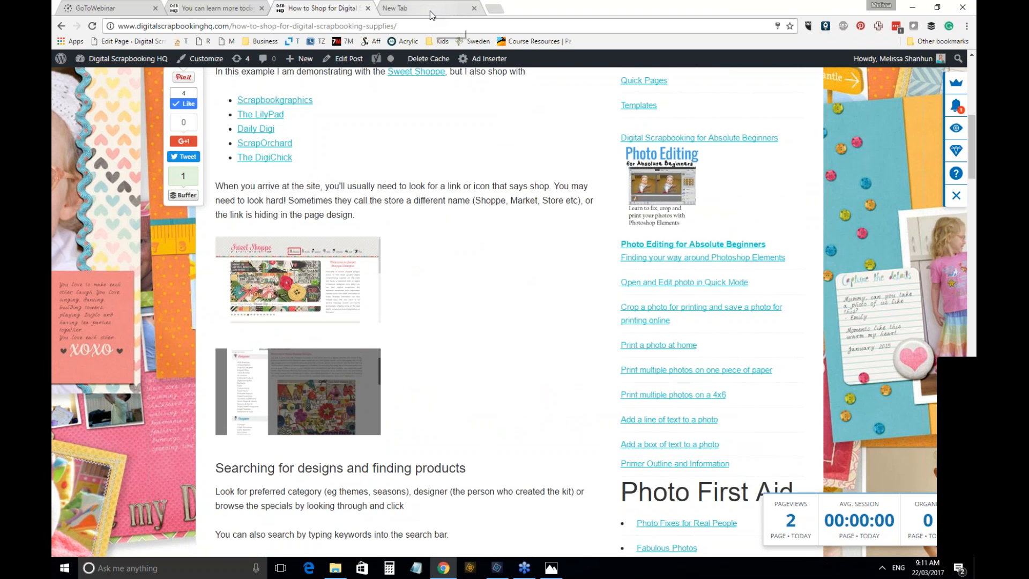
left_click(430, 11)
type("h")
left_click(343, 8)
left_click(956, 195)
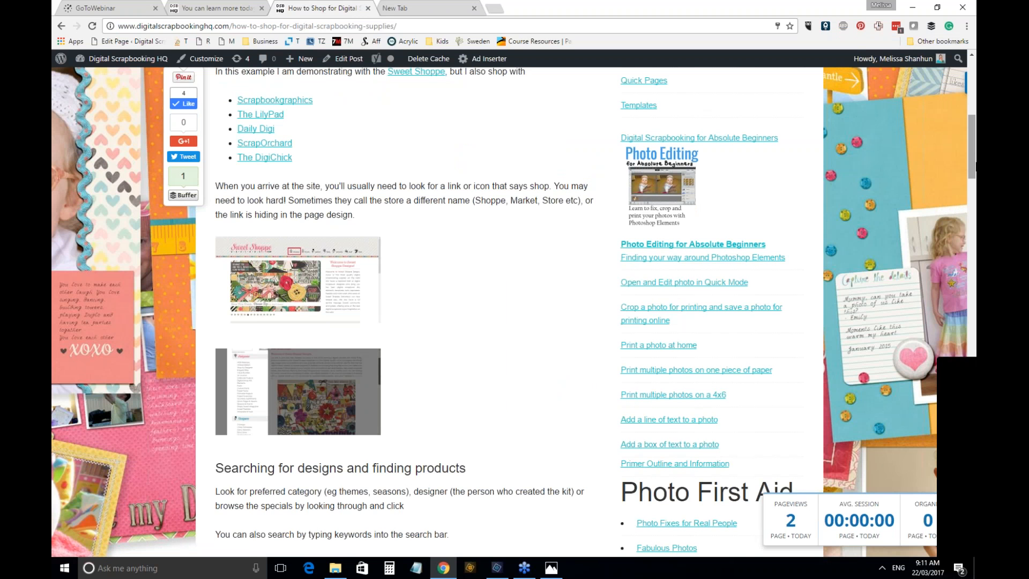
left_click(472, 570)
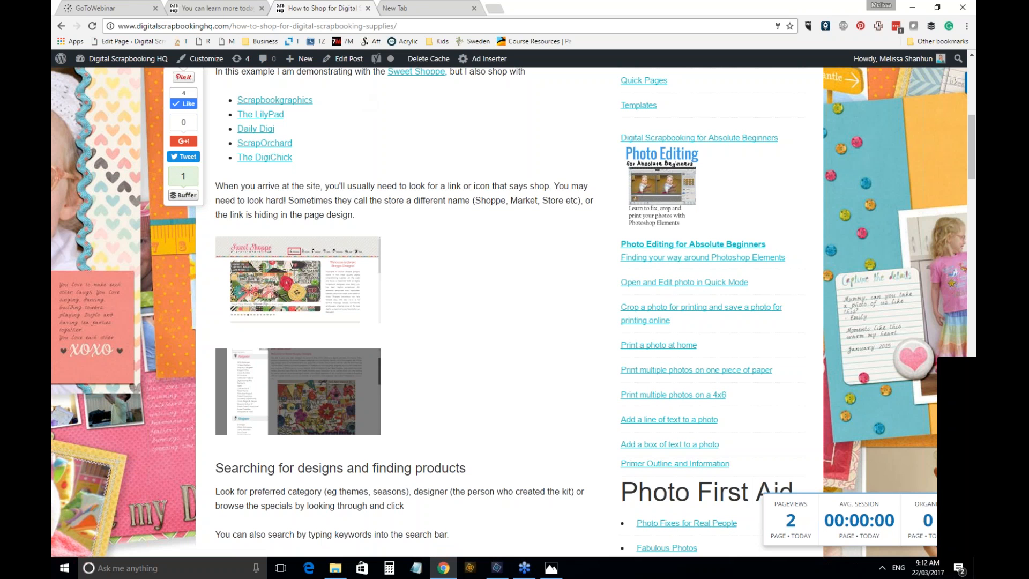
Open the Digi Scrap from Scratch class page on the same site and review its class contents, special offer and heading.
left_click_drag(232, 26, 397, 26)
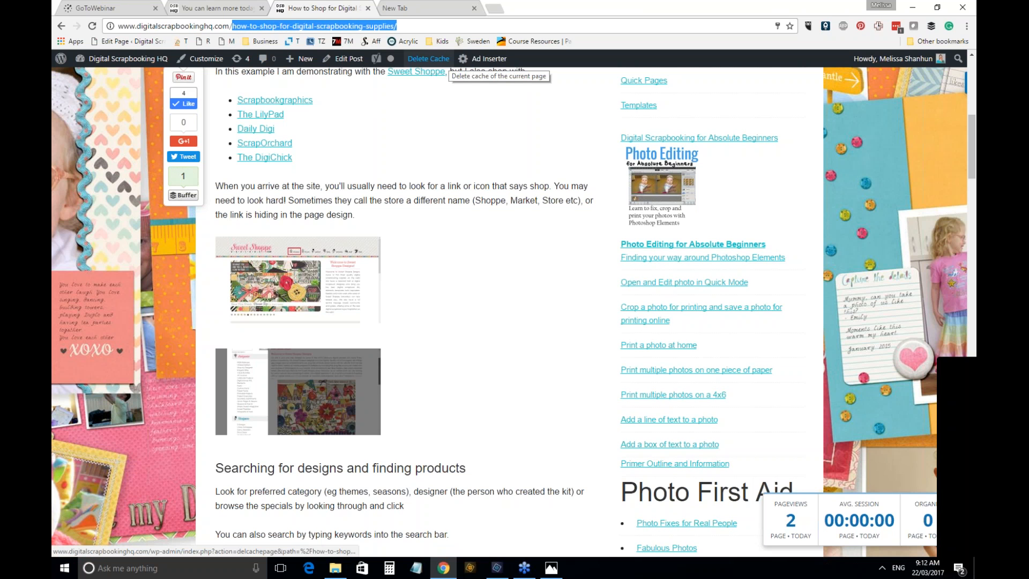
type("digitalscrapbookinghq.com/di")
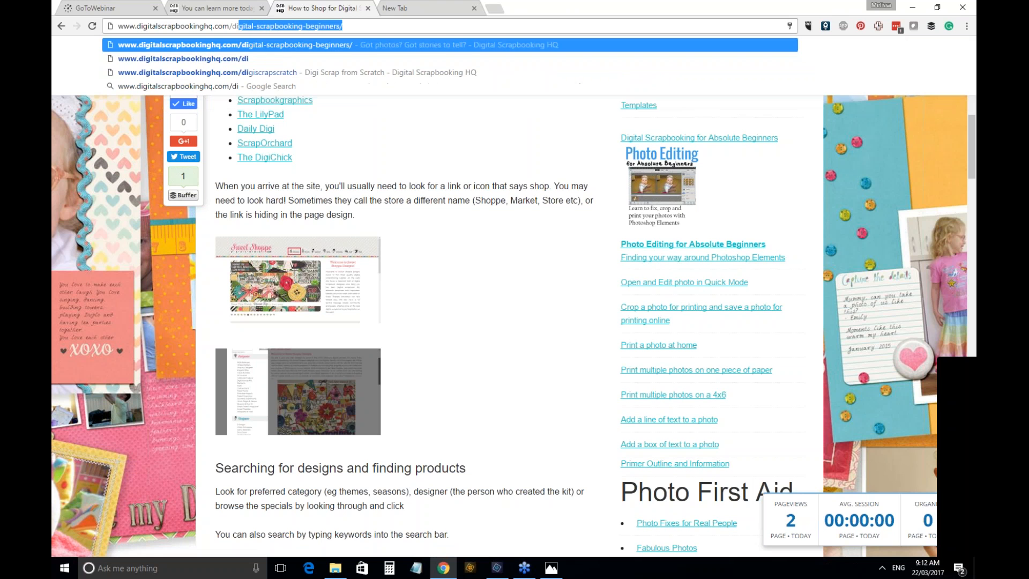
type("gisc")
key("Down")
key("Return")
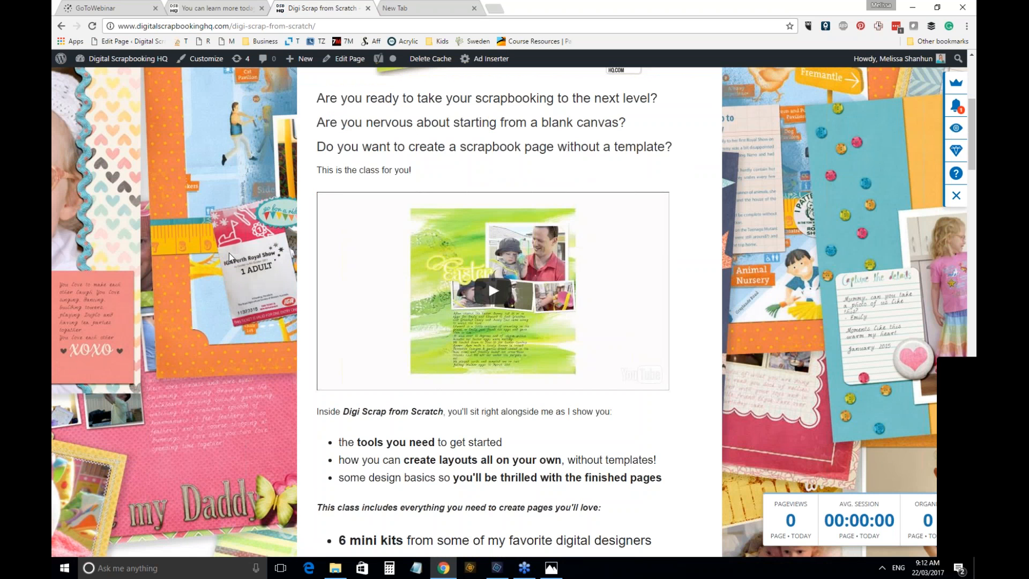
scroll(230, 253, "down", 2)
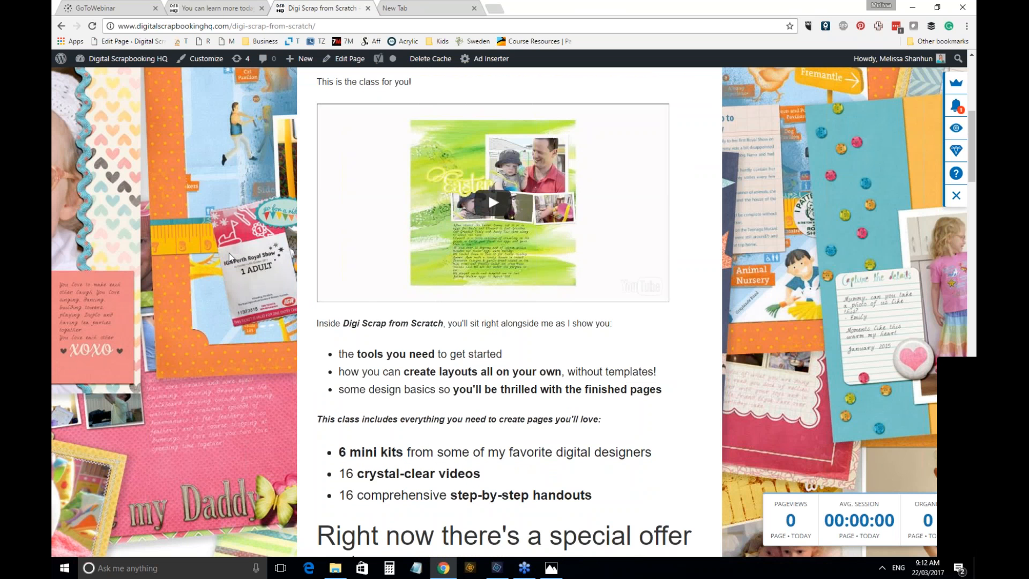
scroll(230, 252, "down", 5)
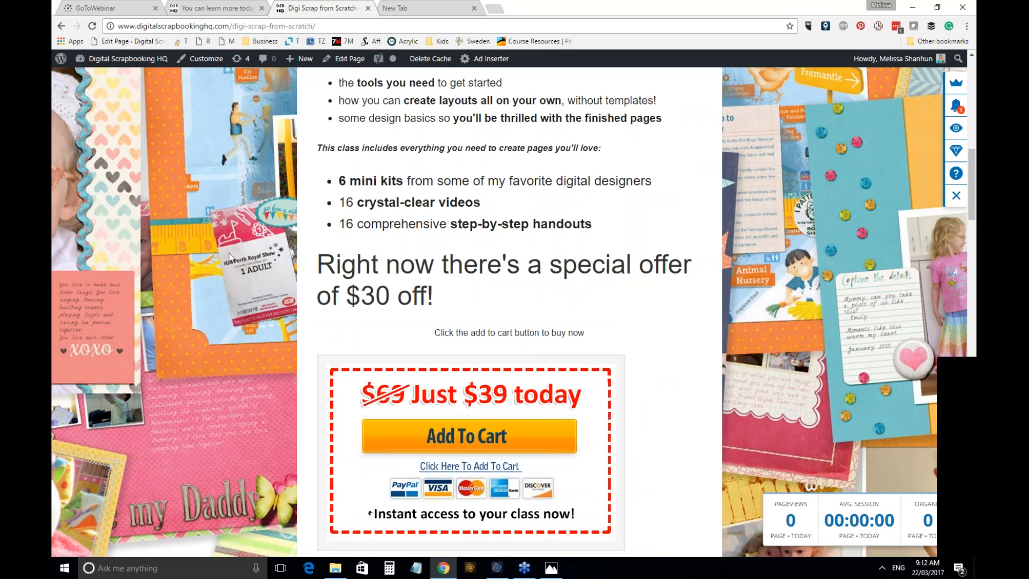
scroll(229, 253, "up", 3)
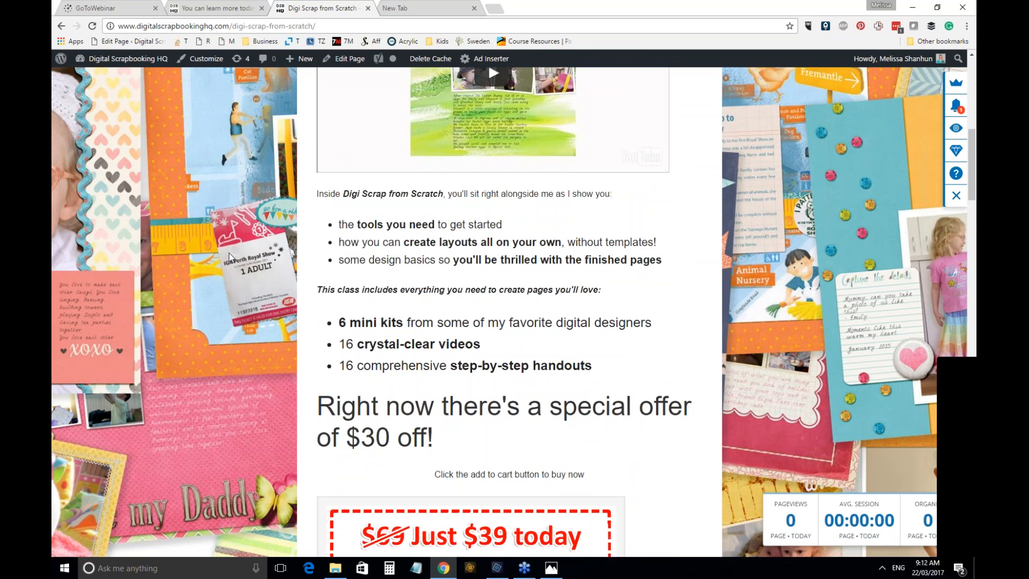
scroll(229, 252, "up", 10)
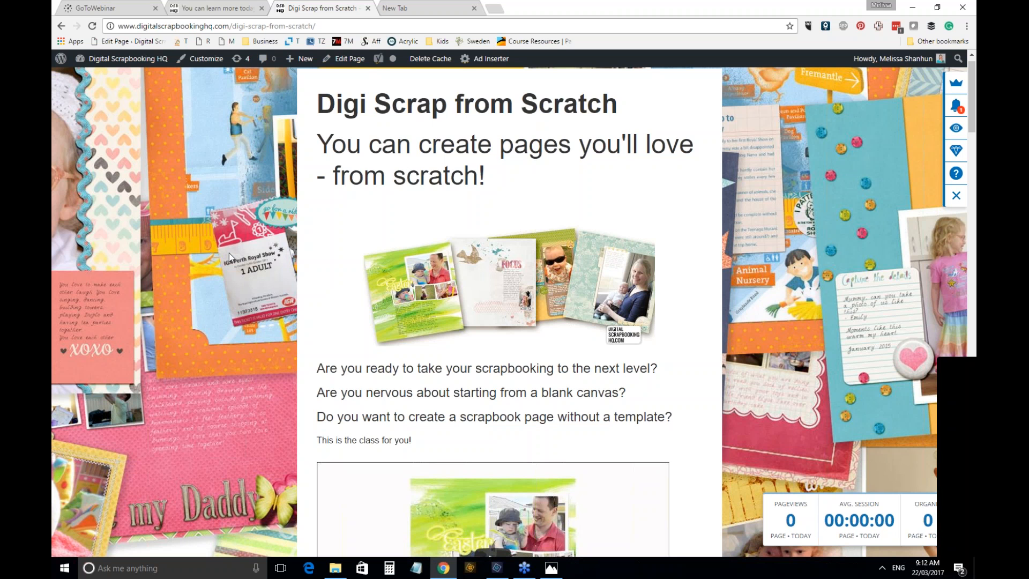
Switch to Photoshop Elements, bring up the pink Untitled-2 page and add the Enjoy Your Day embellishment from the open files.
left_click(496, 568)
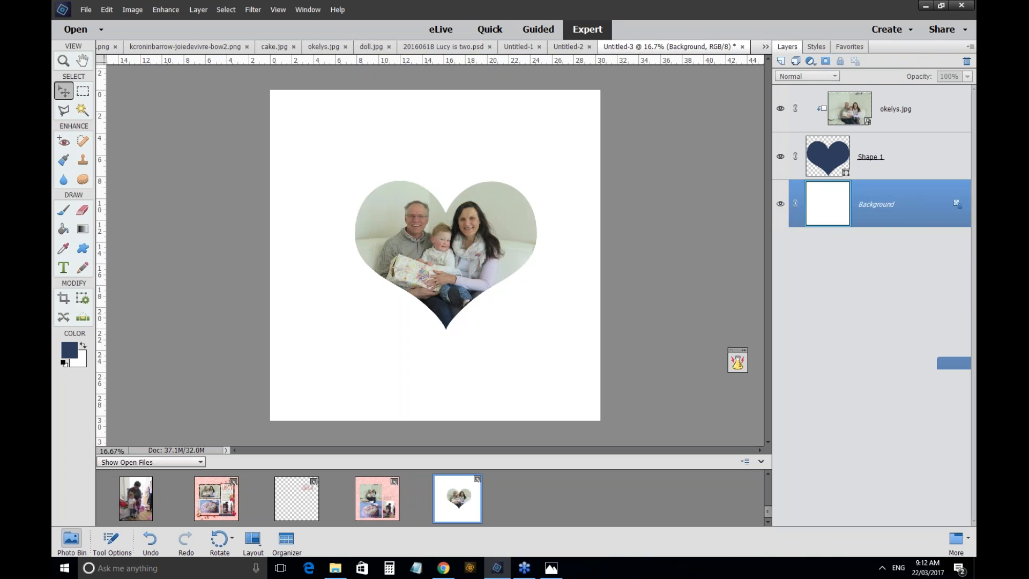
double_click(376, 498)
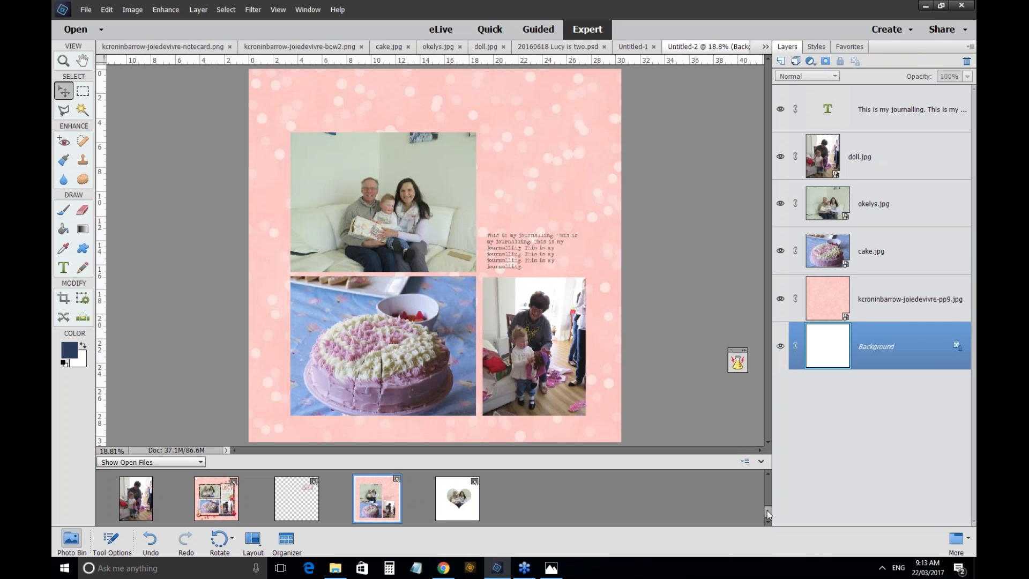
left_click_drag(768, 510, 768, 482)
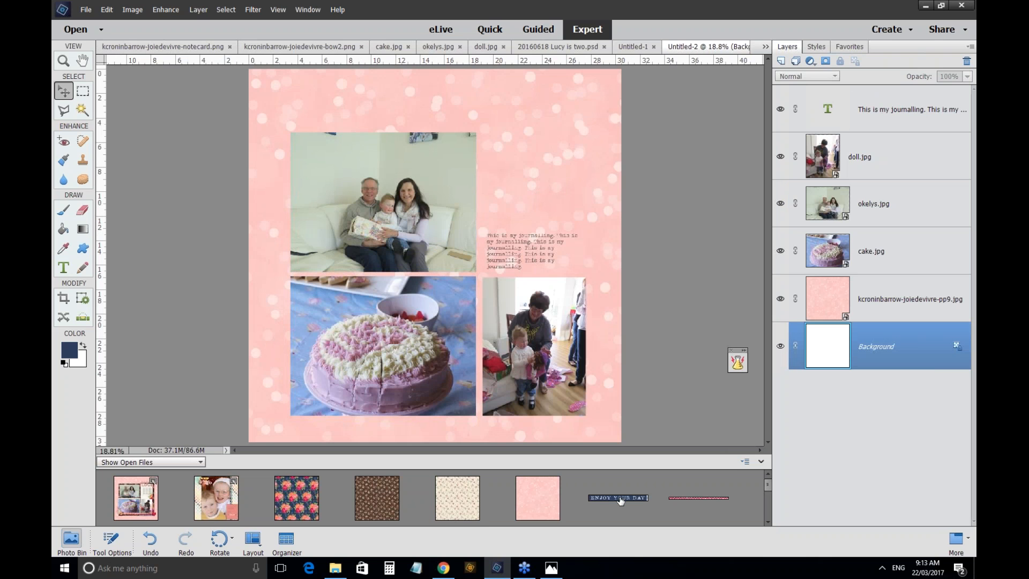
left_click_drag(621, 500, 457, 363)
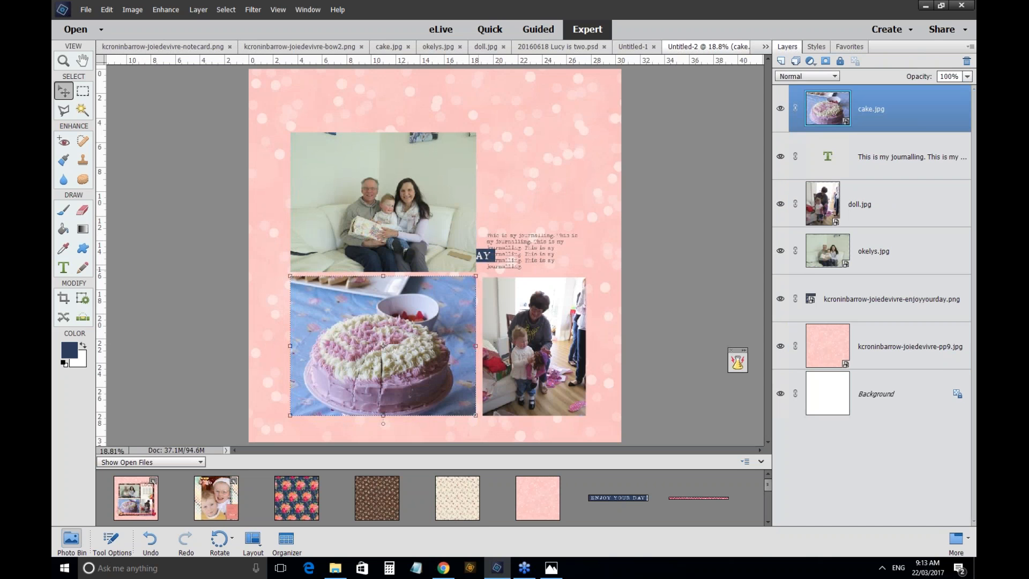
Bring the Enjoy Your Day strip in front of all layers and place it across the bottom edge of the doll photo.
left_click(489, 257)
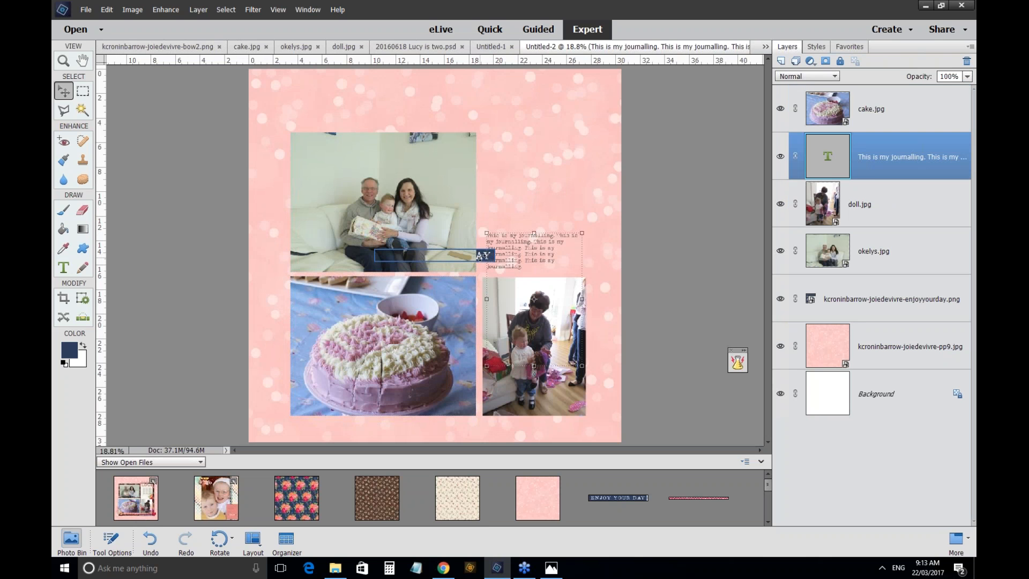
left_click(534, 370)
left_click(485, 256)
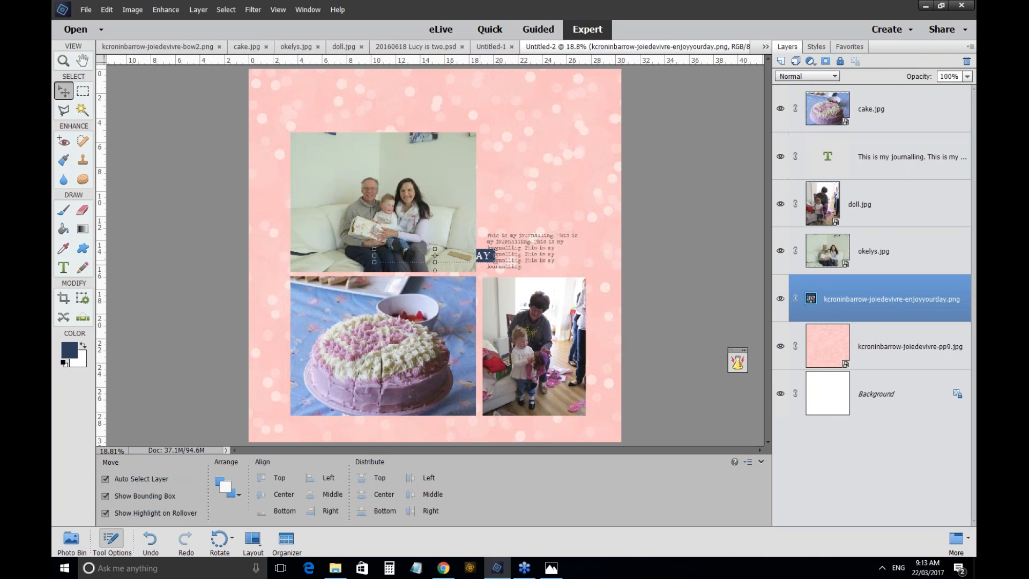
left_click_drag(448, 262, 537, 423)
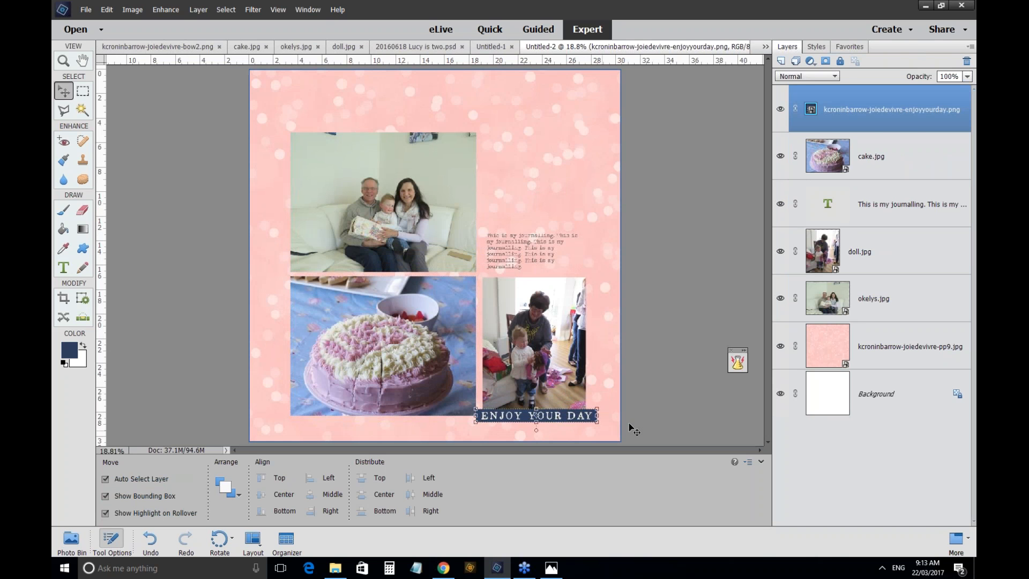
left_click(648, 426)
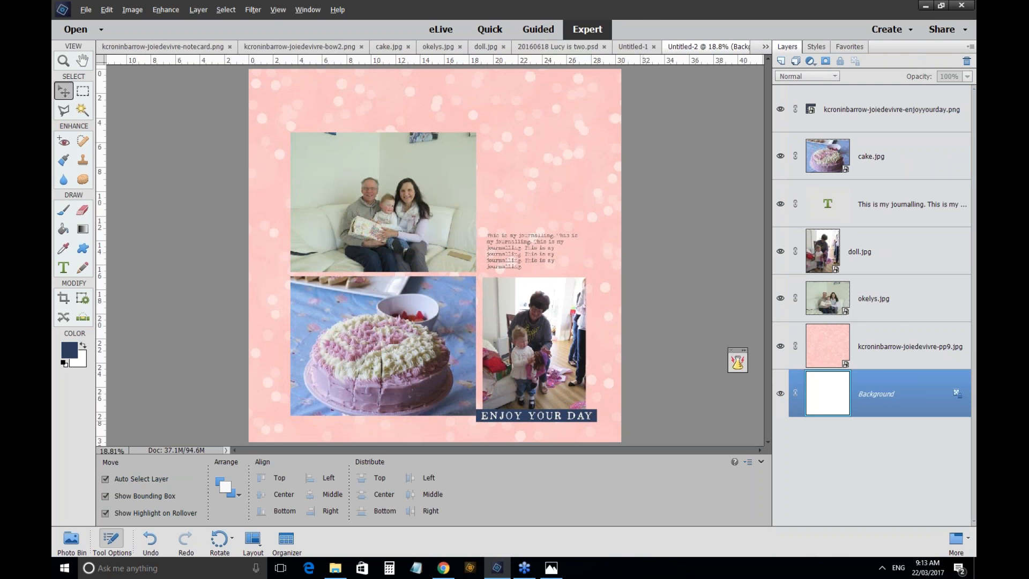
Switch to Chrome and show the Digi Scrap from Scratch class page again.
key("alt+Tab")
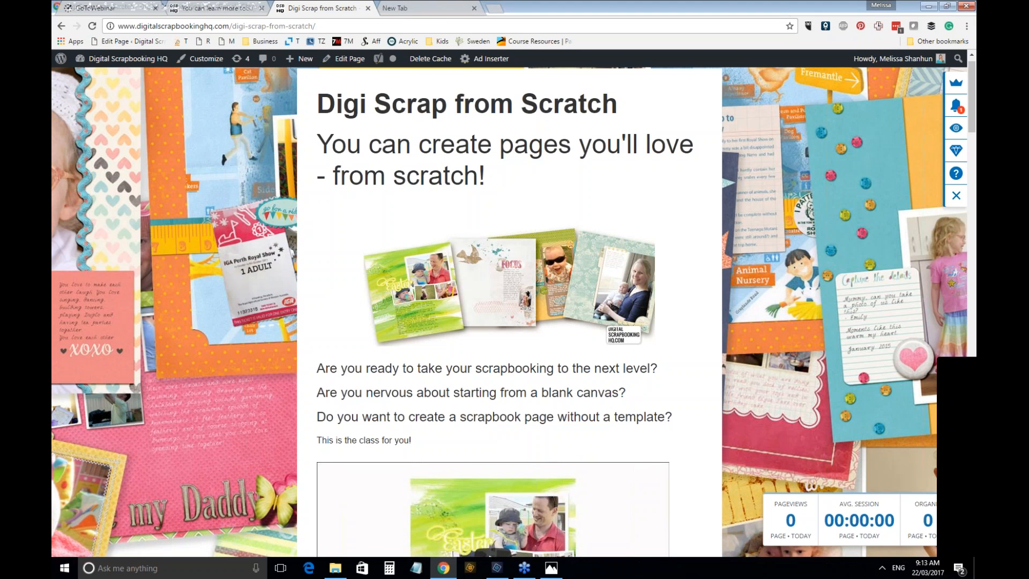
left_click(415, 9)
left_click(332, 8)
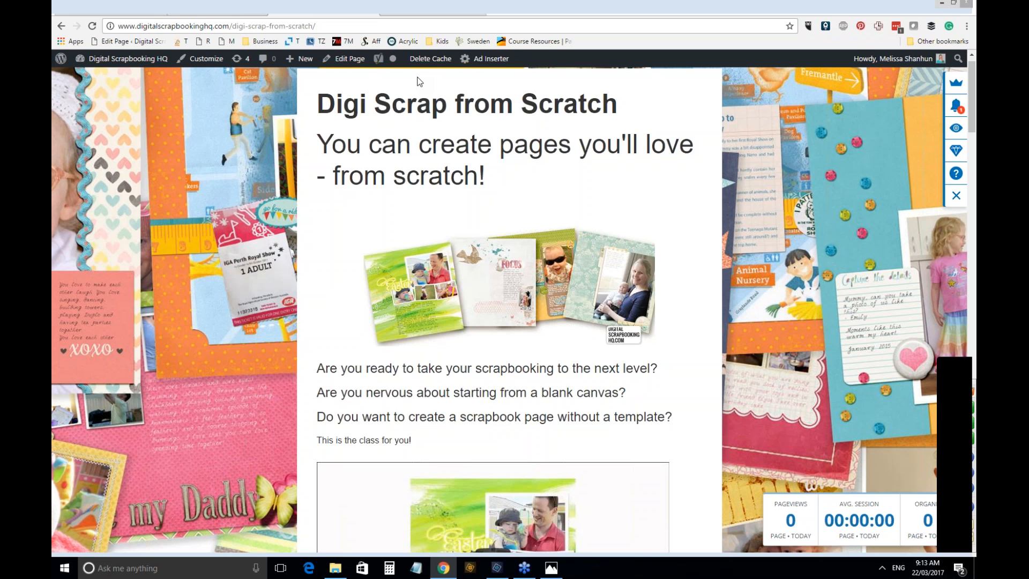
key("F11")
key("F11")
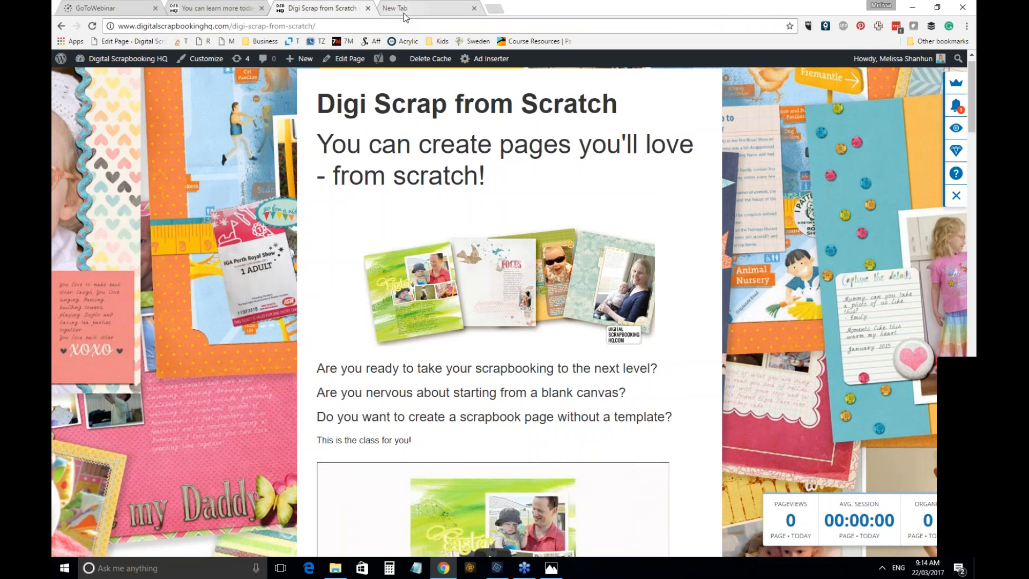
Switch to Photoshop Elements and compare the finished pages GIS Demo.psd and 201407 Siblings.psd, ending on the Siblings page.
mouse_move(551, 568)
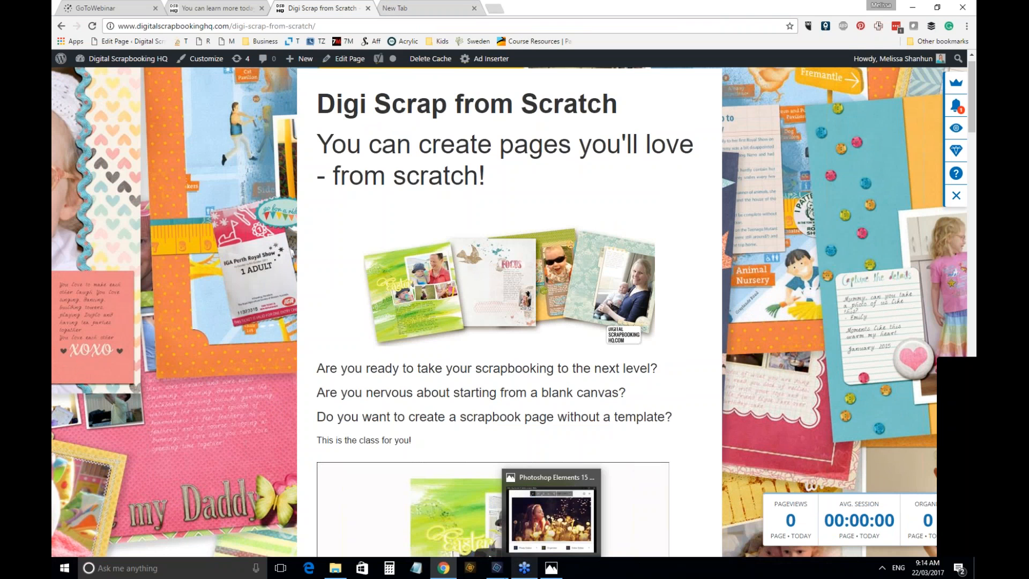
mouse_move(498, 567)
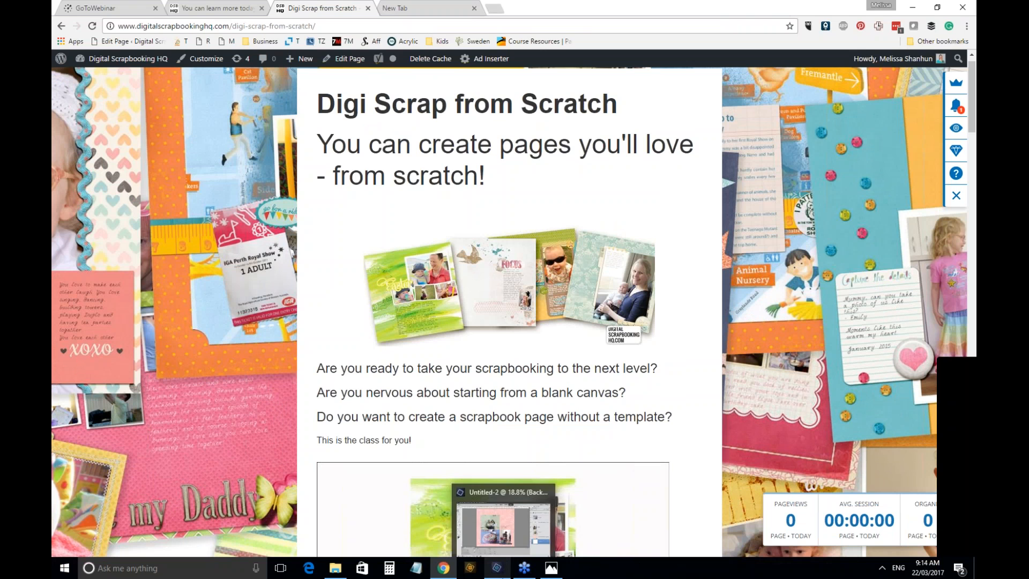
left_click(534, 553)
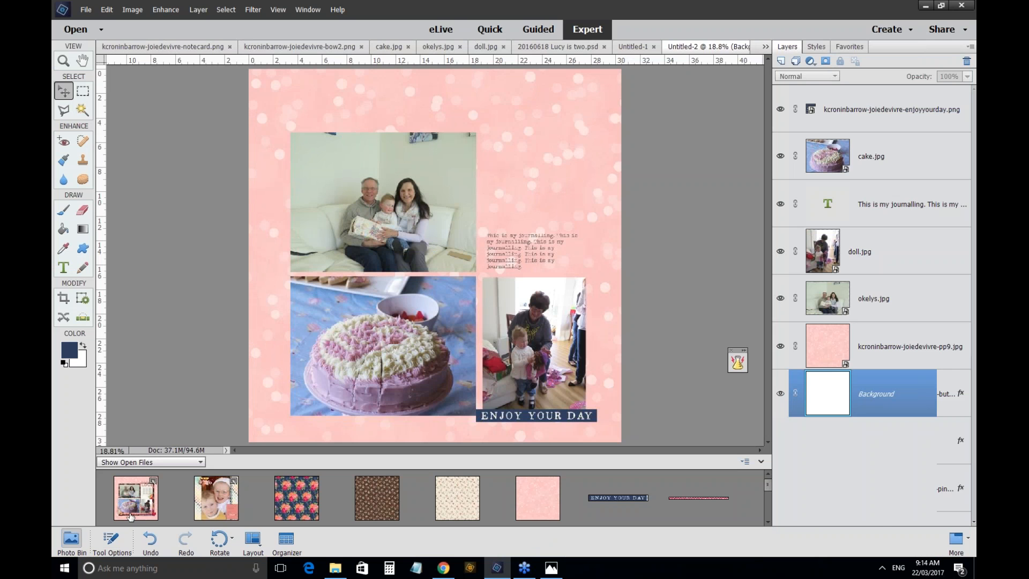
left_click(130, 516)
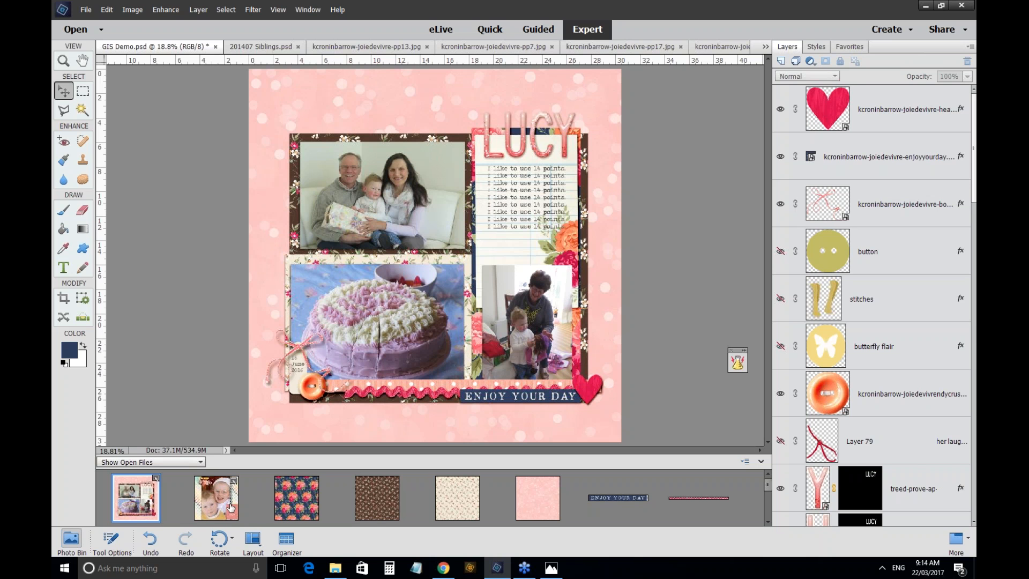
left_click(230, 507)
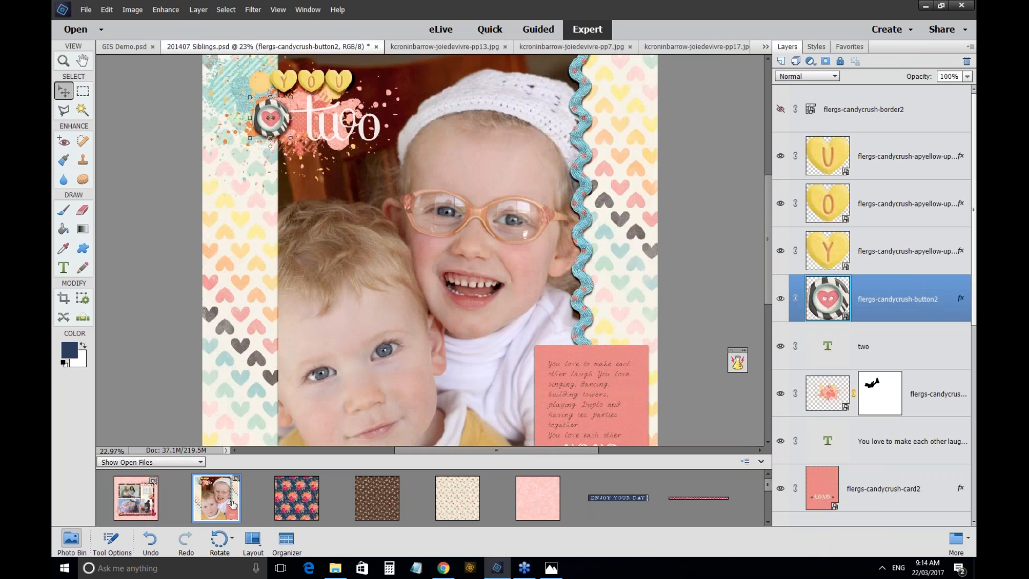
double_click(135, 499)
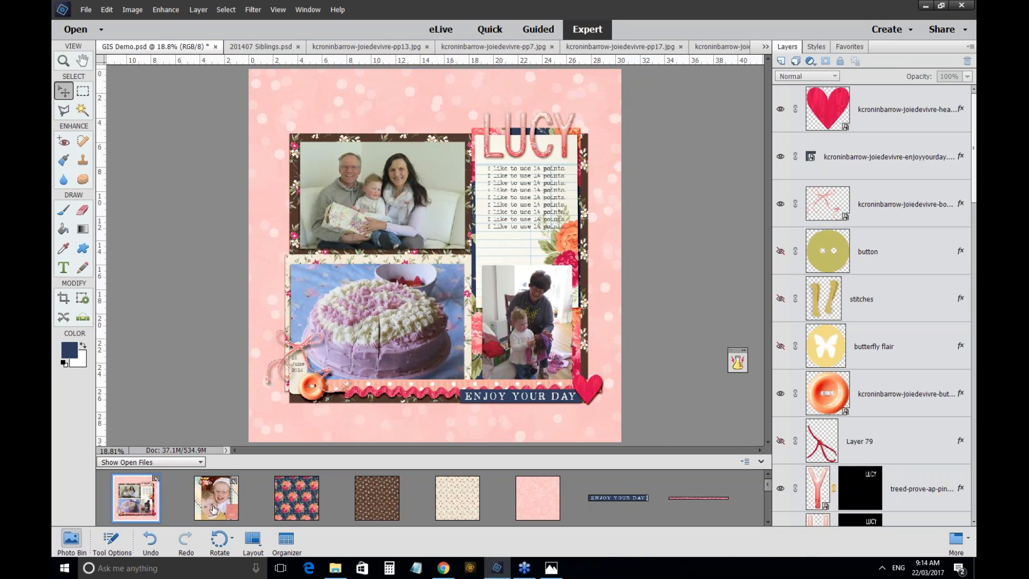
left_click(214, 509)
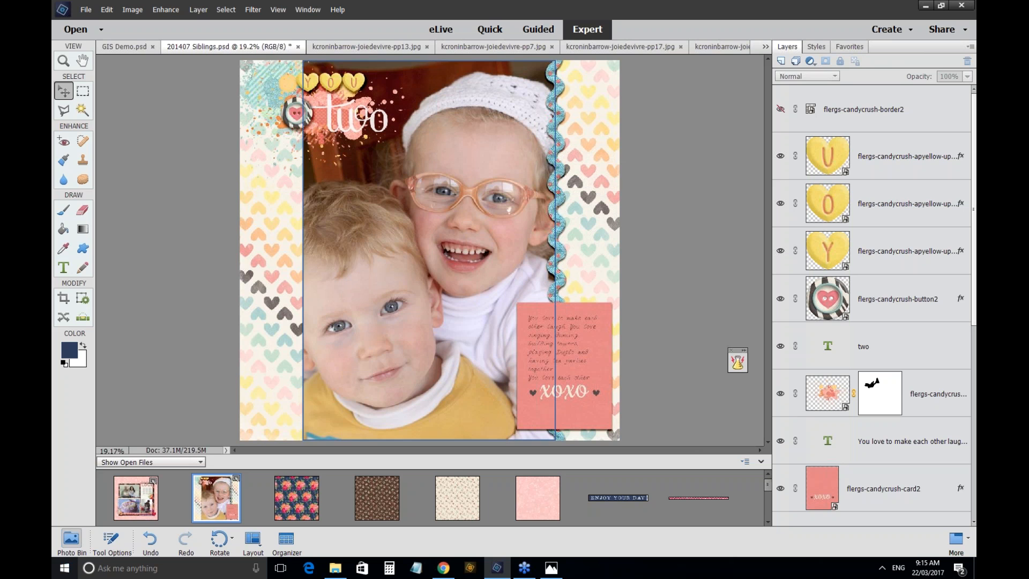
Move the heart button on the Siblings page slightly closer to the word "two" and deselect it.
left_click_drag(297, 113, 304, 110)
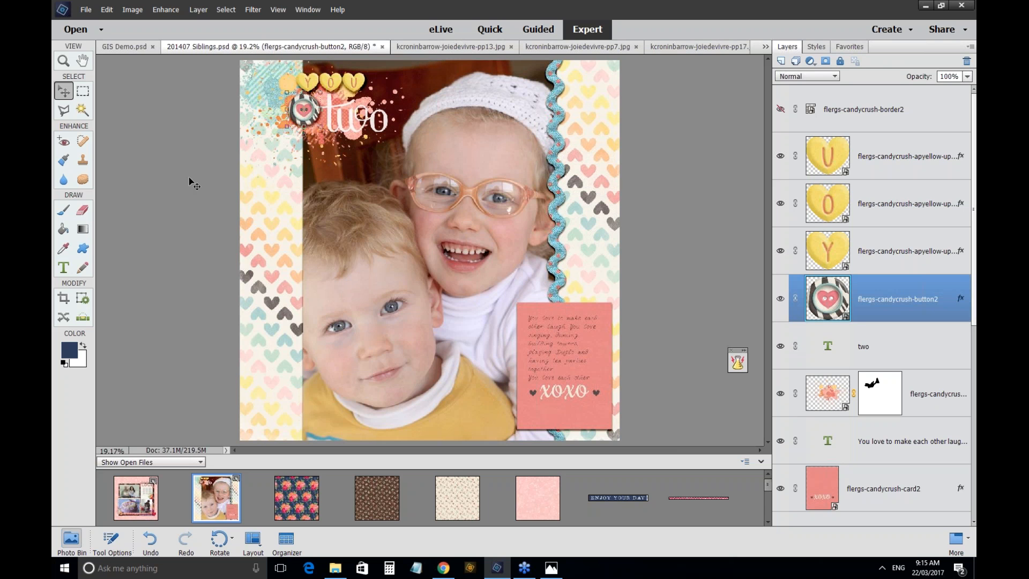
left_click(189, 183)
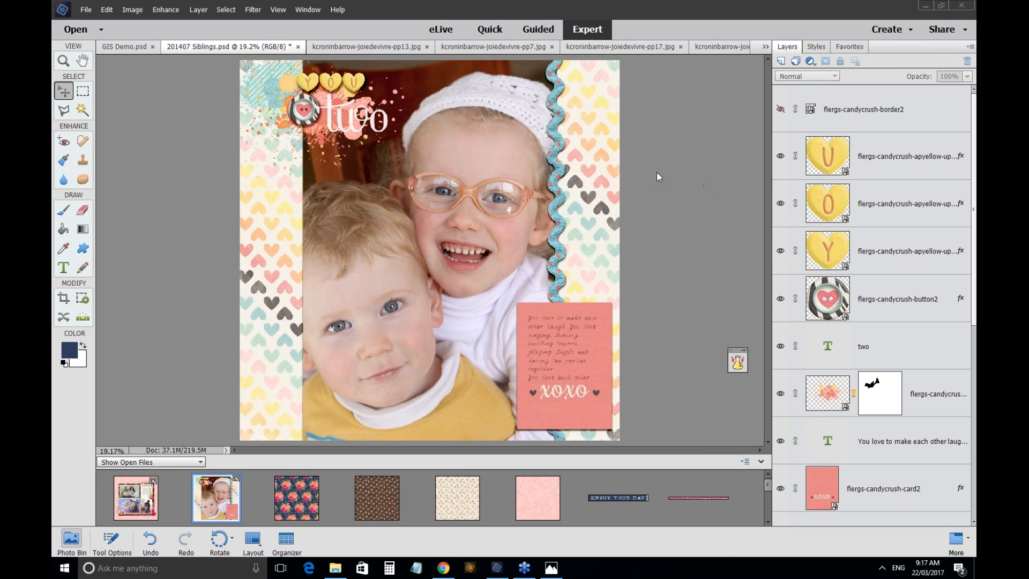
left_click(648, 64)
left_click(476, 6)
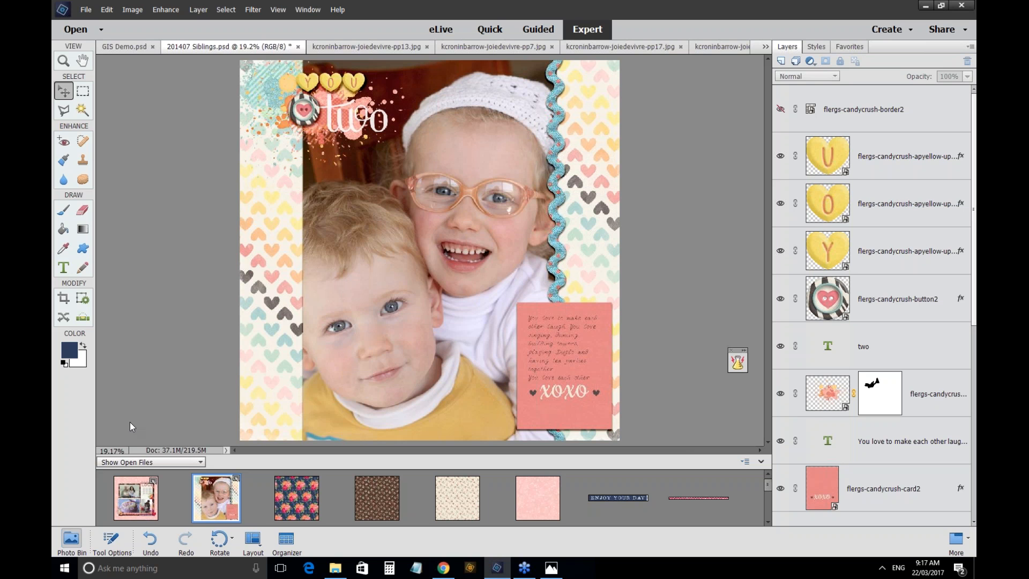
Hide the Photo Bin and fit the whole Siblings page to the window.
left_click(76, 547)
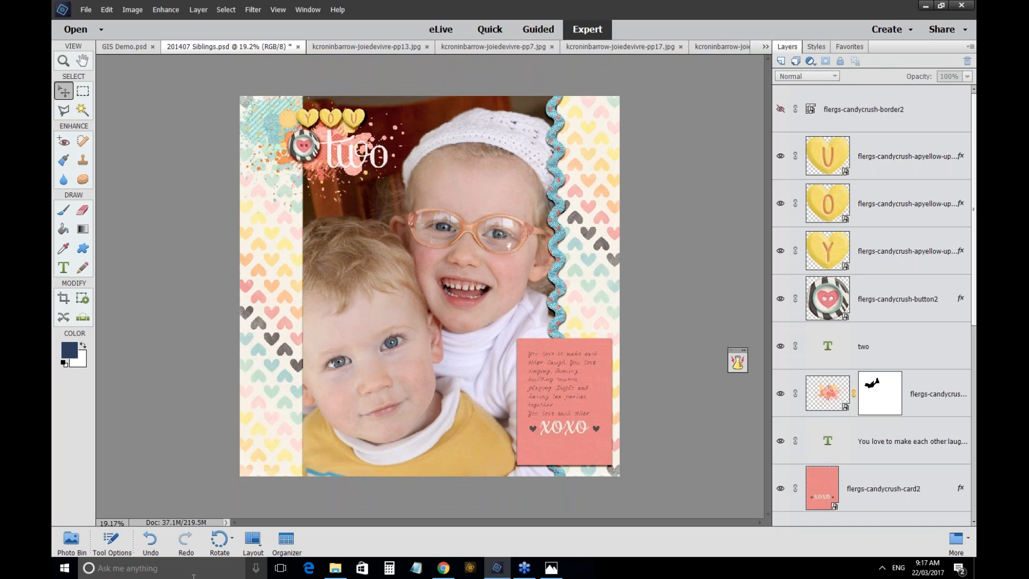
key("ctrl+0")
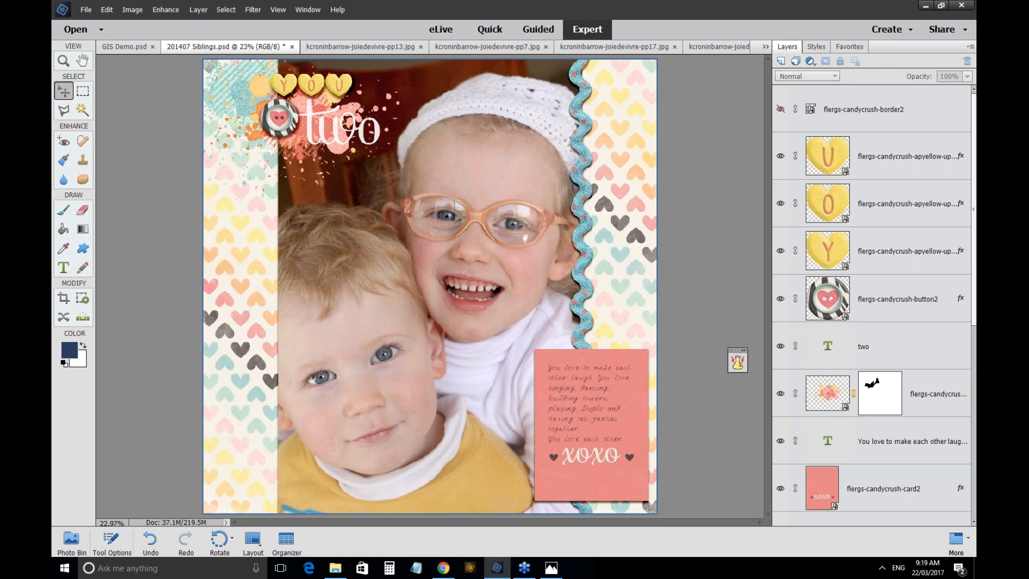
left_click(524, 568)
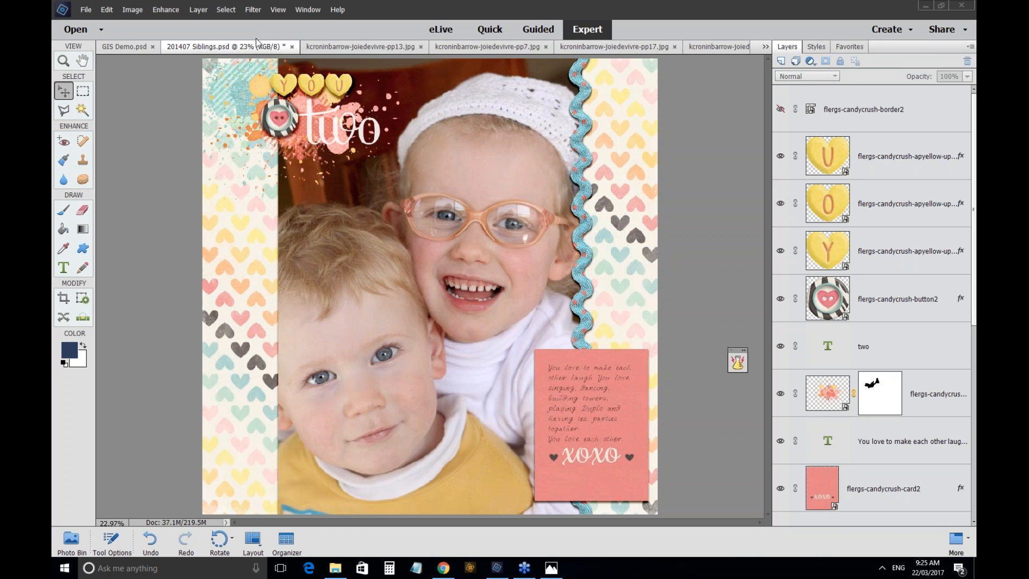
Switch to Chrome, open the "You can learn more today" page for editing in WordPress and find "dsab" in its content.
left_click(443, 569)
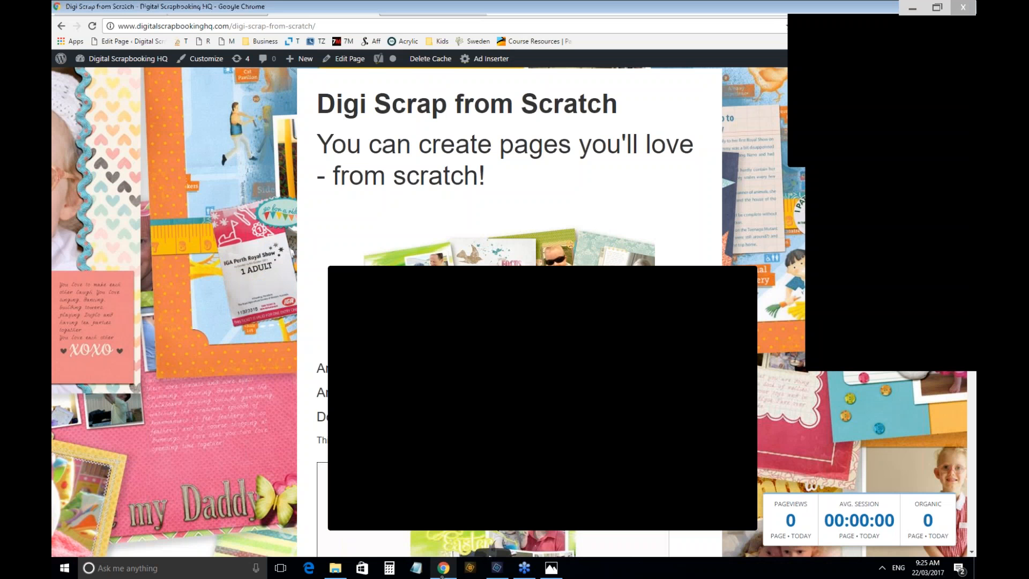
left_click(246, 15)
left_click(344, 60)
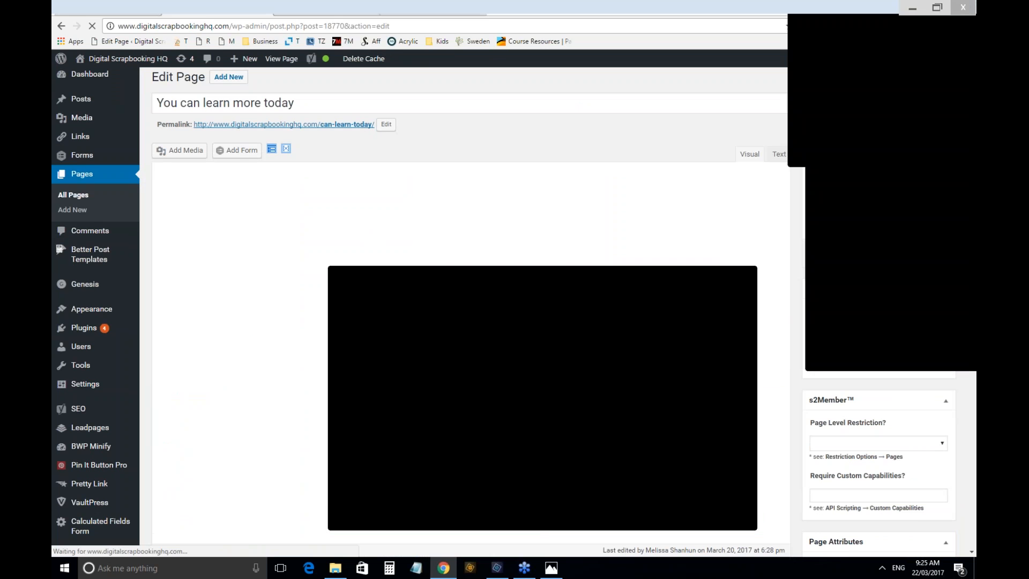
type("d")
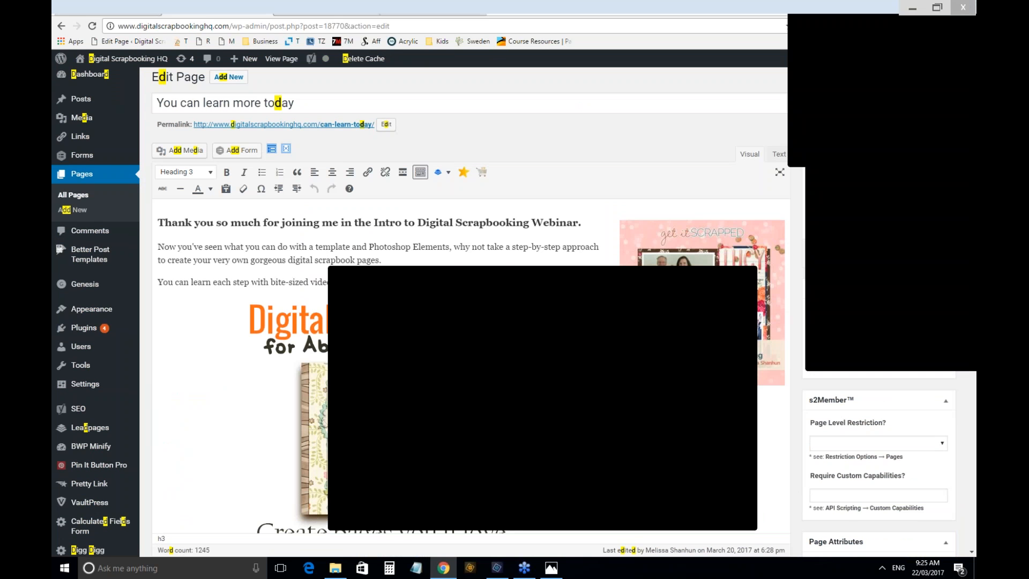
key("Escape")
scroll(360, 295, "down", 3)
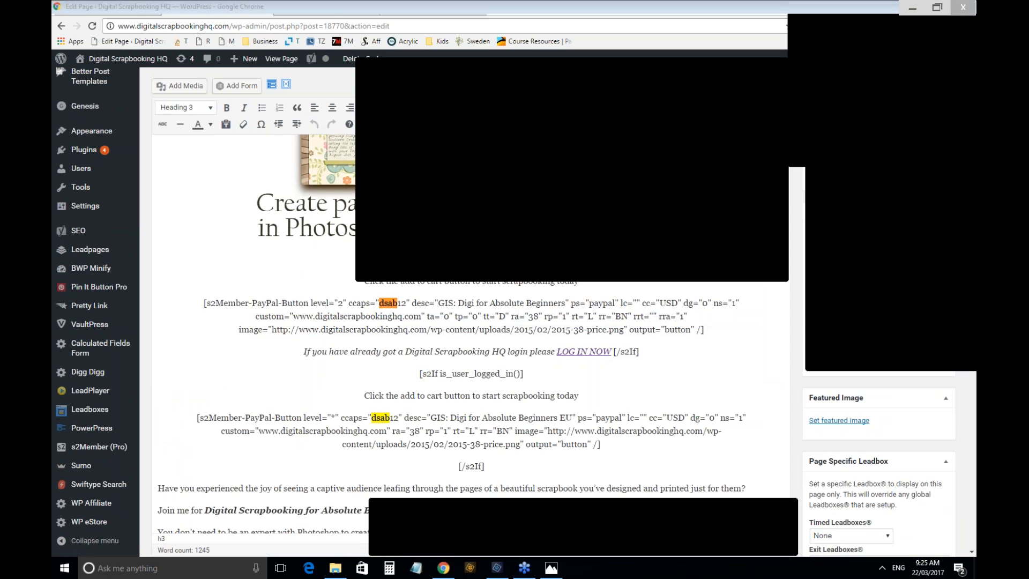
Set ccaps to "dsab12,peab12" in both PayPal button shortcodes below the "Create pages you'll love in Photoshop Elements" image.
left_click(407, 302)
type(",peab12")
key("ctrl+shift+Left")
key("ctrl+shift+Left")
key("ctrl+c")
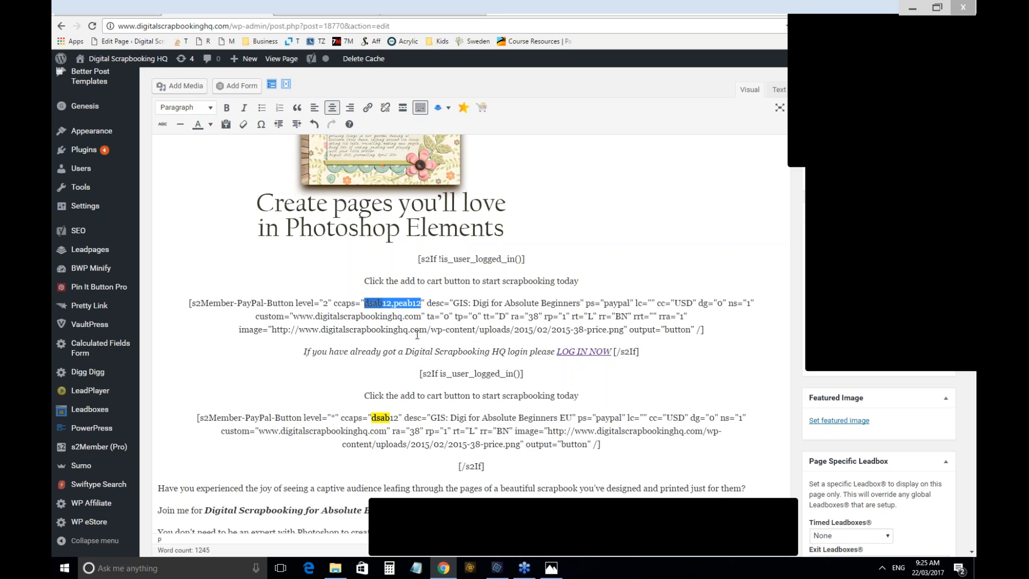
left_click(405, 371)
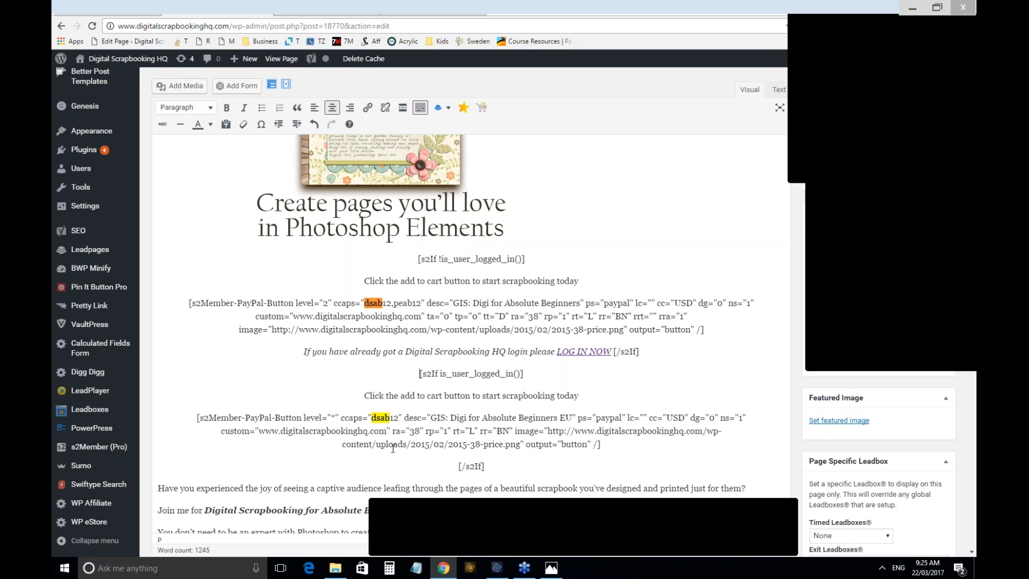
double_click(399, 417)
key("ctrl+v")
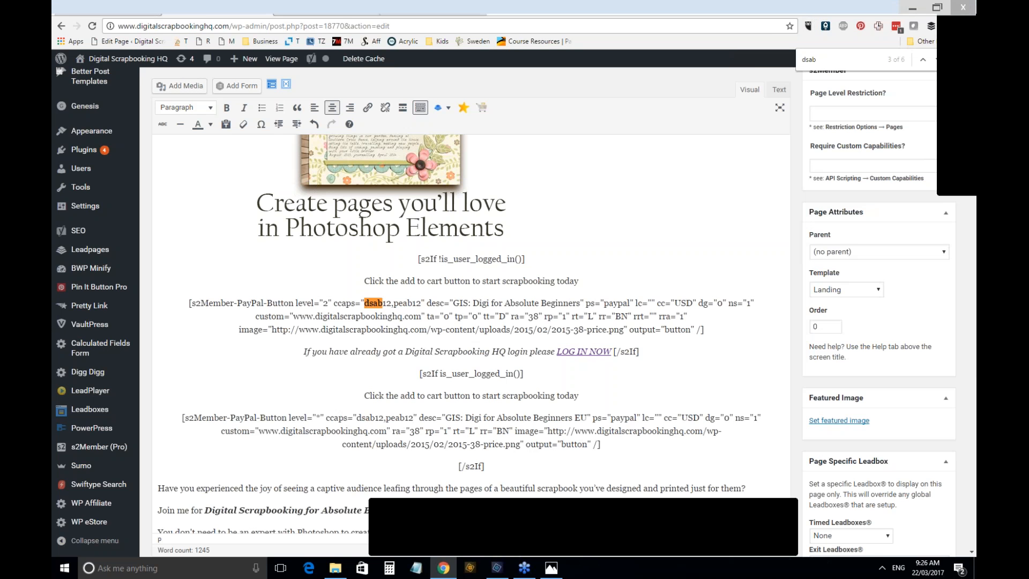
Set ccaps to "dsab12,peab12" in both PayPal button shortcodes above the "What this class includes" heading.
left_click_drag(407, 303, 376, 302)
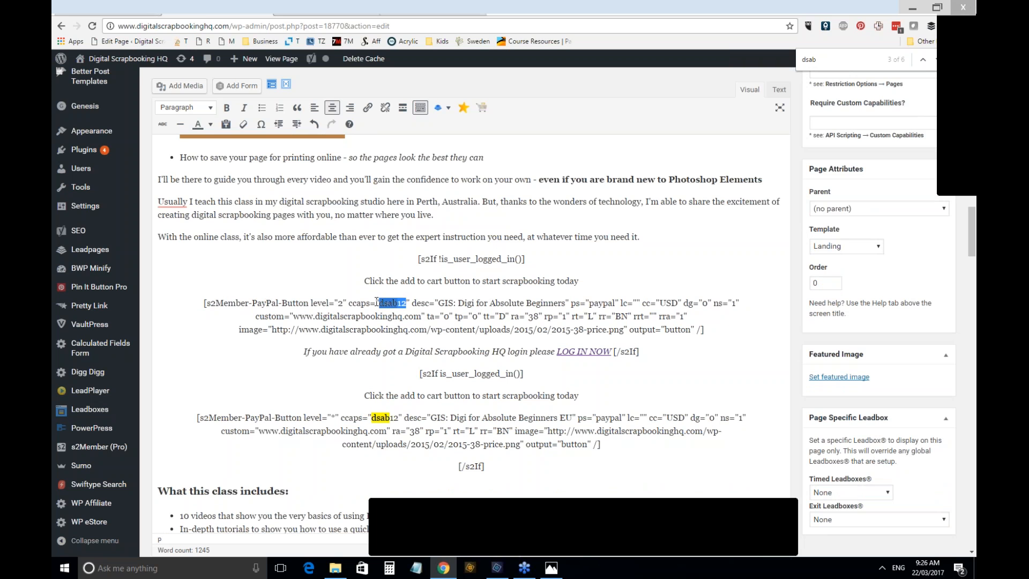
key("ctrl+v")
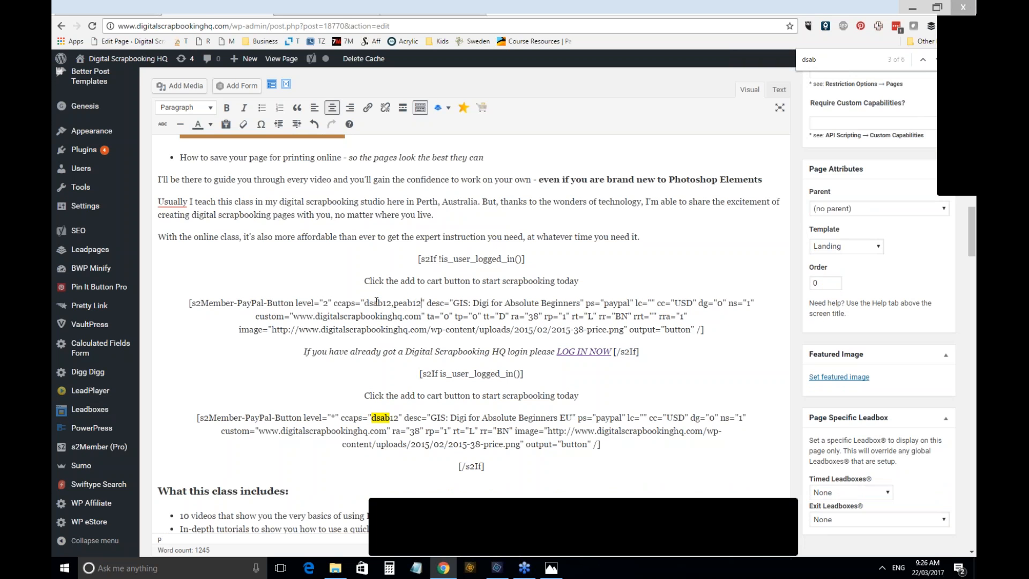
double_click(386, 417)
key("ctrl+v")
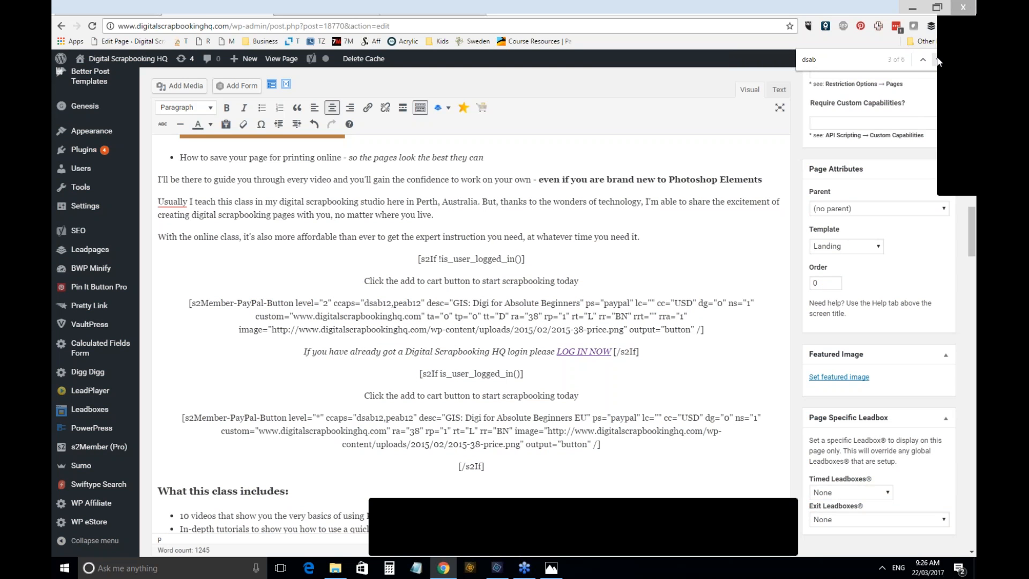
Set ccaps to "dsab12,peab12" in both PayPal button shortcodes below the "Start scrapbooking today" heading.
left_click(937, 61)
left_click(937, 60)
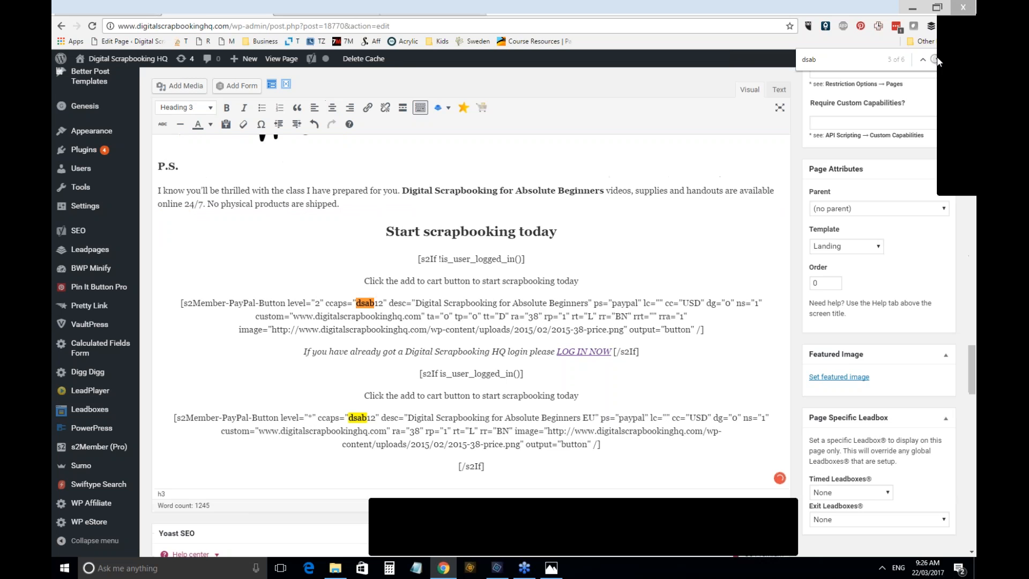
double_click(361, 296)
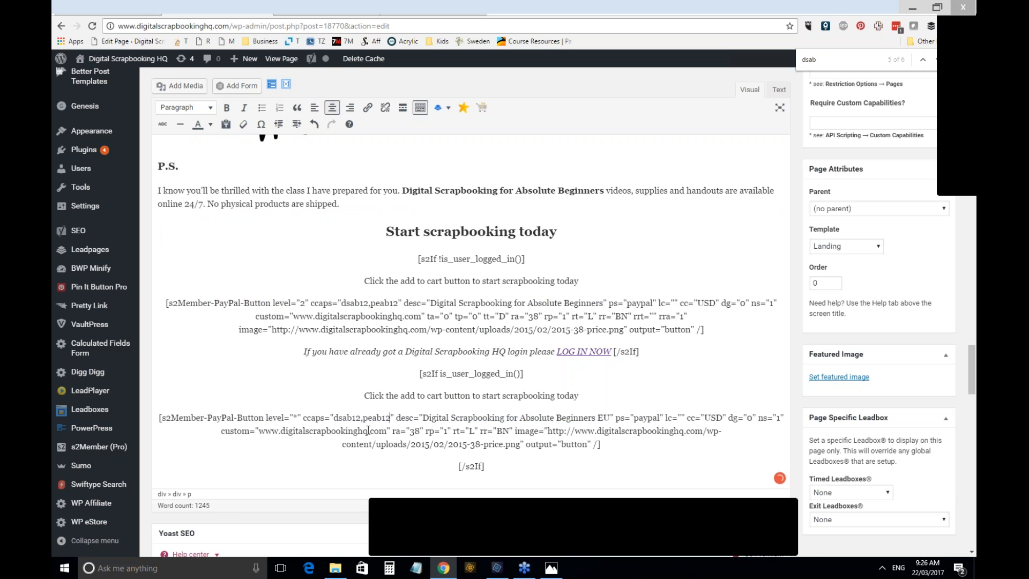
Open digitalscrapbookinghq.com/peab in a new browser tab to view the Photoshop Elements class page.
mouse_move(83, 451)
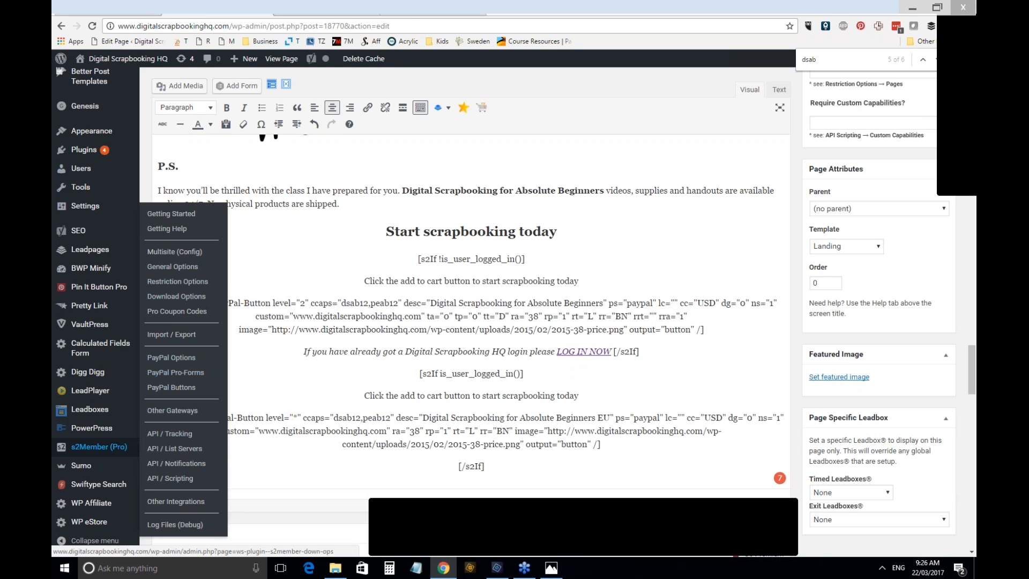
type("digitalscrapbookinghq.com")
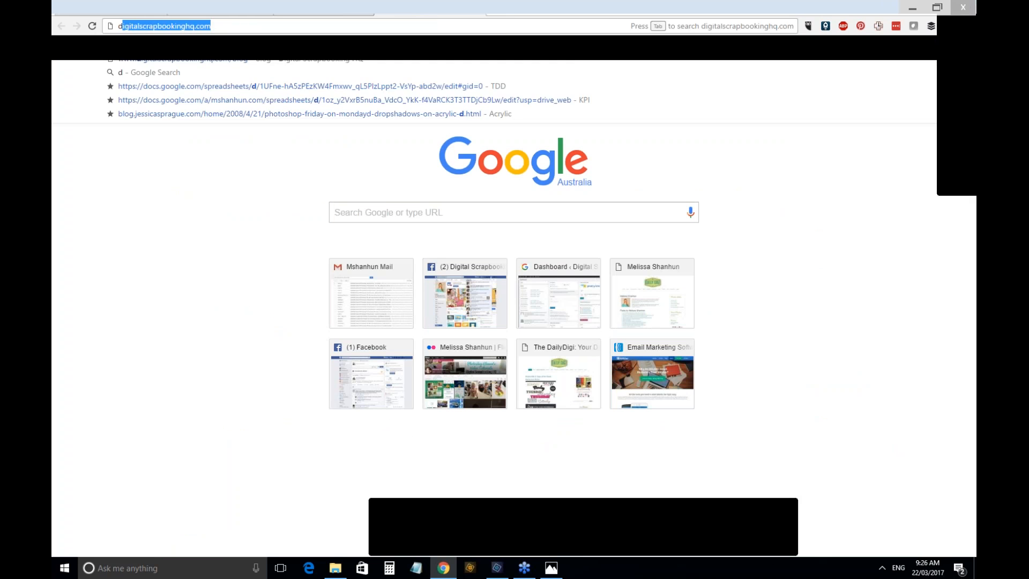
key("Right")
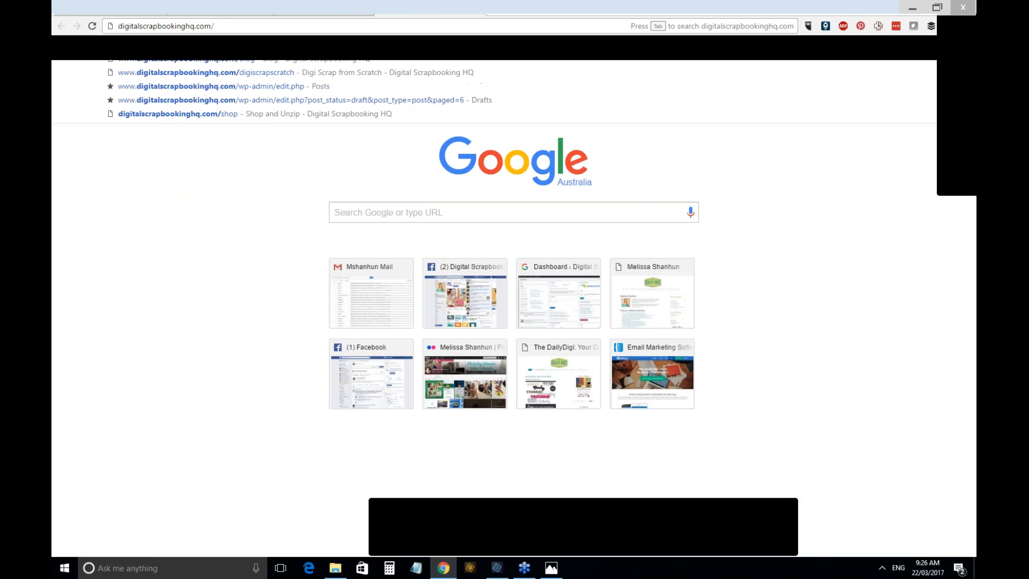
type("/peab")
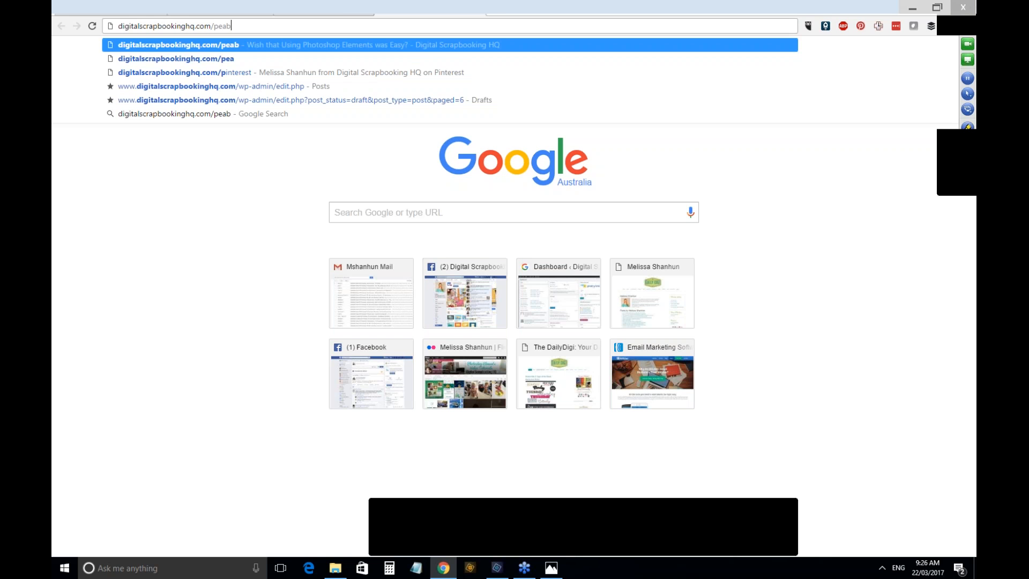
key("Return")
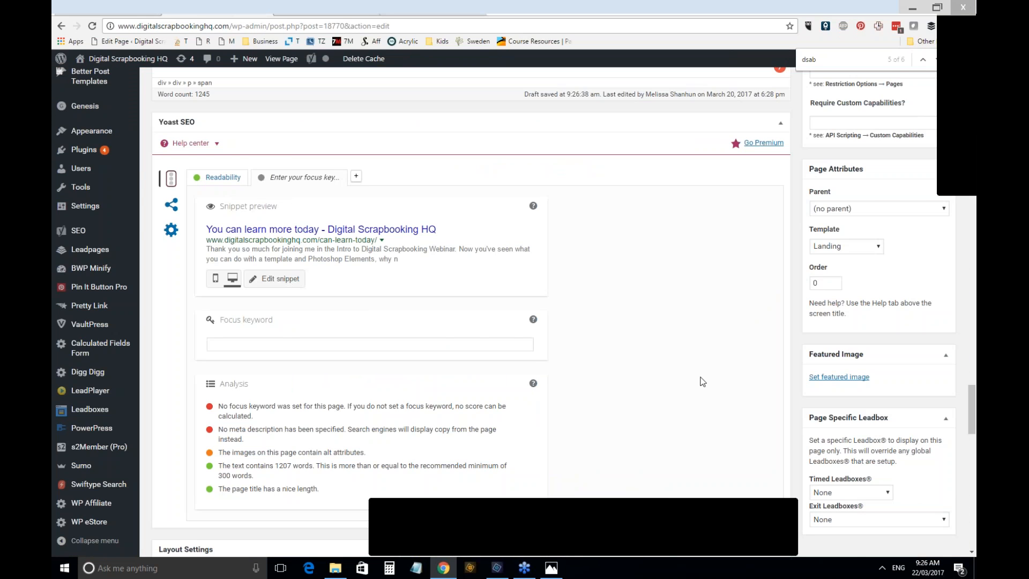
Update the published "You can learn more today" page with the edited shortcodes.
scroll(703, 381, "up", 10)
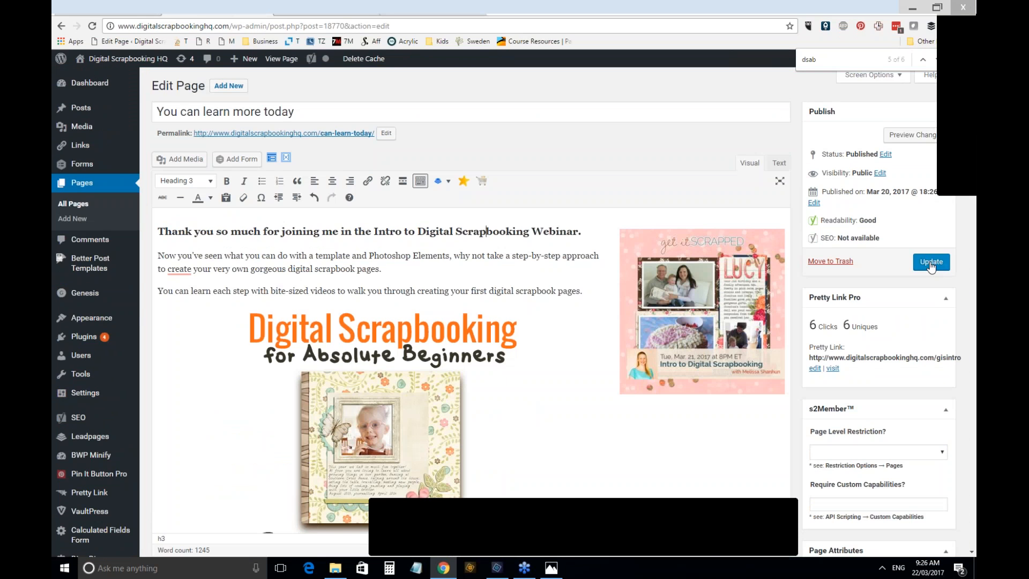